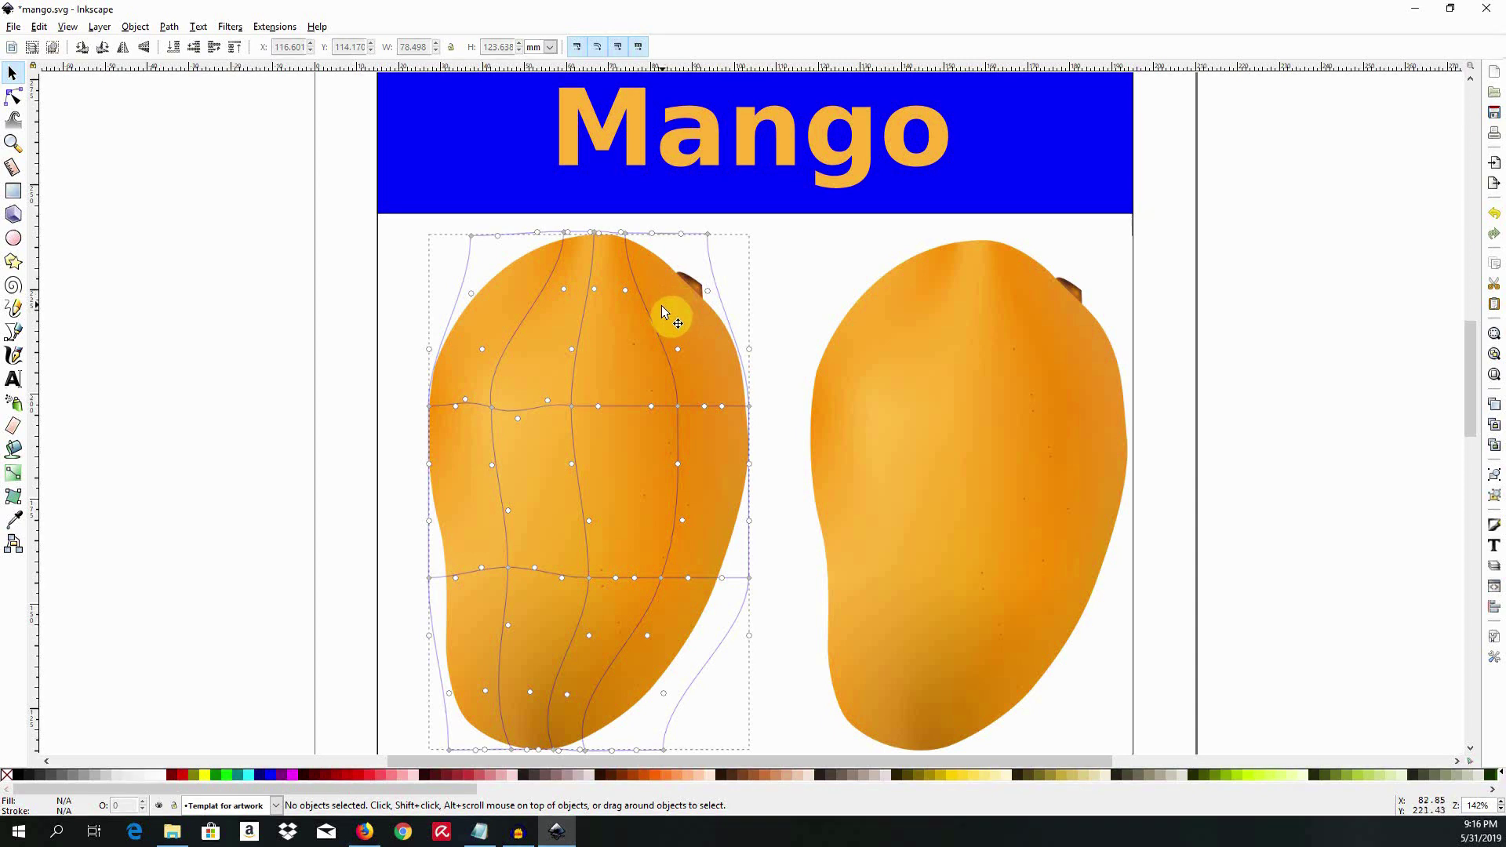
- Search Google in Firefox for 'mango' and switch to the image results
left_click(367, 833)
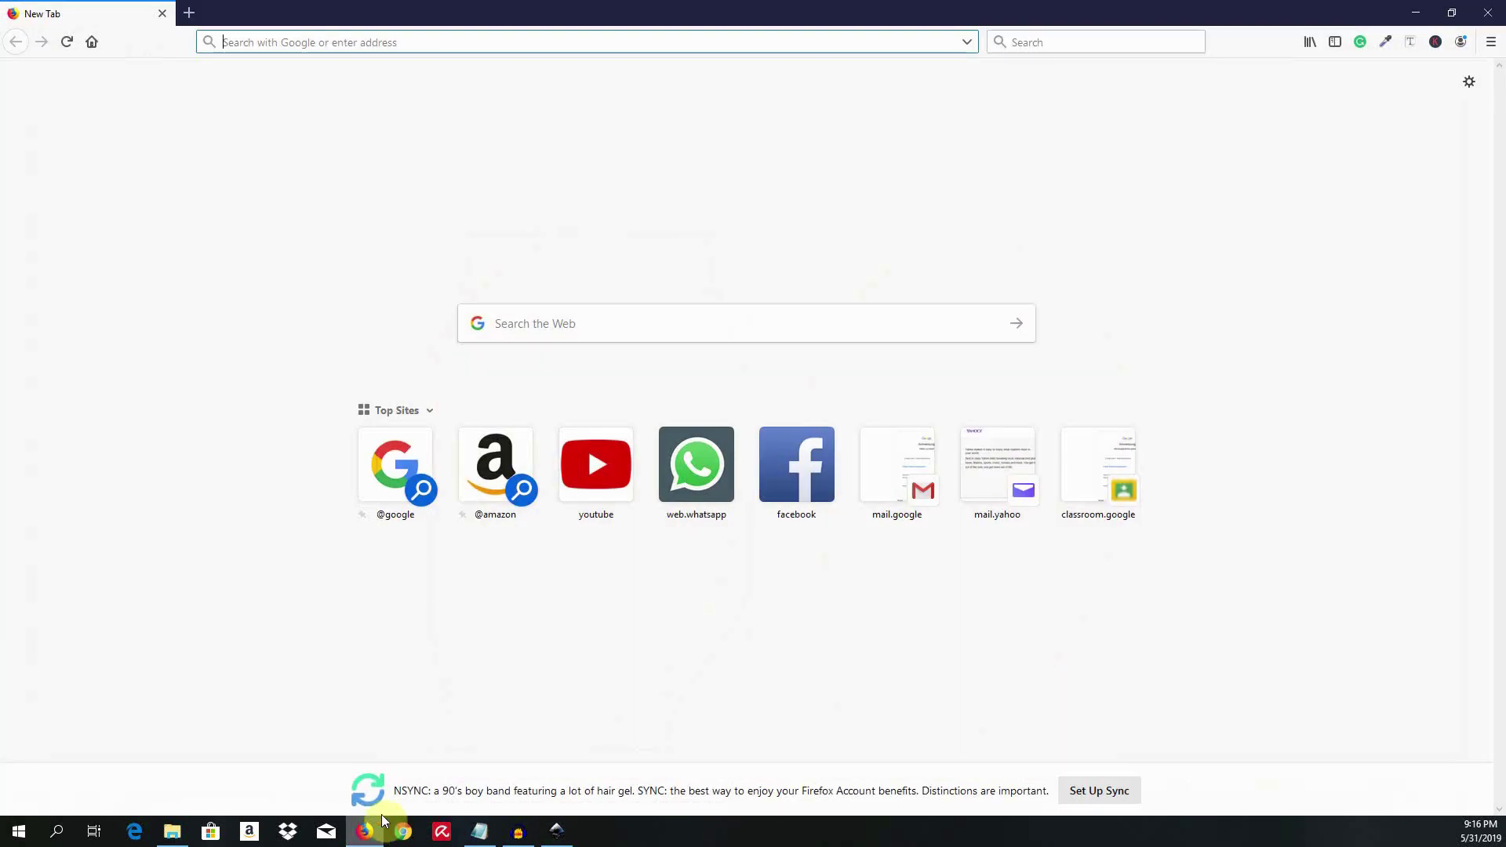
left_click(537, 324)
type("m")
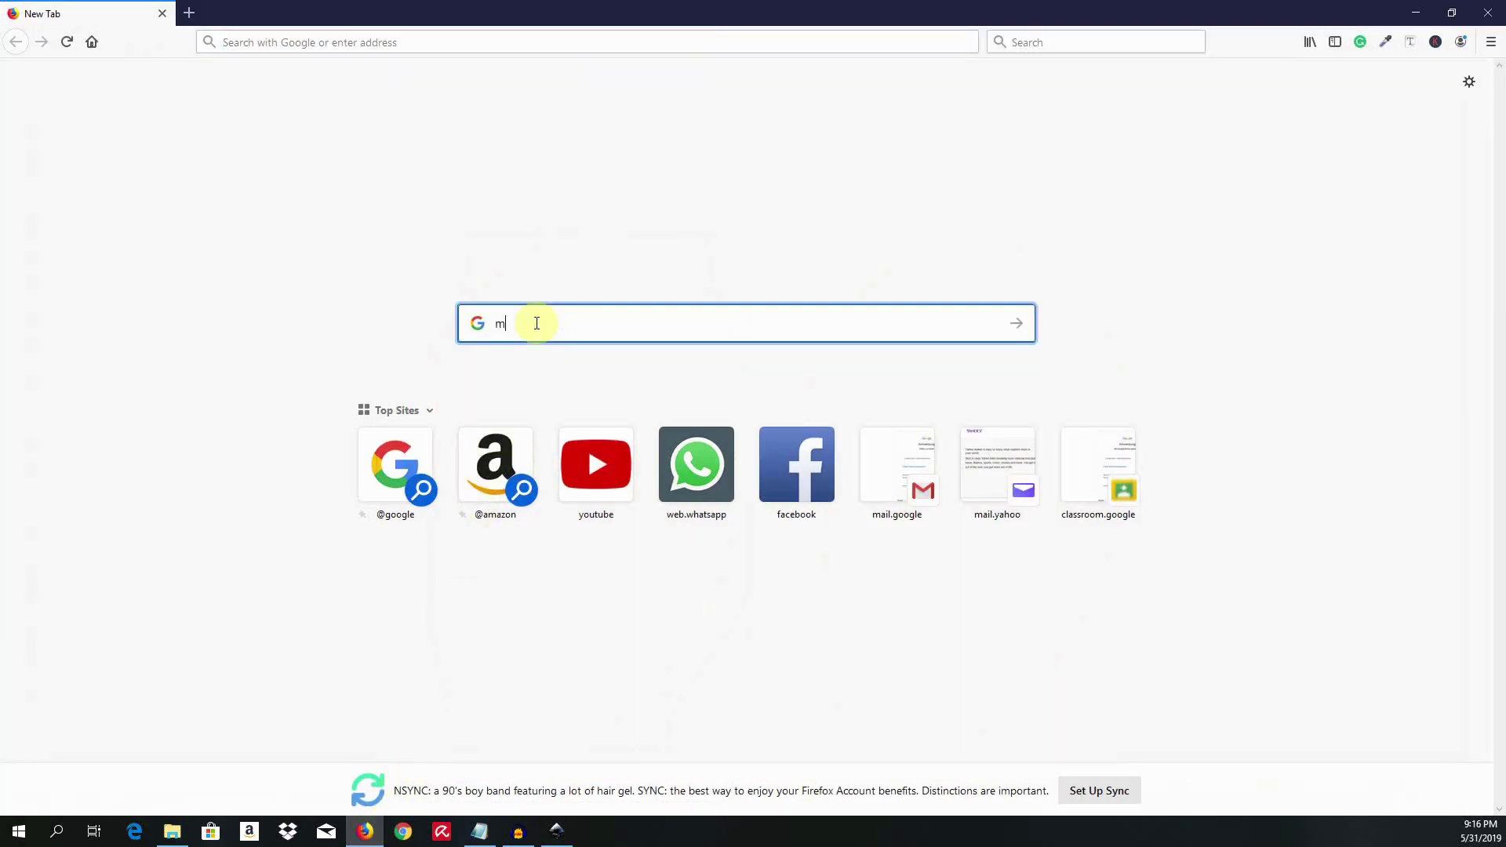
type("ango")
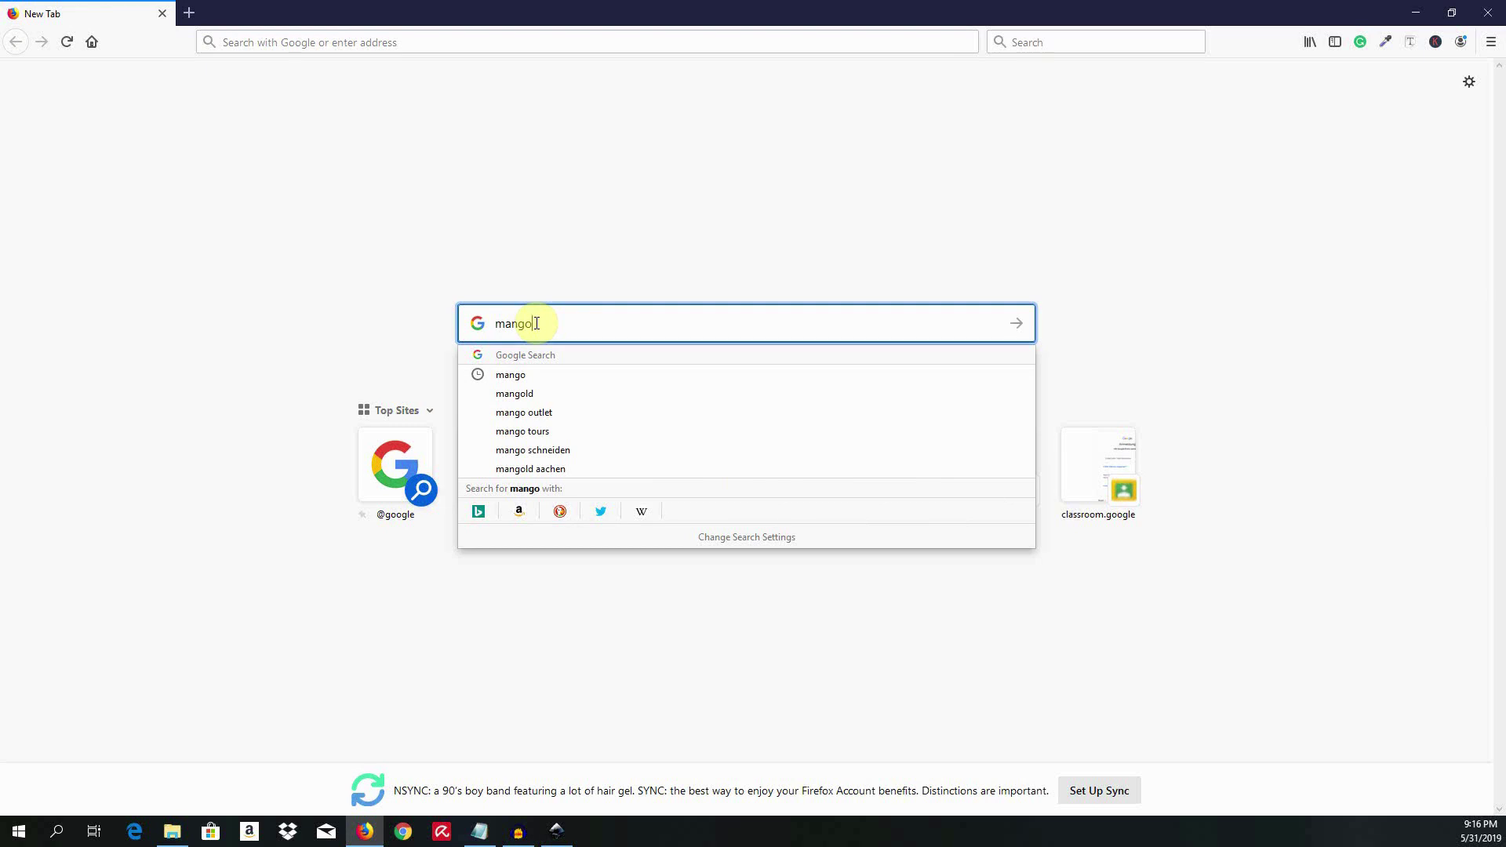
key("Return")
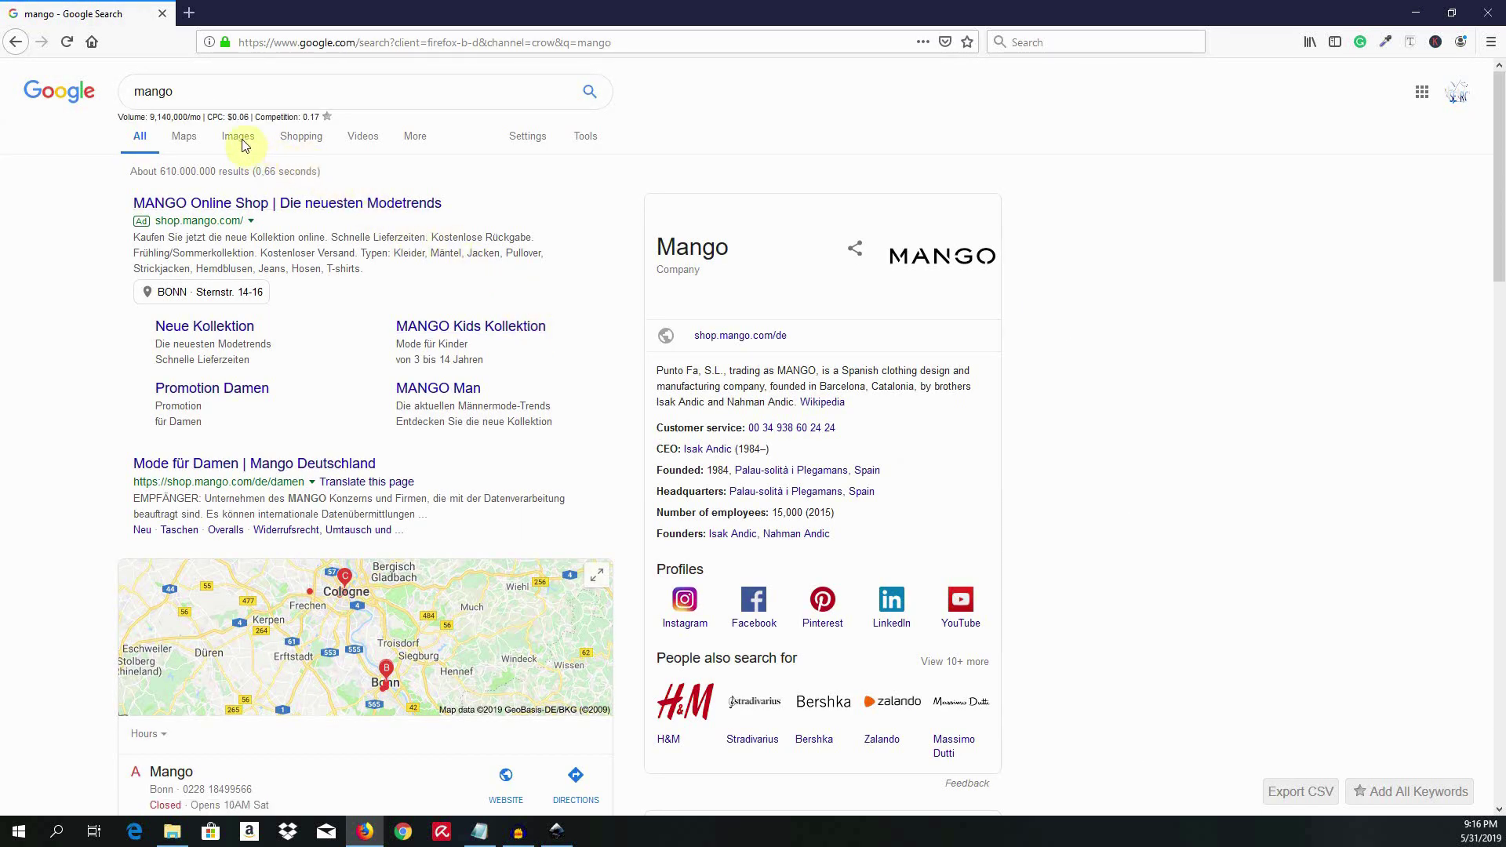
left_click(240, 139)
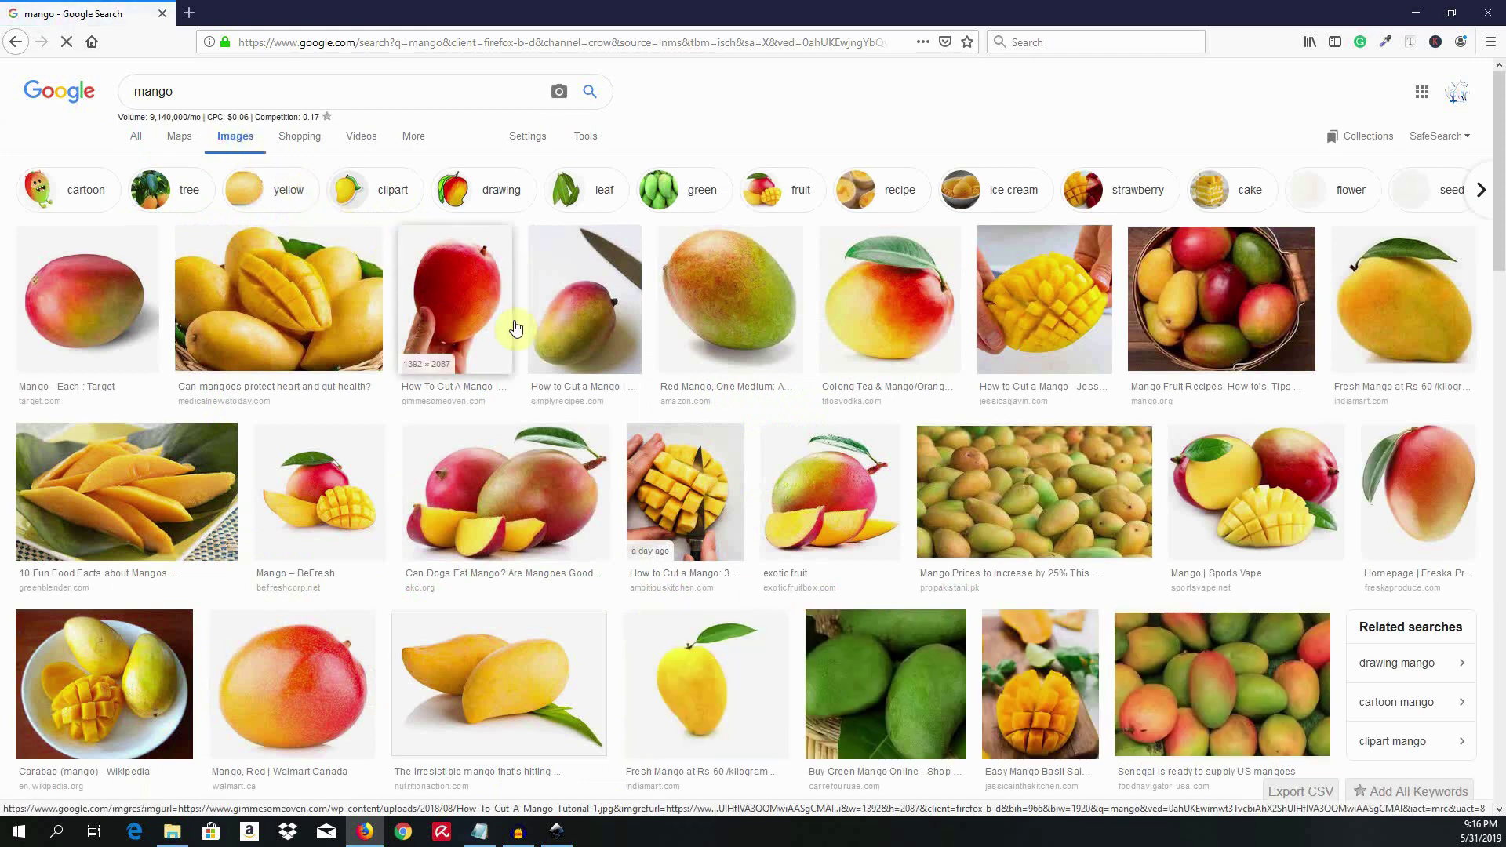
- Copy the plain orange mango photo and minimize Firefox to return to Inkscape
scroll(708, 438, "down", 5)
scroll(708, 438, "down", 10)
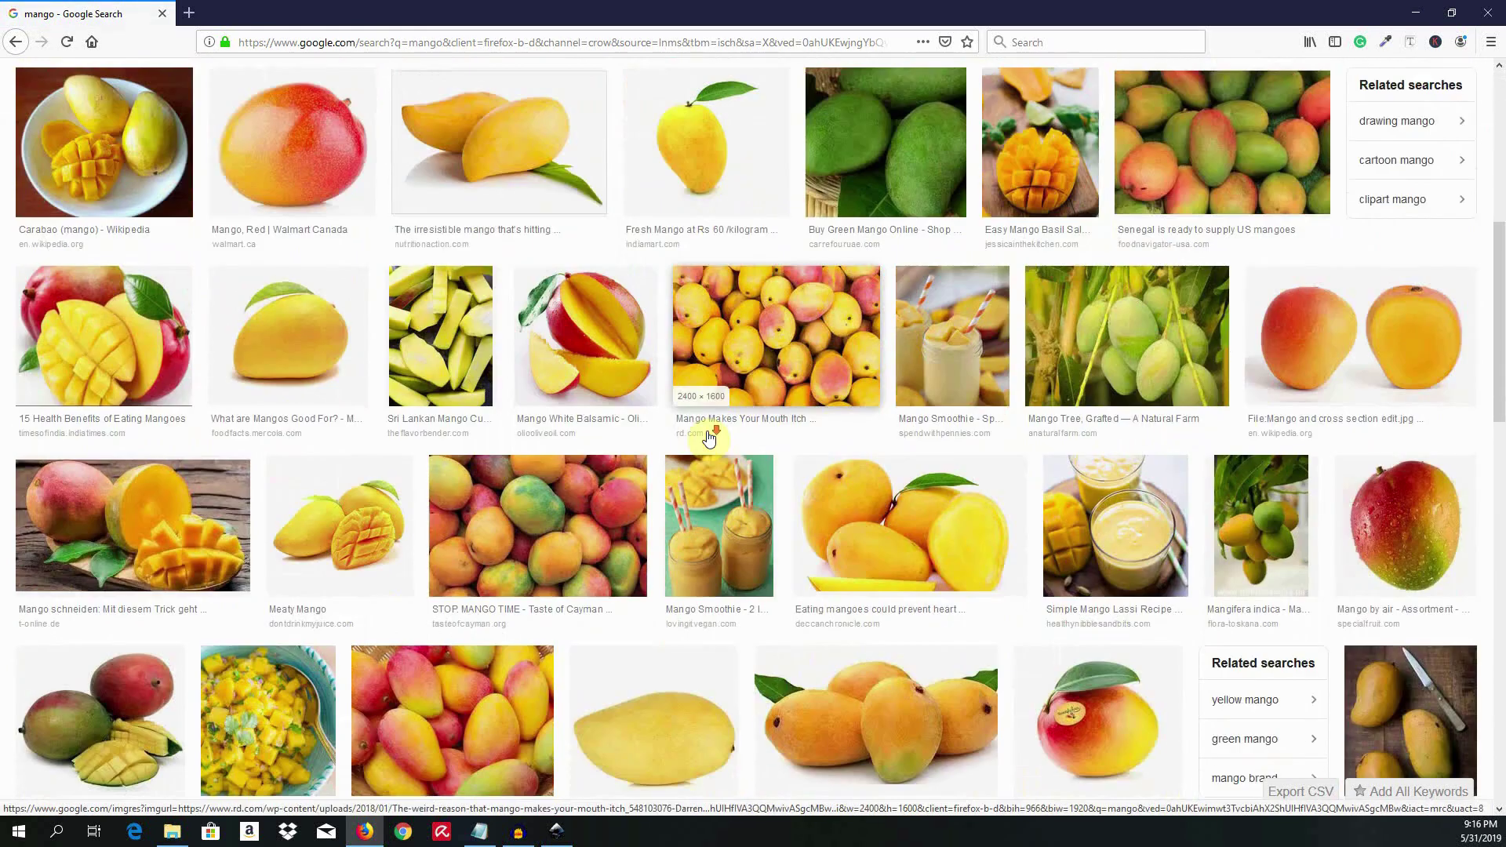
scroll(708, 437, "down", 10)
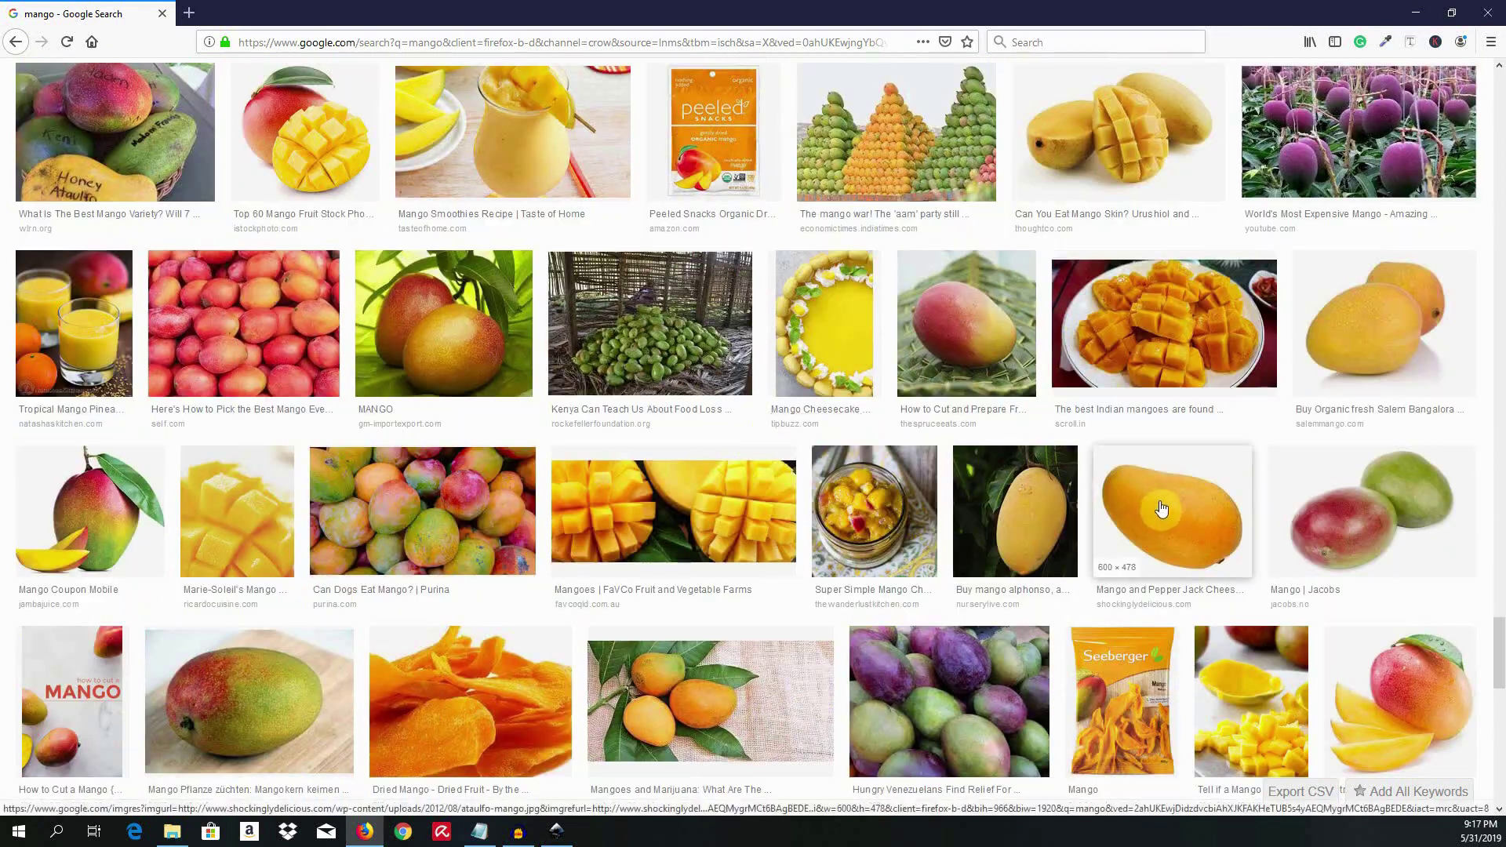
right_click(1161, 506)
left_click(1247, 665)
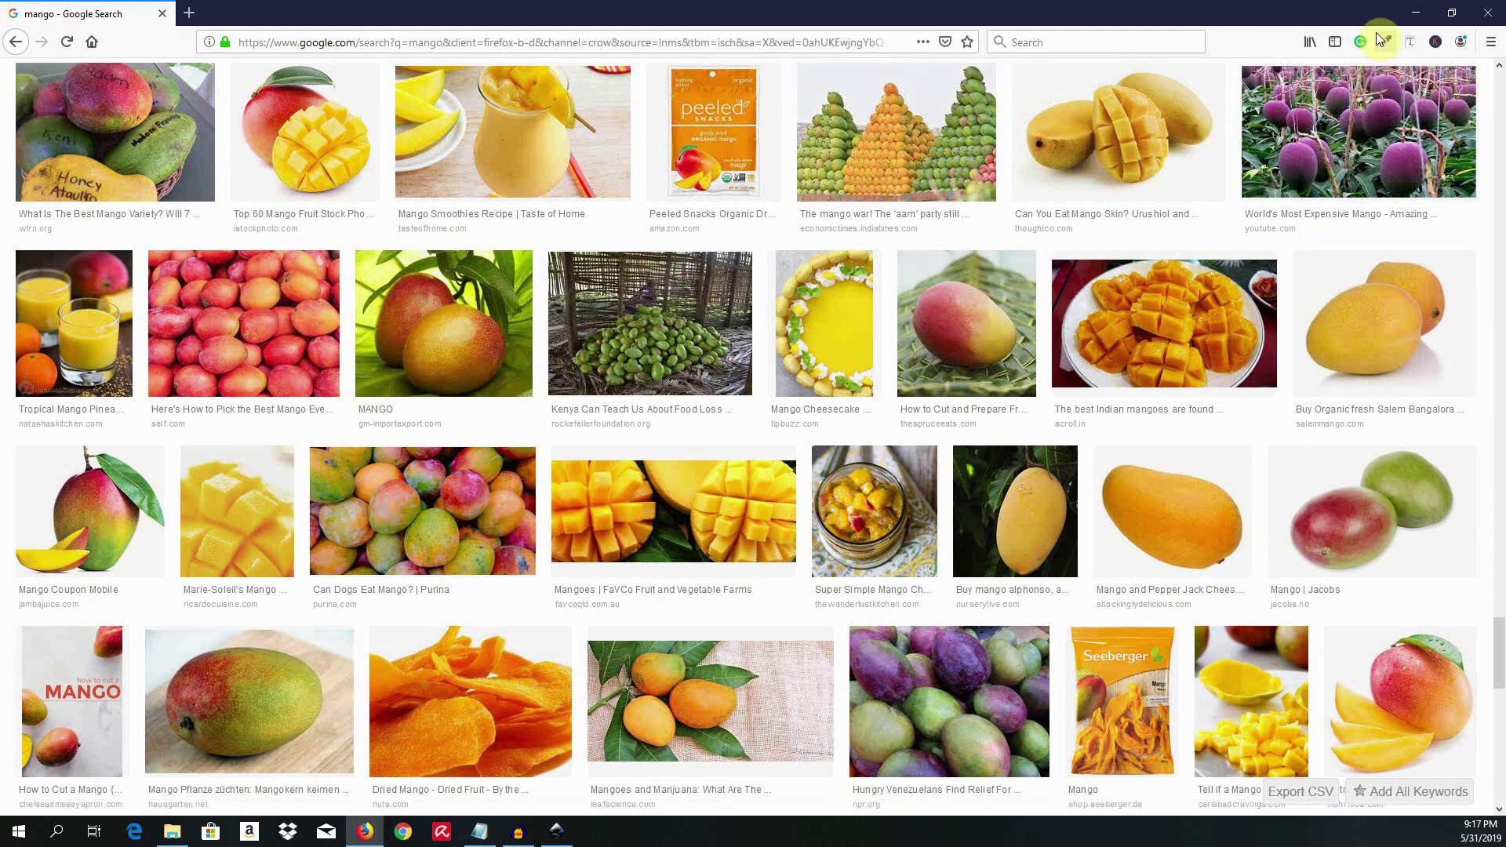
left_click(1408, 9)
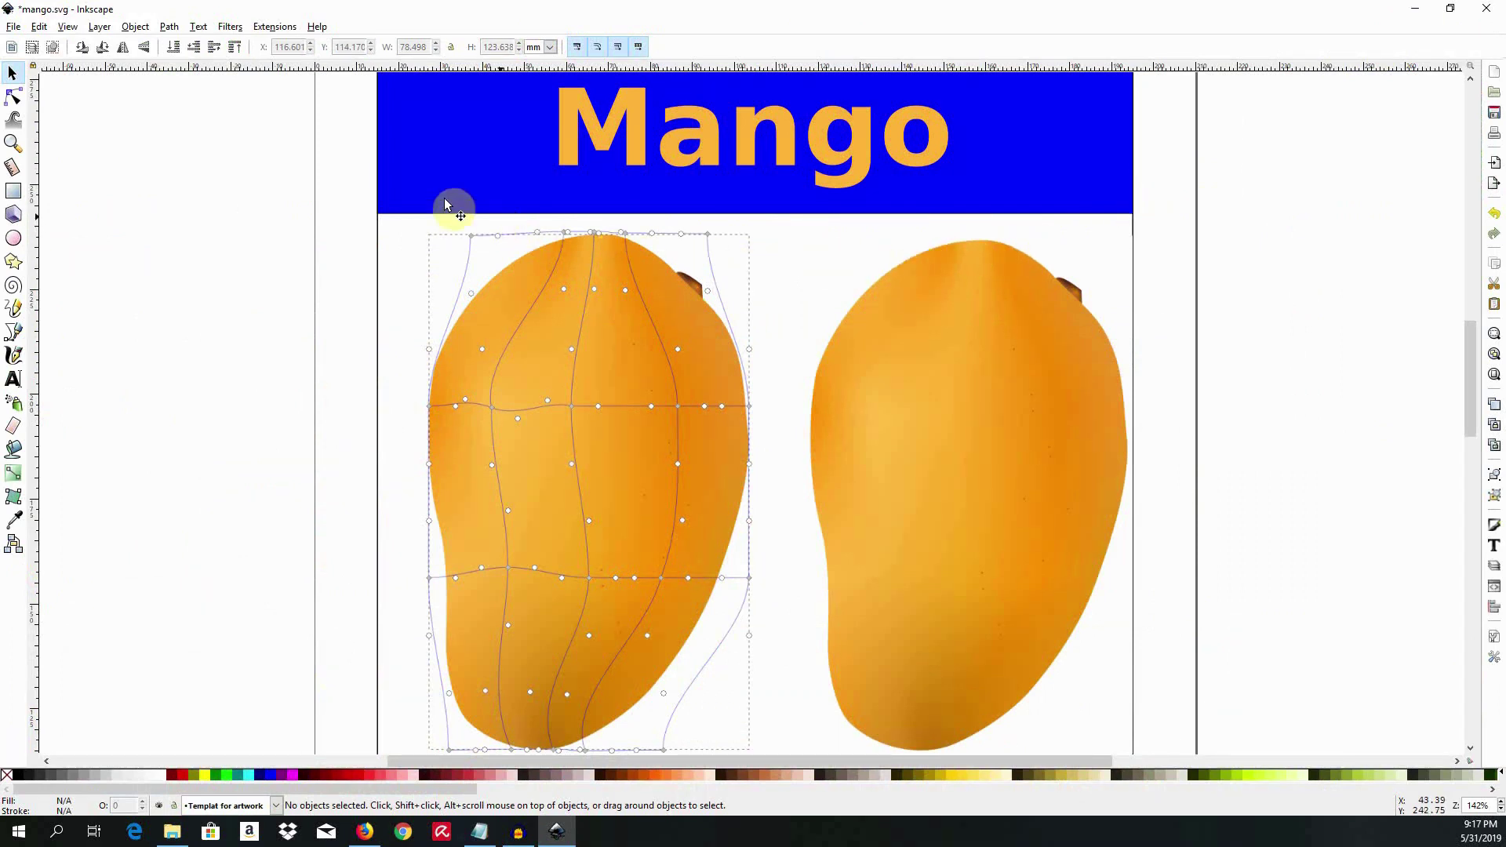
- Create a new document, paste the mango photo and drag it to the page centre
left_click(14, 27)
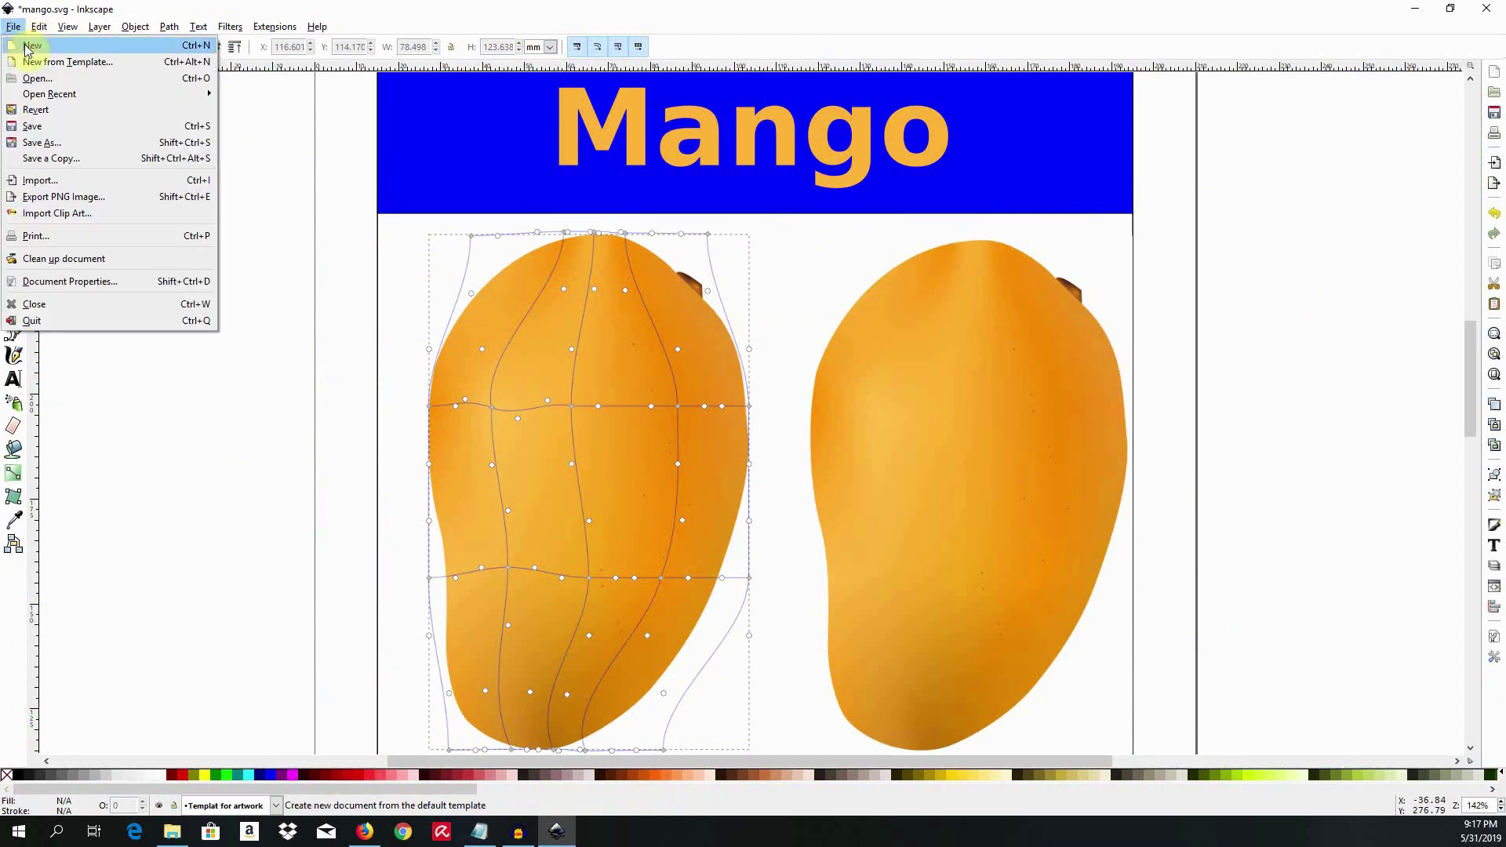
left_click(31, 45)
right_click(545, 315)
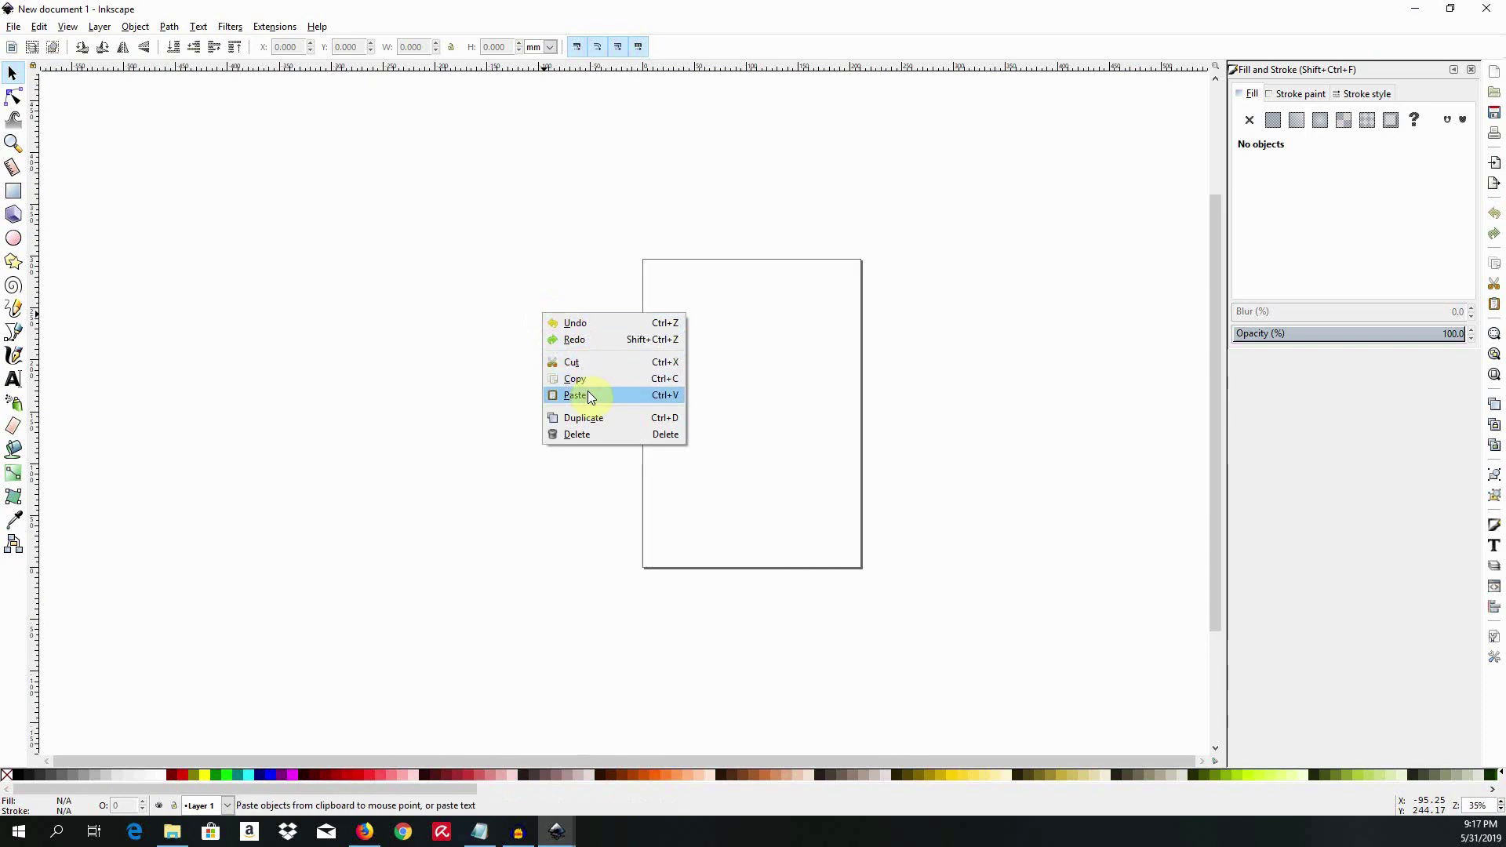
left_click(585, 395)
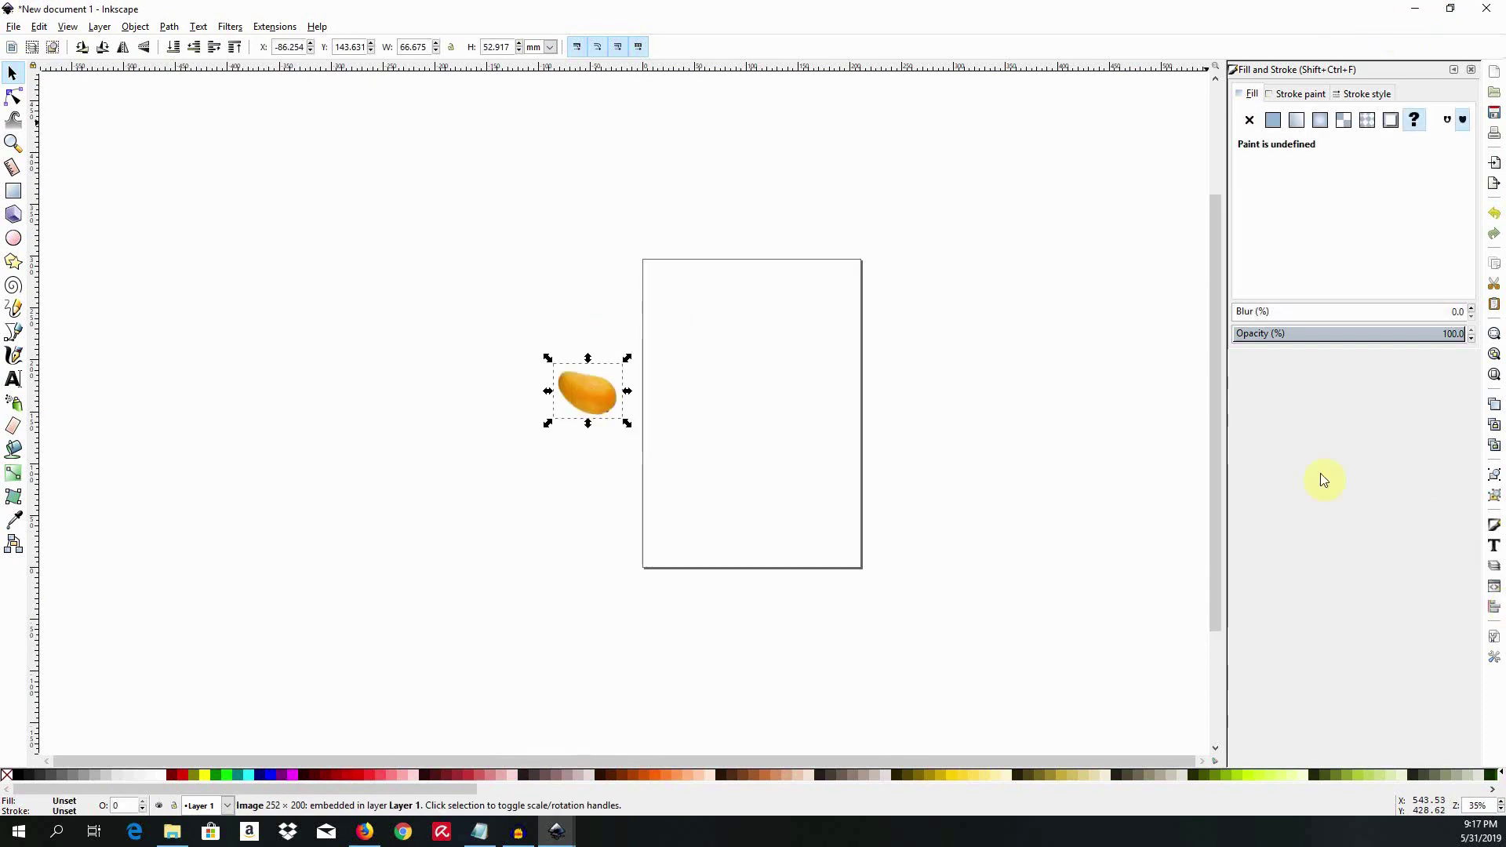
left_click_drag(590, 404, 746, 404)
- Zoom in close on the mango photo and bring up its rotation handles
key("plus")
key("plus")
key("plus")
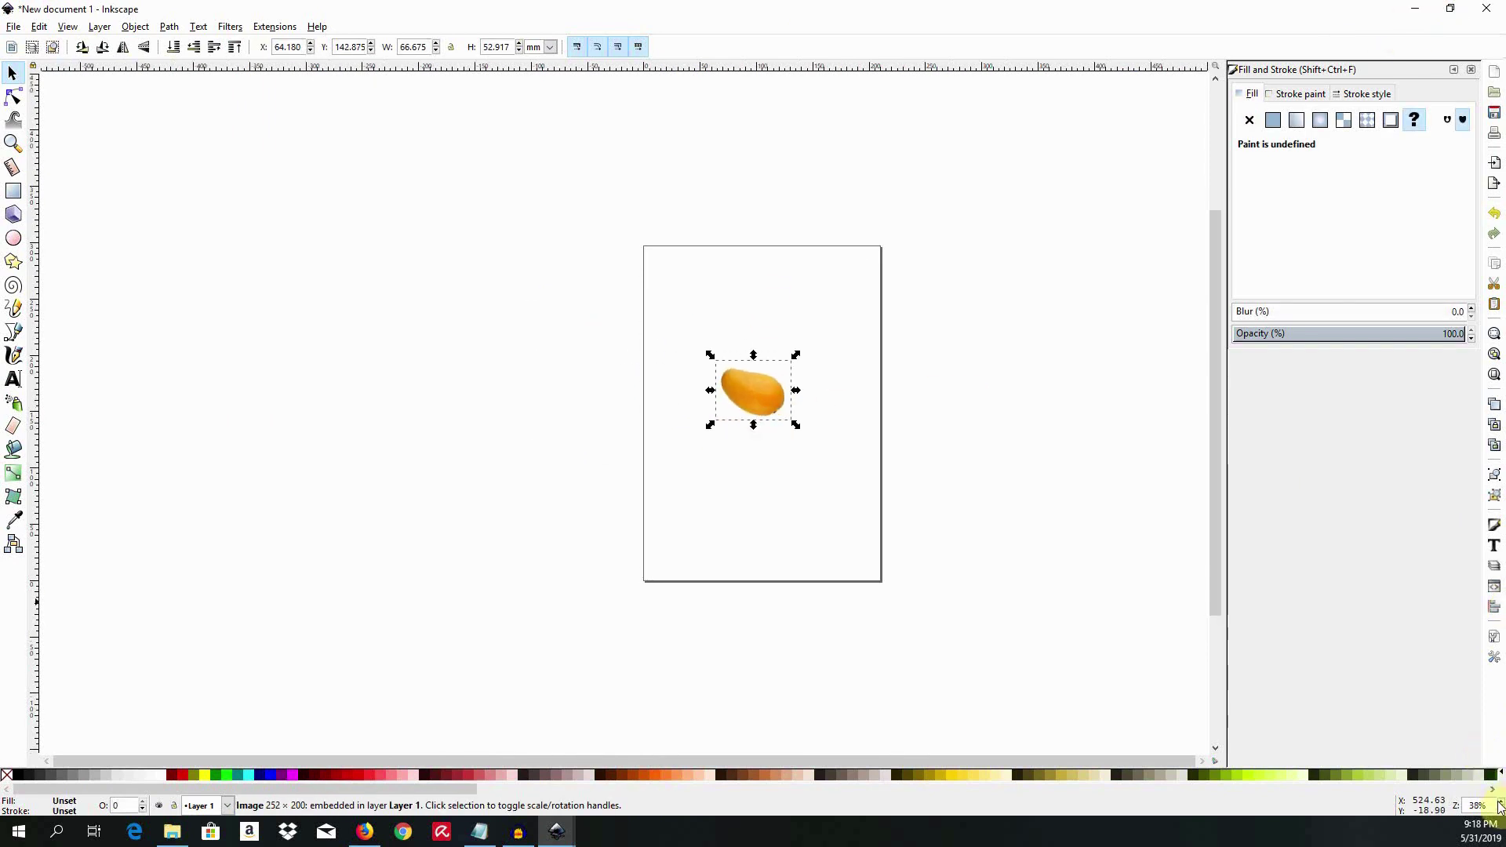
left_click_drag(684, 766, 946, 764)
left_click(1501, 802)
left_click(1501, 802)
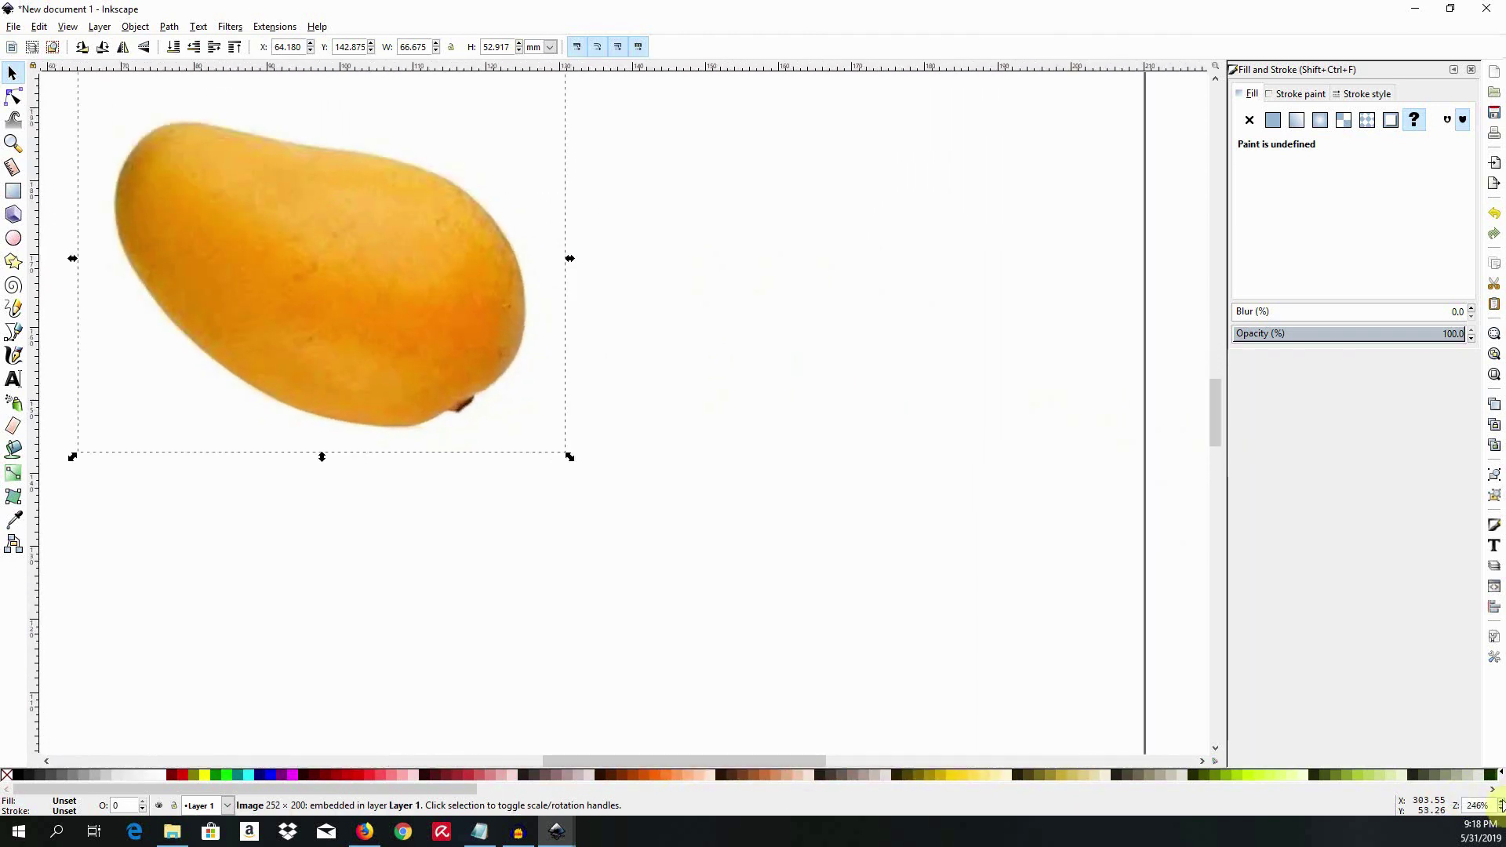
left_click_drag(814, 763, 789, 762)
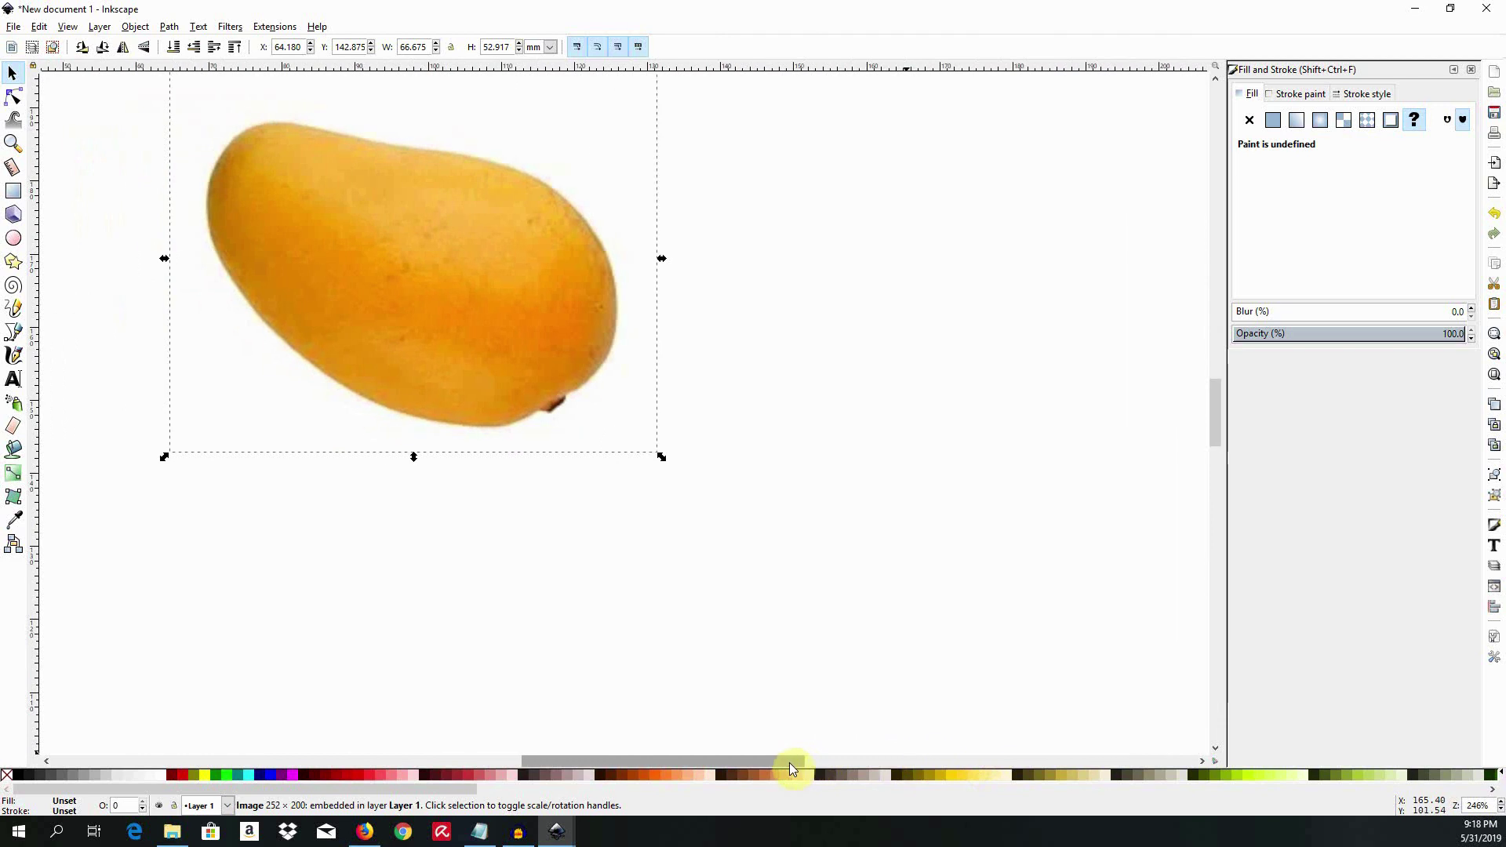
scroll(741, 461, "up", 3)
scroll(741, 461, "up", 1)
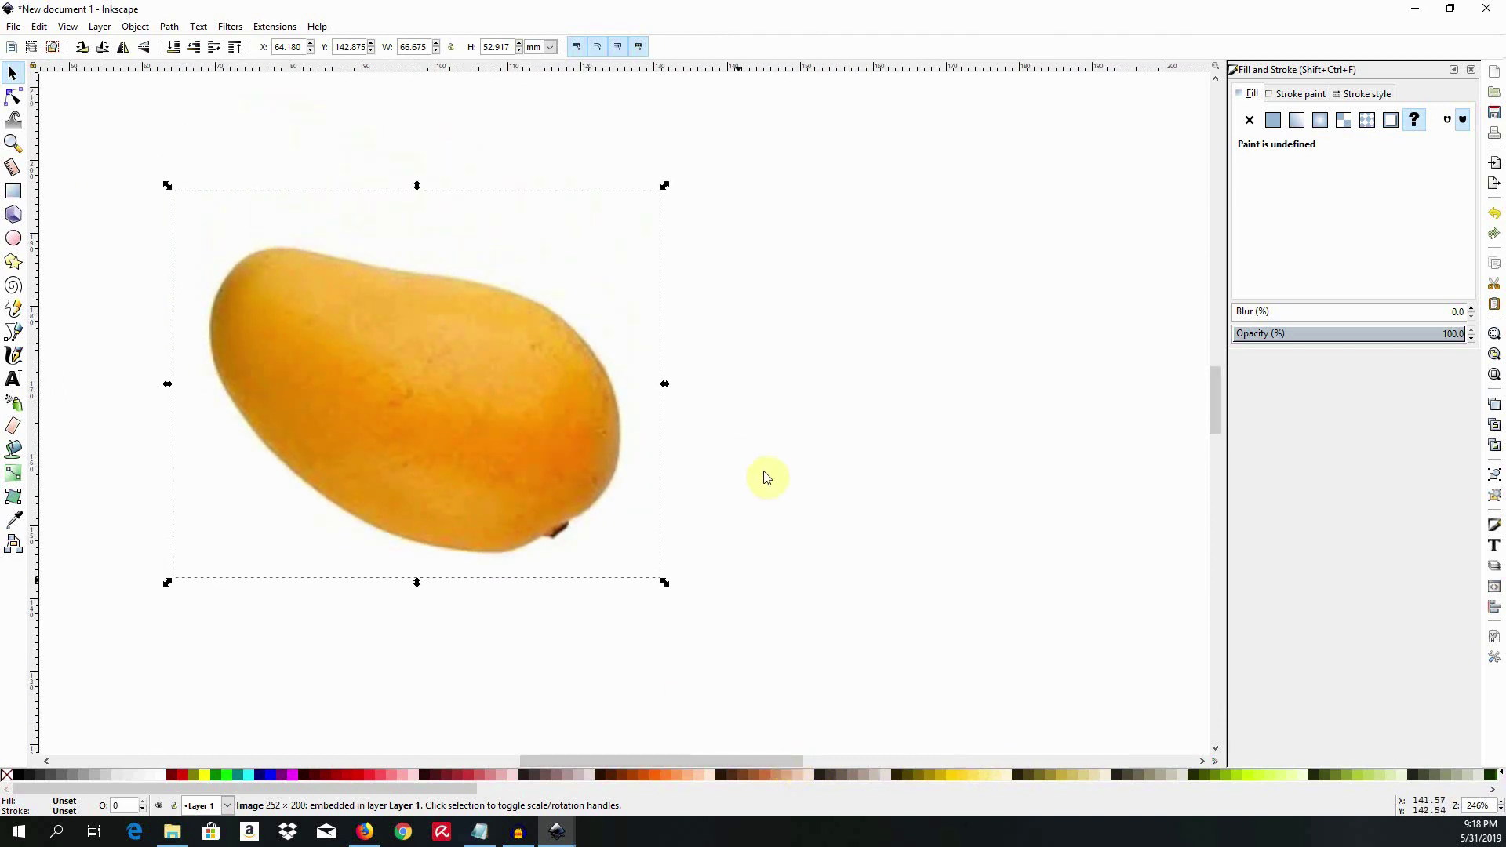
left_click(1501, 801)
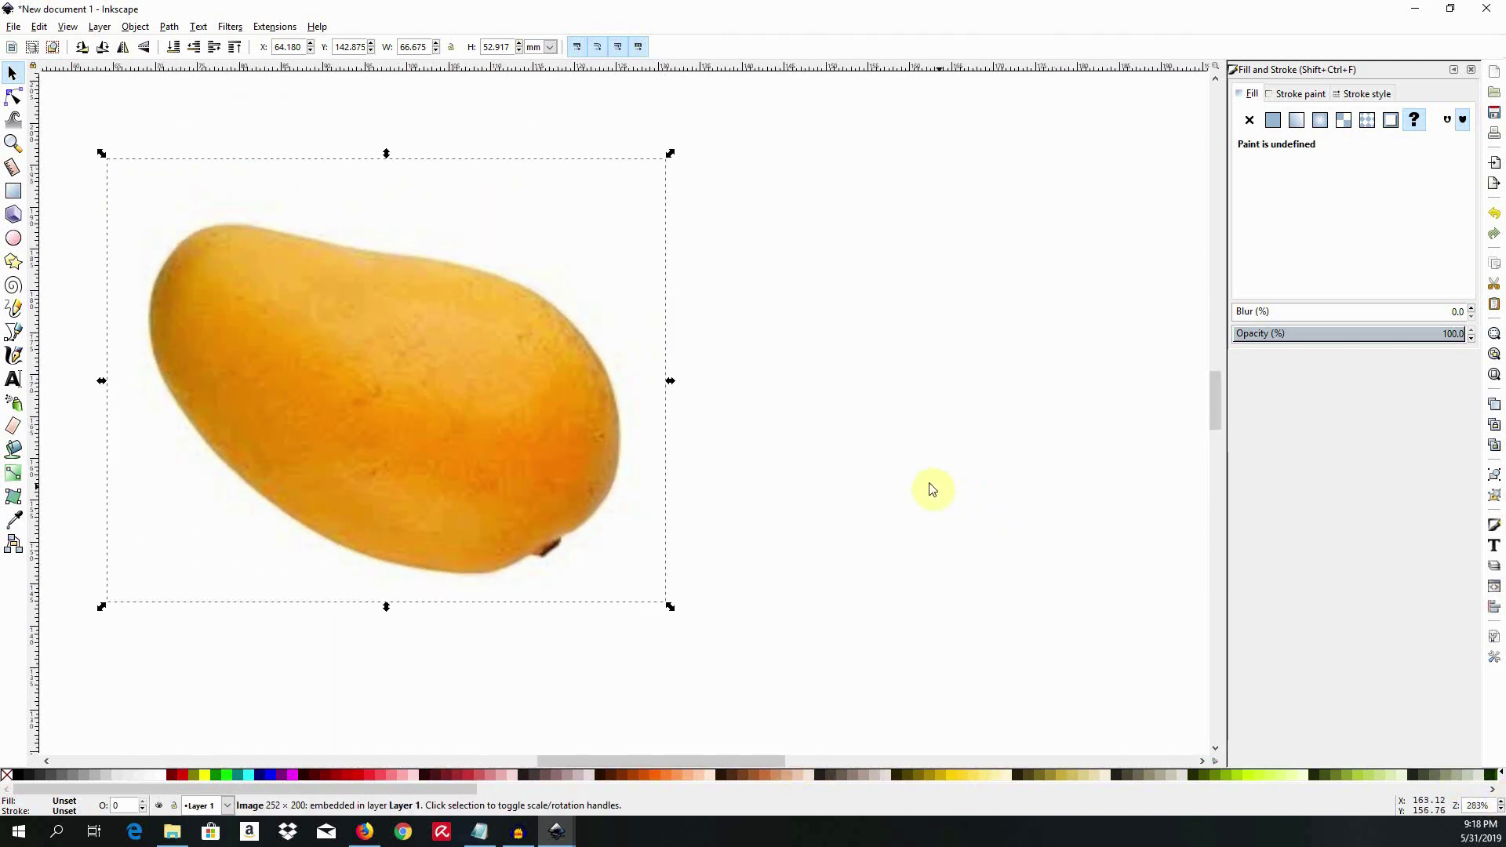
left_click(430, 403)
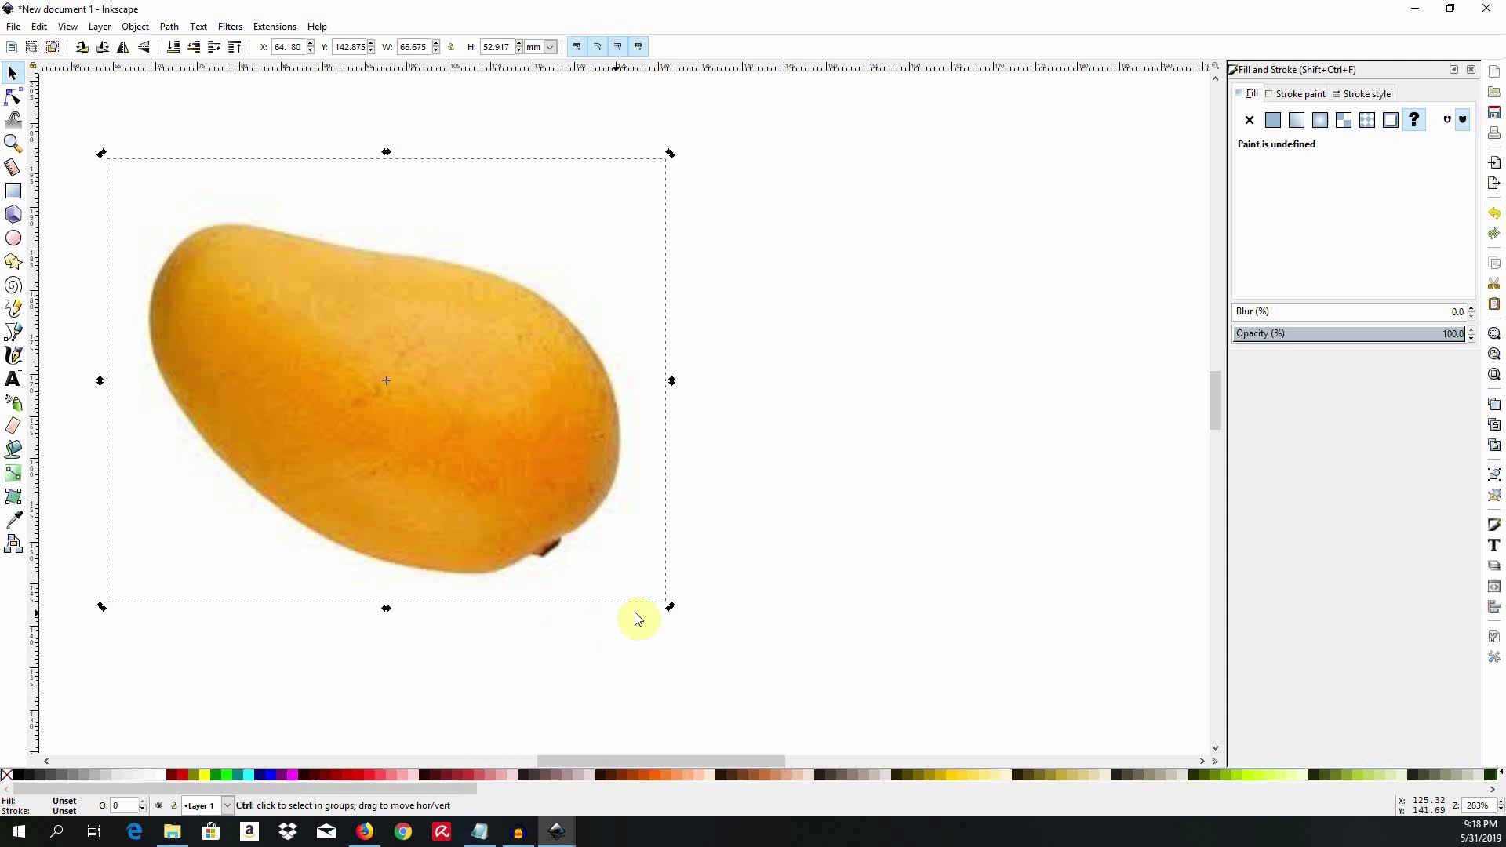
- Rotate the mango photo so its stalk points up, nudge it slightly down, and deselect it
left_click_drag(670, 608, 510, 142)
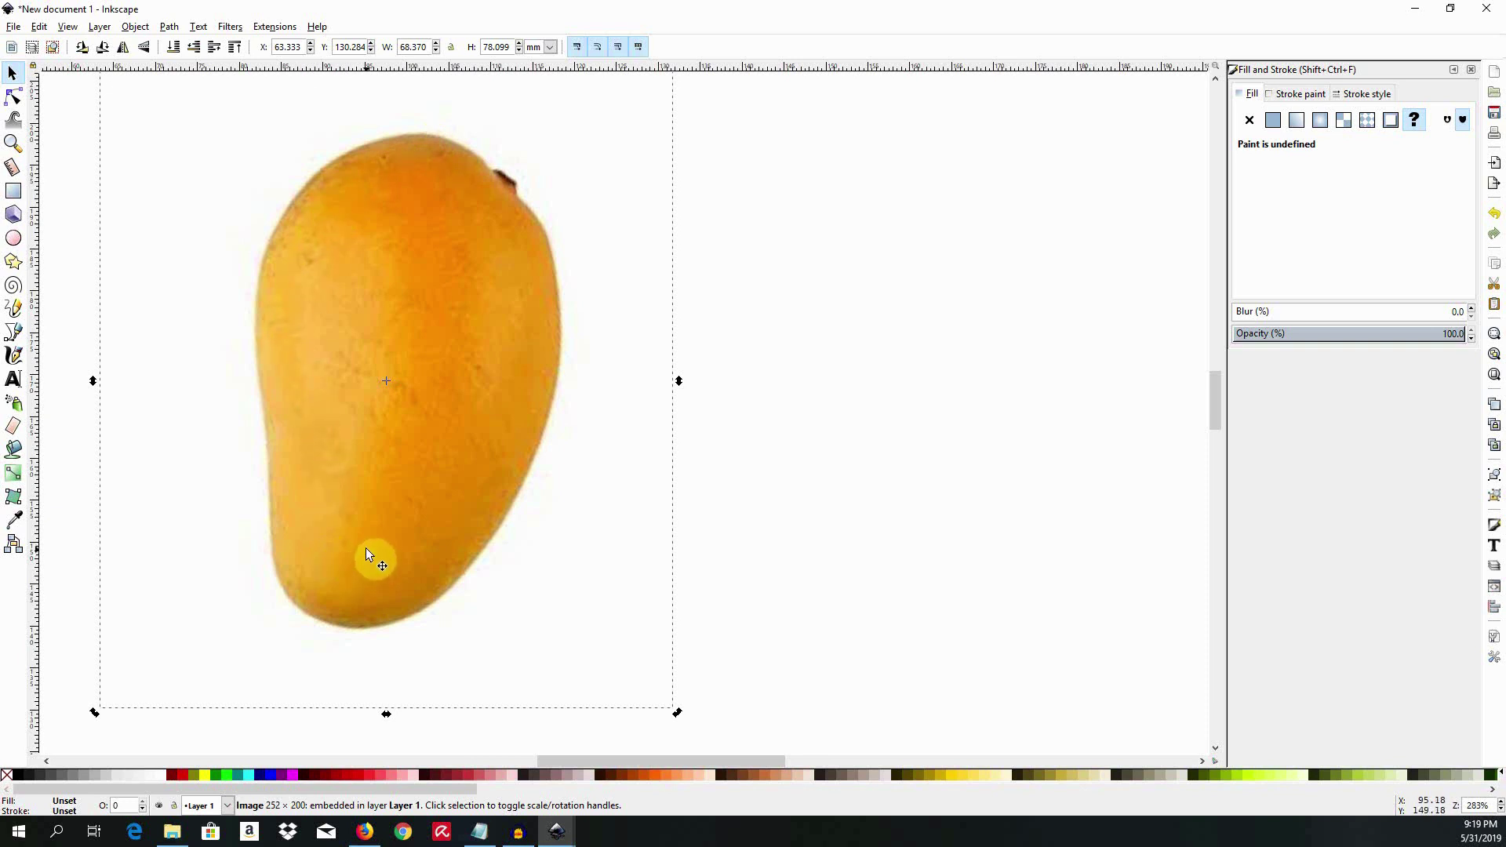
left_click(770, 437)
left_click(487, 388)
left_click_drag(487, 388, 488, 424)
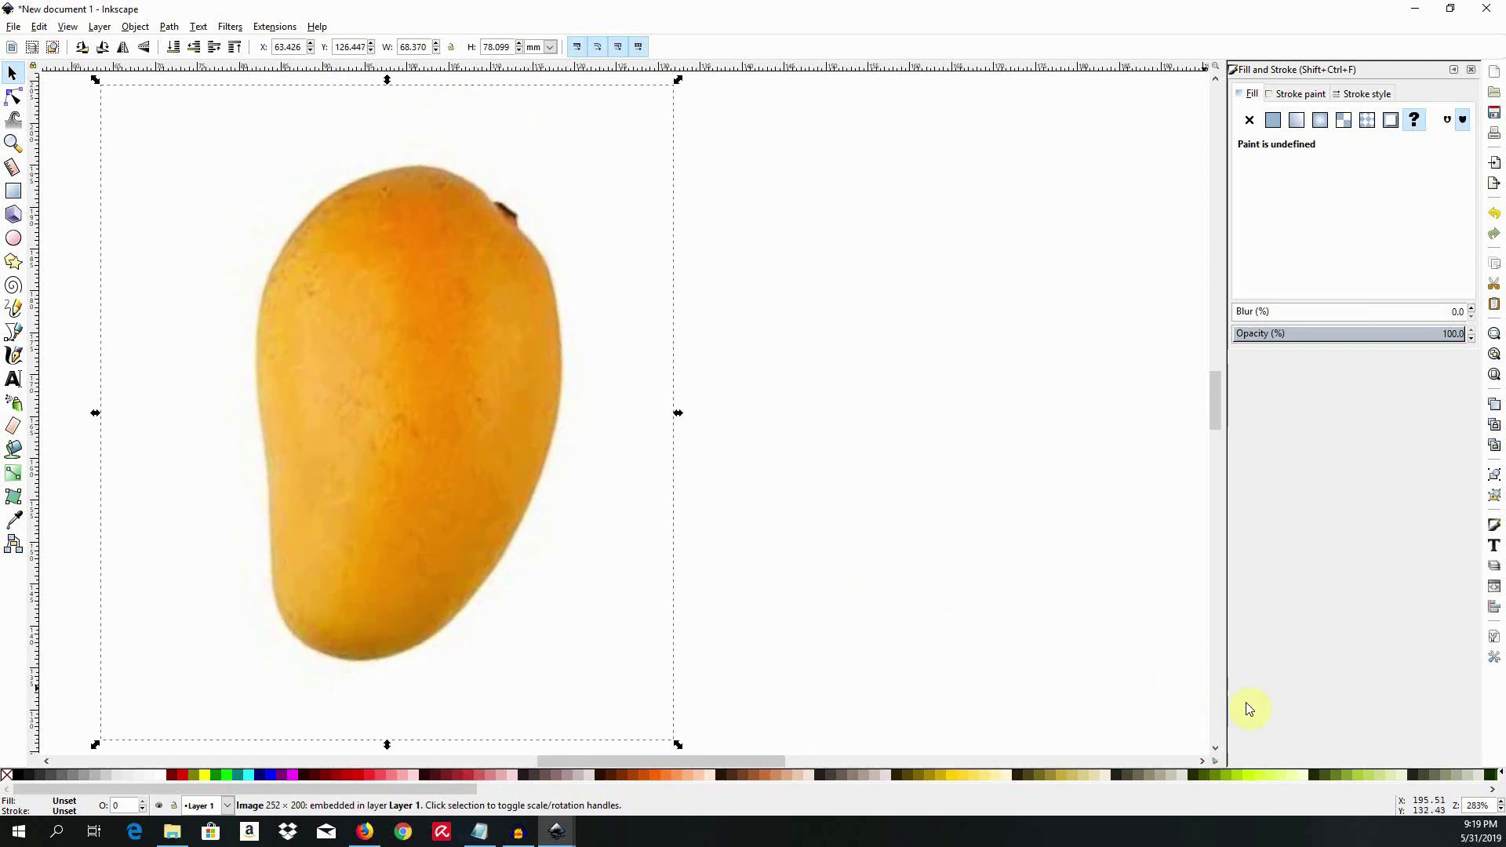
left_click(1500, 802)
left_click(1500, 801)
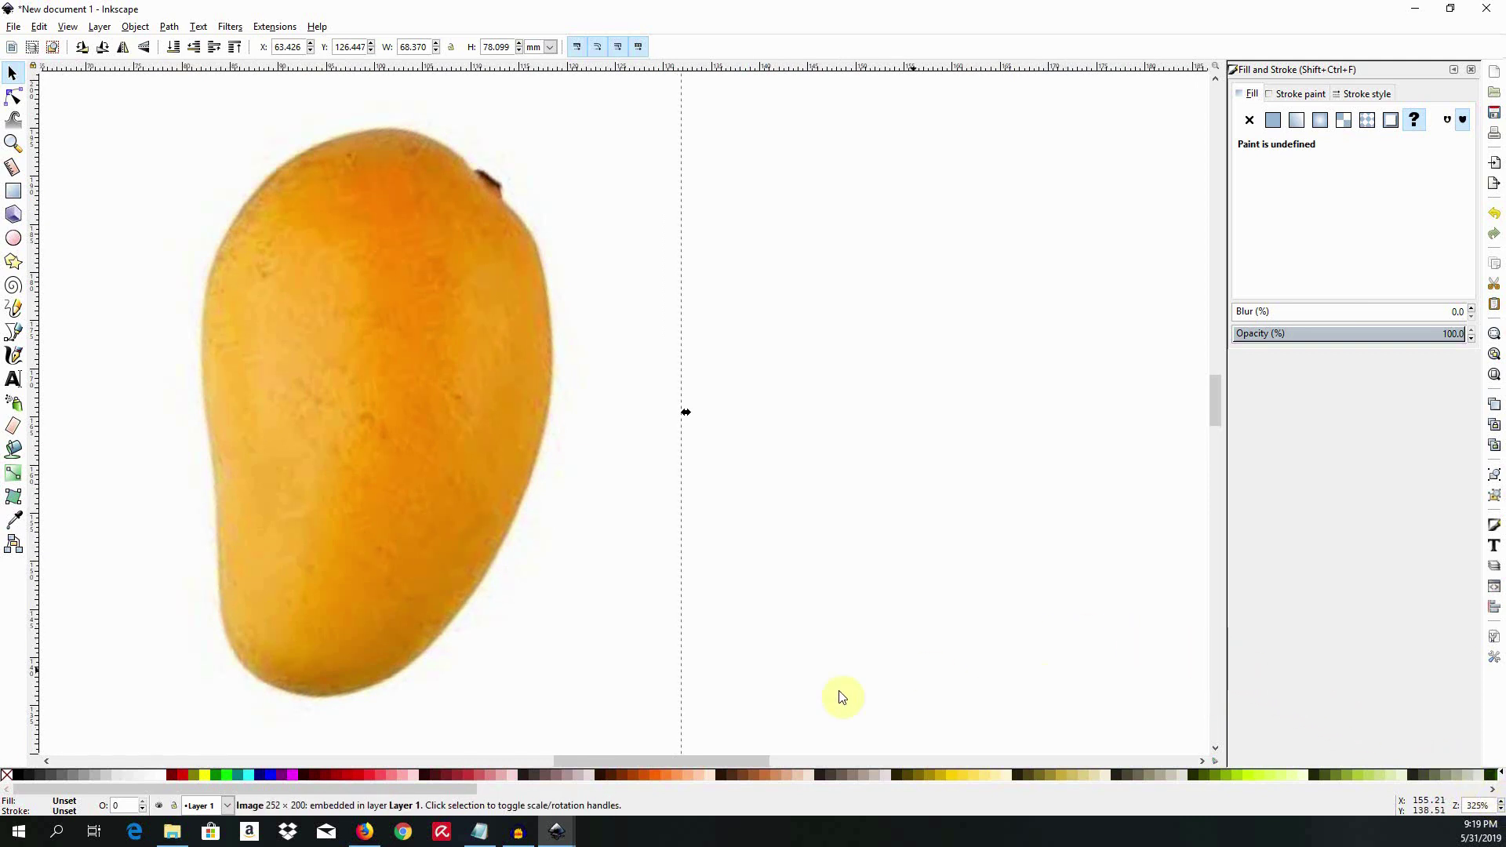
left_click_drag(730, 761, 741, 760)
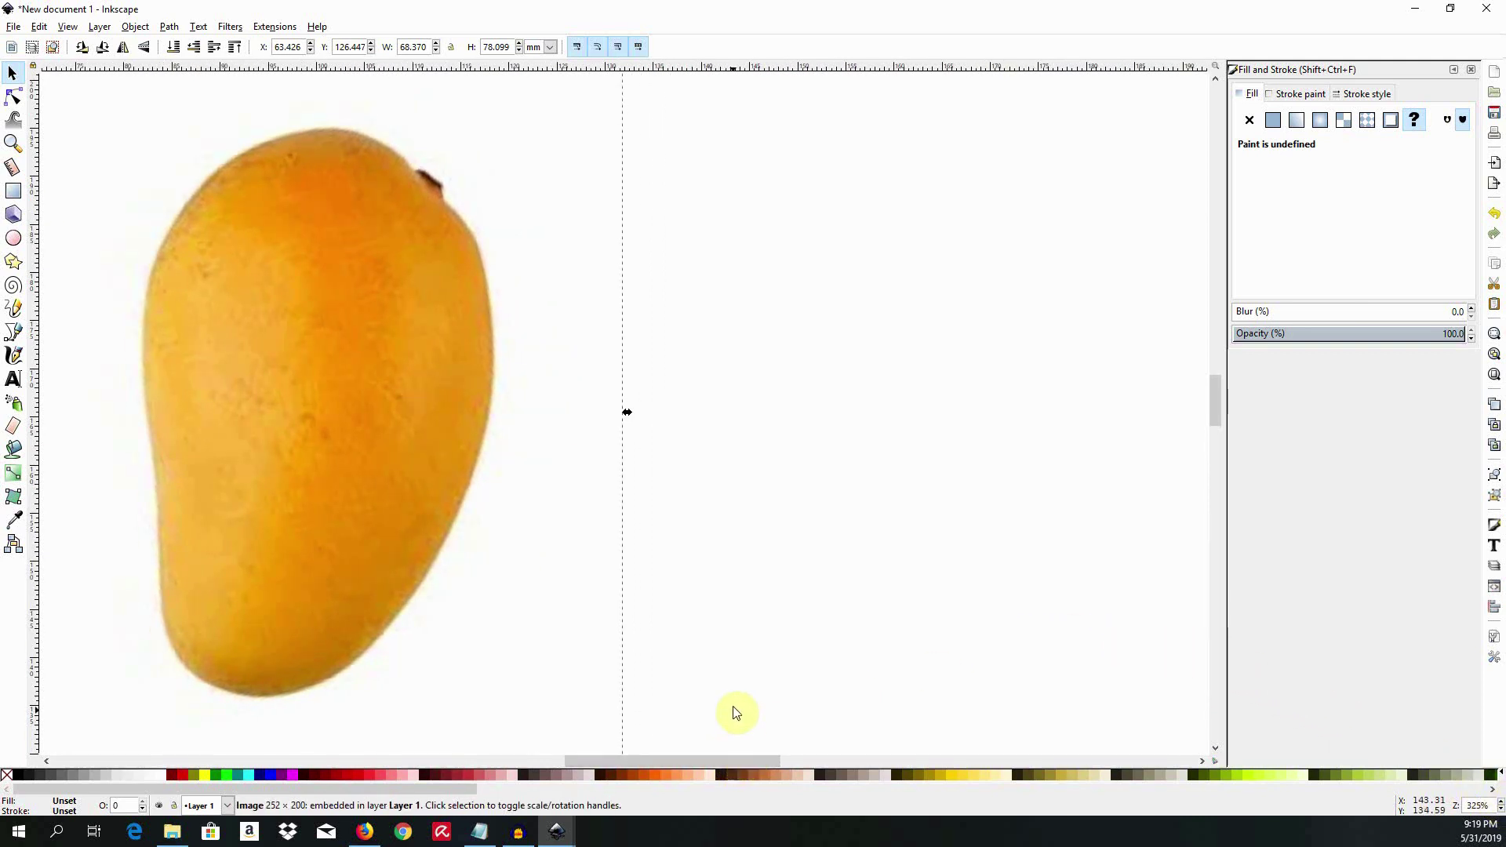
left_click(704, 598)
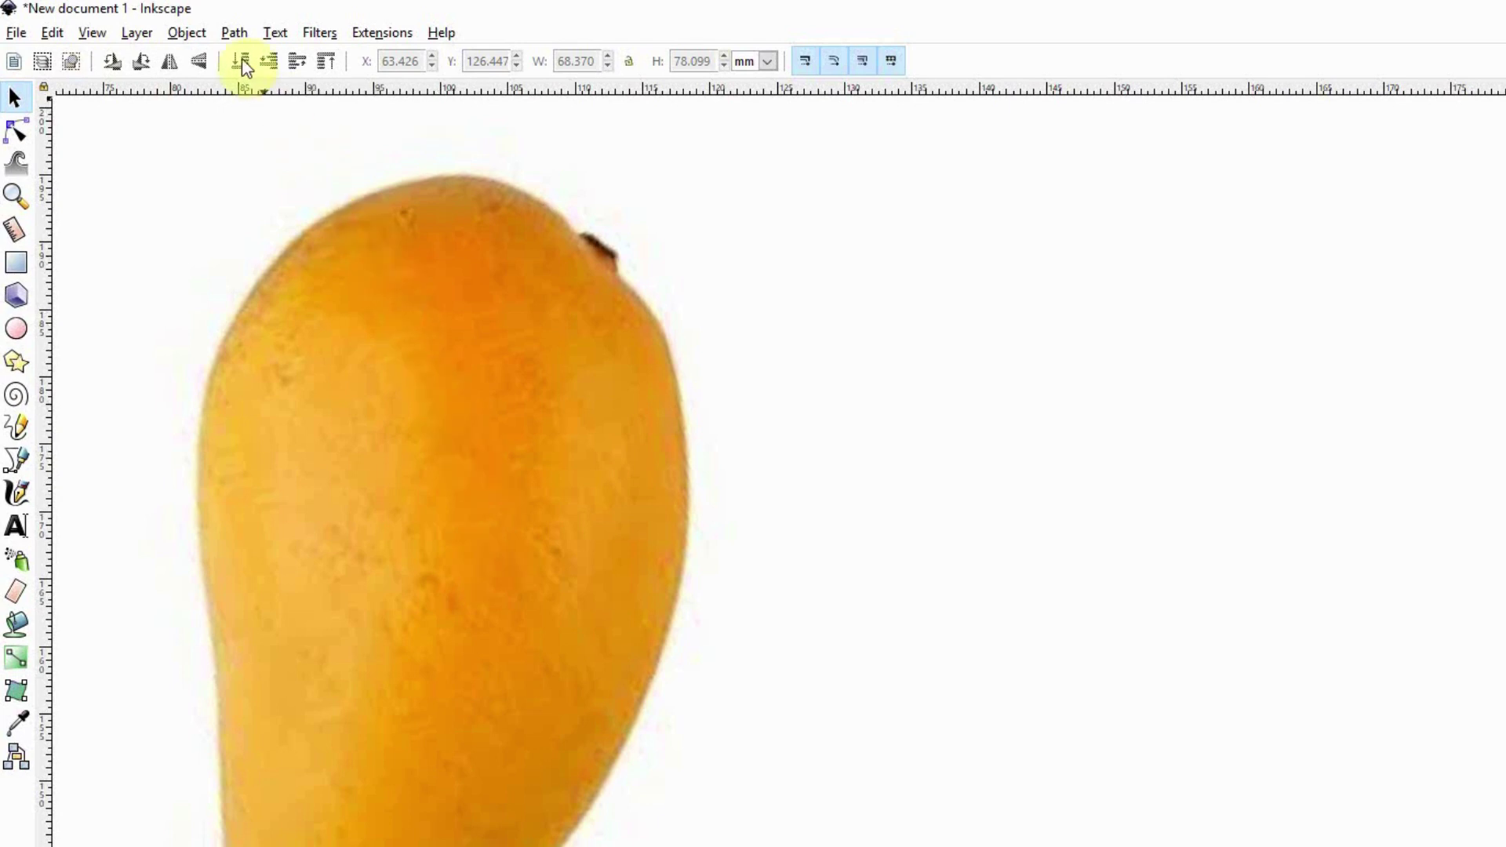
- Add a new layer named Layer 2 above Layer 1 from the Layers panel
left_click(138, 32)
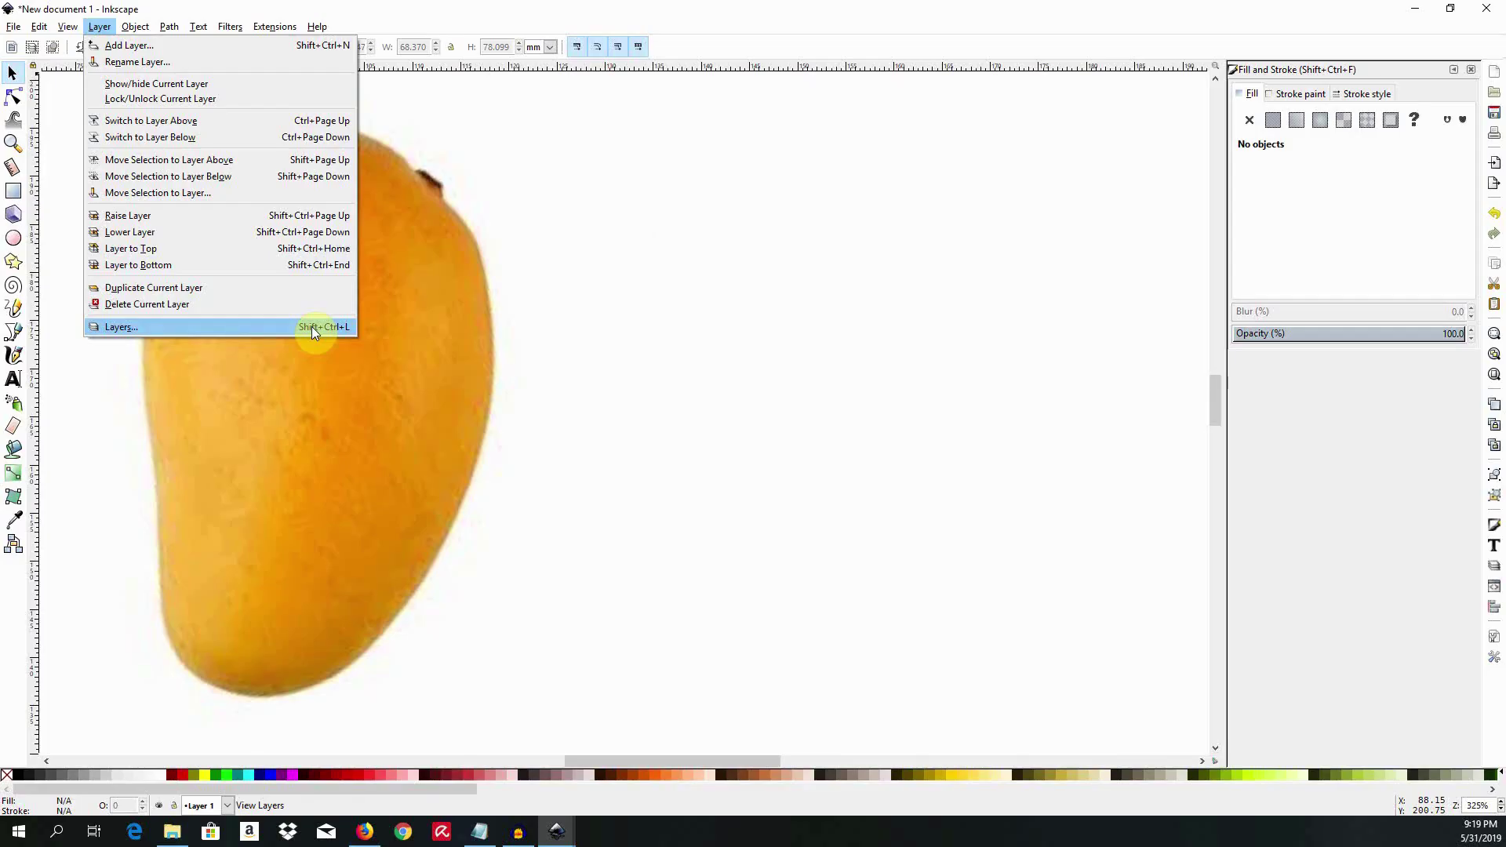
left_click(435, 453)
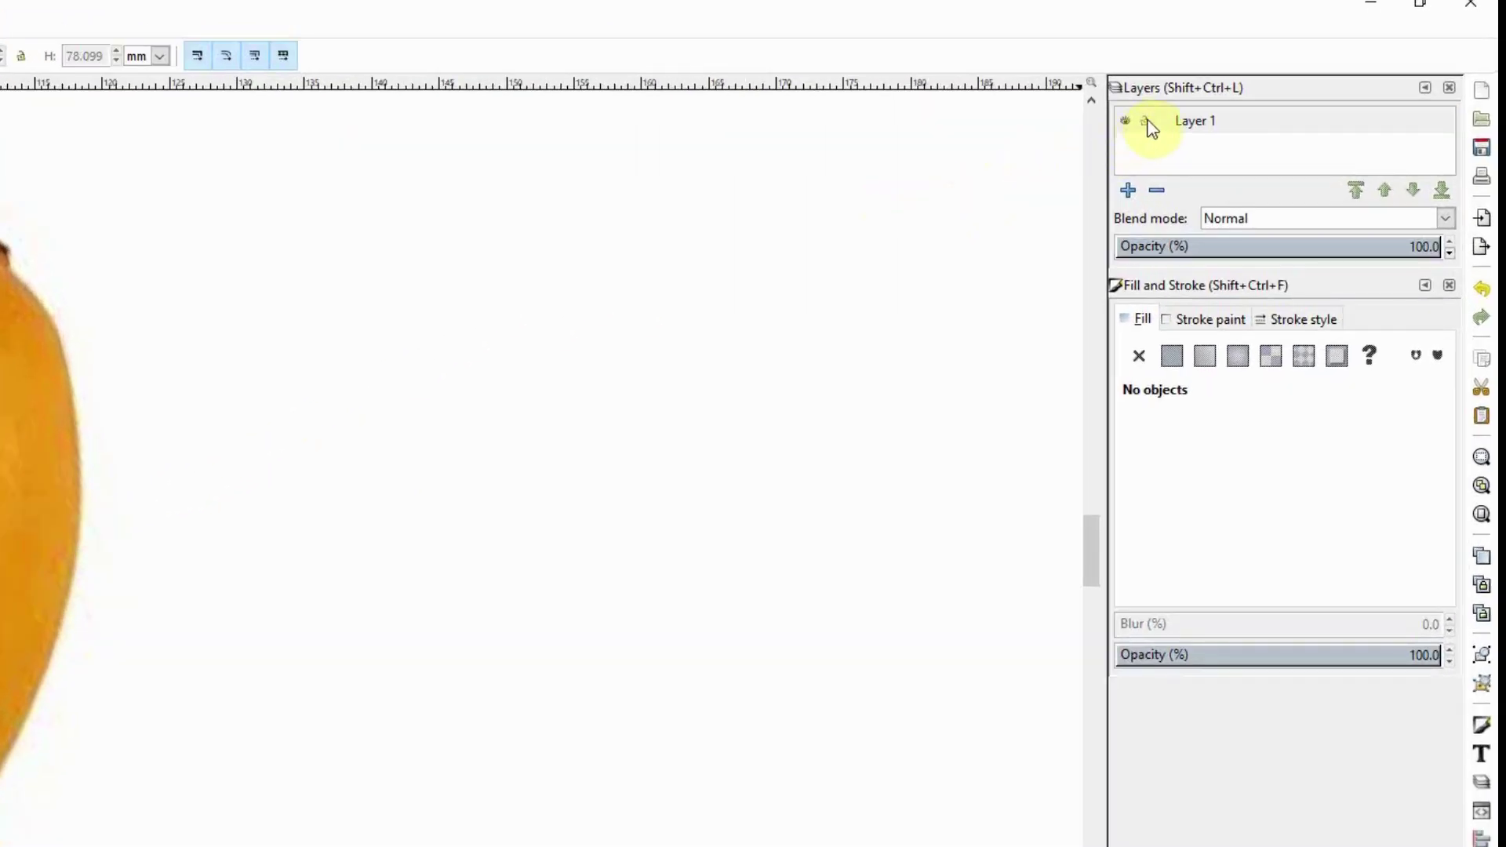
left_click(1146, 119)
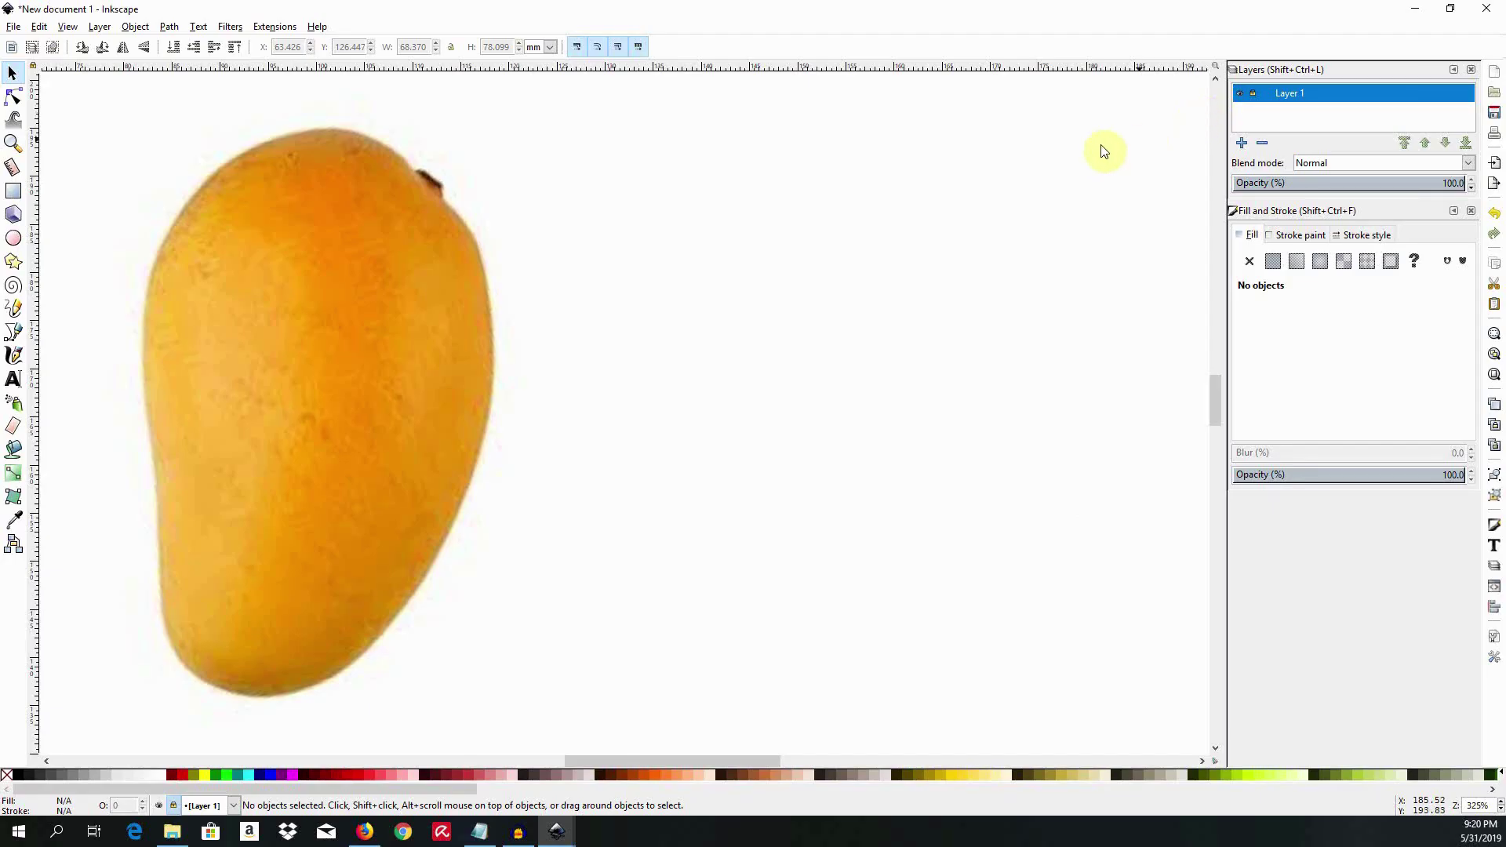
left_click_drag(371, 321, 463, 267)
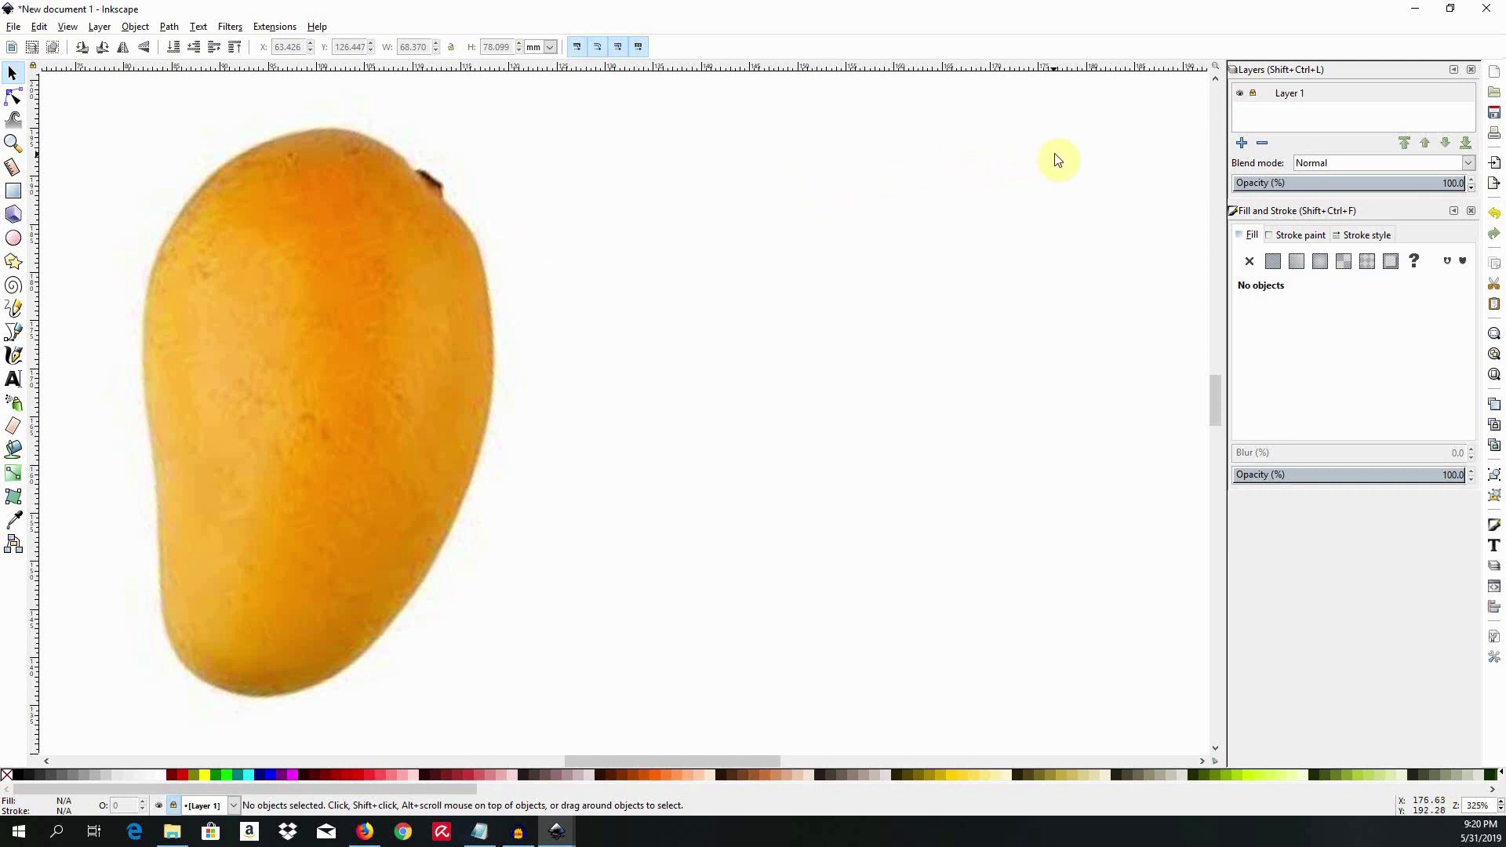
left_click(1241, 148)
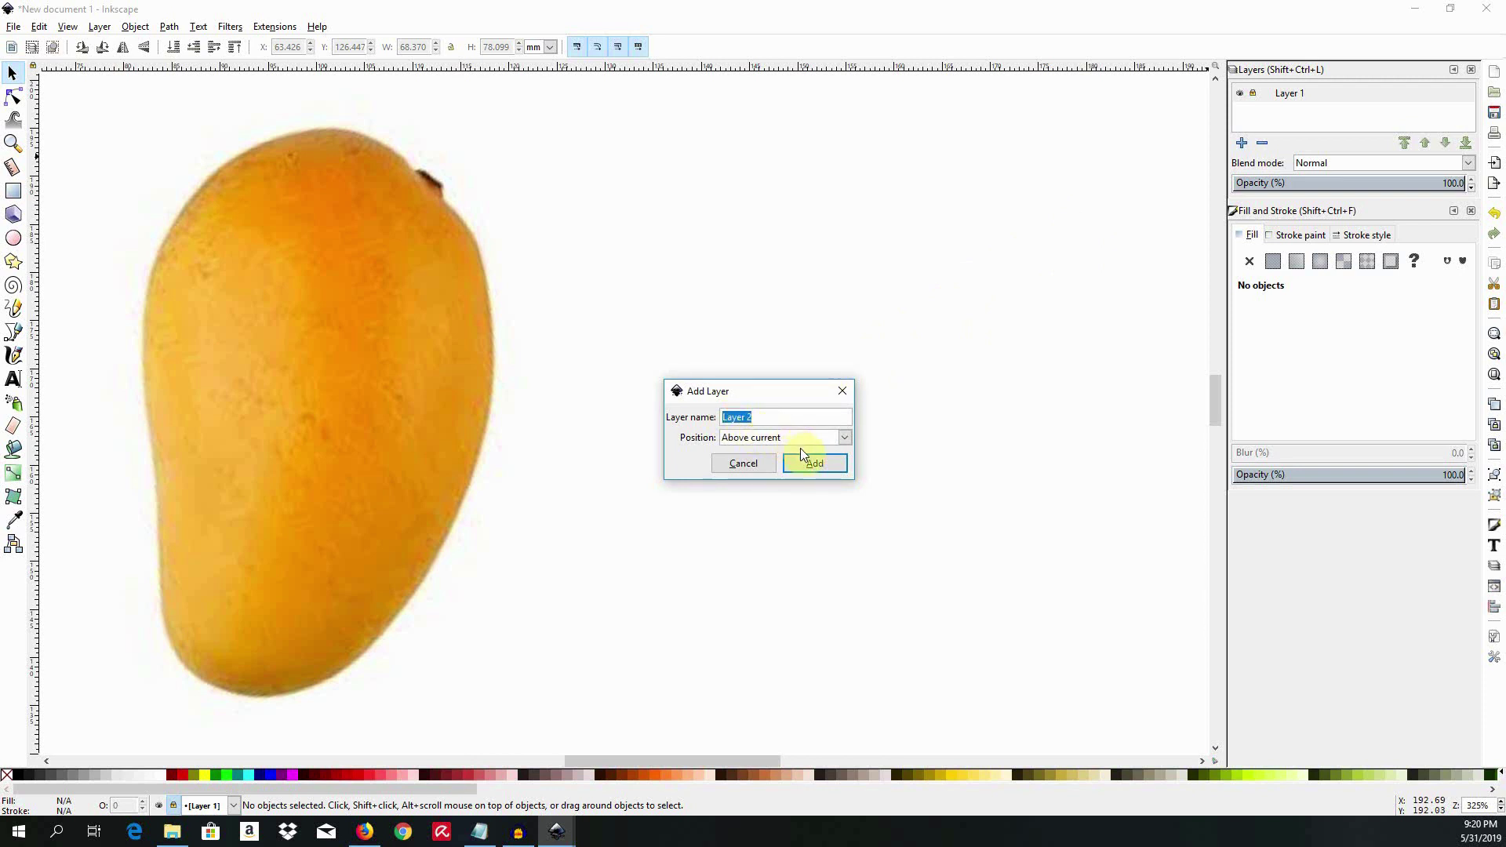
left_click(814, 464)
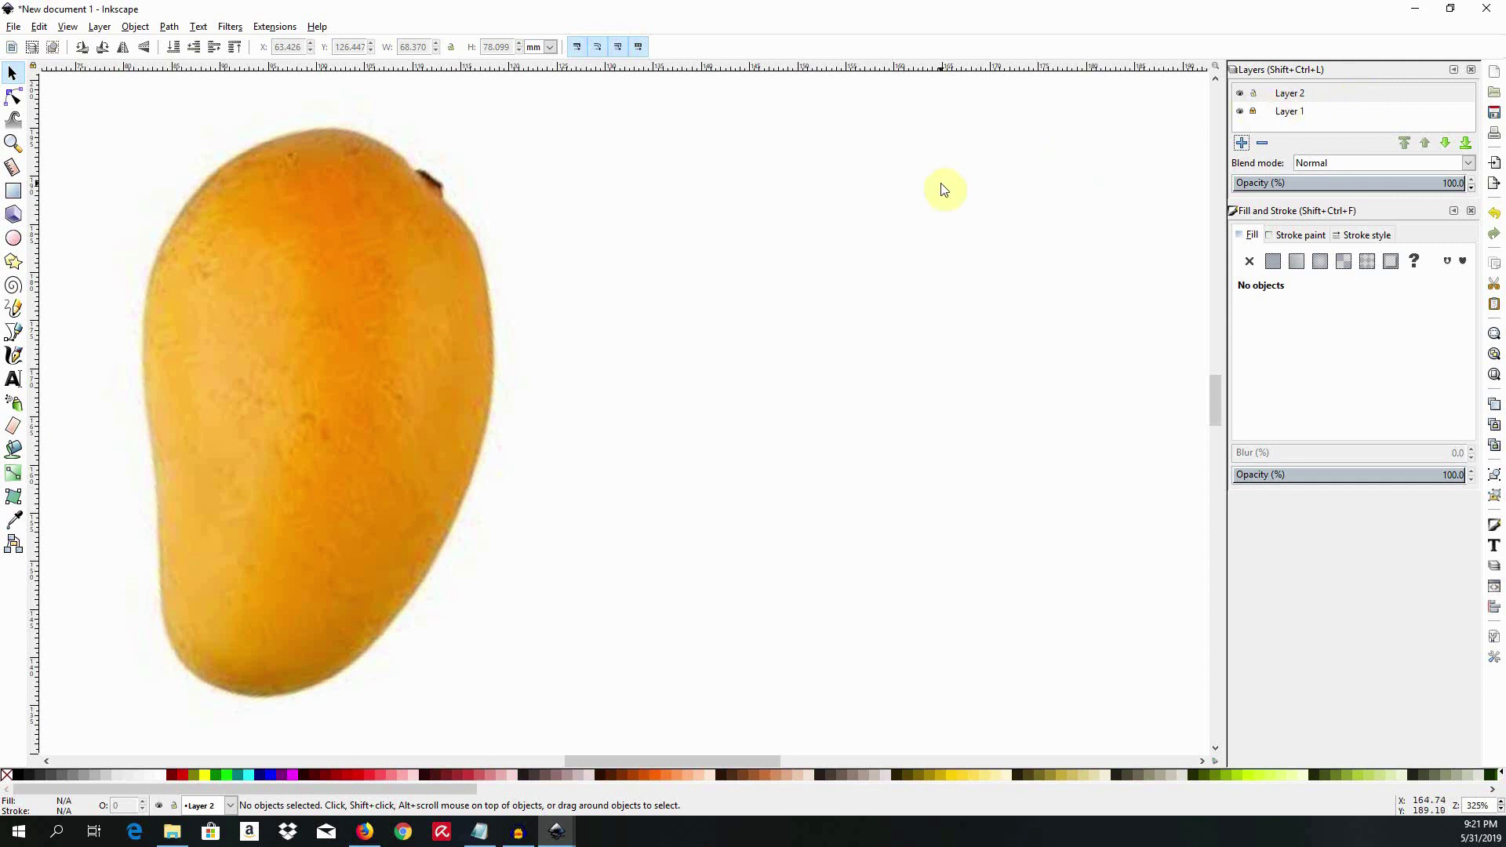
- Draw a practice three-point S-shaped curve with the Bezier pen to the right of the photo
left_click(13, 332)
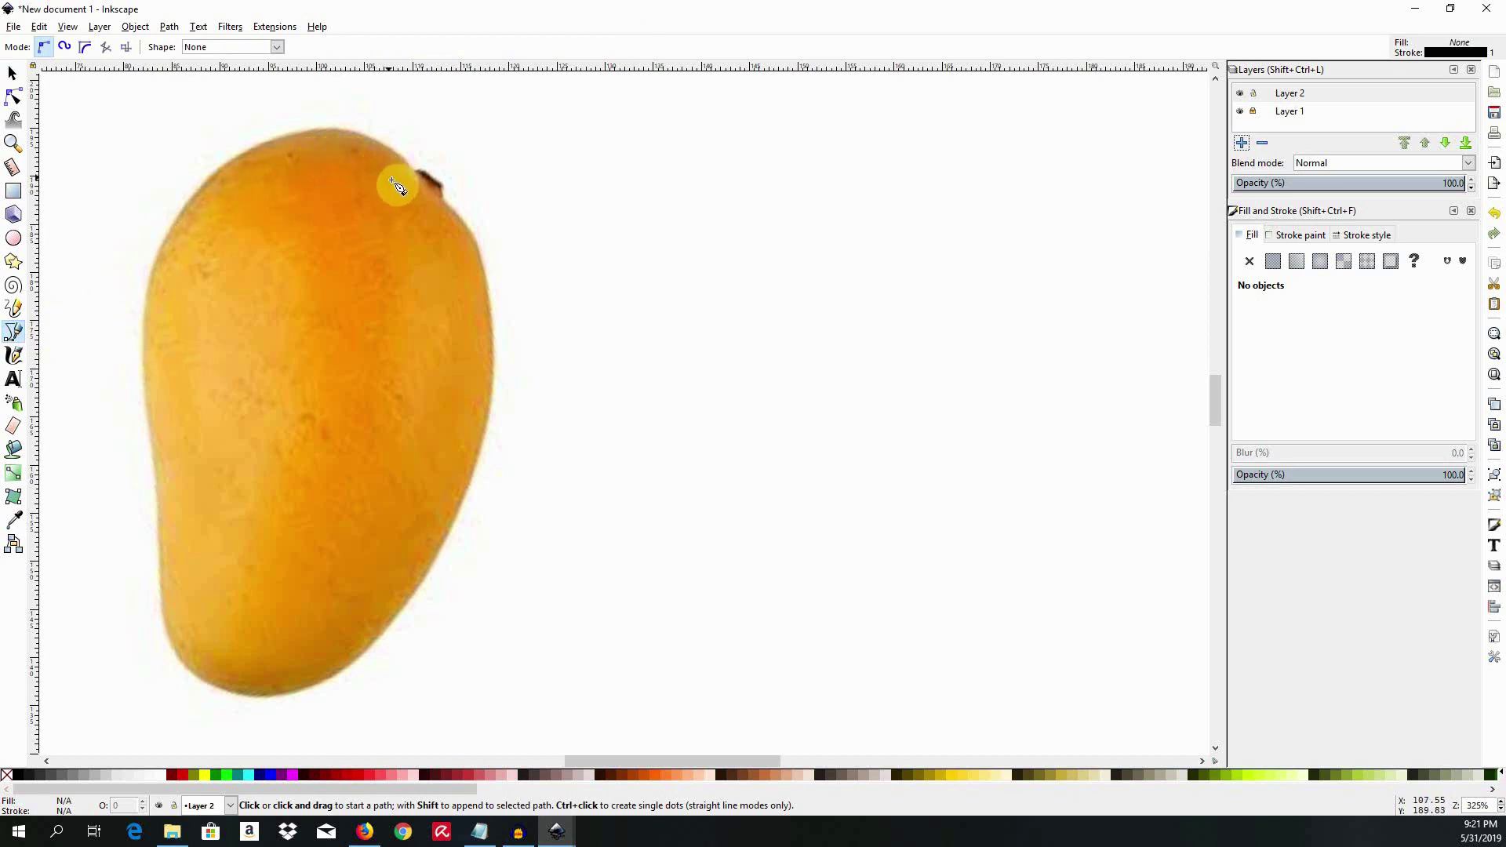
left_click(624, 350)
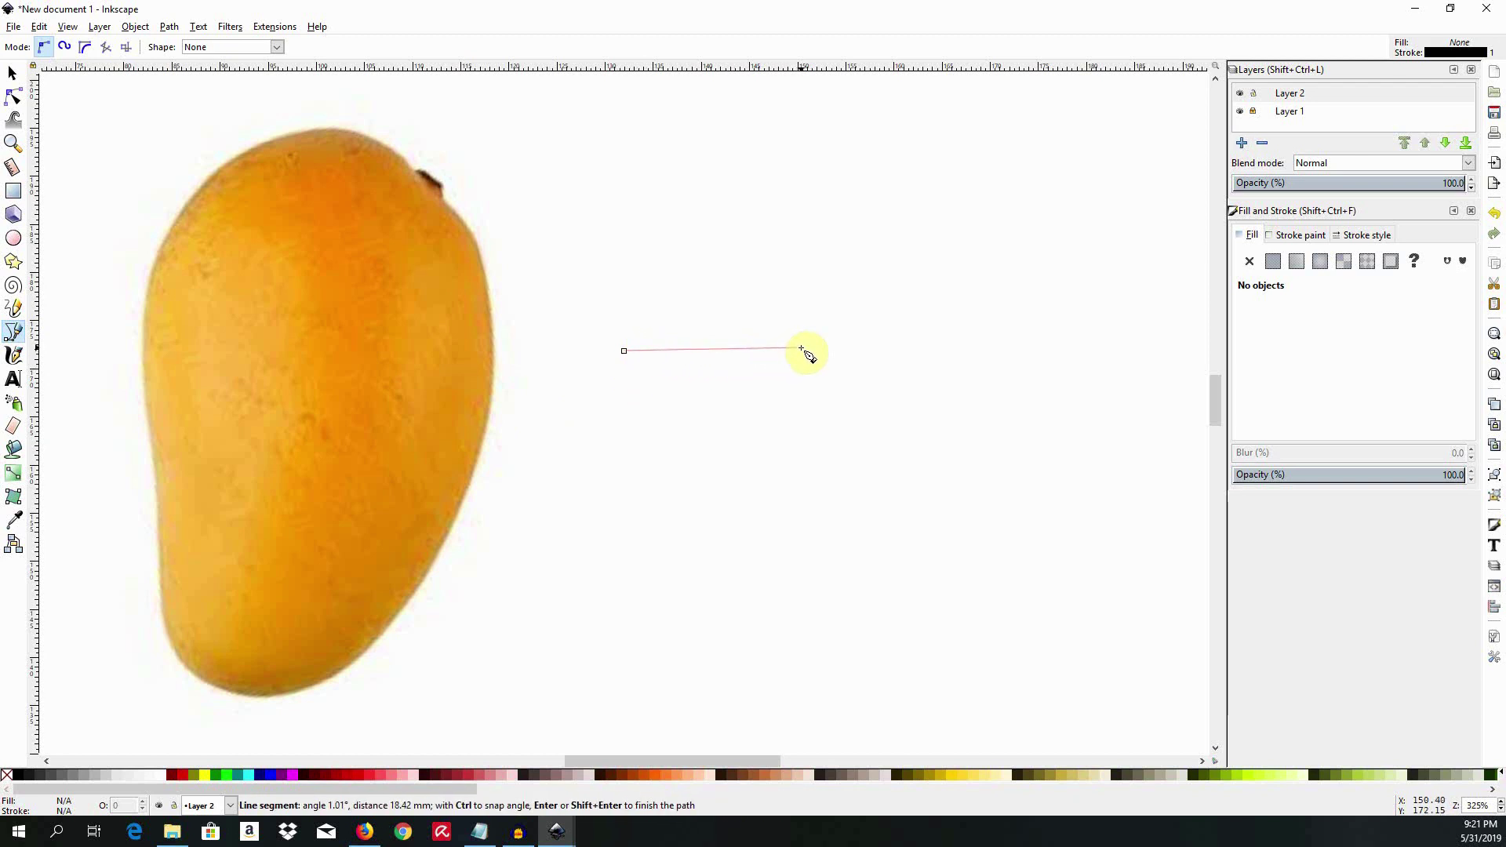
left_click_drag(801, 347, 874, 472)
left_click_drag(963, 405, 1026, 334)
double_click(1025, 332)
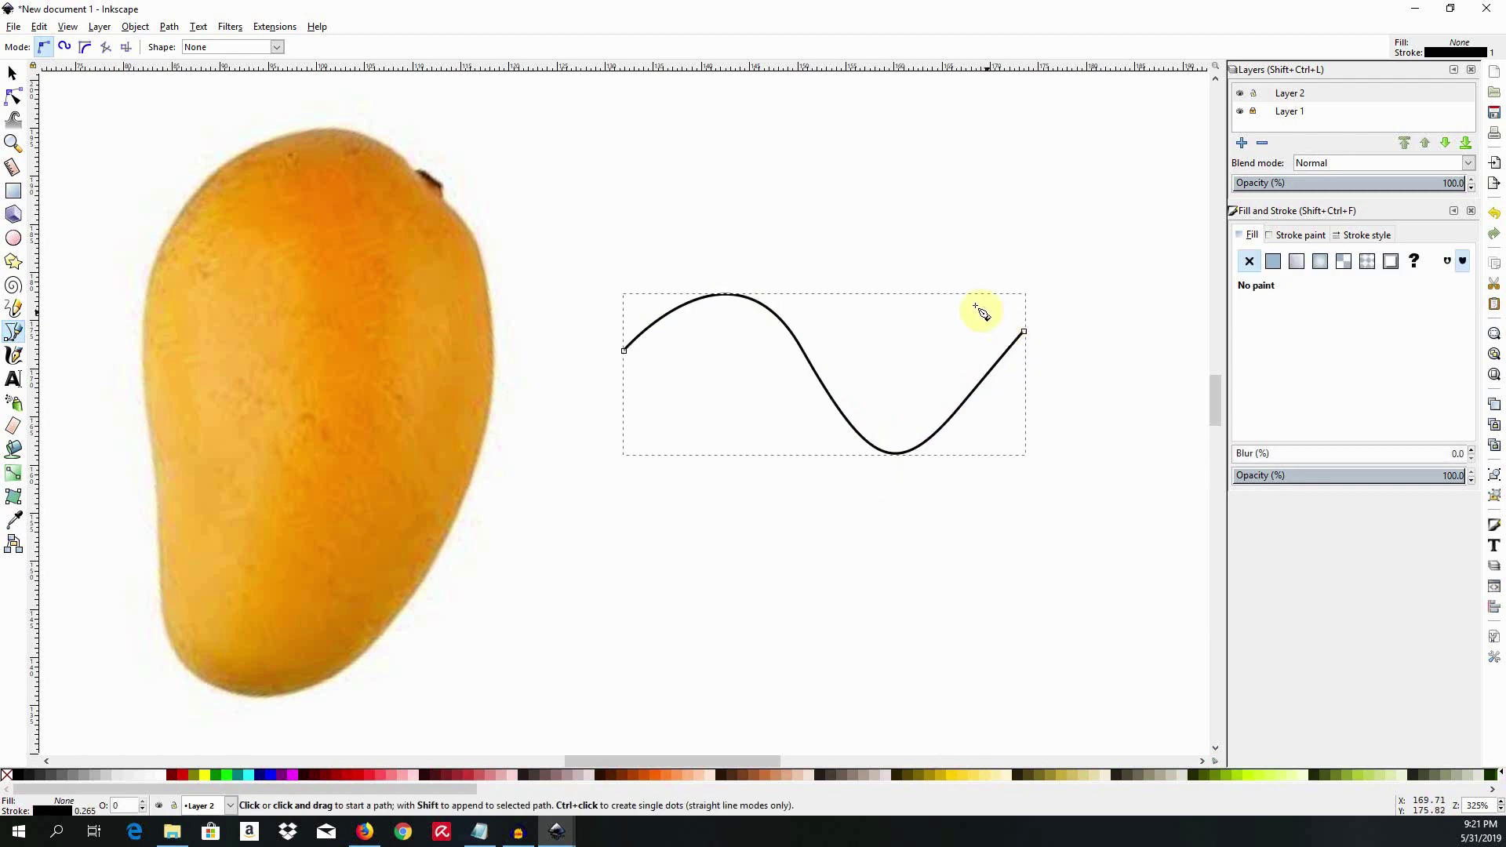
- Trace the mango's edge with curved Bezier nodes from top right, past the stem, around and back, closing the path
left_click(470, 229)
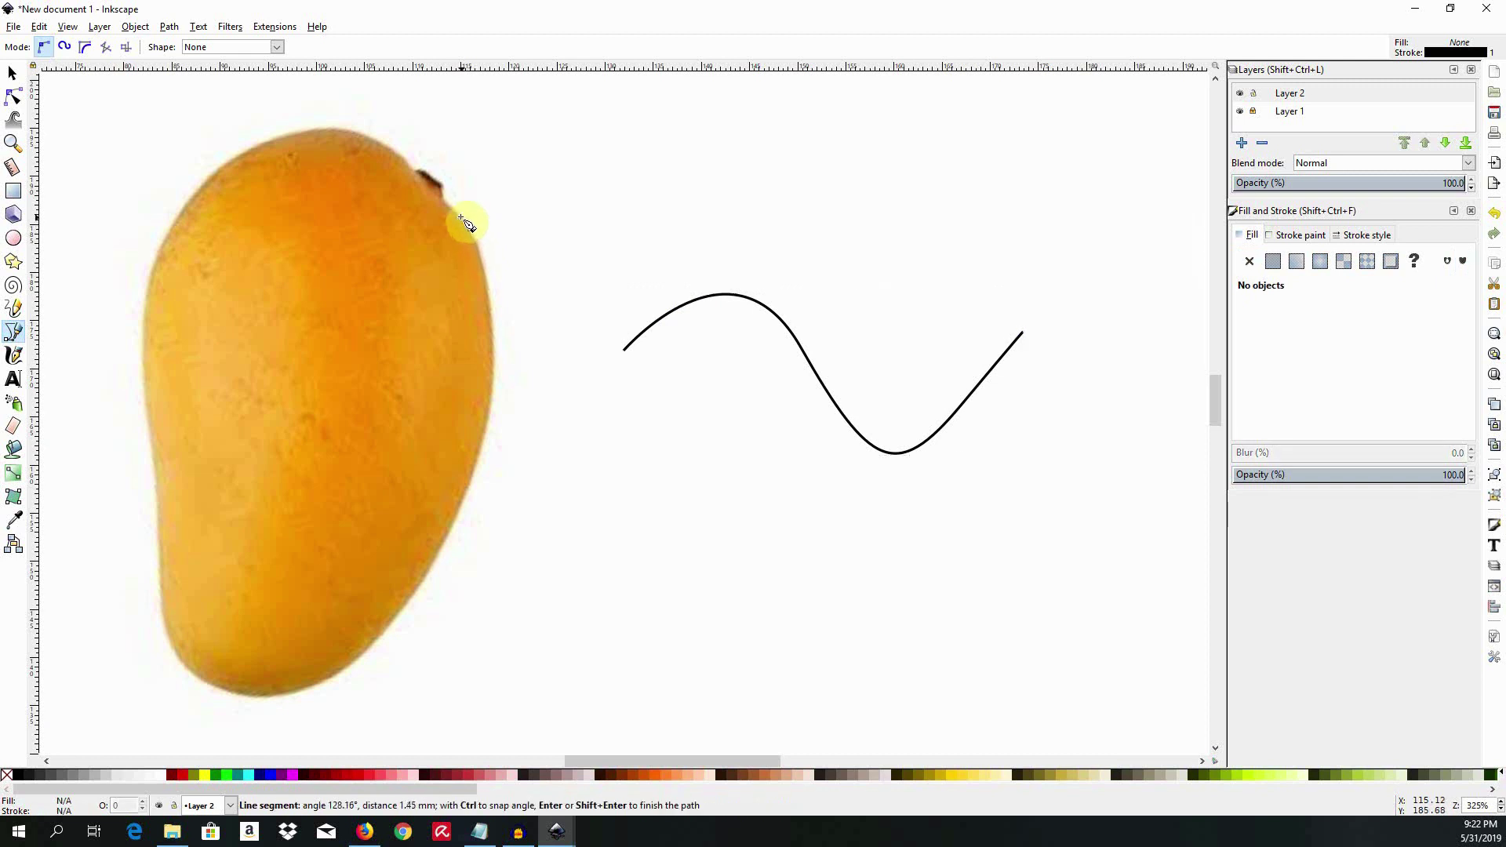
left_click_drag(408, 163, 231, 172)
left_click_drag(161, 253, 149, 292)
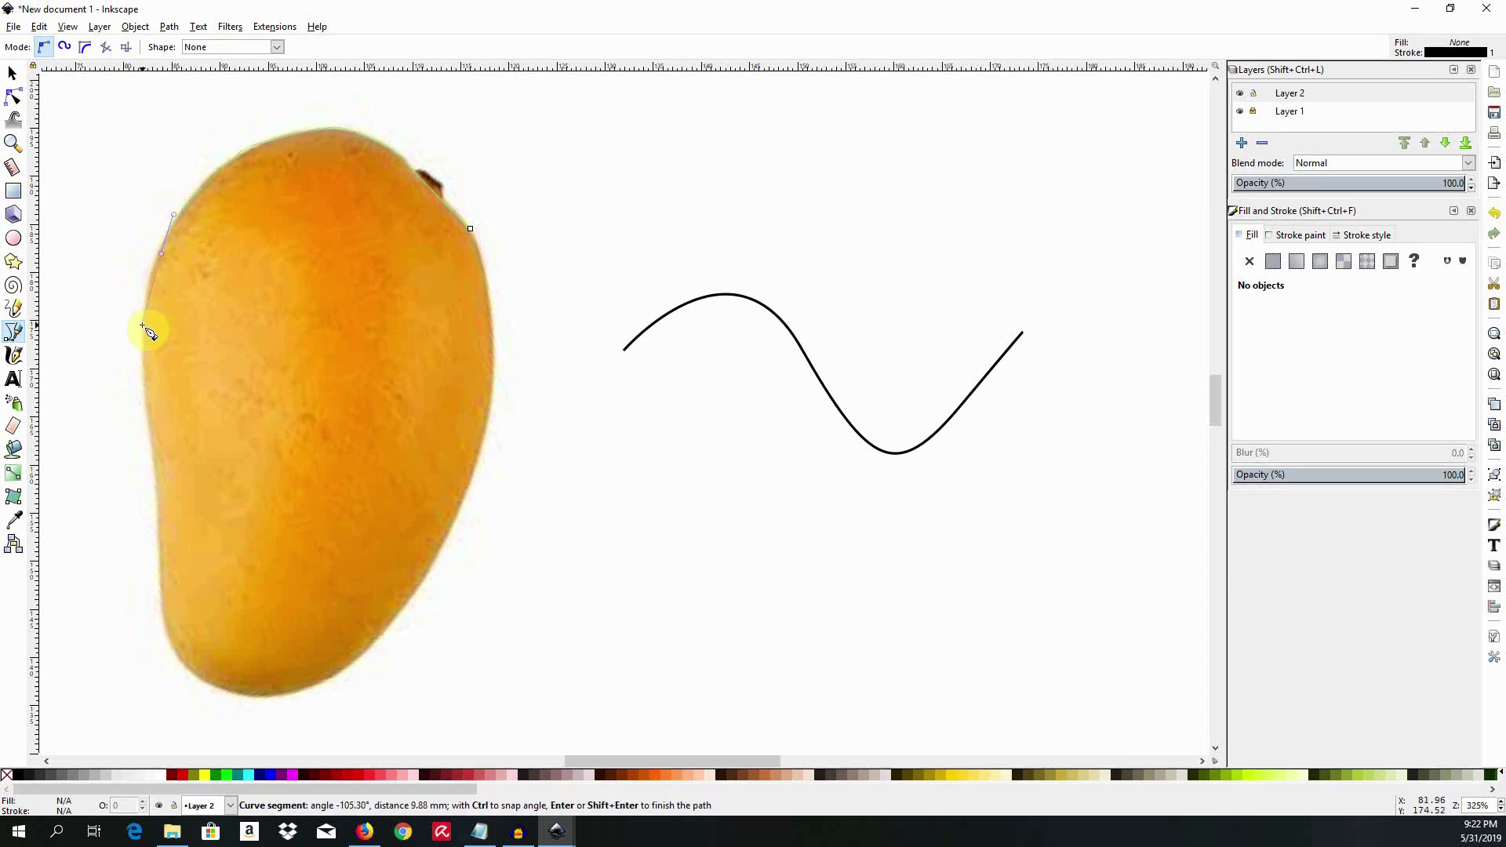
left_click_drag(143, 371, 145, 449)
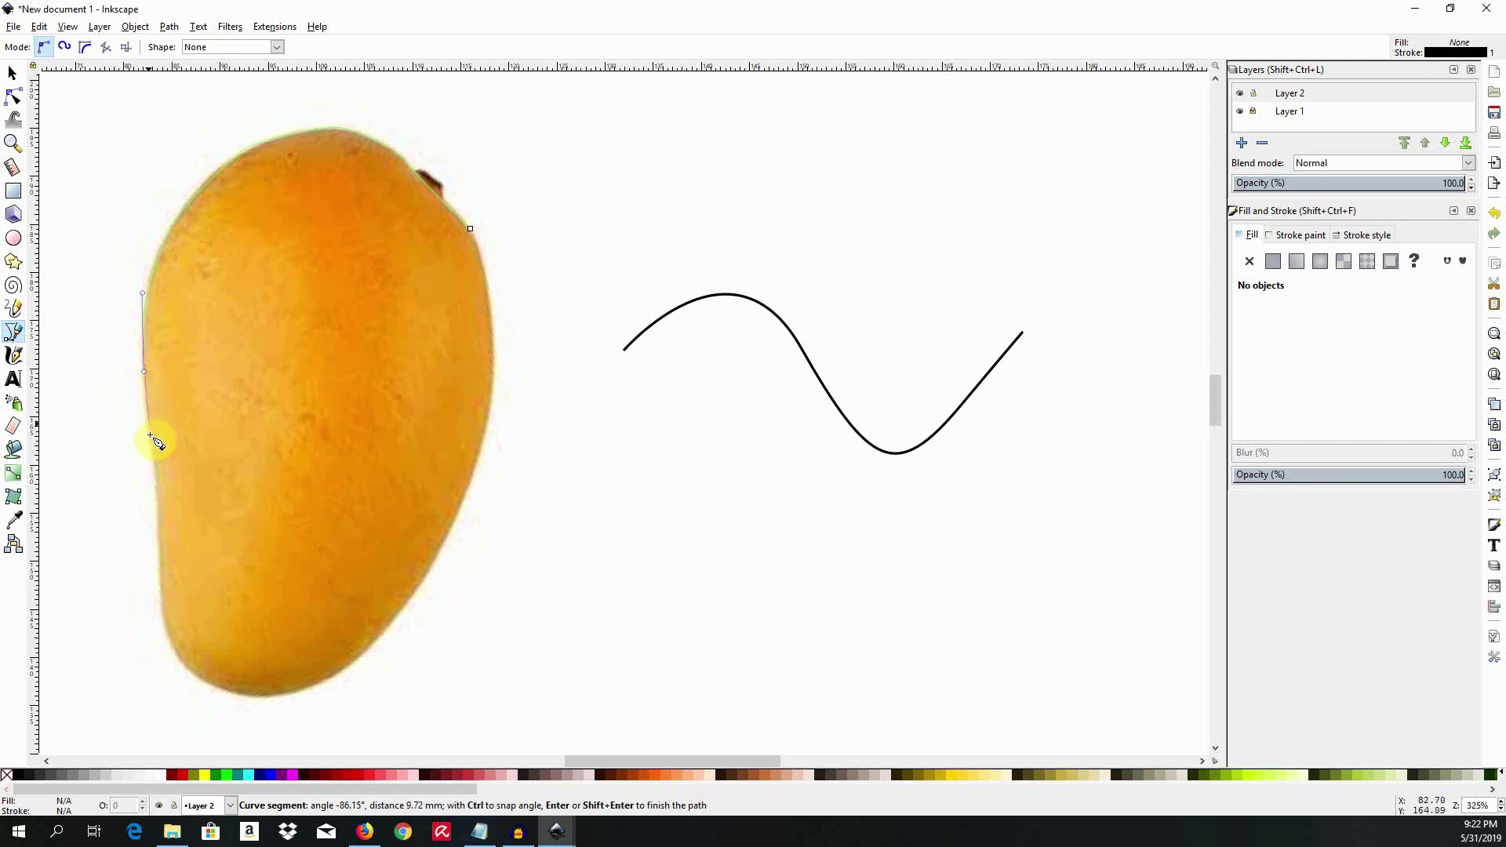
left_click_drag(158, 538, 267, 691)
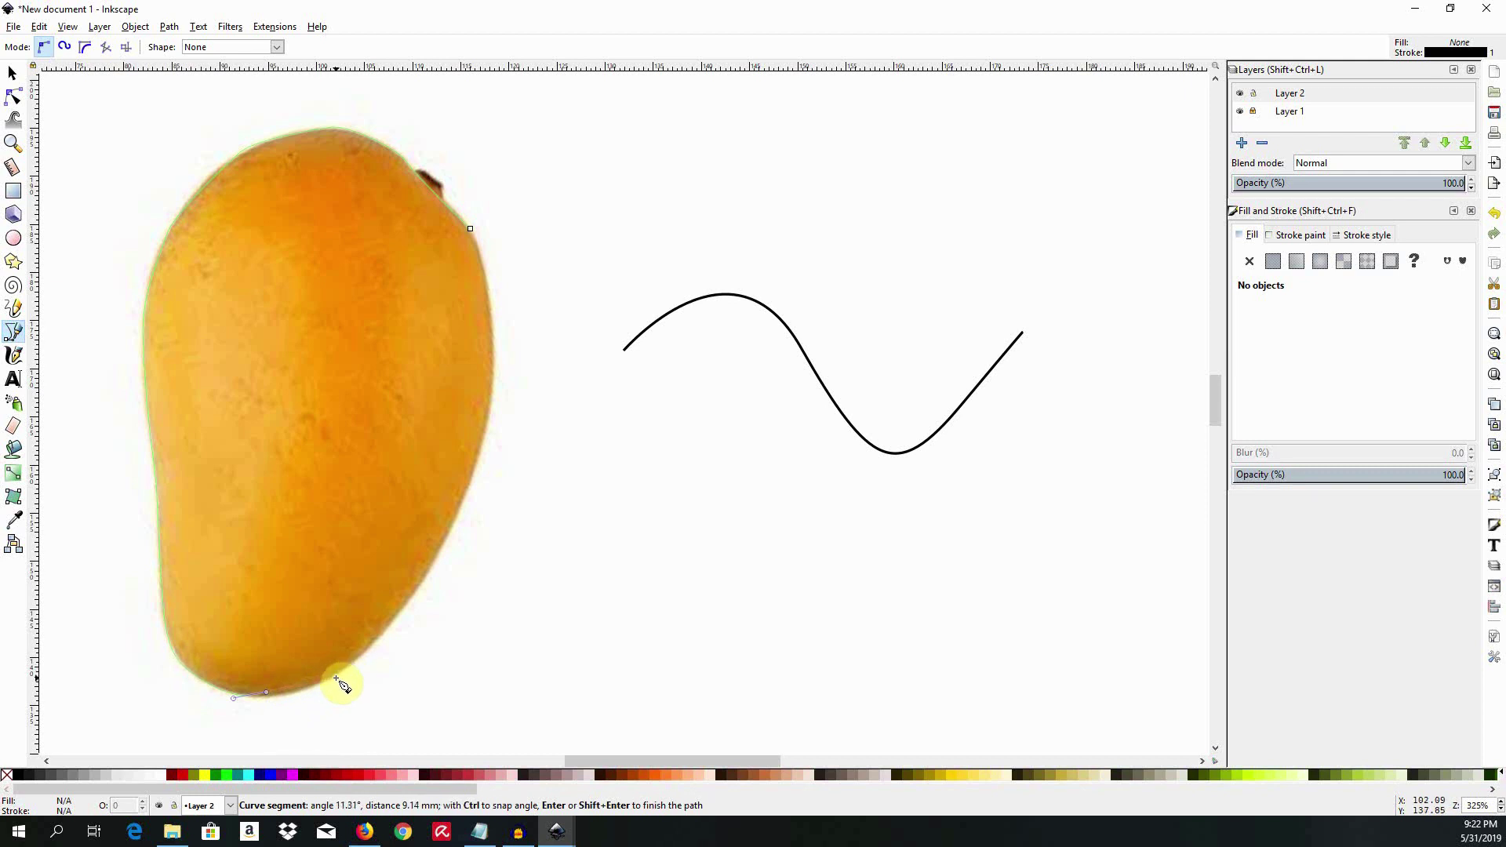
left_click_drag(420, 588, 448, 544)
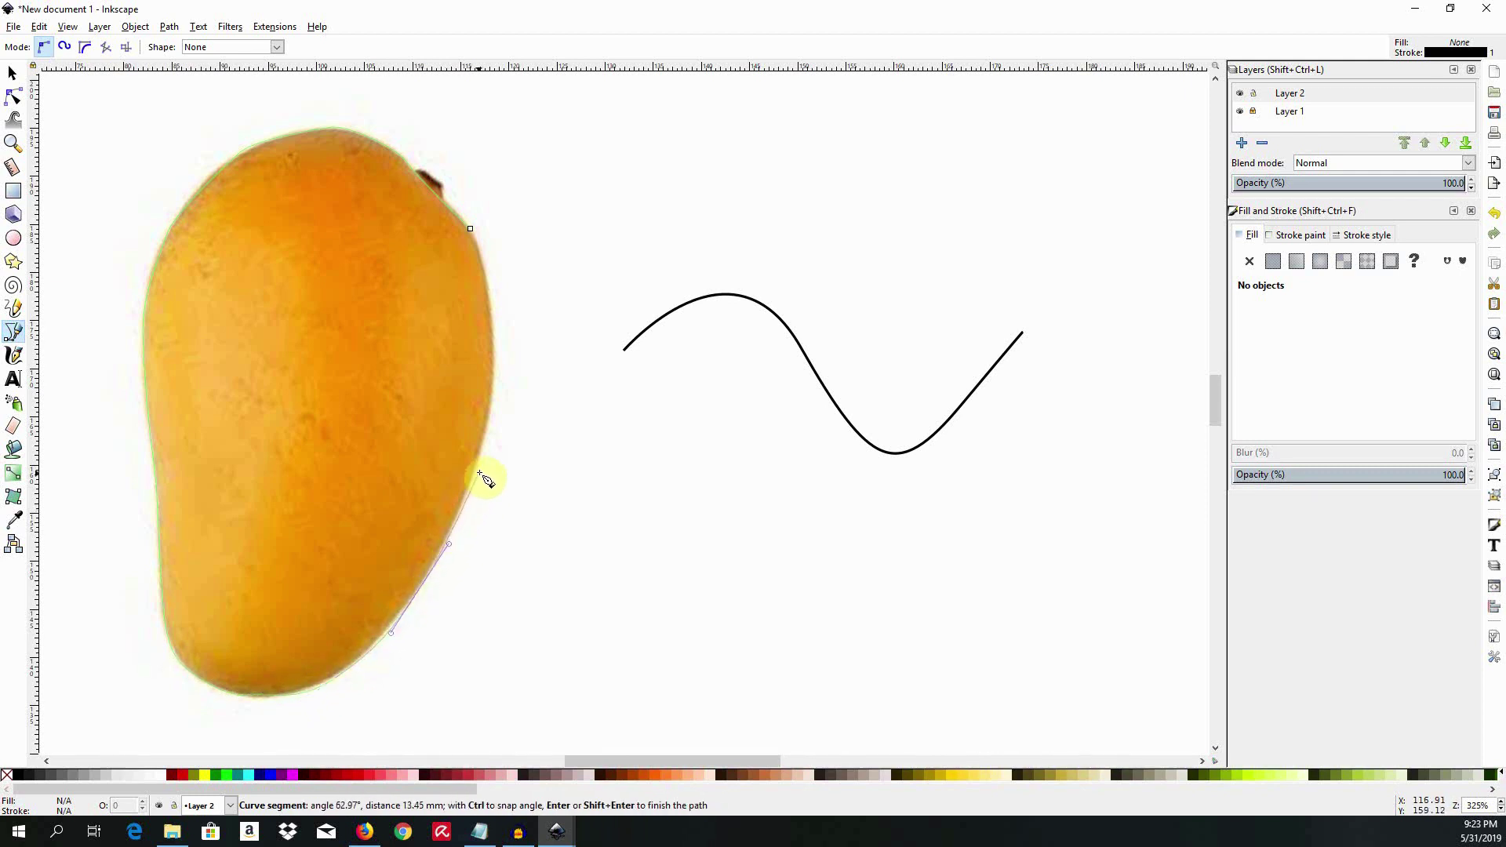
left_click_drag(494, 420, 498, 338)
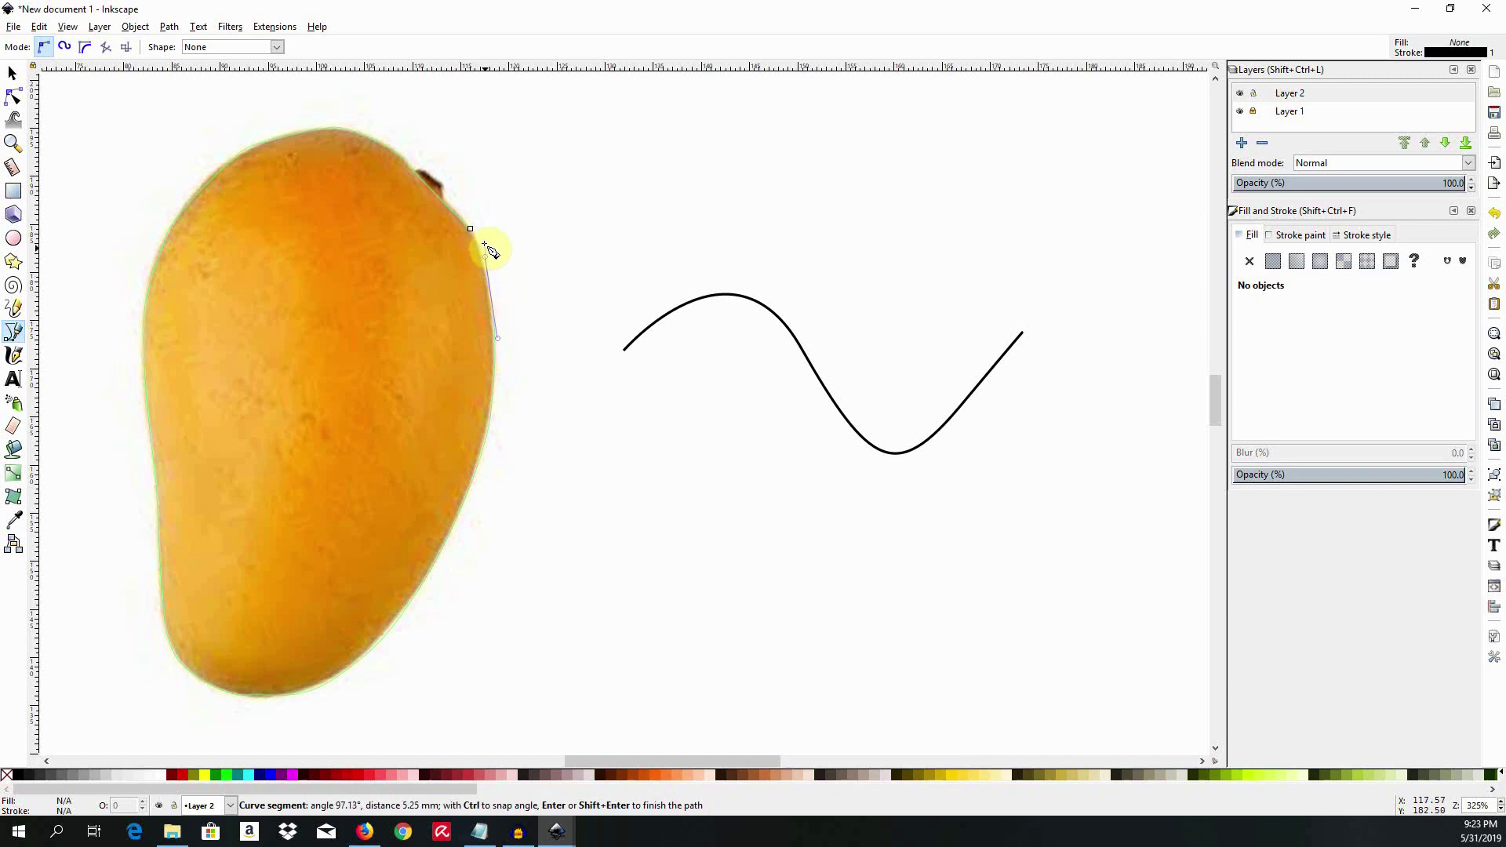
left_click(471, 228)
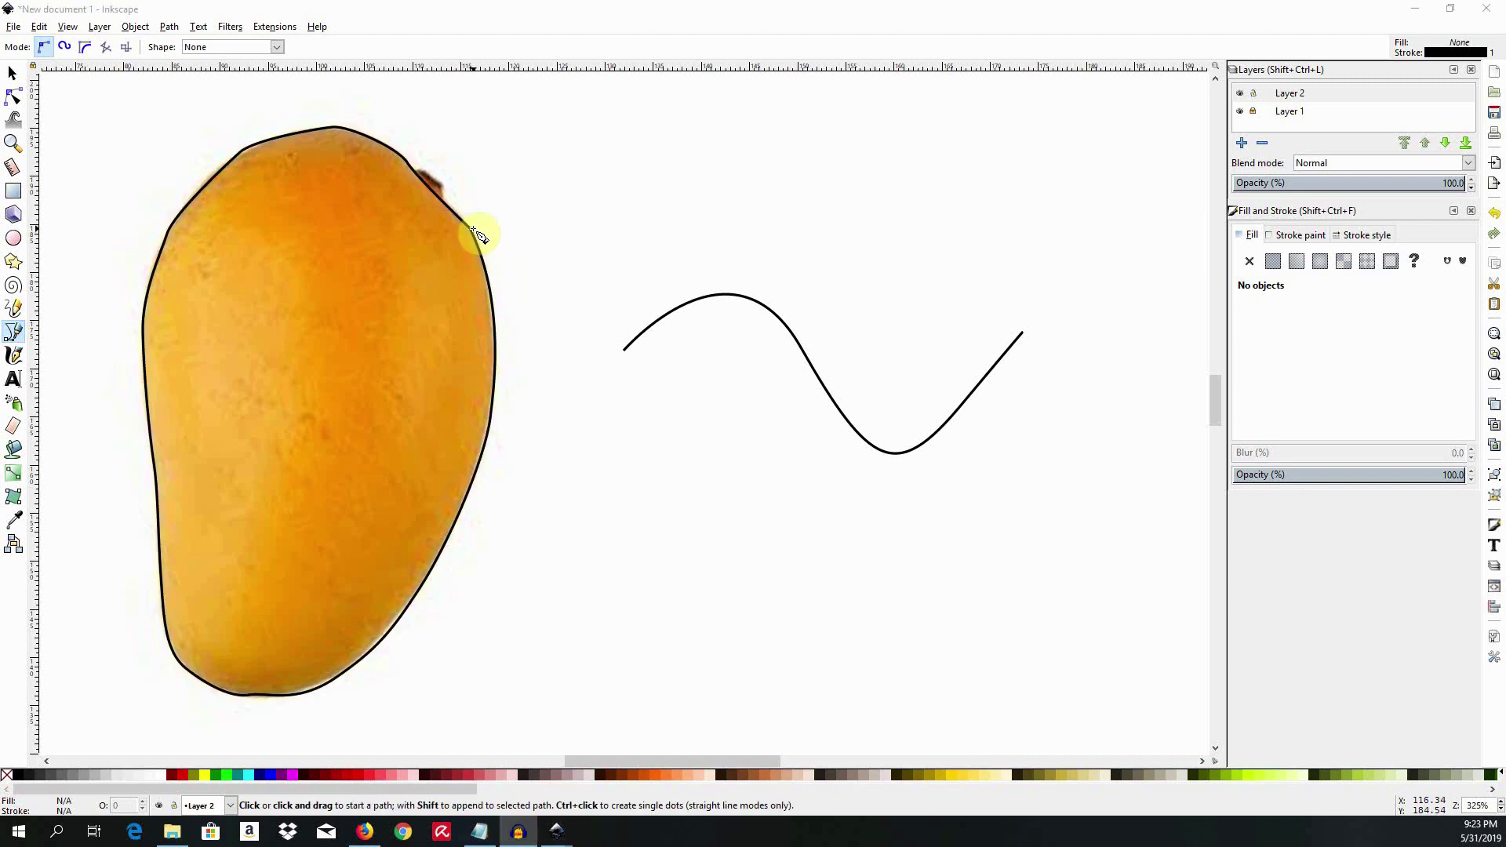
- In node editing, delete the extra top-left node and reshape the top and lower-right curves to hug the photo
left_click(17, 102)
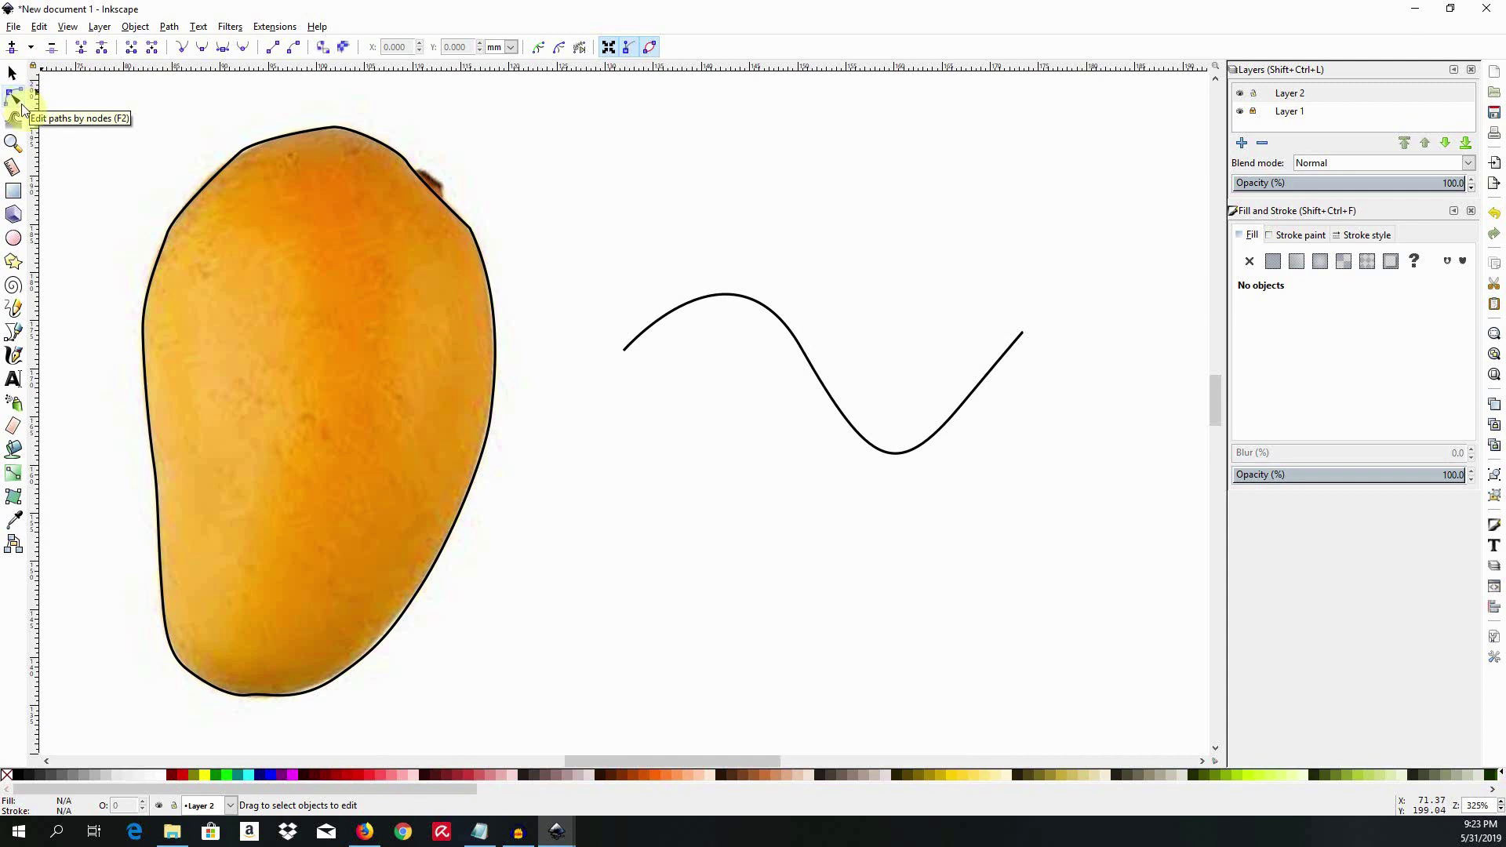
left_click(184, 195)
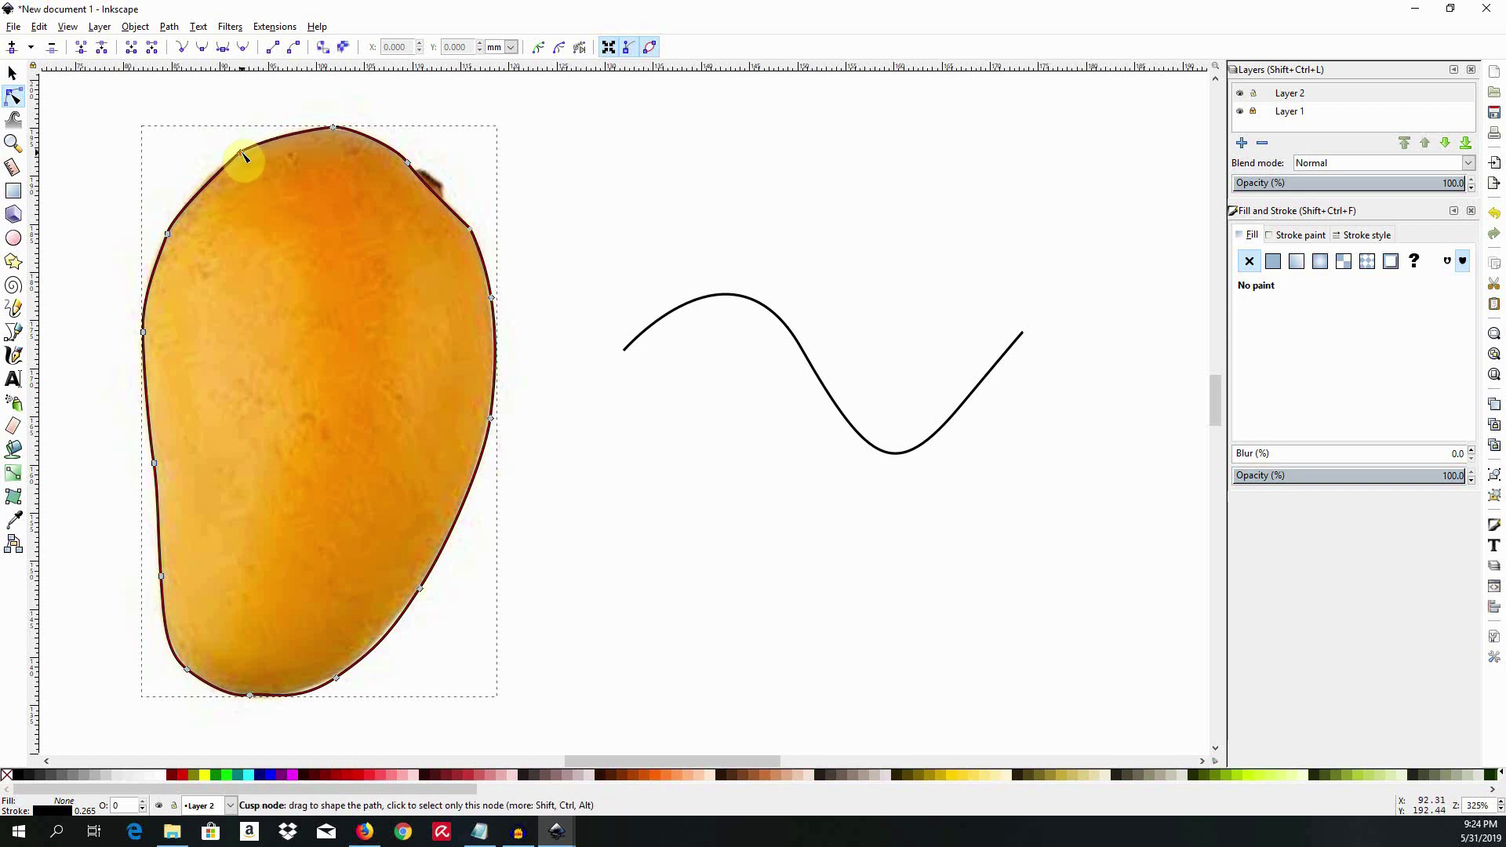
left_click(243, 157)
key("Delete")
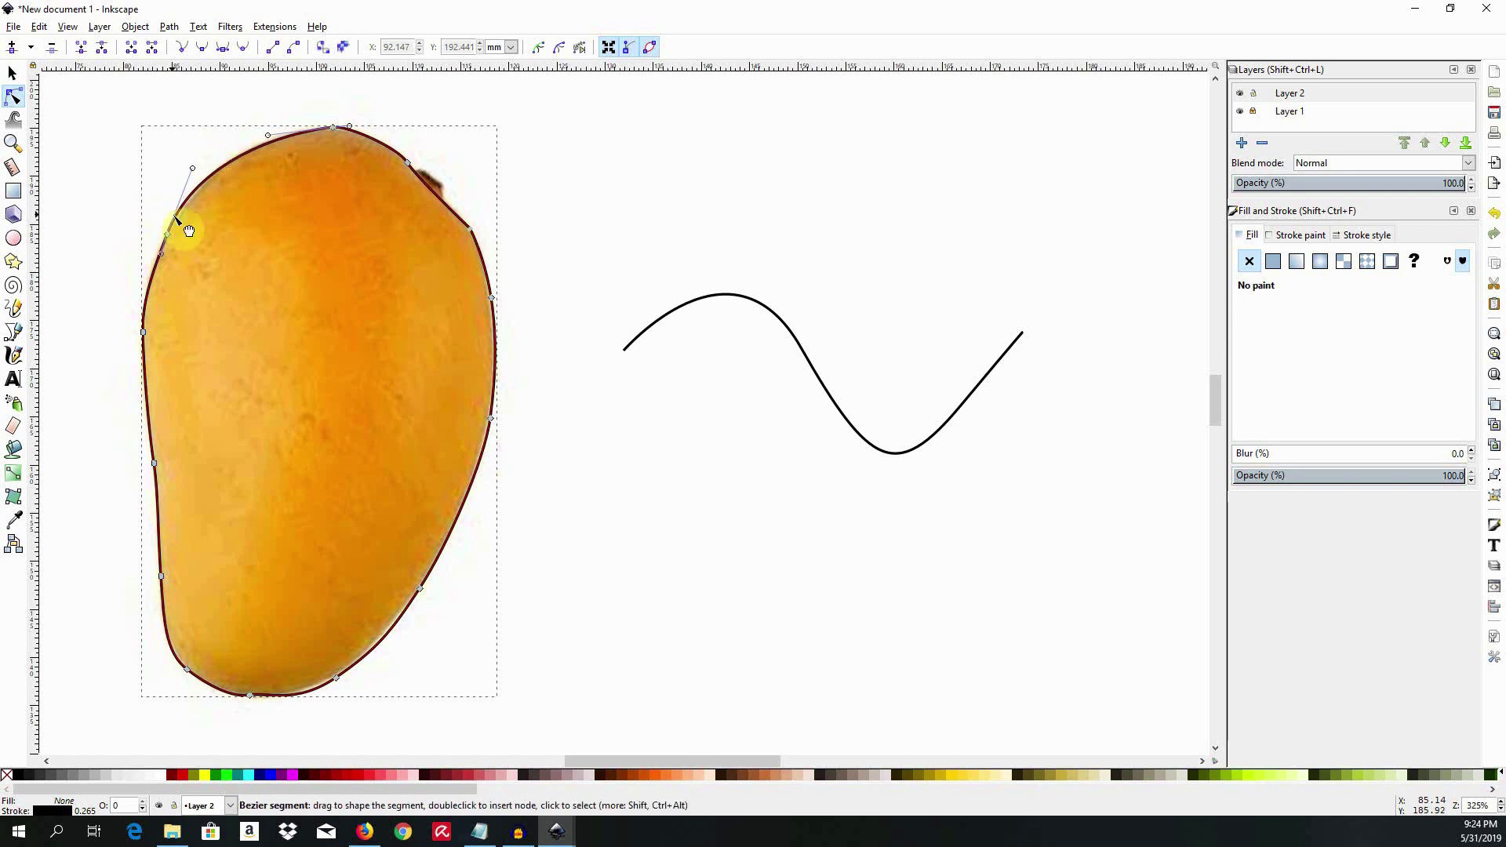
left_click_drag(191, 203, 190, 209)
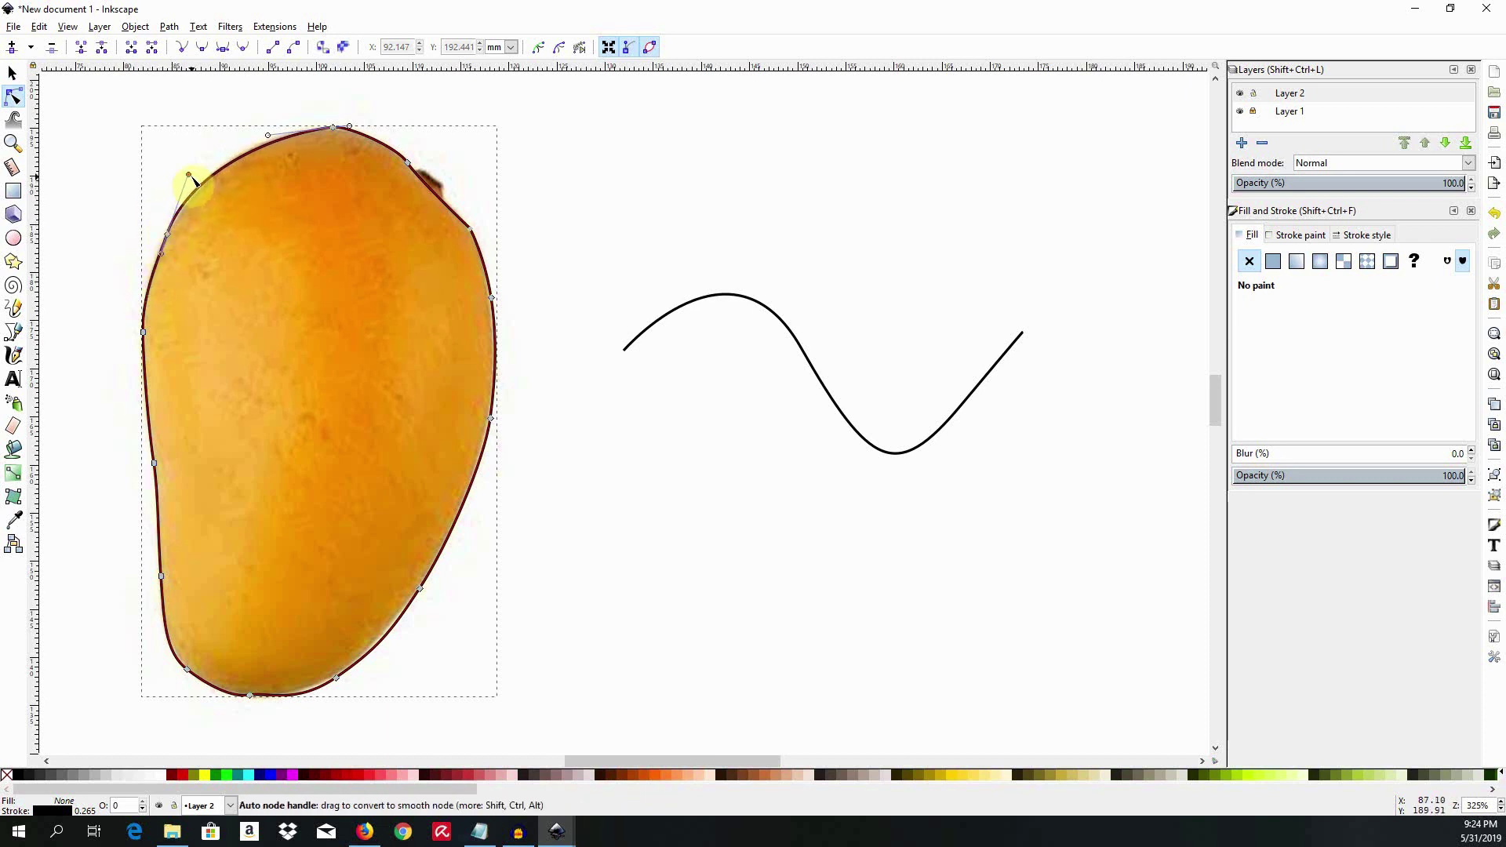
left_click_drag(189, 174, 192, 180)
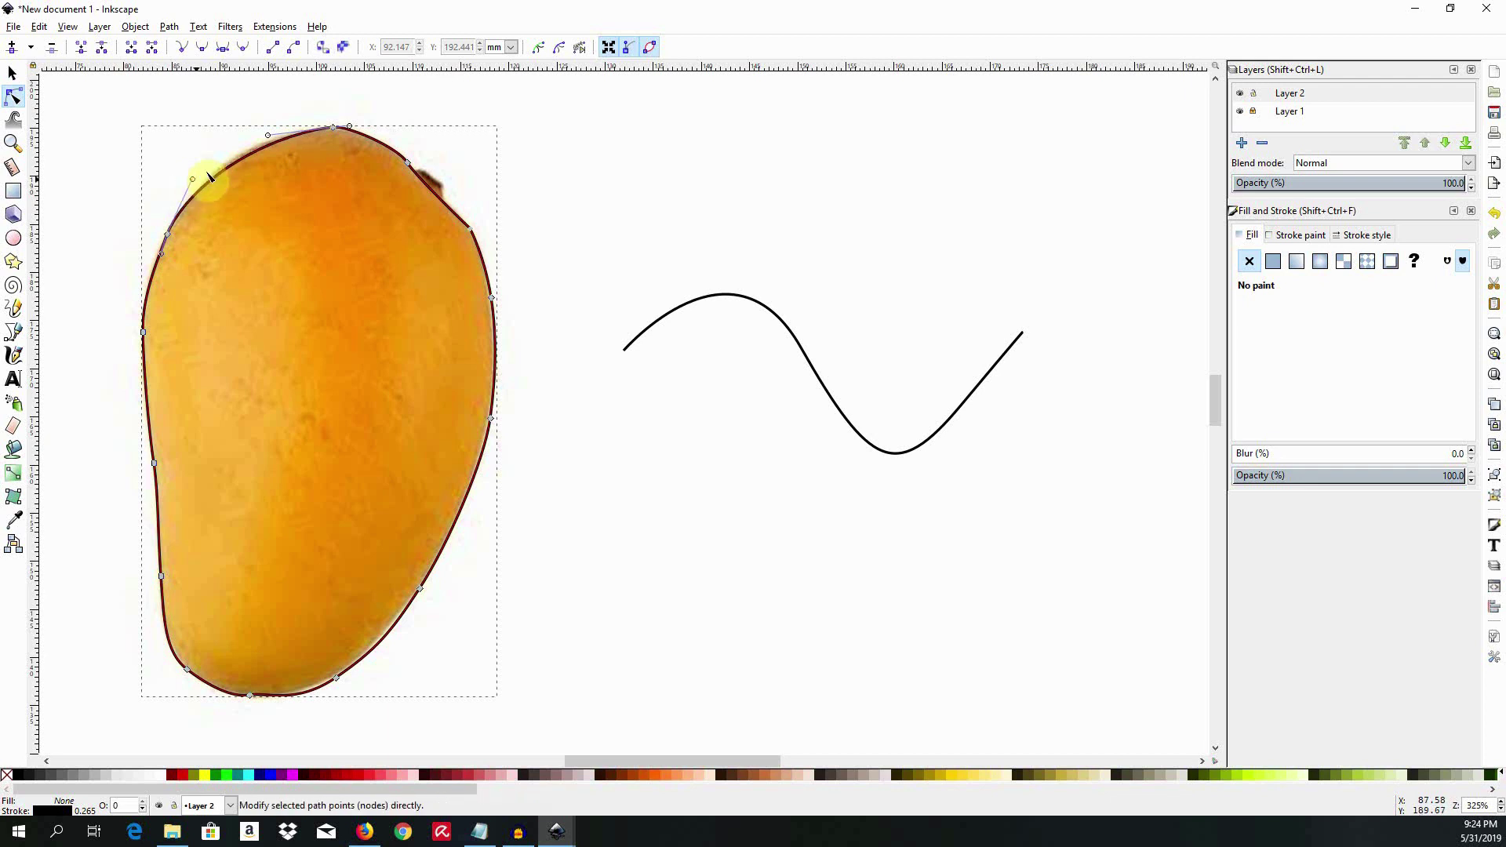
left_click_drag(268, 139, 257, 128)
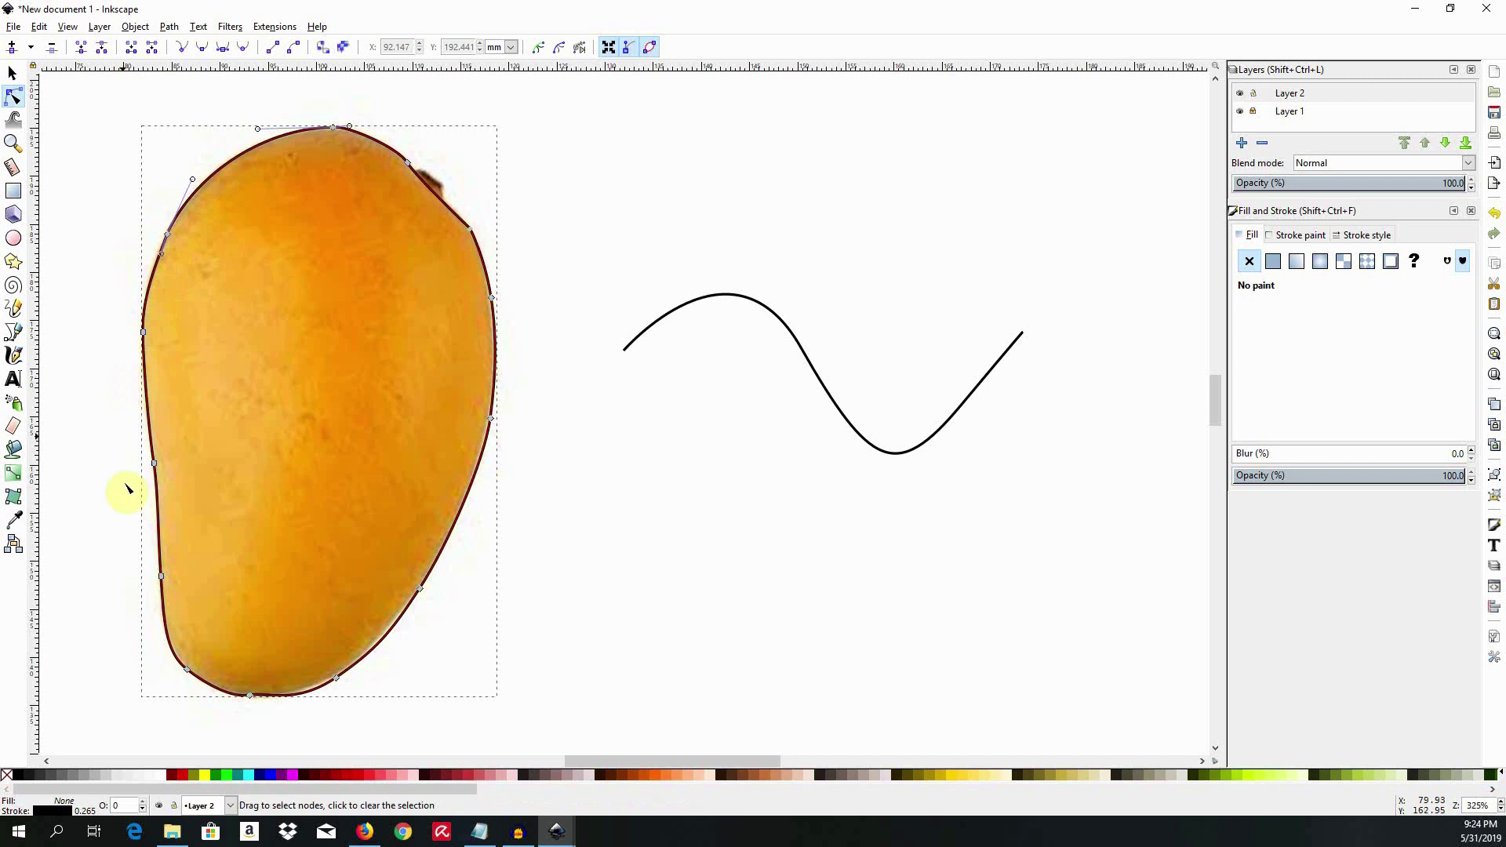
left_click_drag(419, 589, 418, 587)
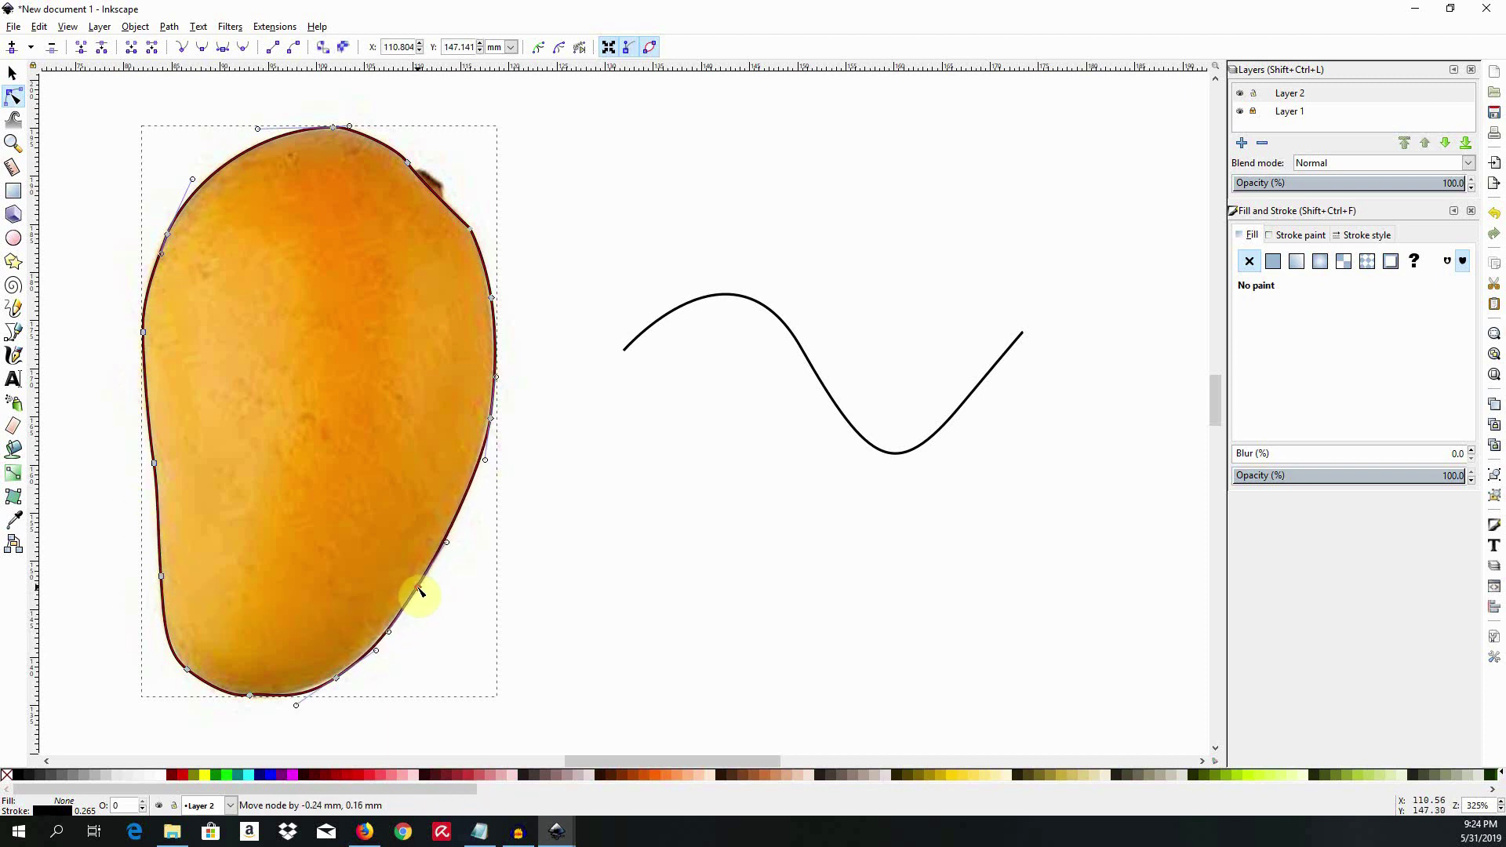
left_click(251, 698)
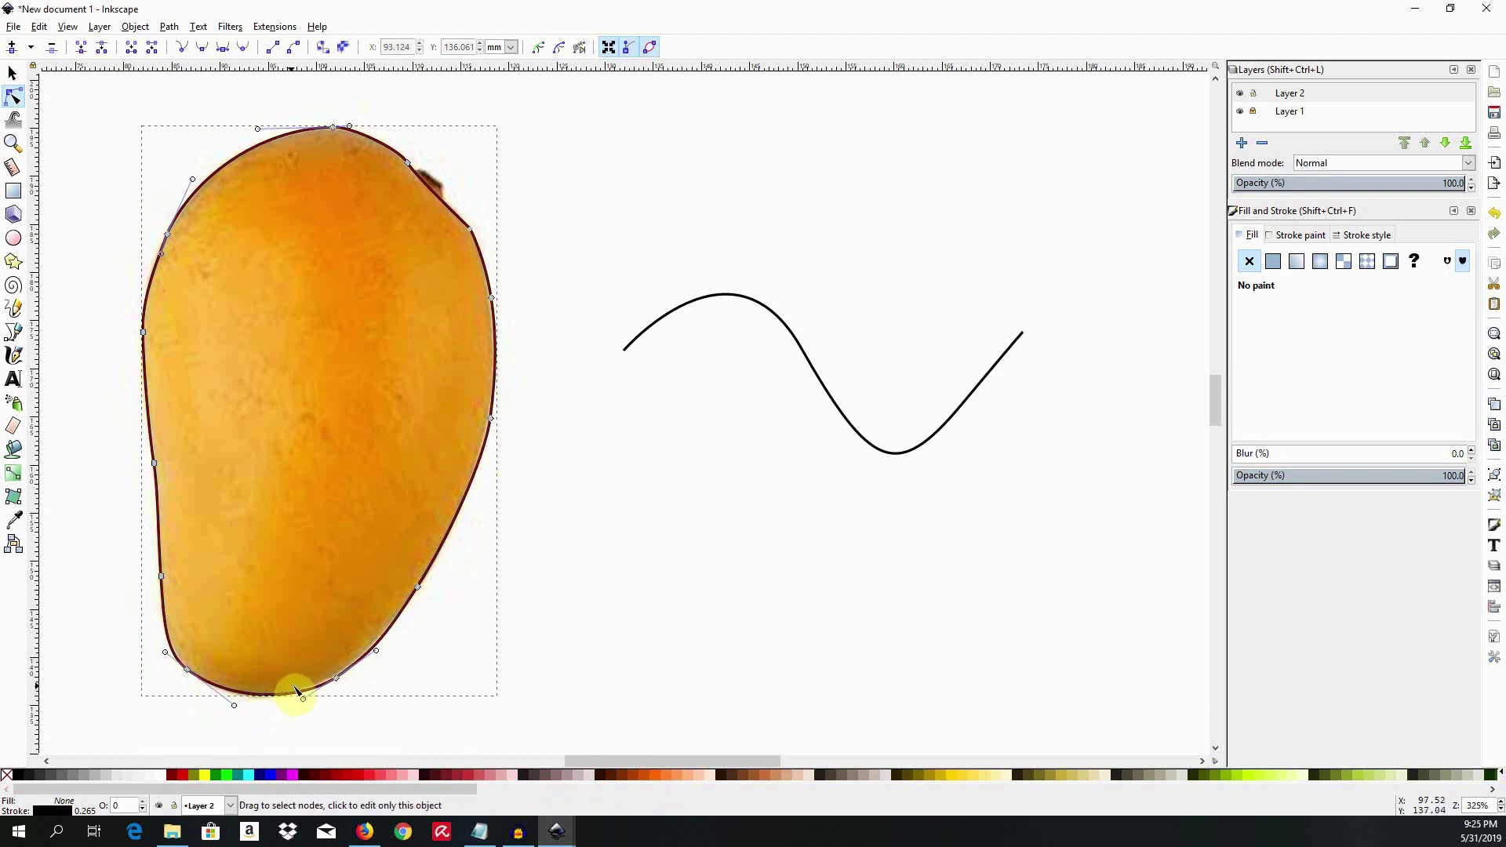
- Add nodes on the bottom and right edges, lower the bottom curve, and fit the upper-right node to the edge
double_click(336, 681)
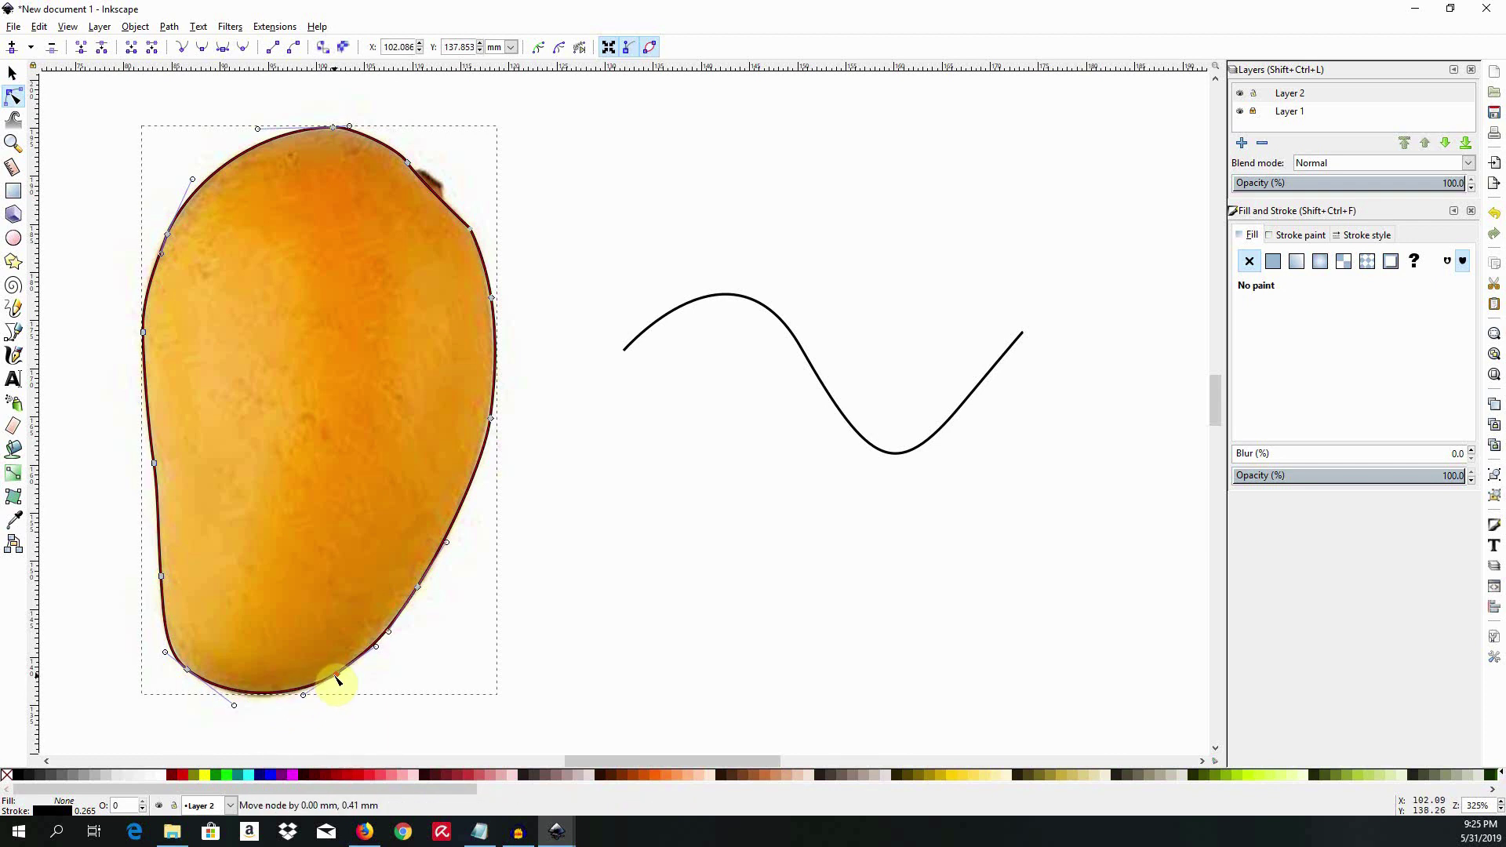
left_click_drag(304, 697, 303, 700)
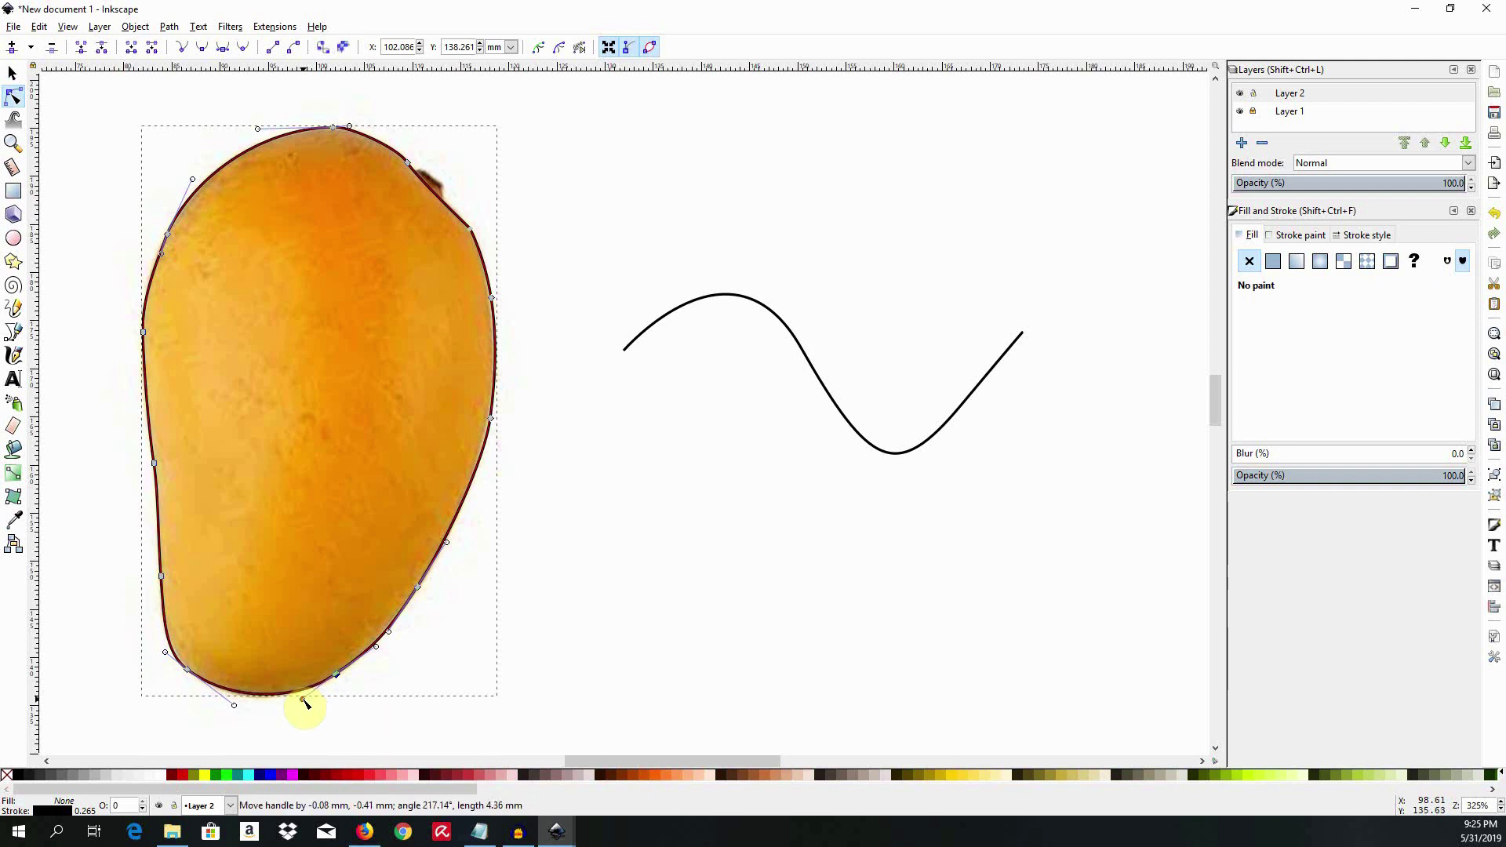
double_click(491, 421)
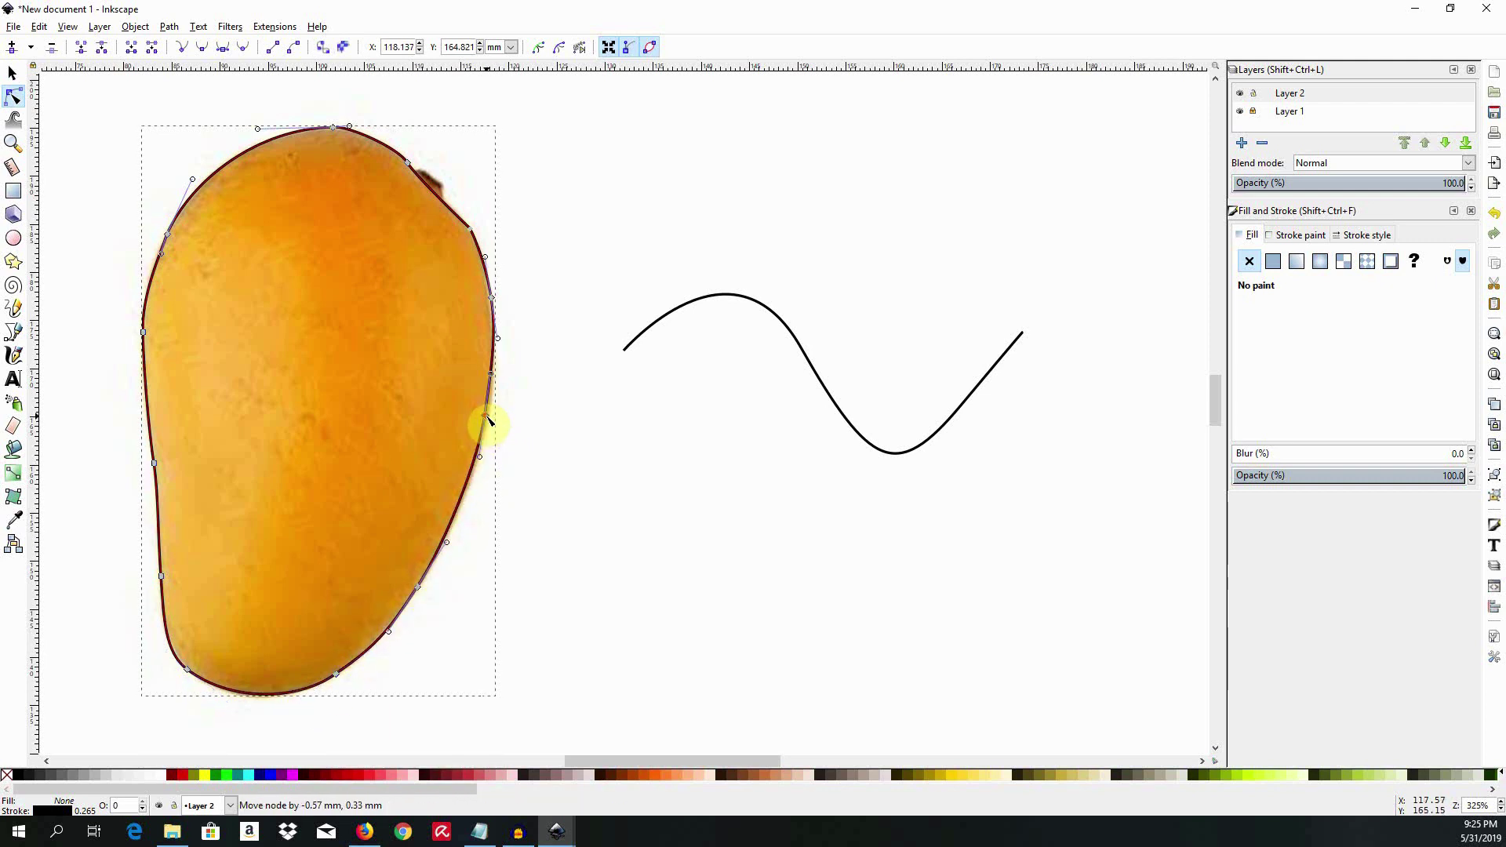
left_click(496, 339)
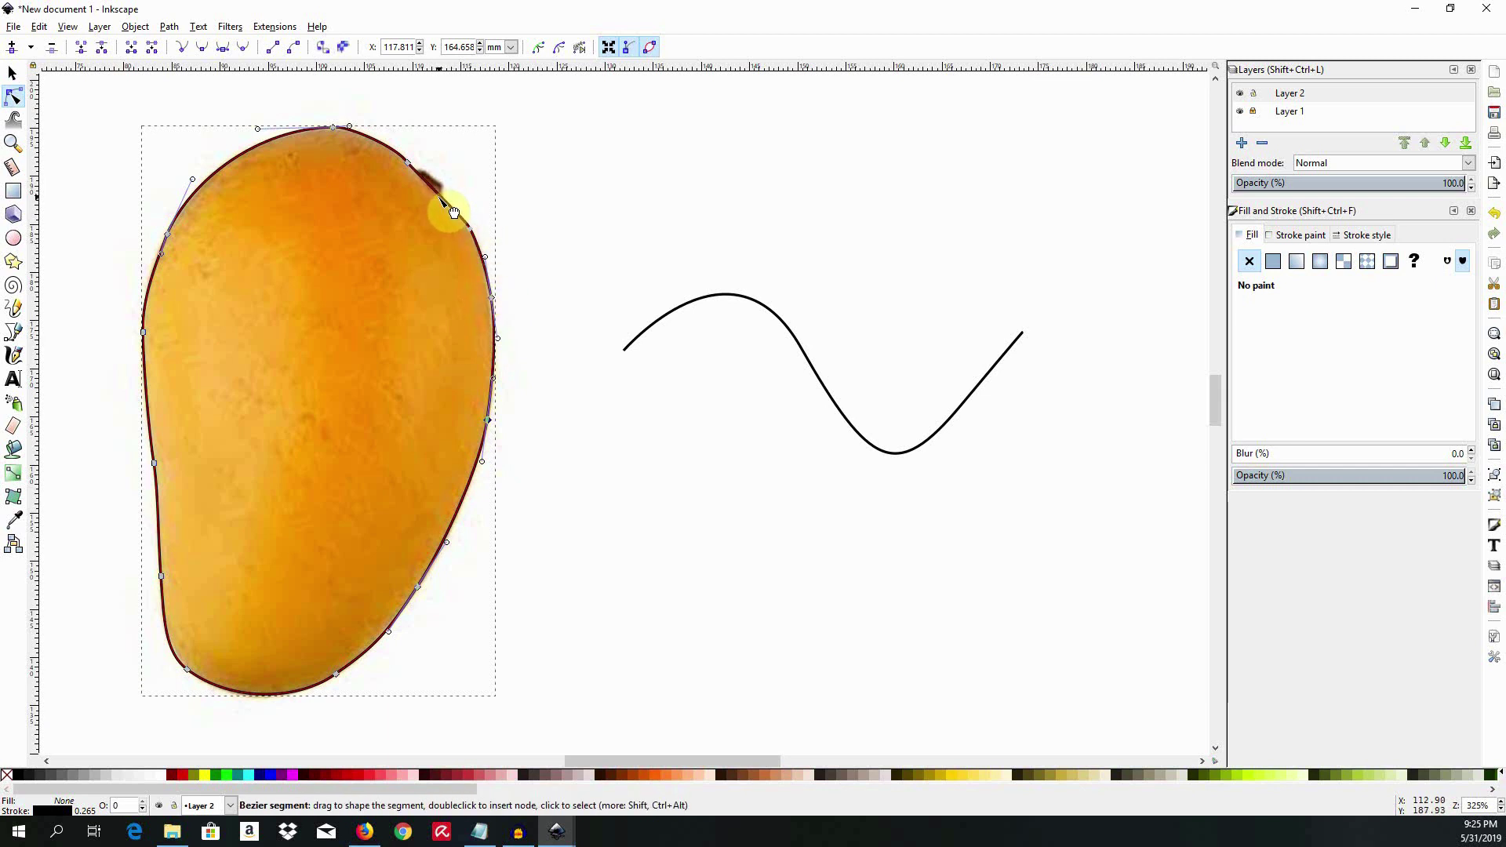
left_click(468, 230)
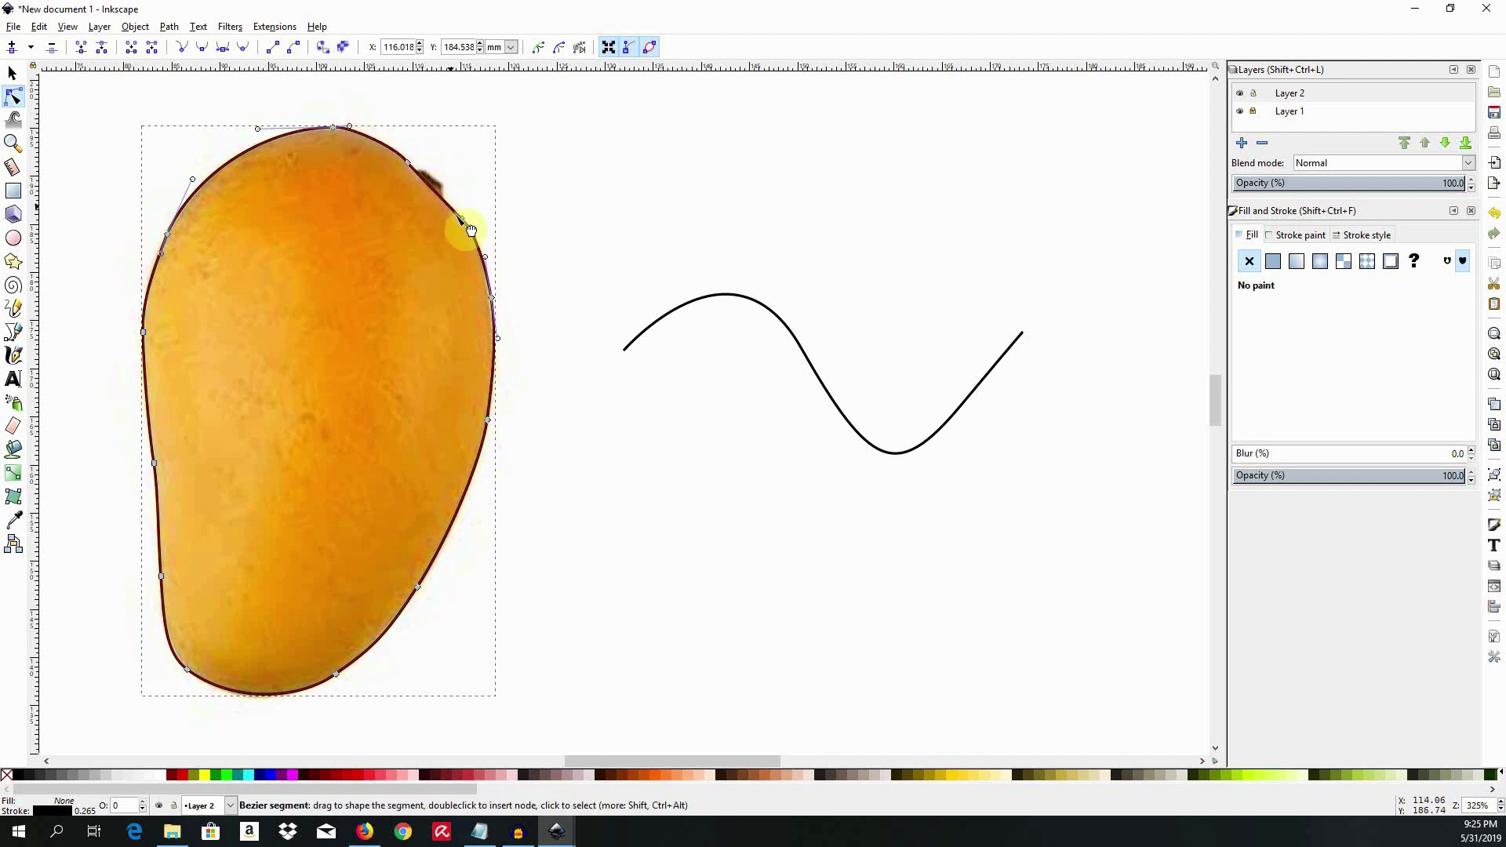
left_click_drag(470, 232, 501, 306)
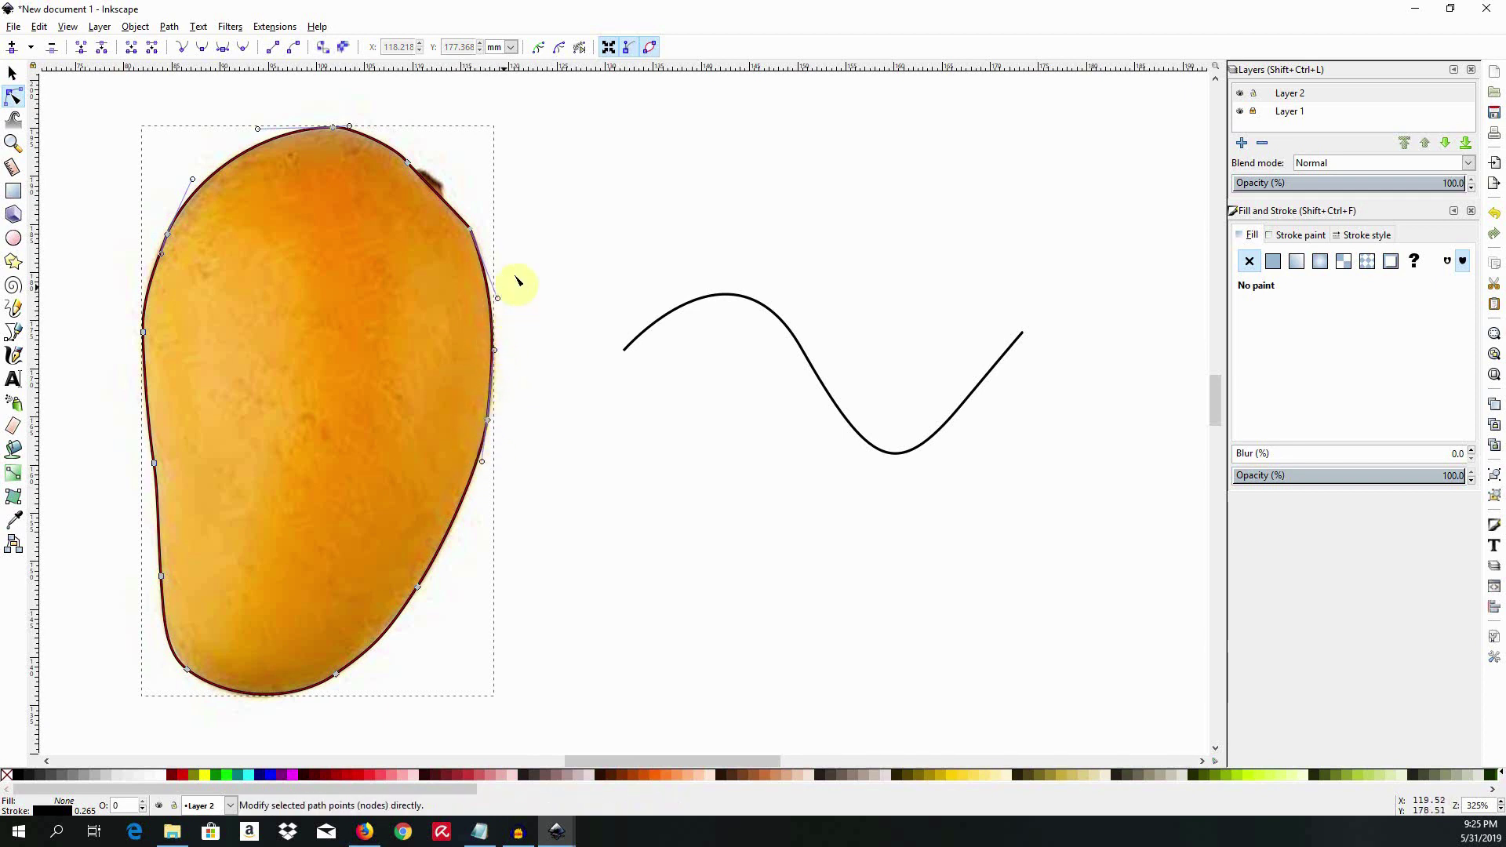
- Delete the upper-right node and reshape that curve to follow the mango, leaving a 10-node outline
left_click(539, 258)
left_click(465, 230)
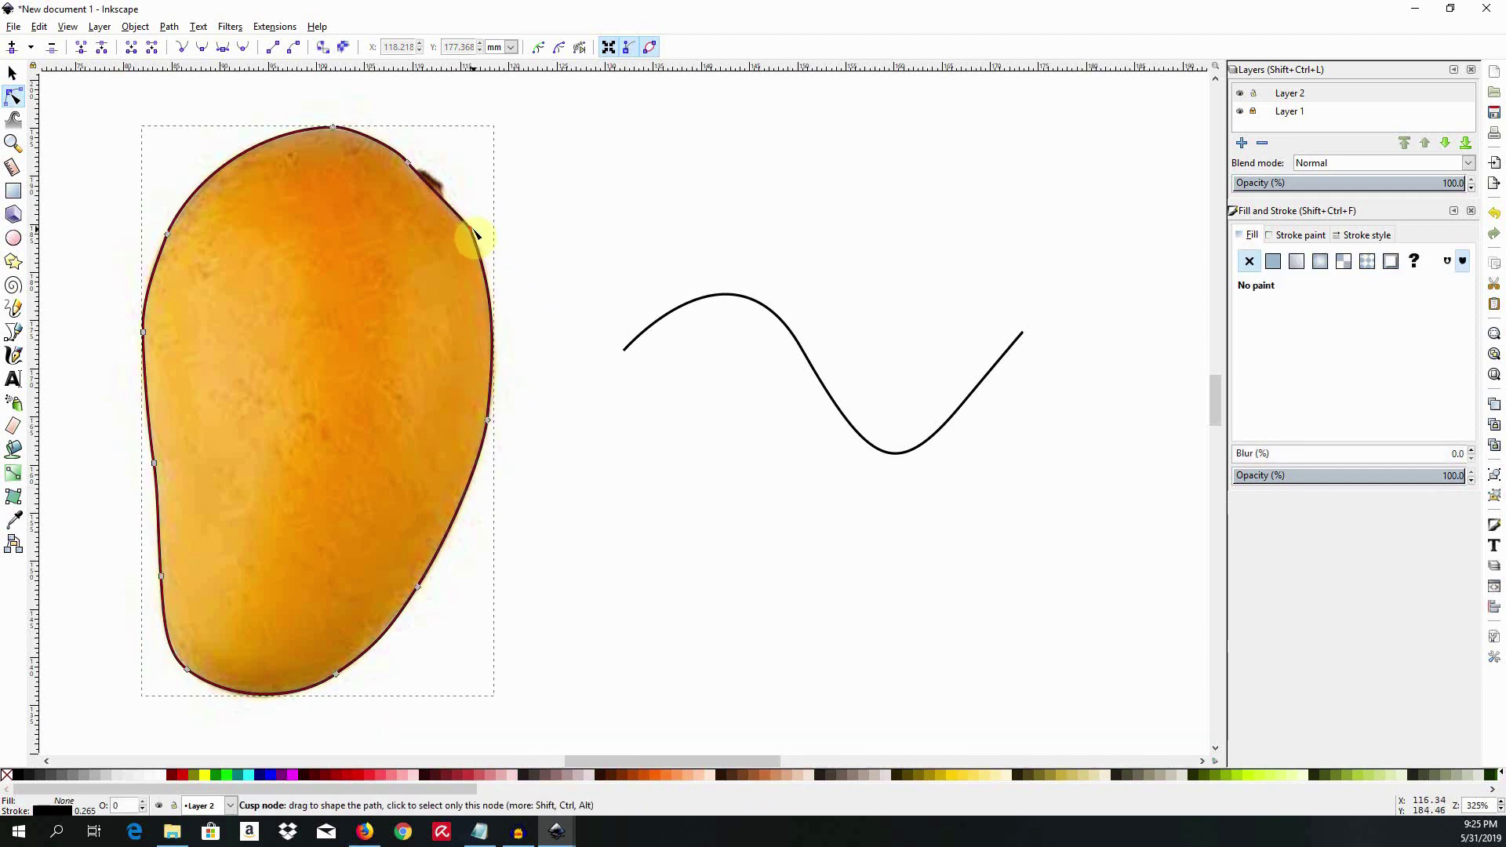
left_click(471, 230)
key("Delete")
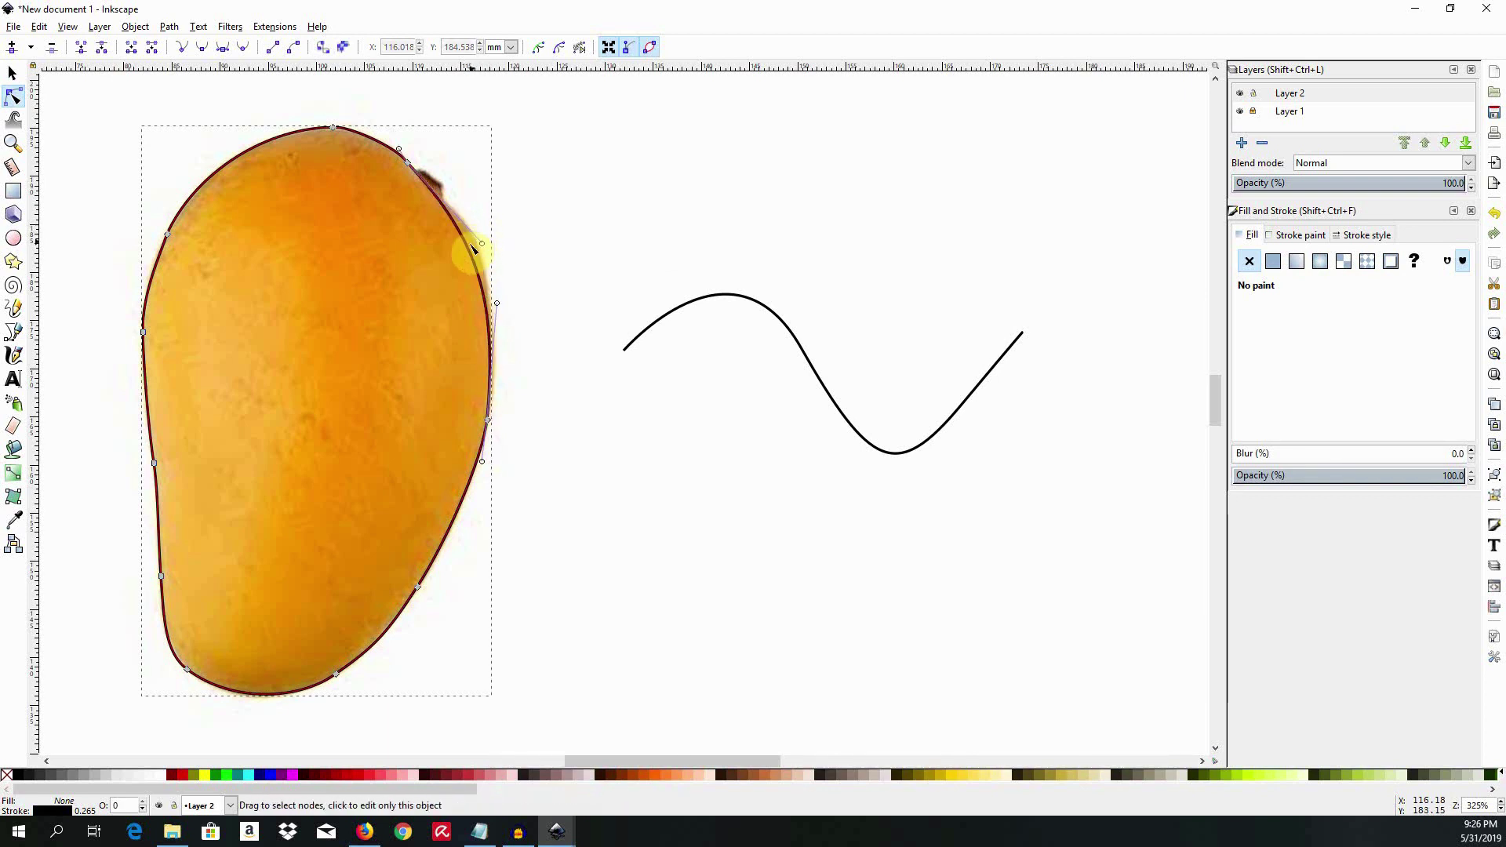
left_click_drag(482, 245, 499, 233)
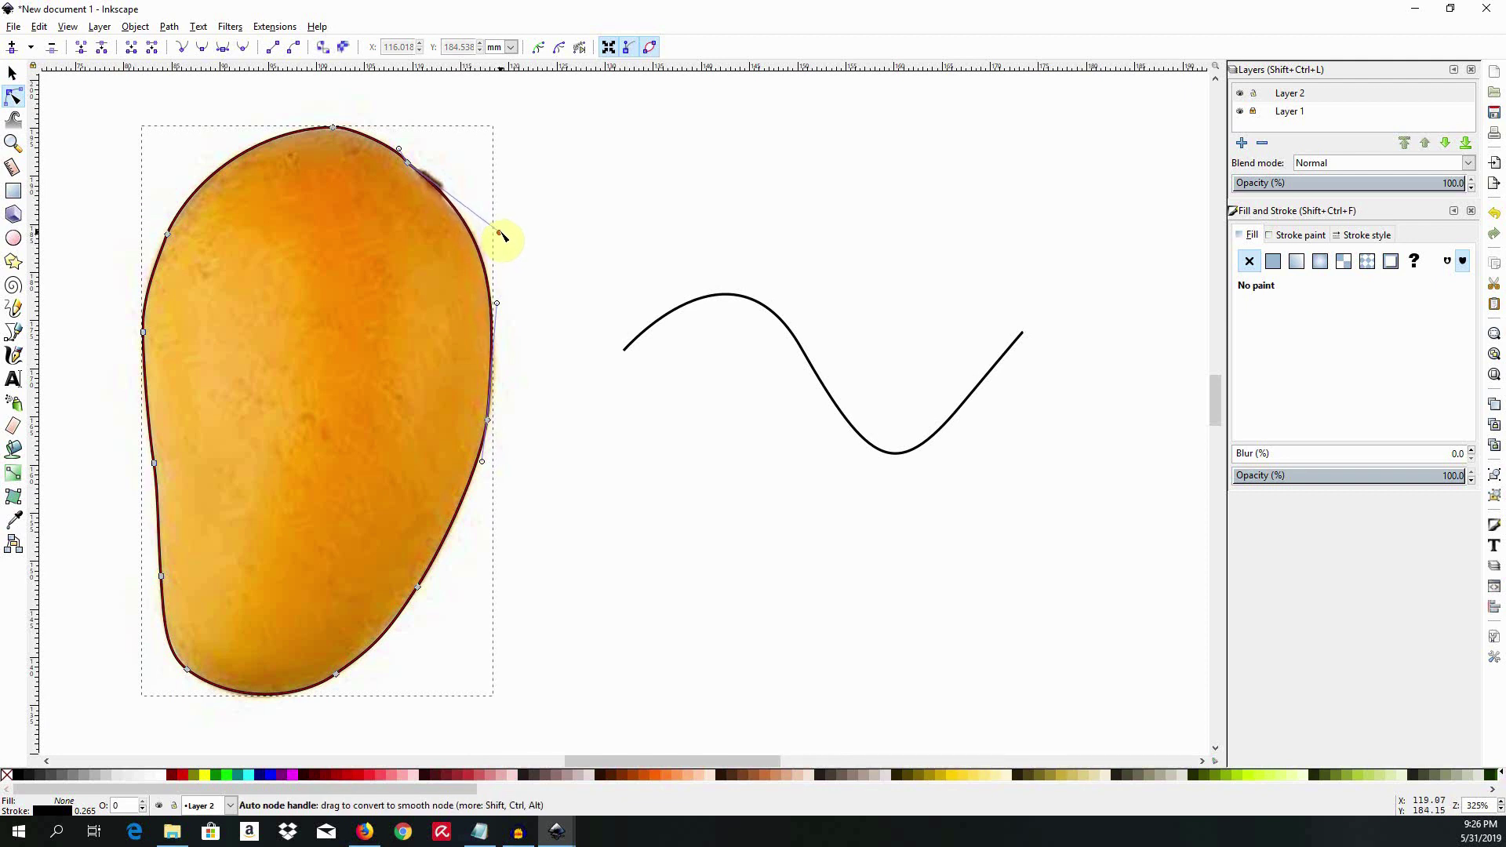
left_click(552, 174)
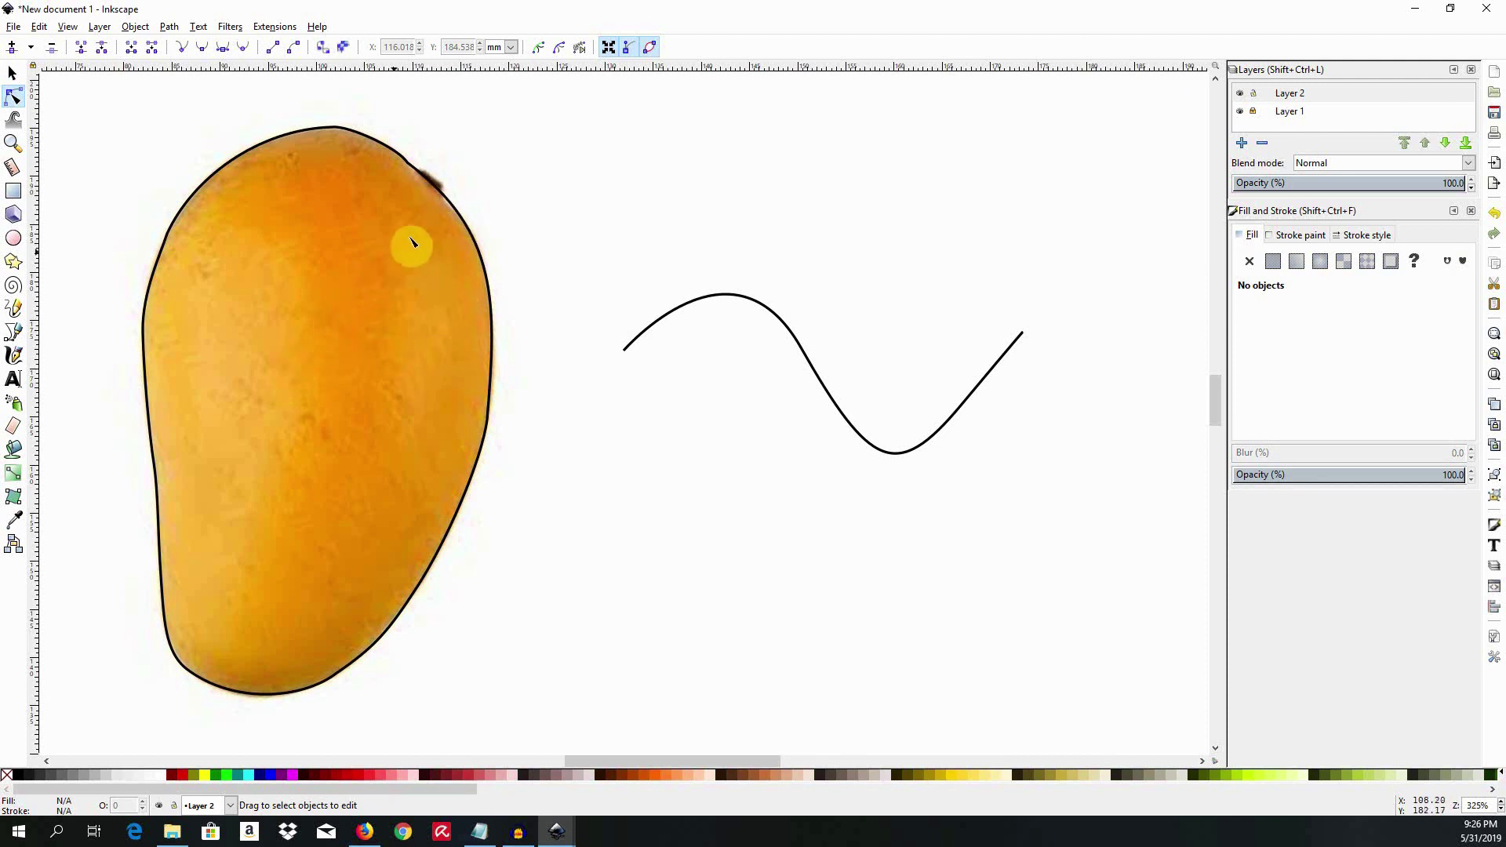
left_click(455, 210)
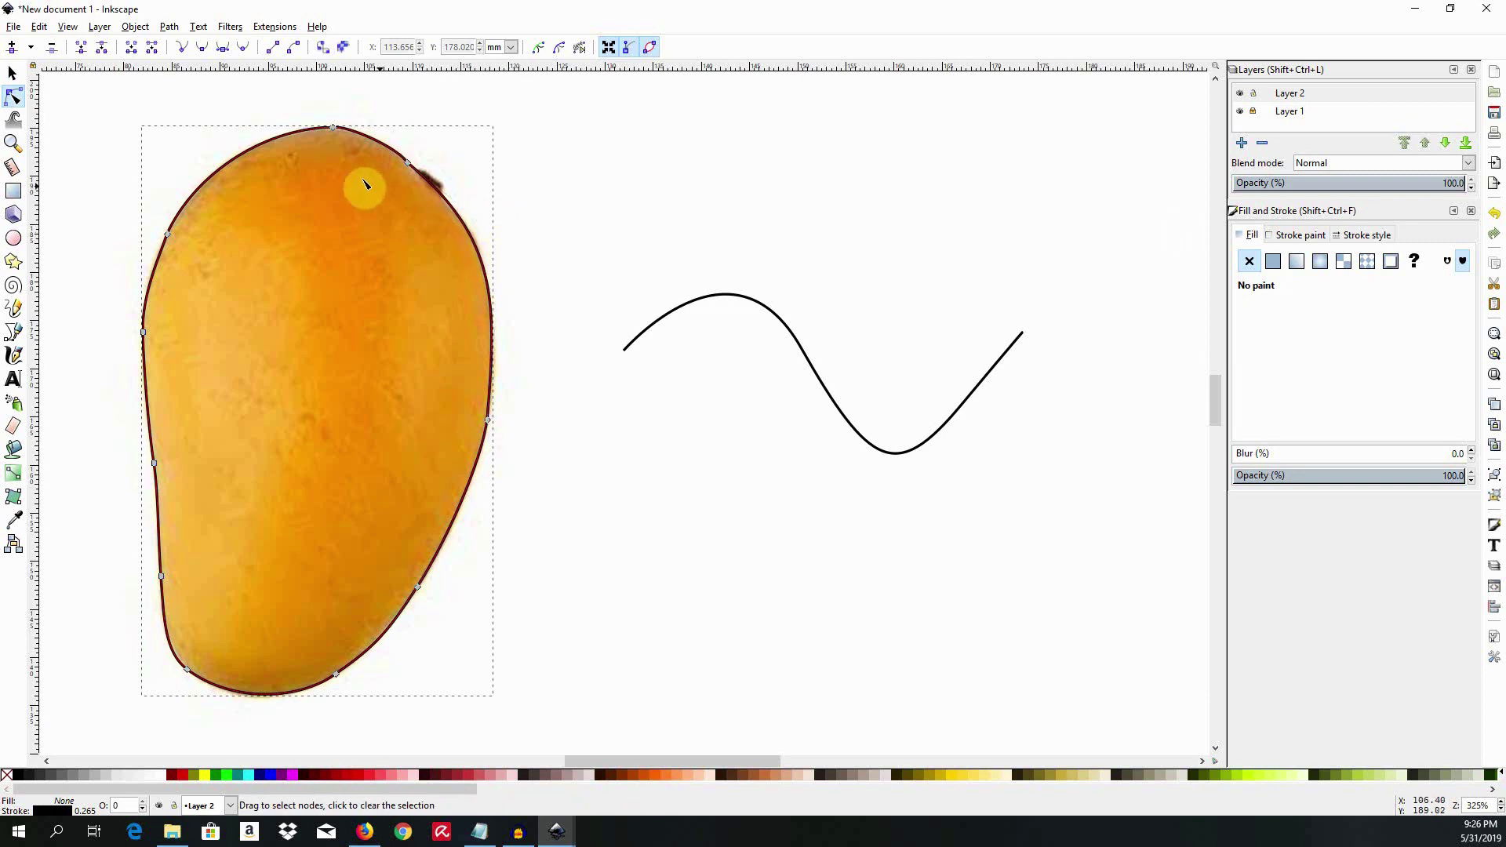
left_click(11, 73)
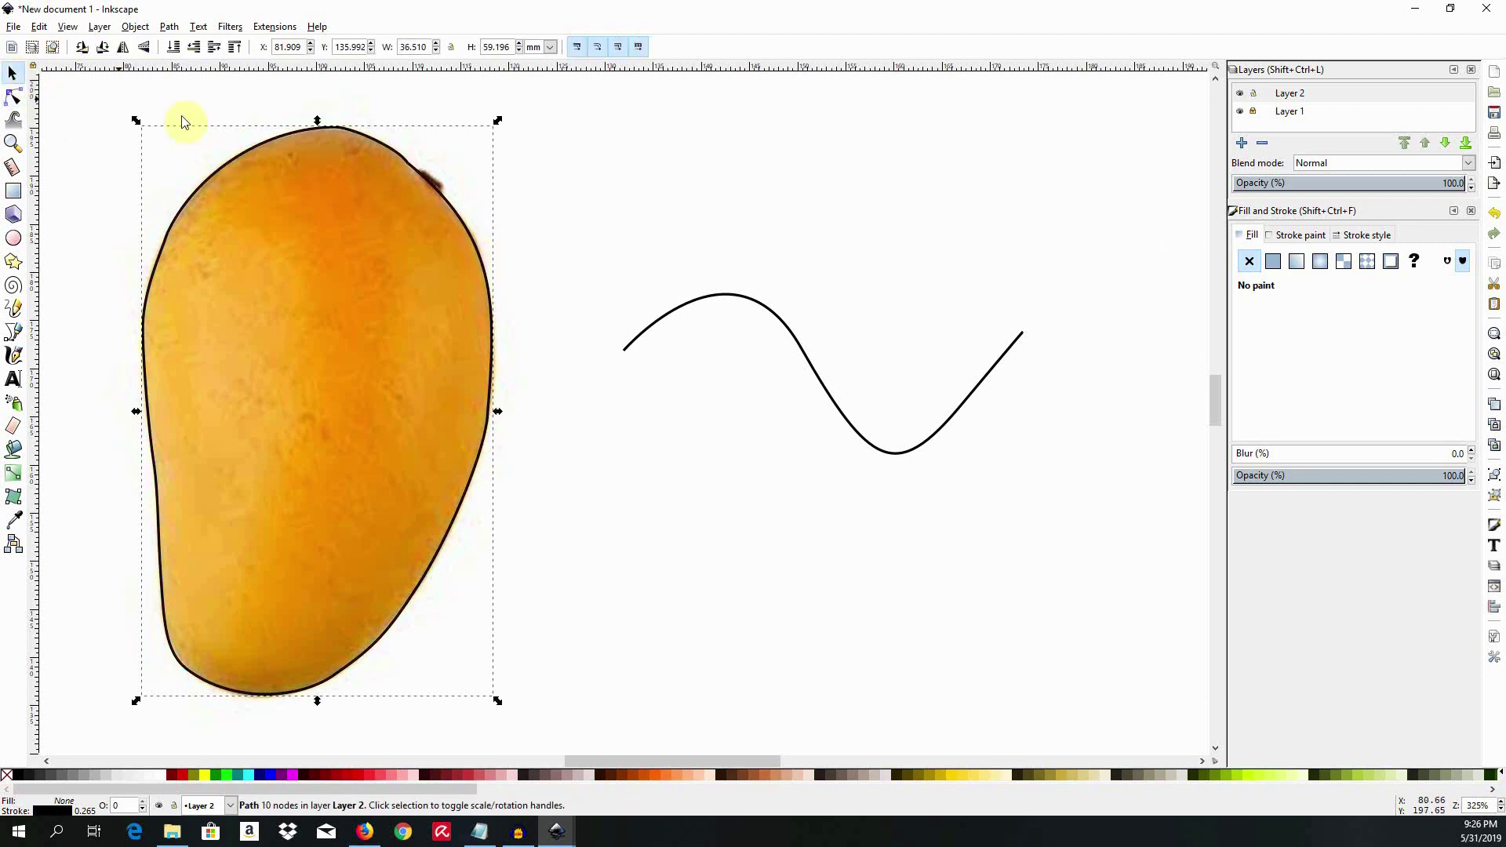
- Delete the wavy test curve and move the mango outline to the right of the photo
left_click(644, 335)
key("Delete")
left_click(487, 314)
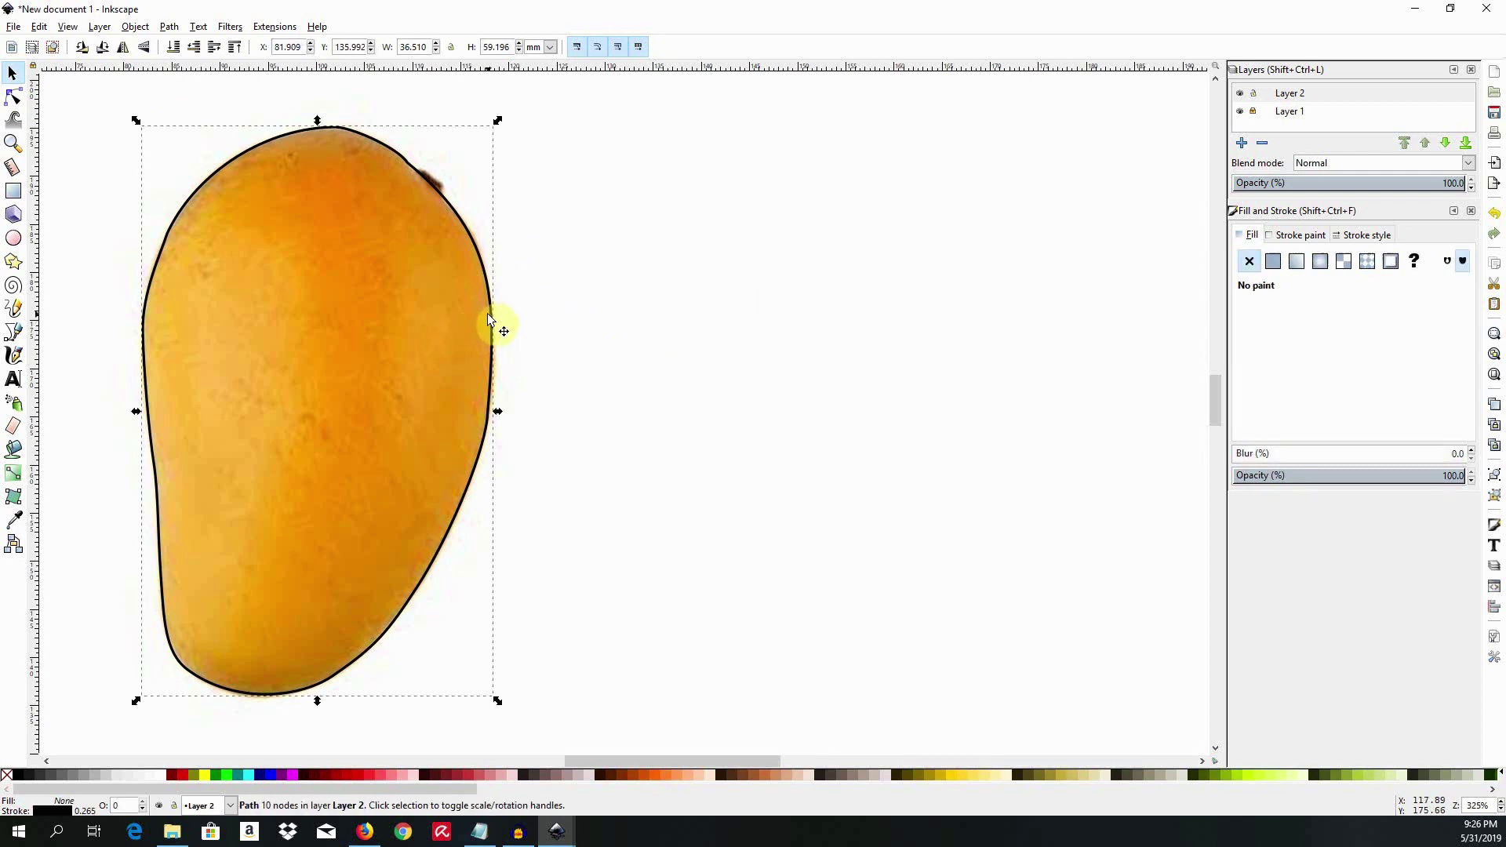
mouse_move(487, 313)
left_mouse_down()
mouse_move(686, 300)
mouse_move(779, 337)
mouse_move(949, 340)
mouse_move(789, 357)
mouse_move(938, 350)
left_mouse_up()
left_click(768, 353)
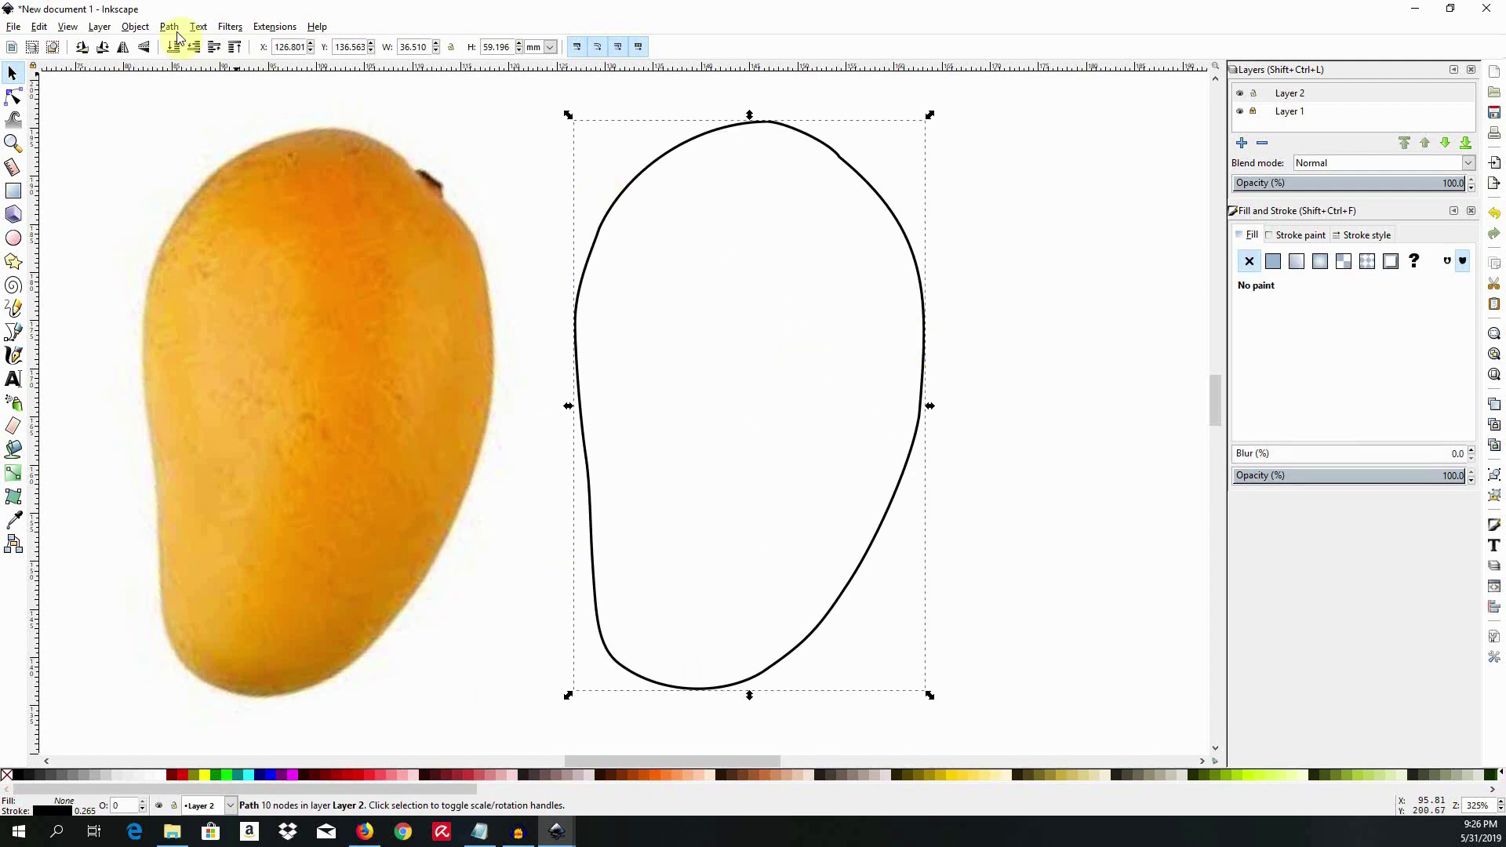
- Give the outline a flat fill of the photo's orange (f78c00ff) using the eyedropper
left_click(135, 26)
left_click(163, 86)
left_click(1273, 261)
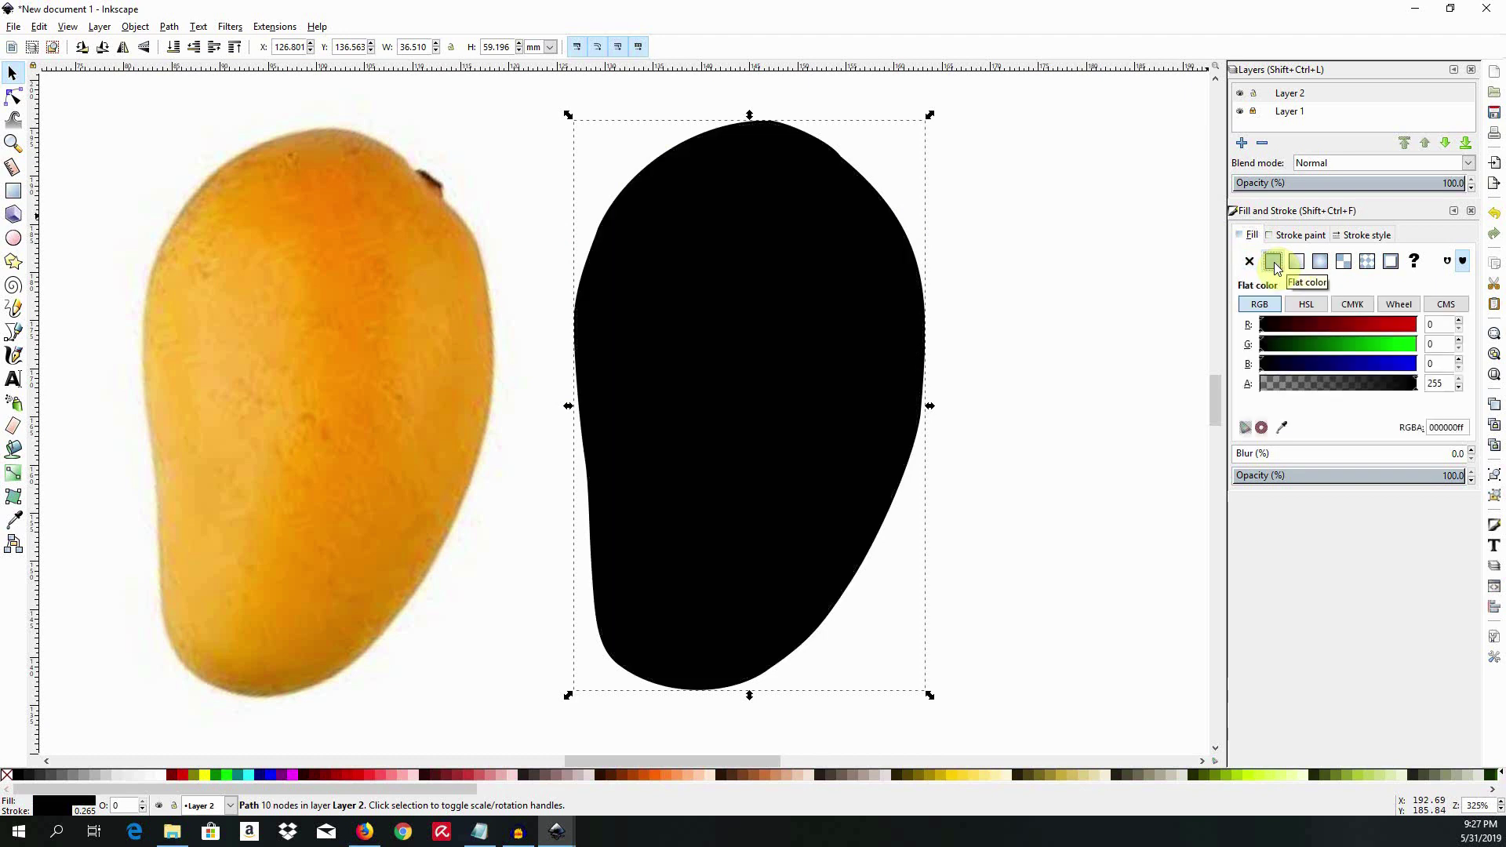
left_click(1283, 428)
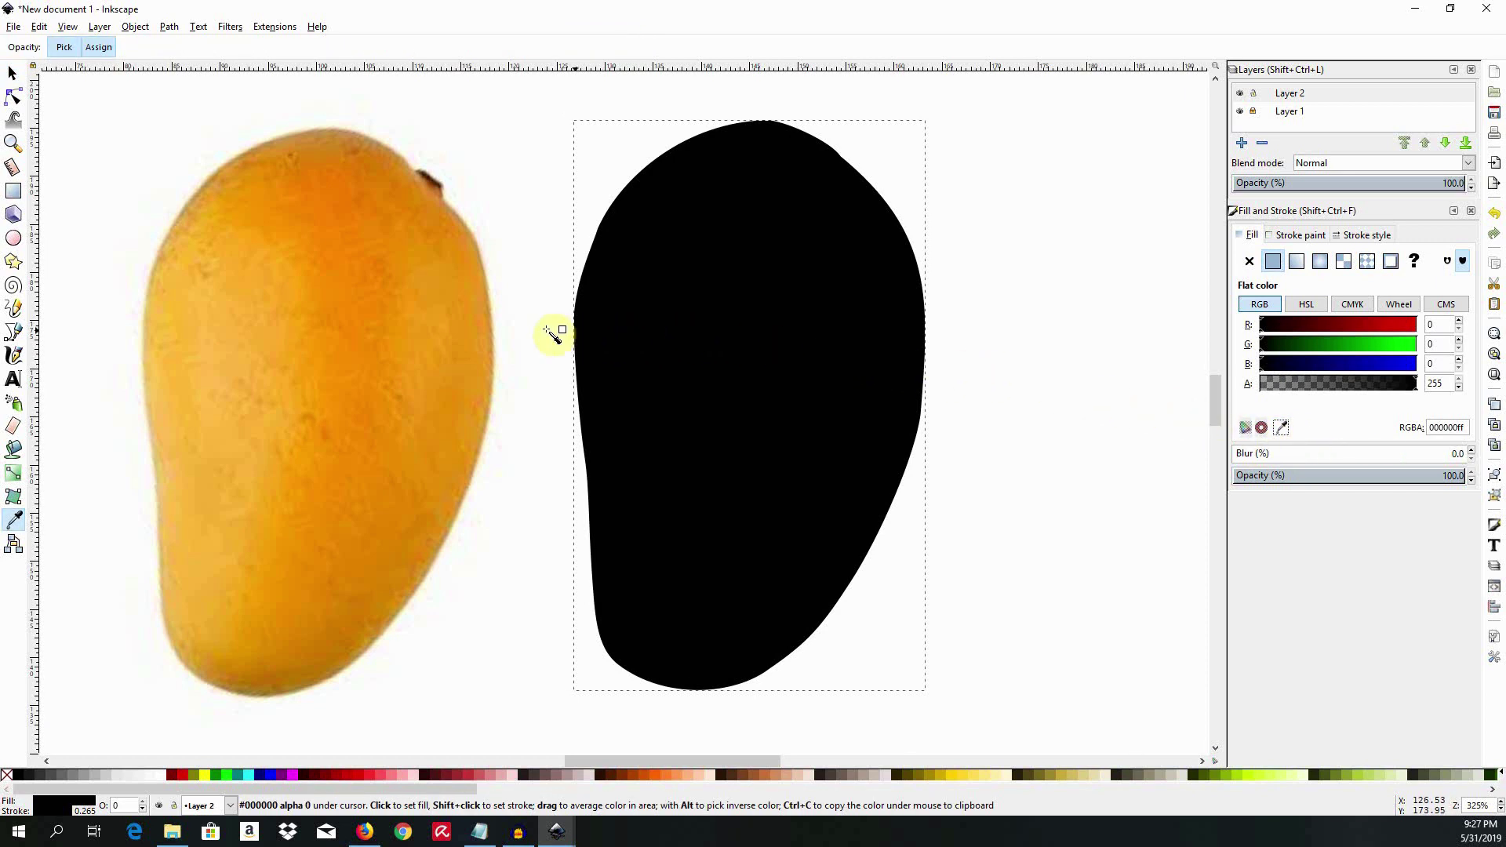
left_click(354, 374)
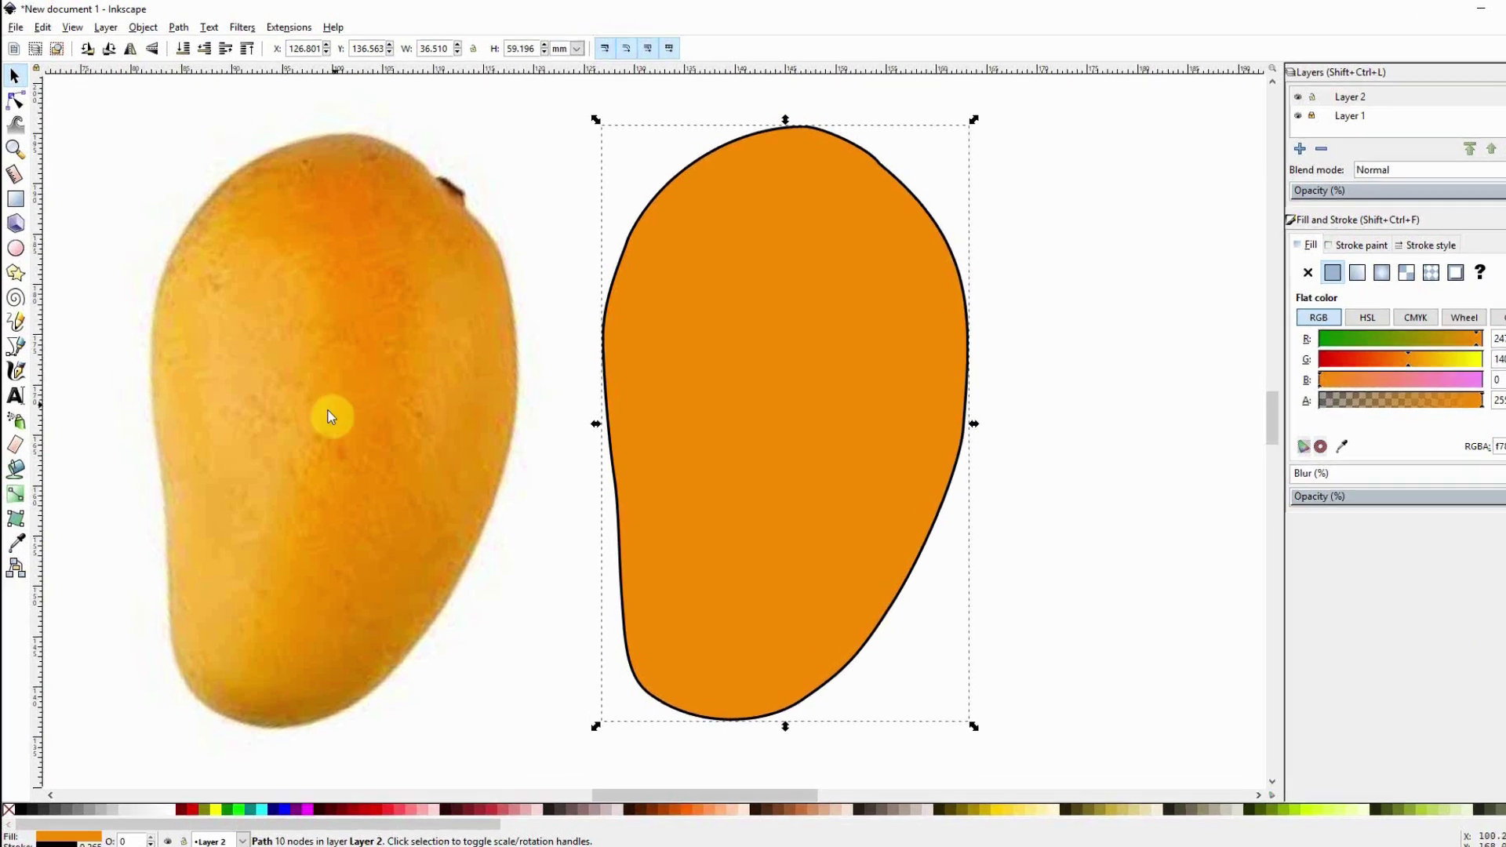
- With the Mesh tool set to fill, 3 rows and 4 columns, create a mesh on the orange mango shape
left_click(14, 499)
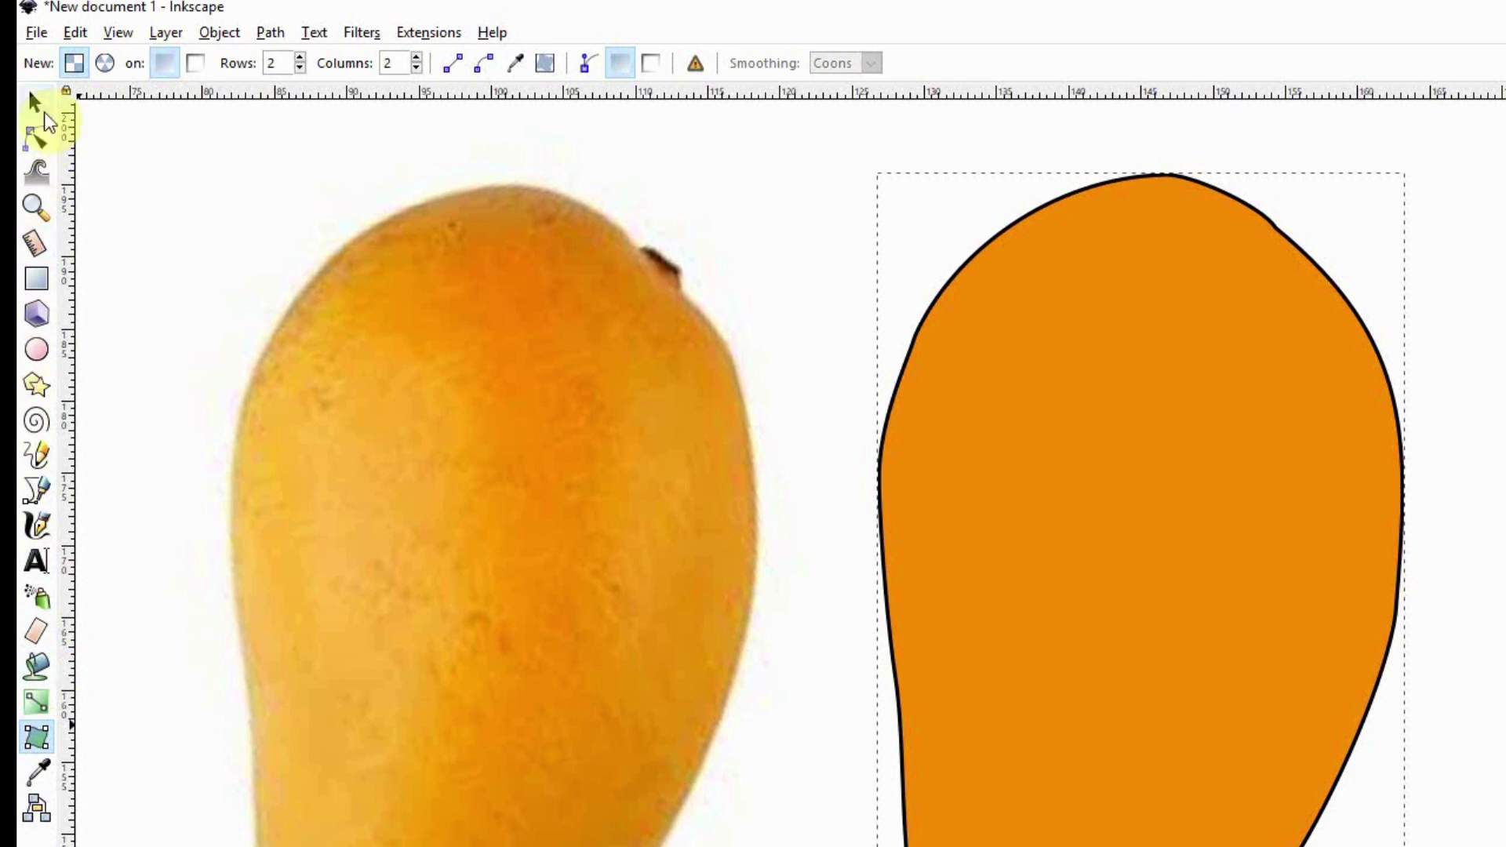
left_click(74, 68)
left_click(174, 77)
left_click(299, 59)
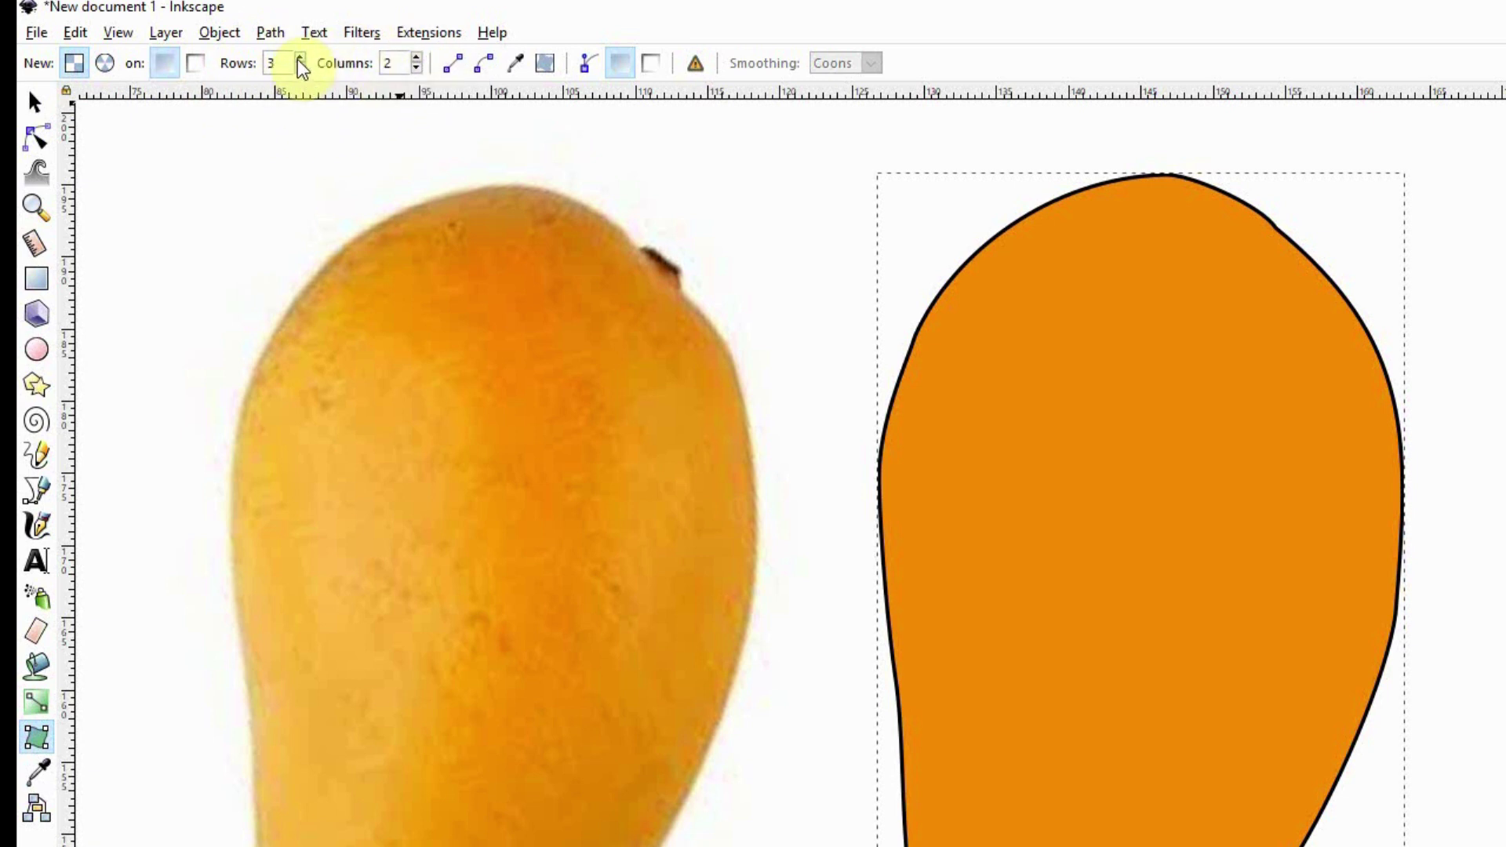
left_click(416, 59)
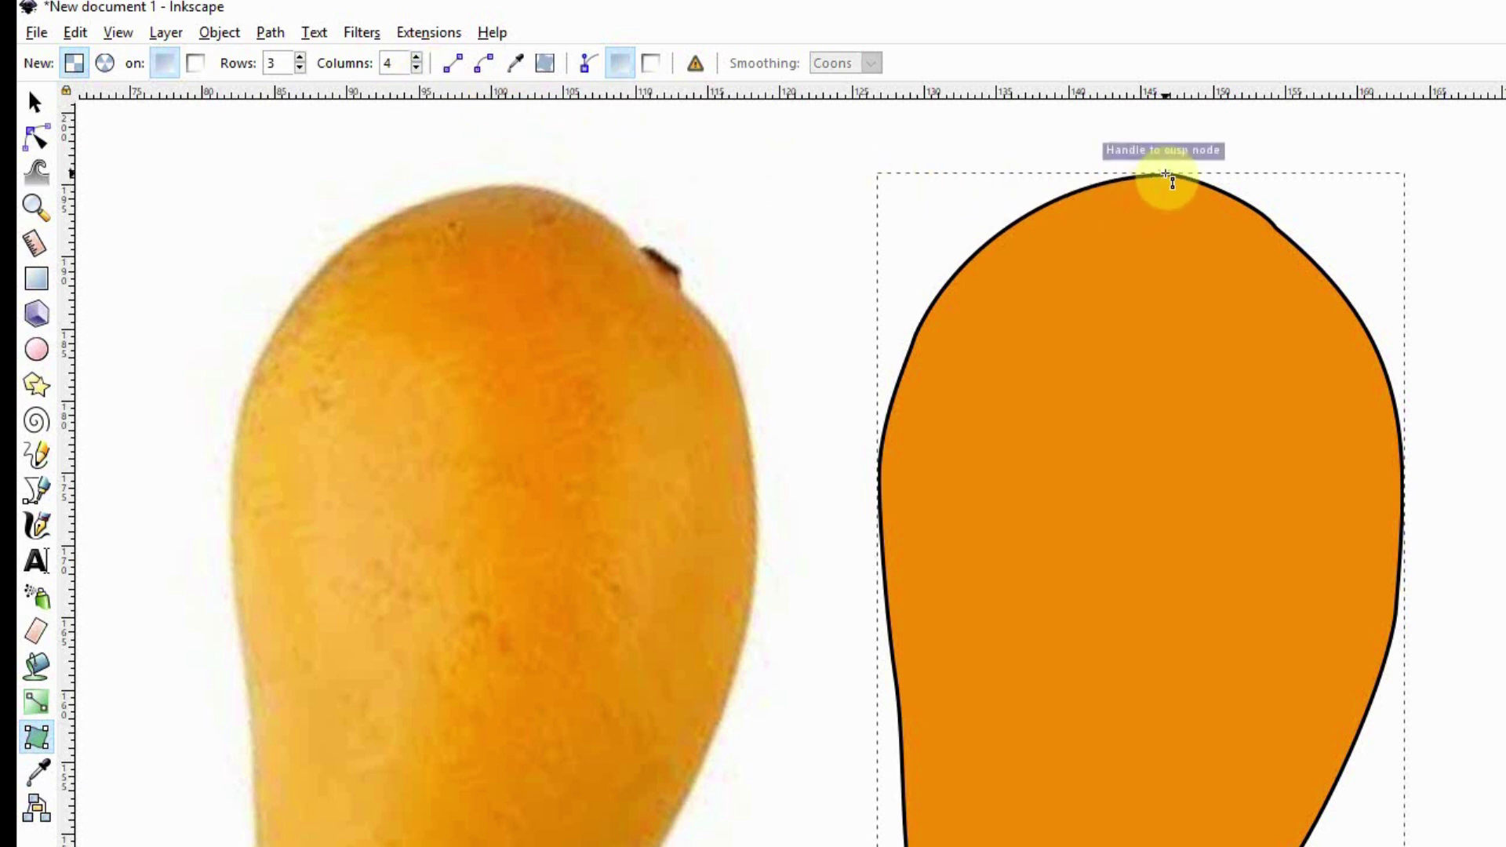
double_click(1169, 179)
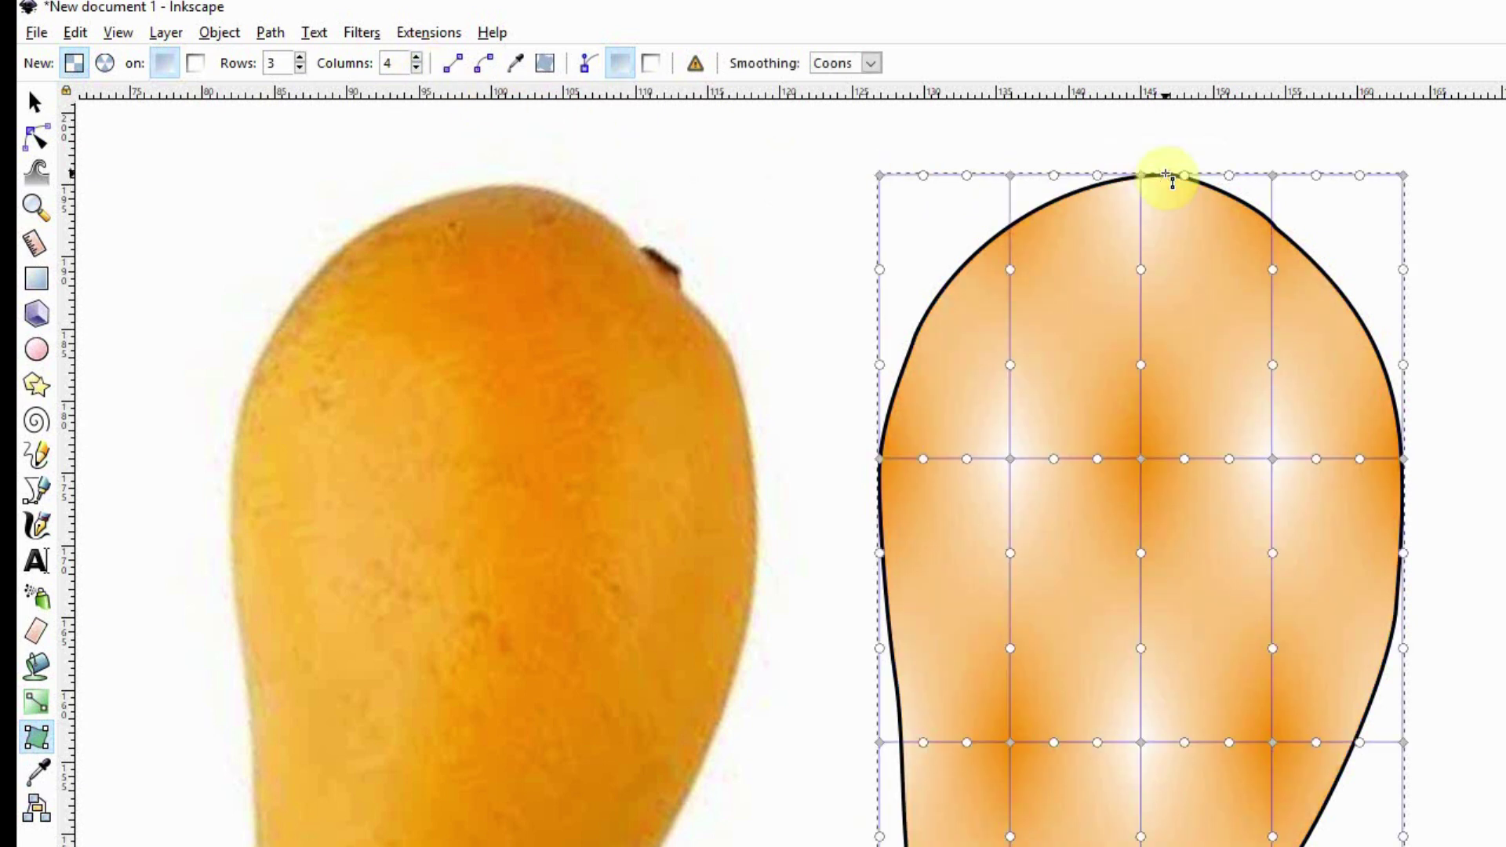
left_click(1010, 175)
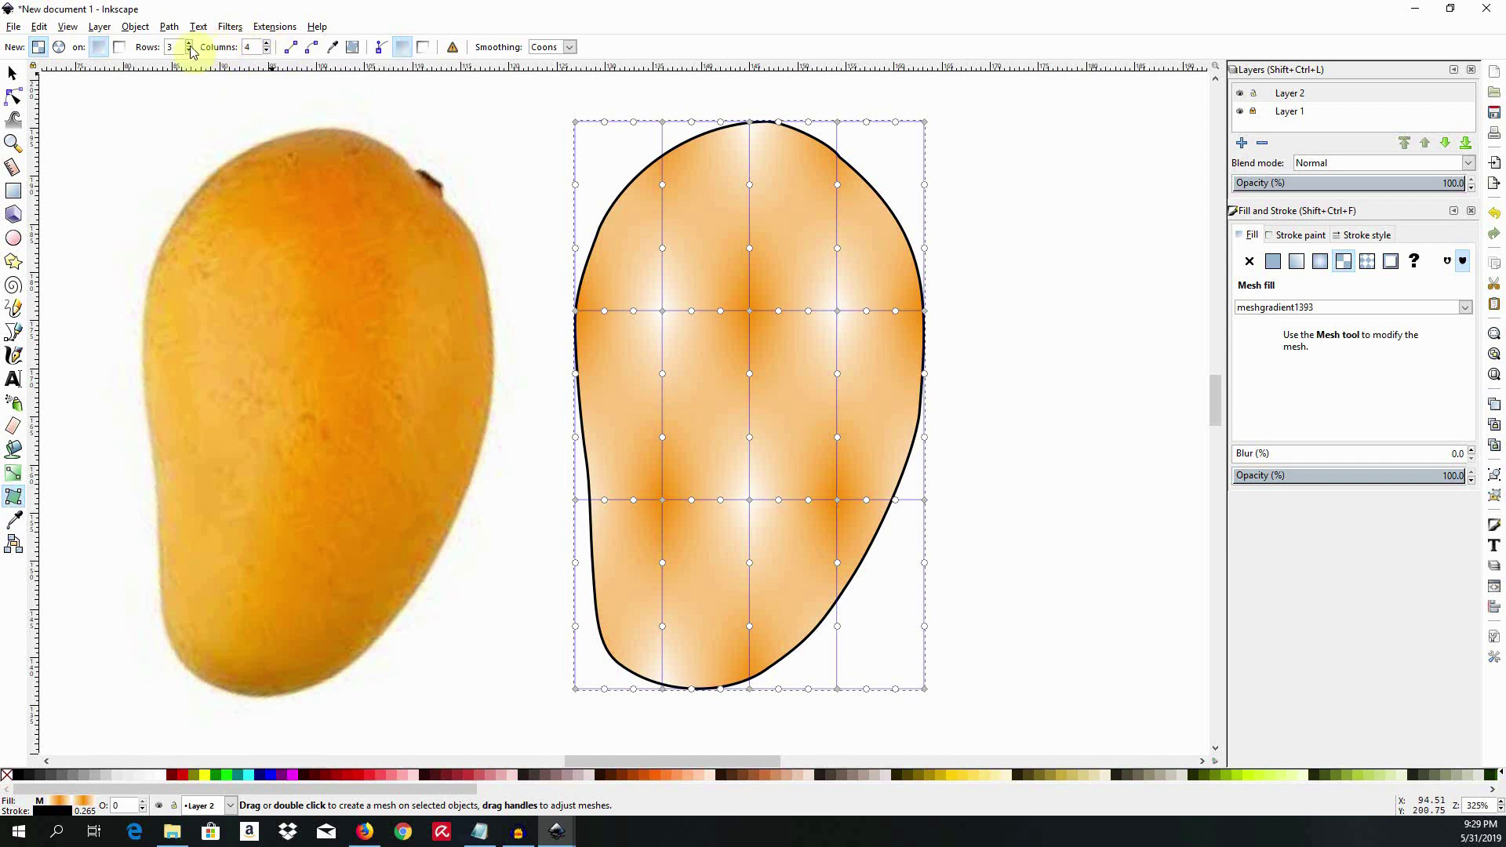
left_click(266, 43)
left_click(1322, 267)
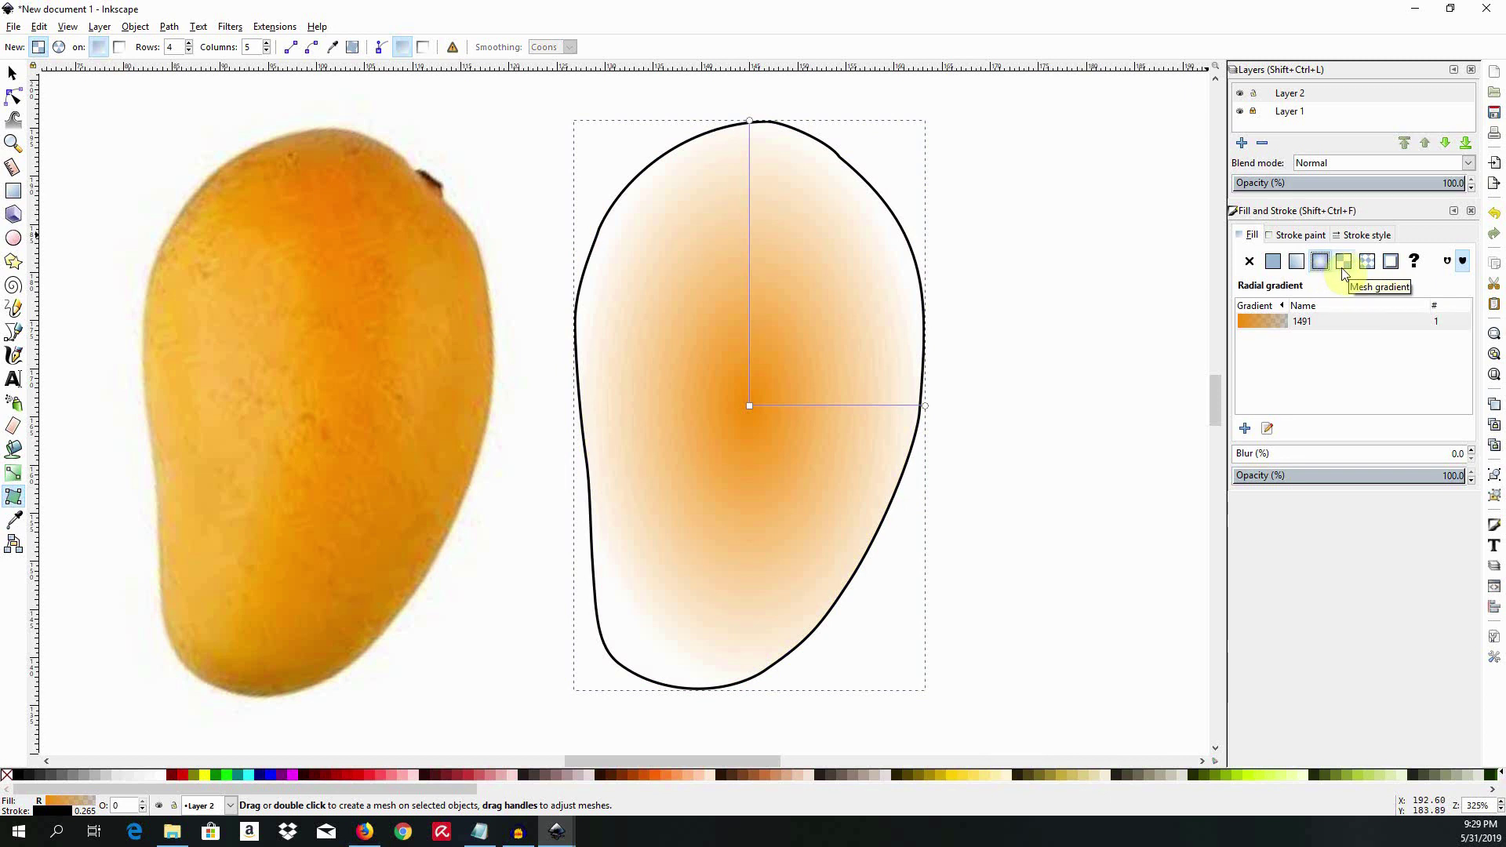
left_click(1342, 270)
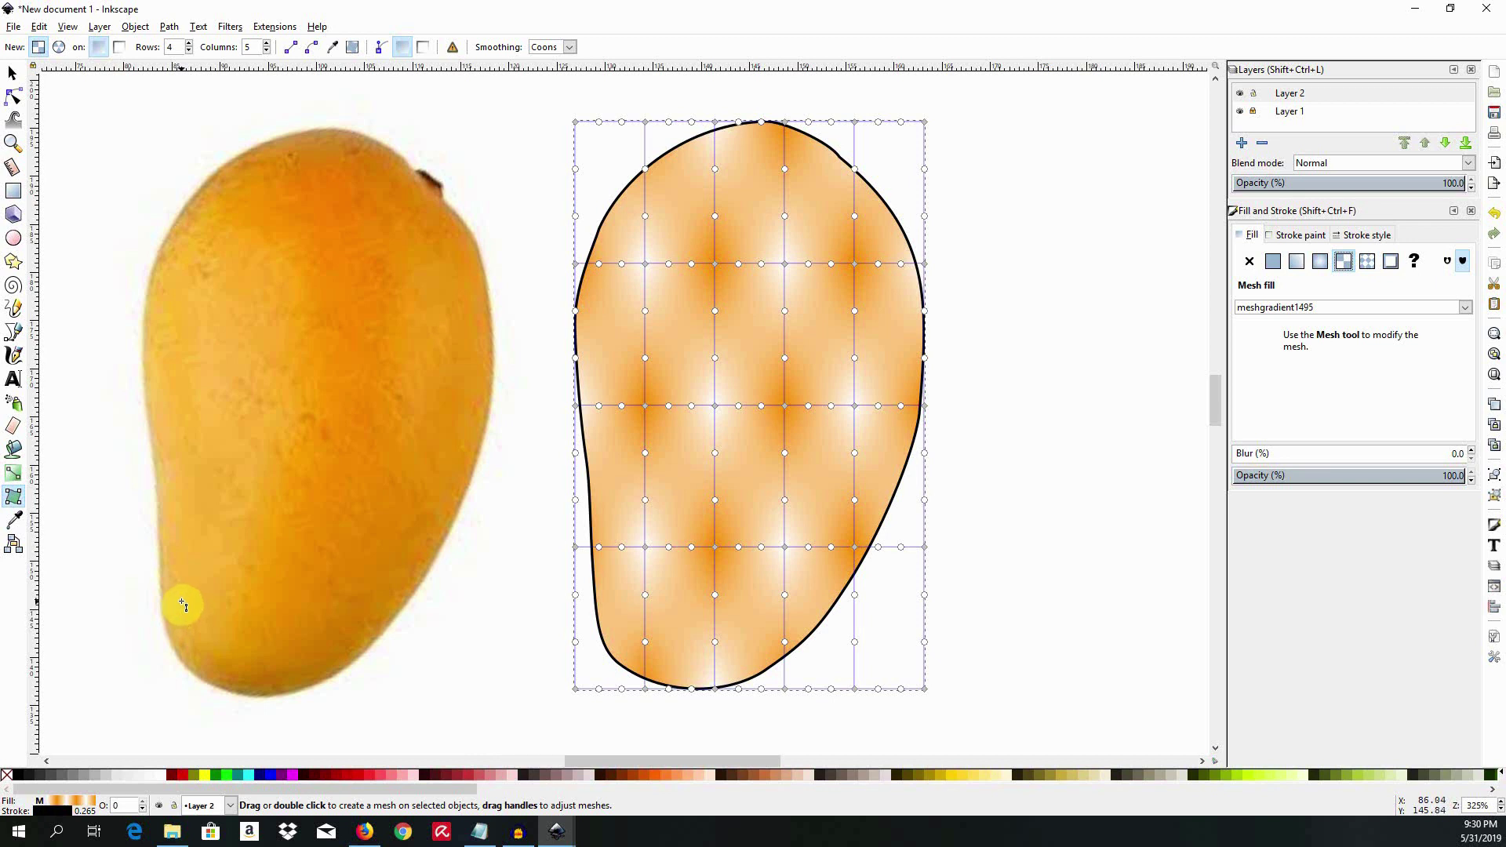
left_click(189, 51)
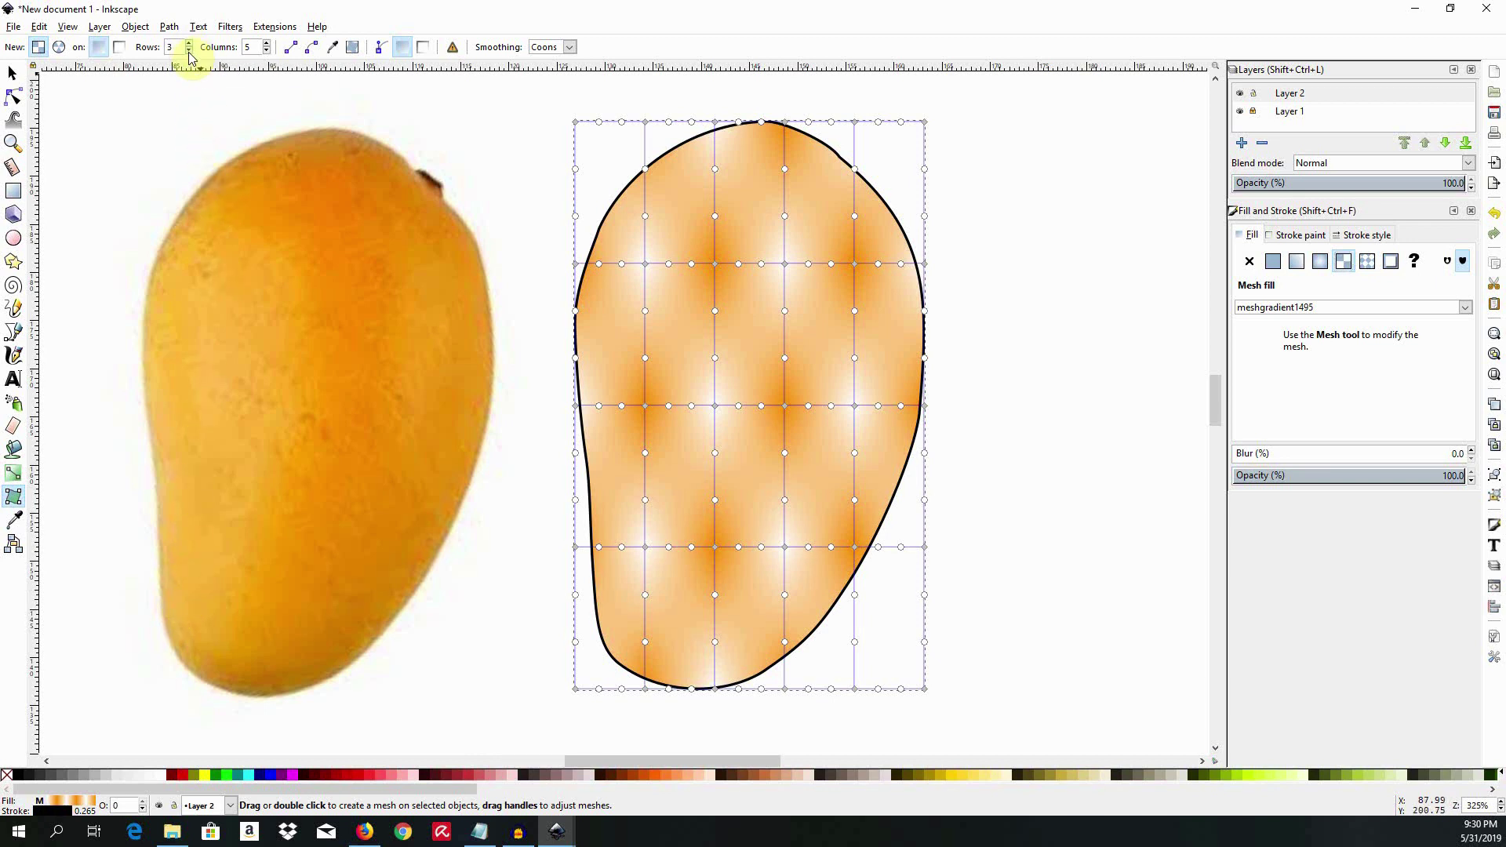
left_click(267, 51)
left_click(1321, 261)
left_click(1344, 261)
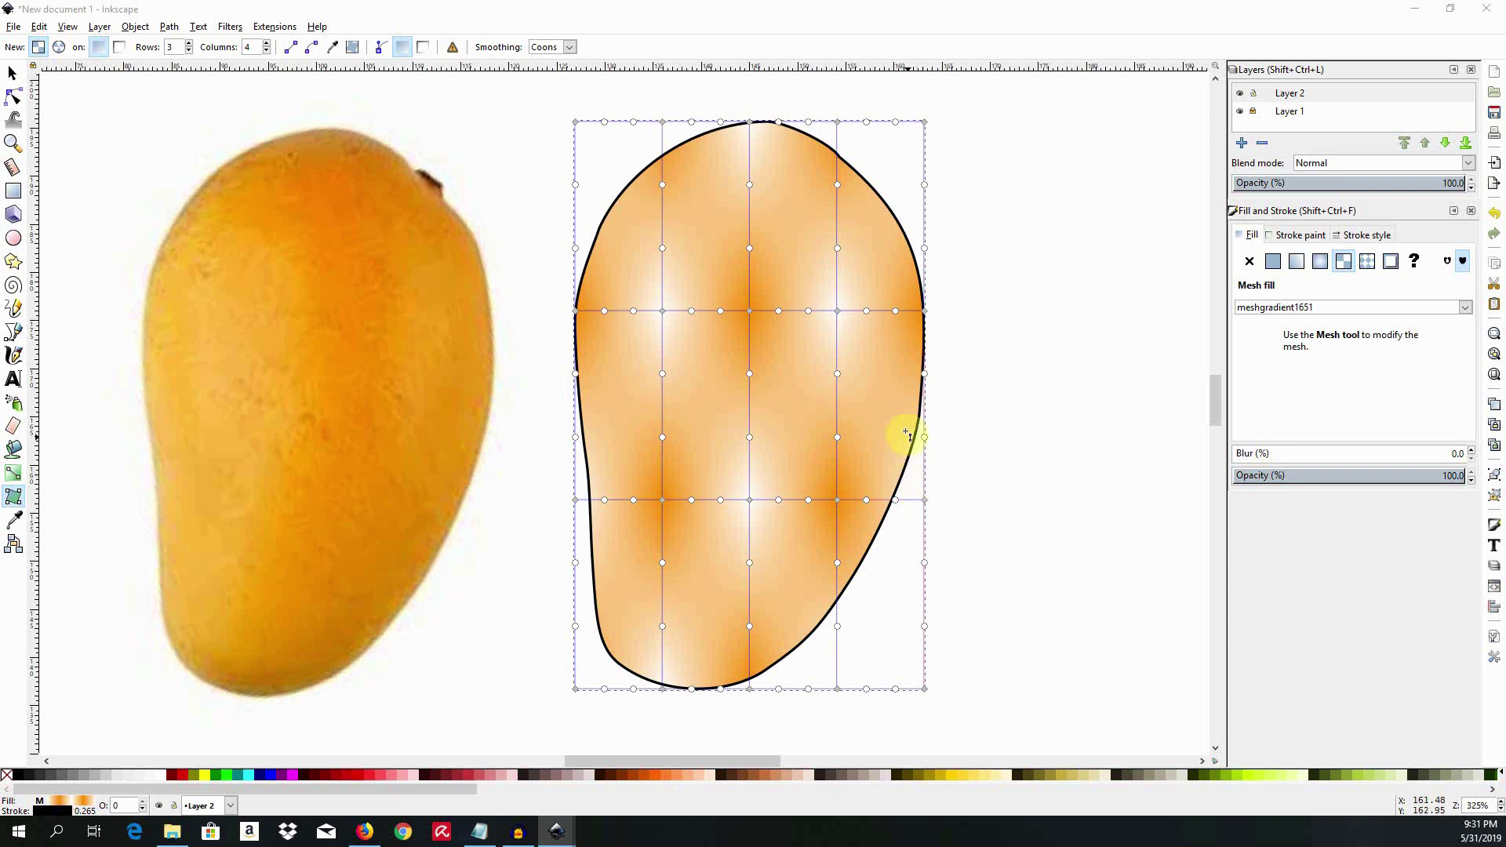
- Select a mesh node on the middle line and switch to the Node tool (F2)
left_click(838, 312)
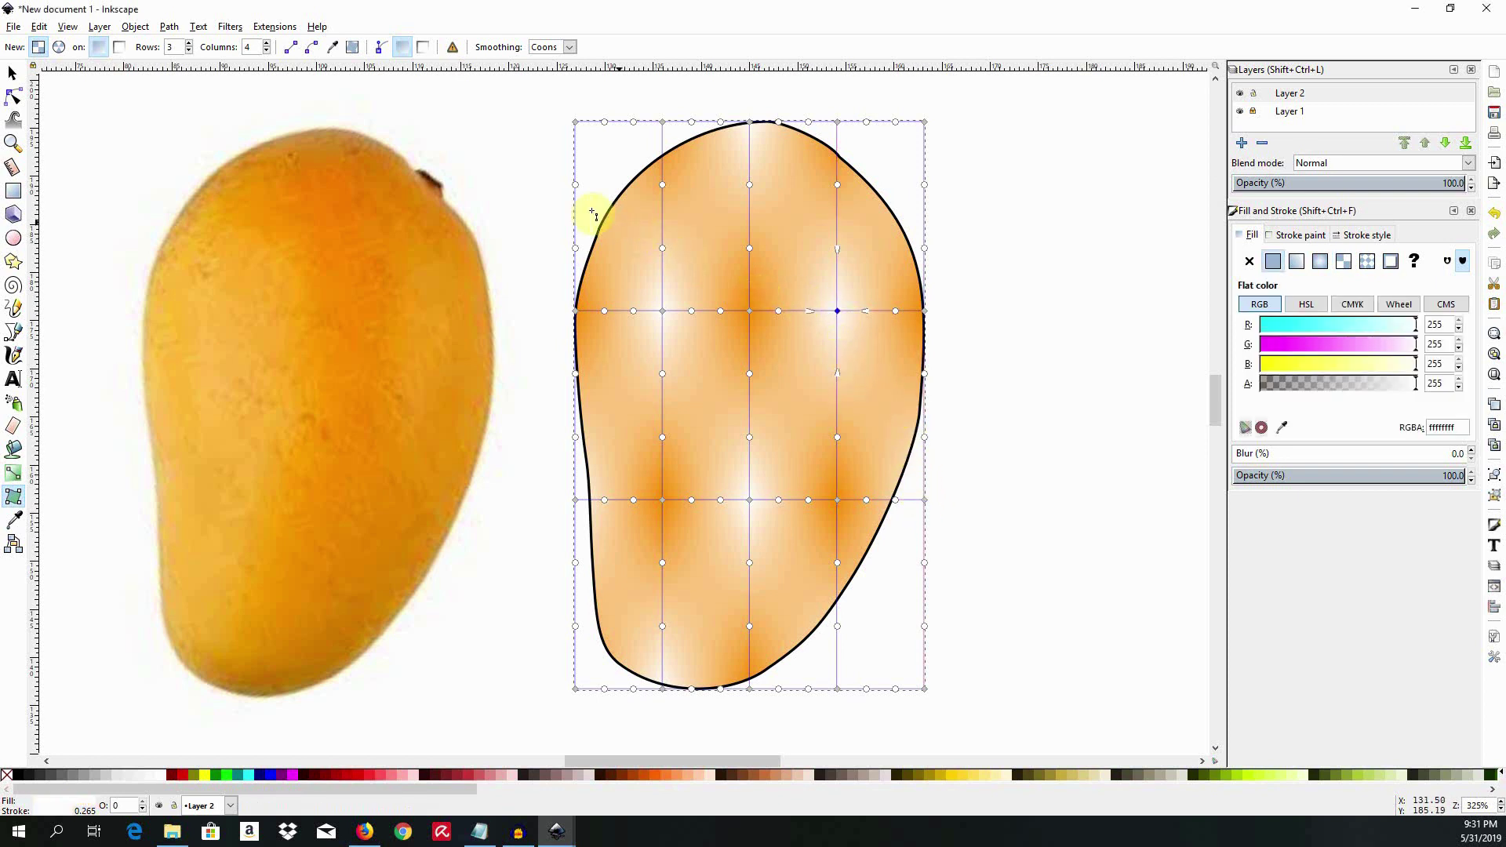
left_click(19, 103)
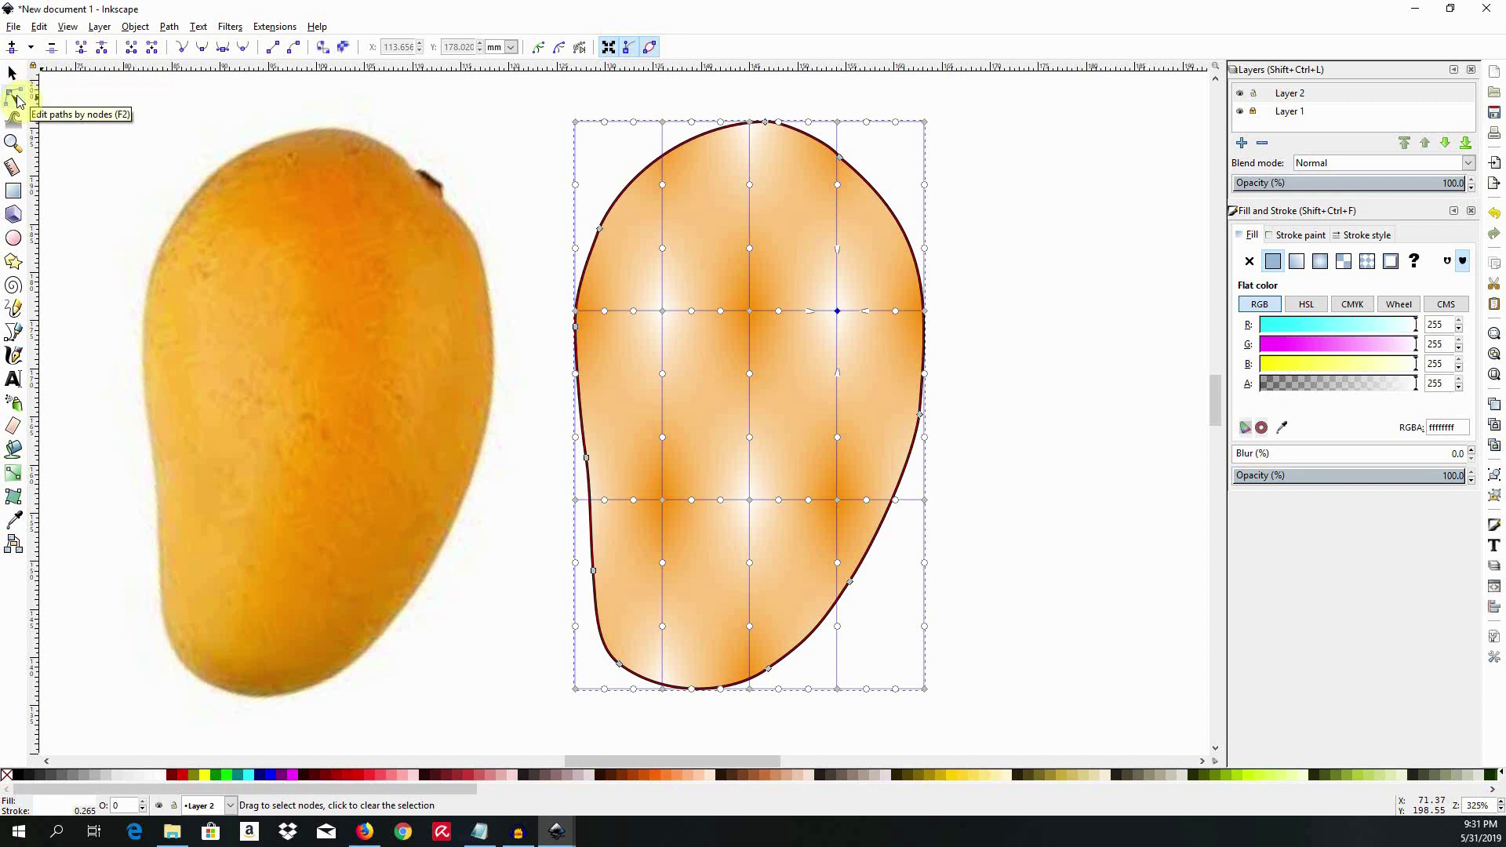
- Drag the handles of the upper-left mesh corners to bend their patch edges into curves
left_click(663, 313)
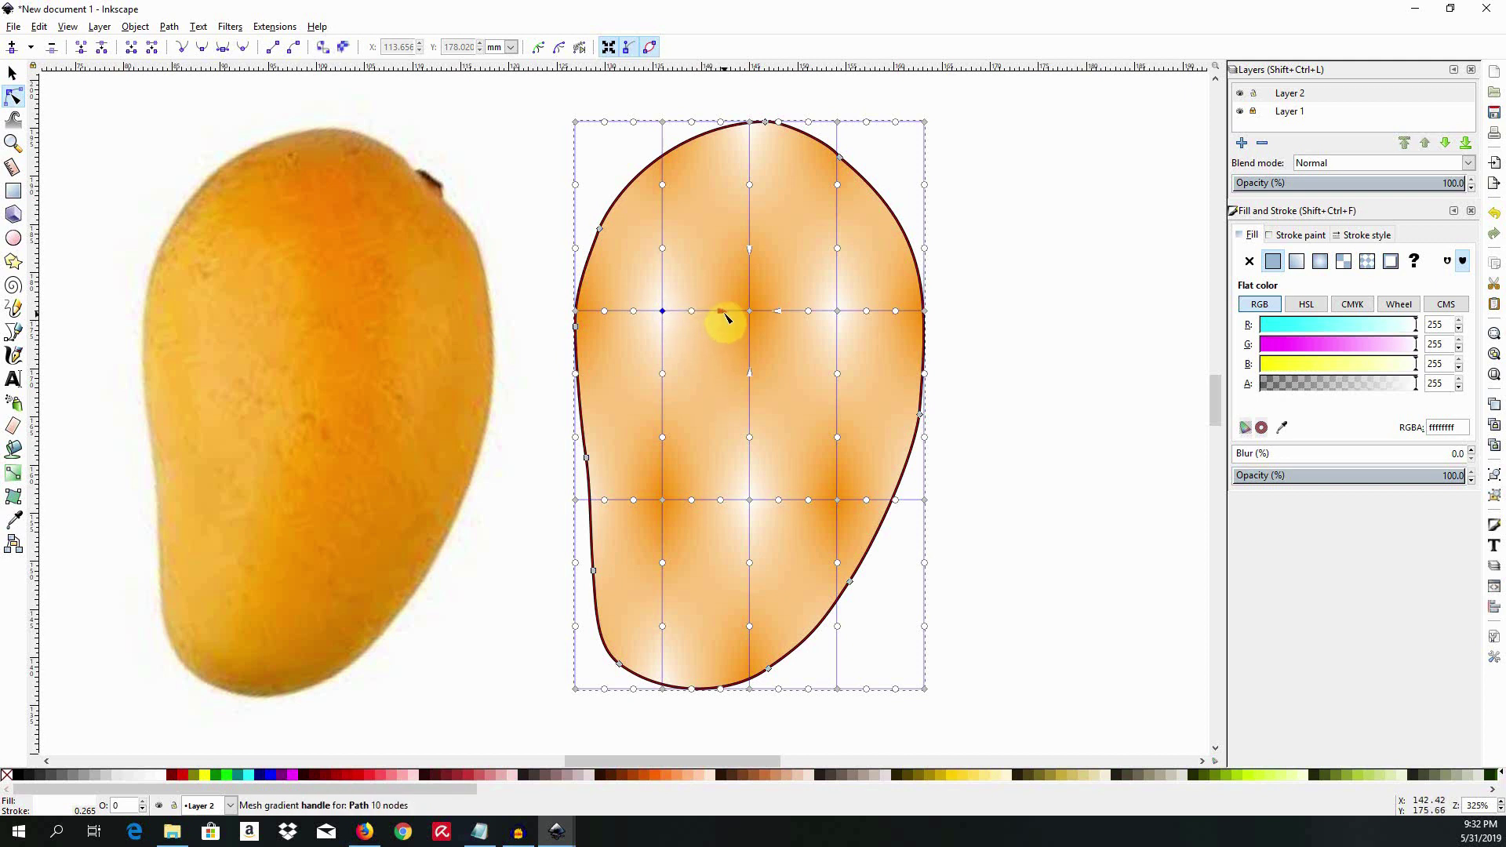
left_click(750, 313)
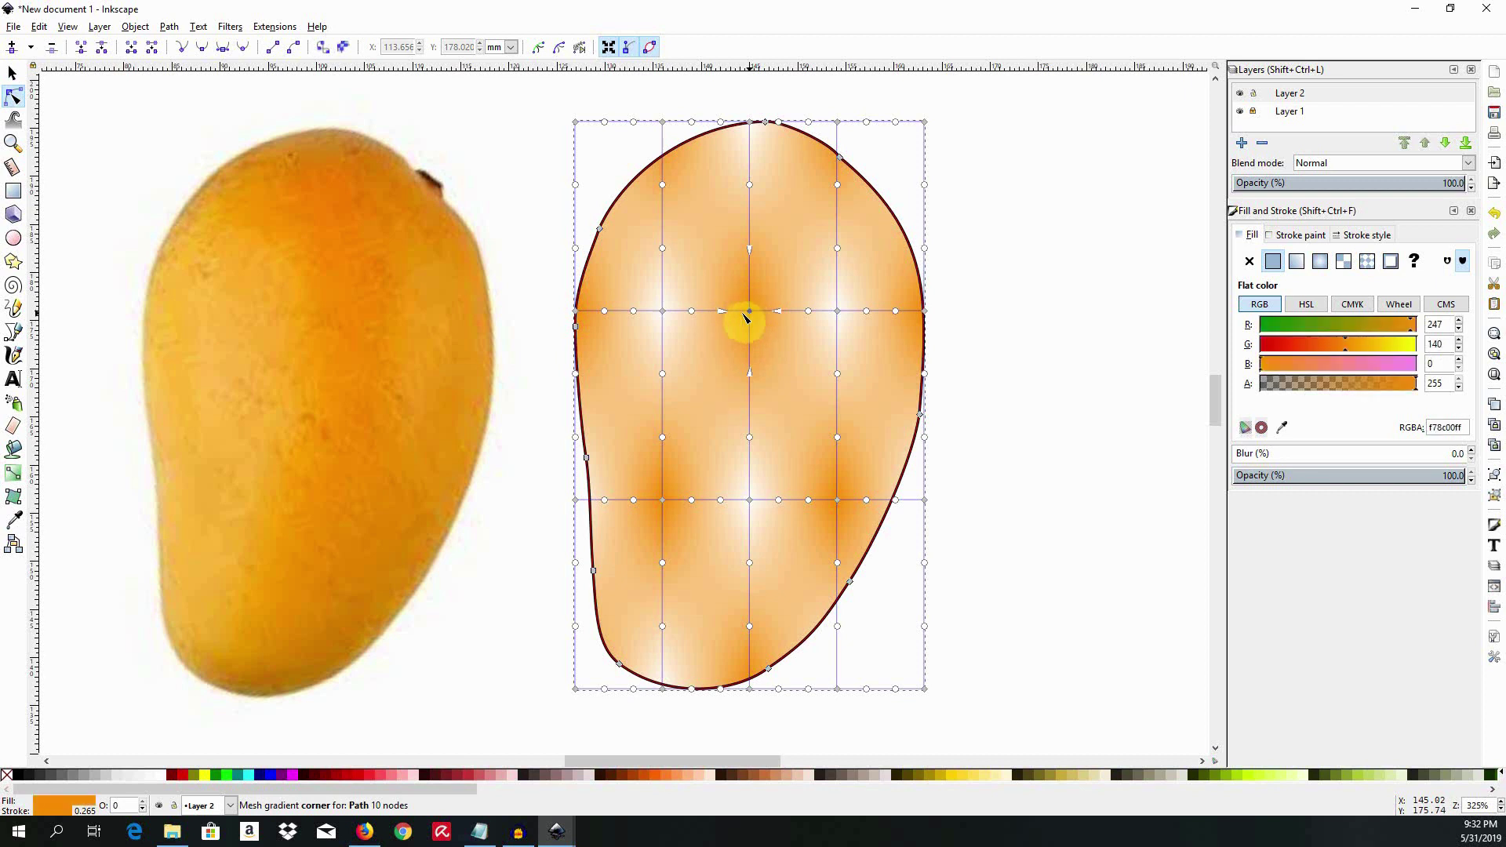
left_click(663, 313)
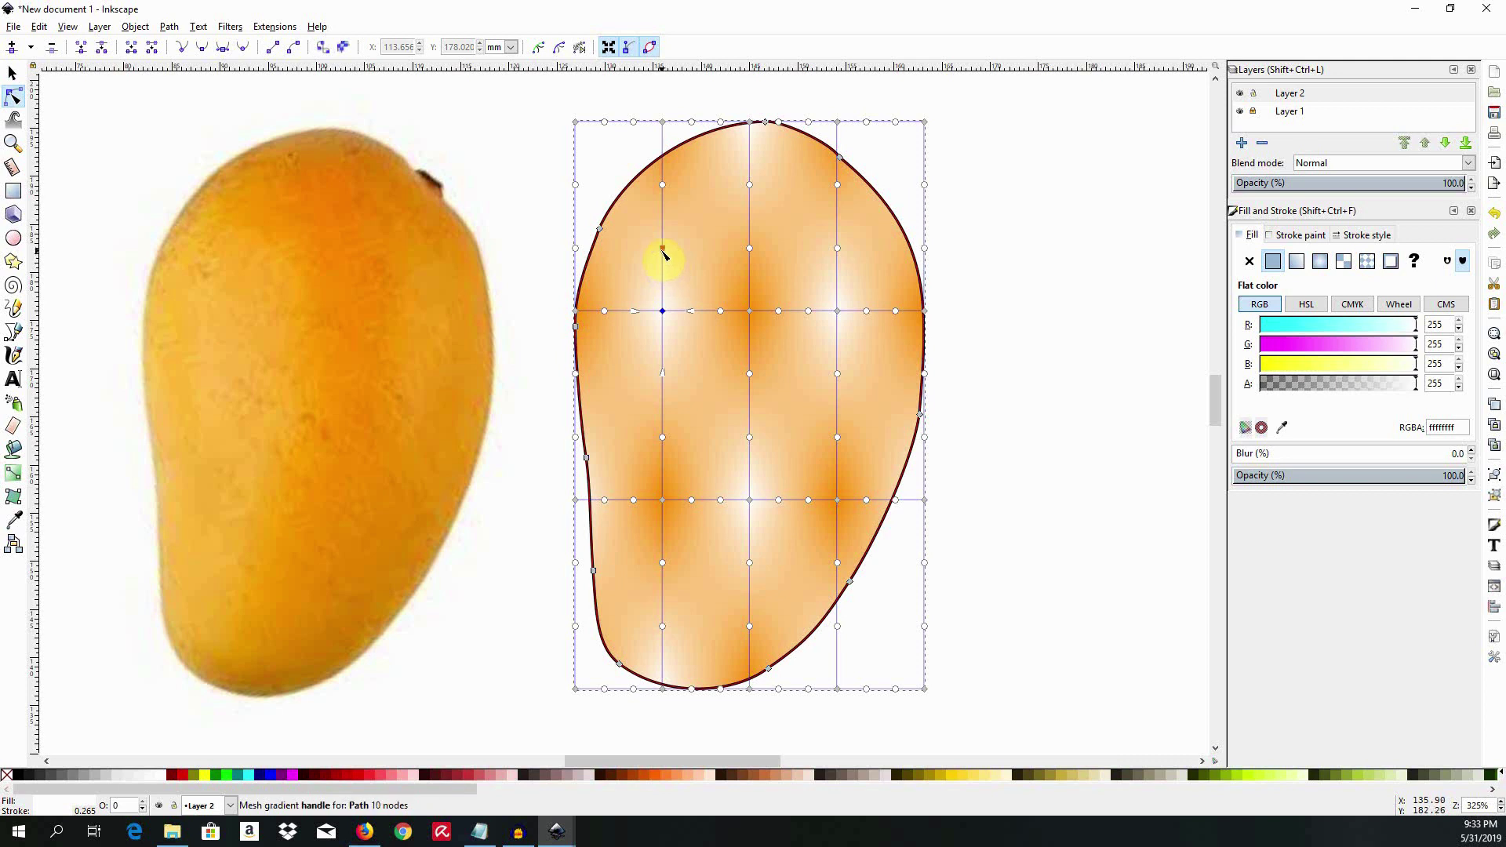
mouse_move(663, 253)
left_mouse_down()
mouse_move(697, 259)
mouse_move(640, 247)
mouse_move(661, 252)
left_mouse_up()
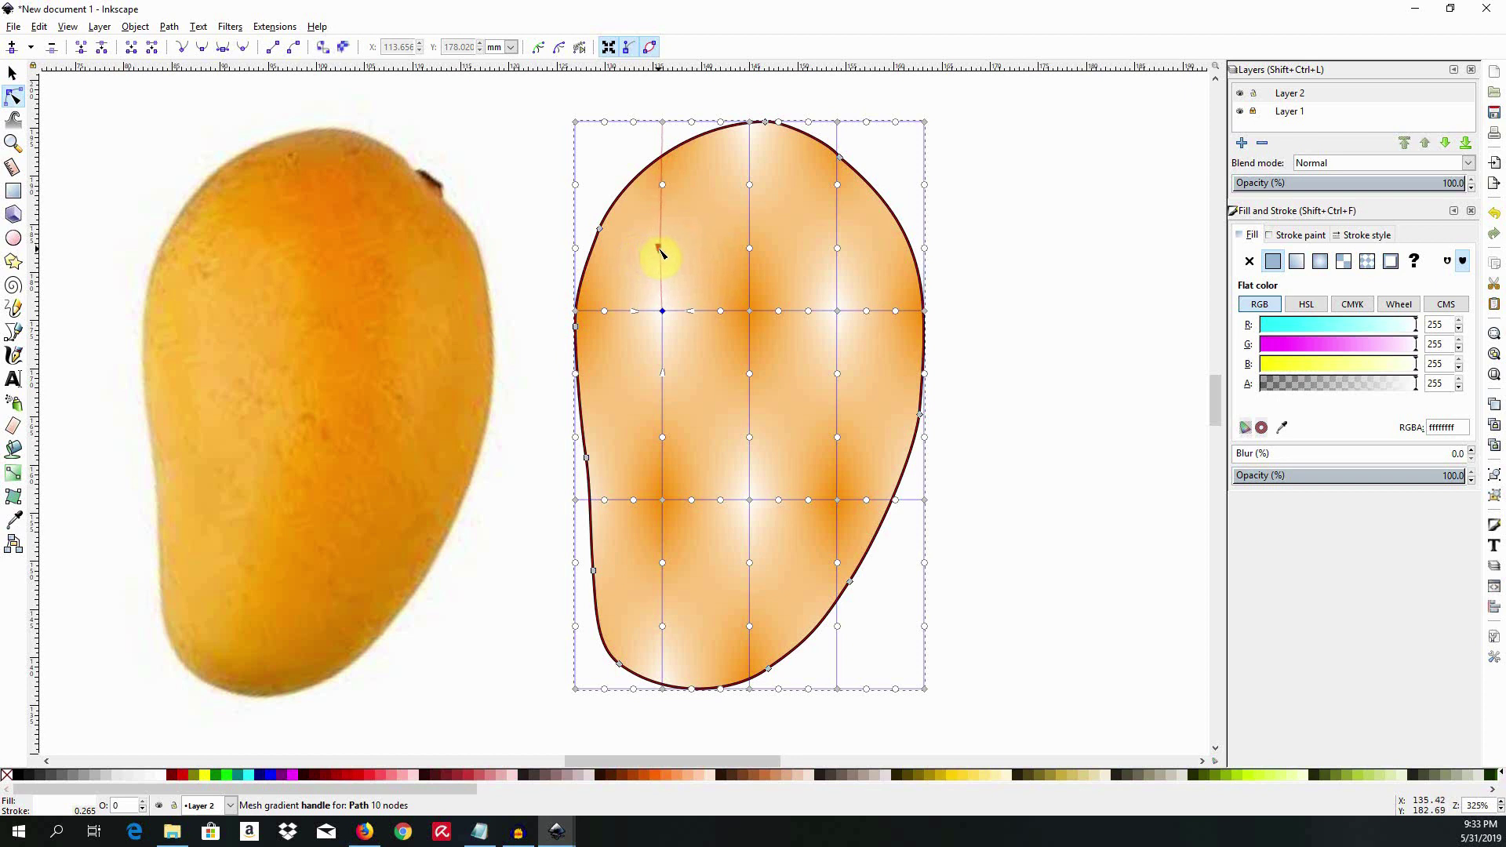
left_click(663, 312)
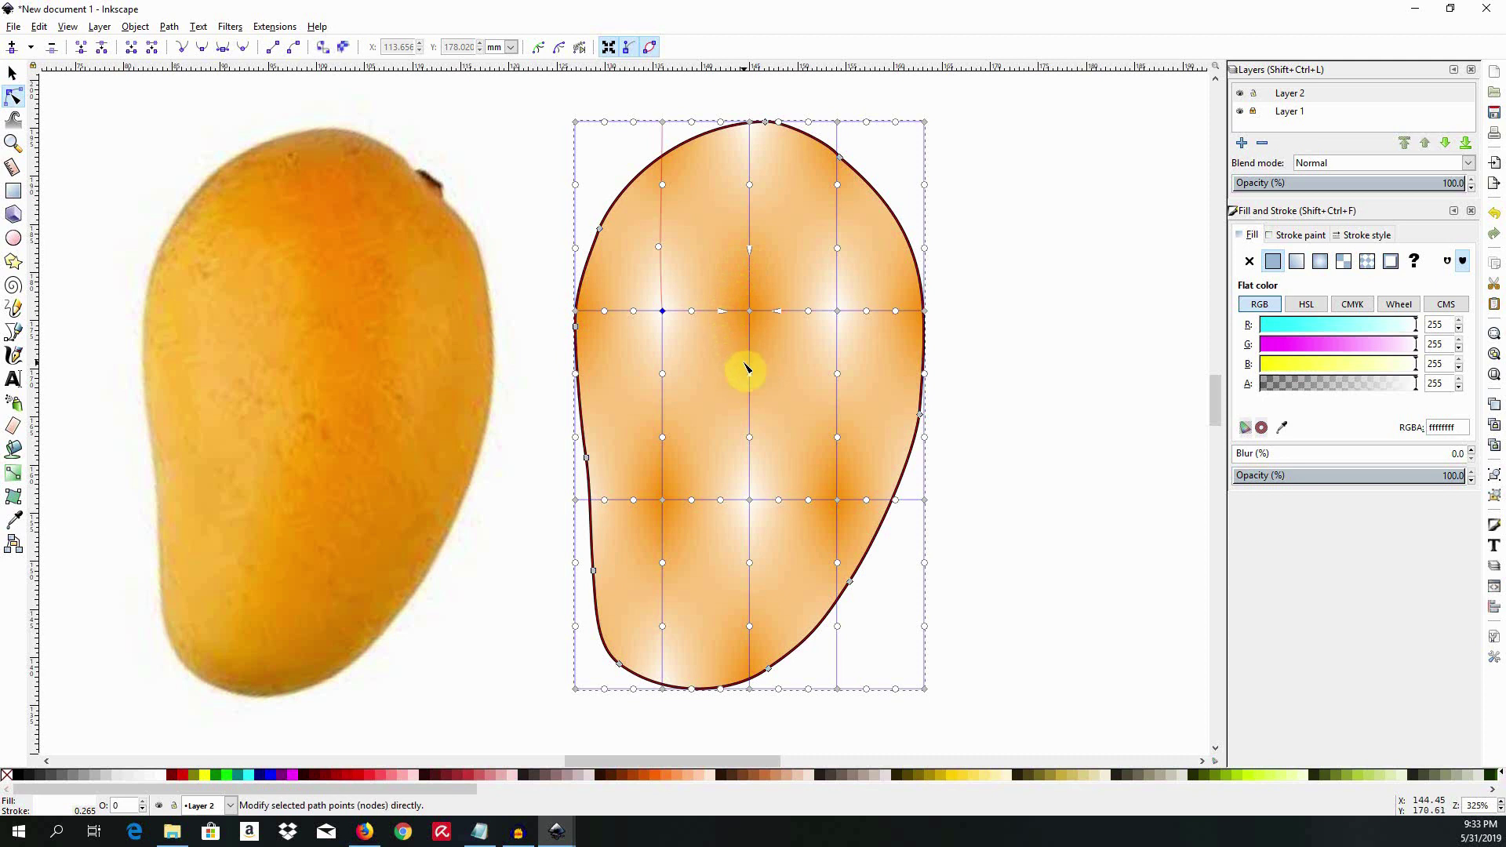
mouse_move(750, 376)
left_mouse_down()
mouse_move(767, 380)
mouse_move(746, 381)
left_mouse_up()
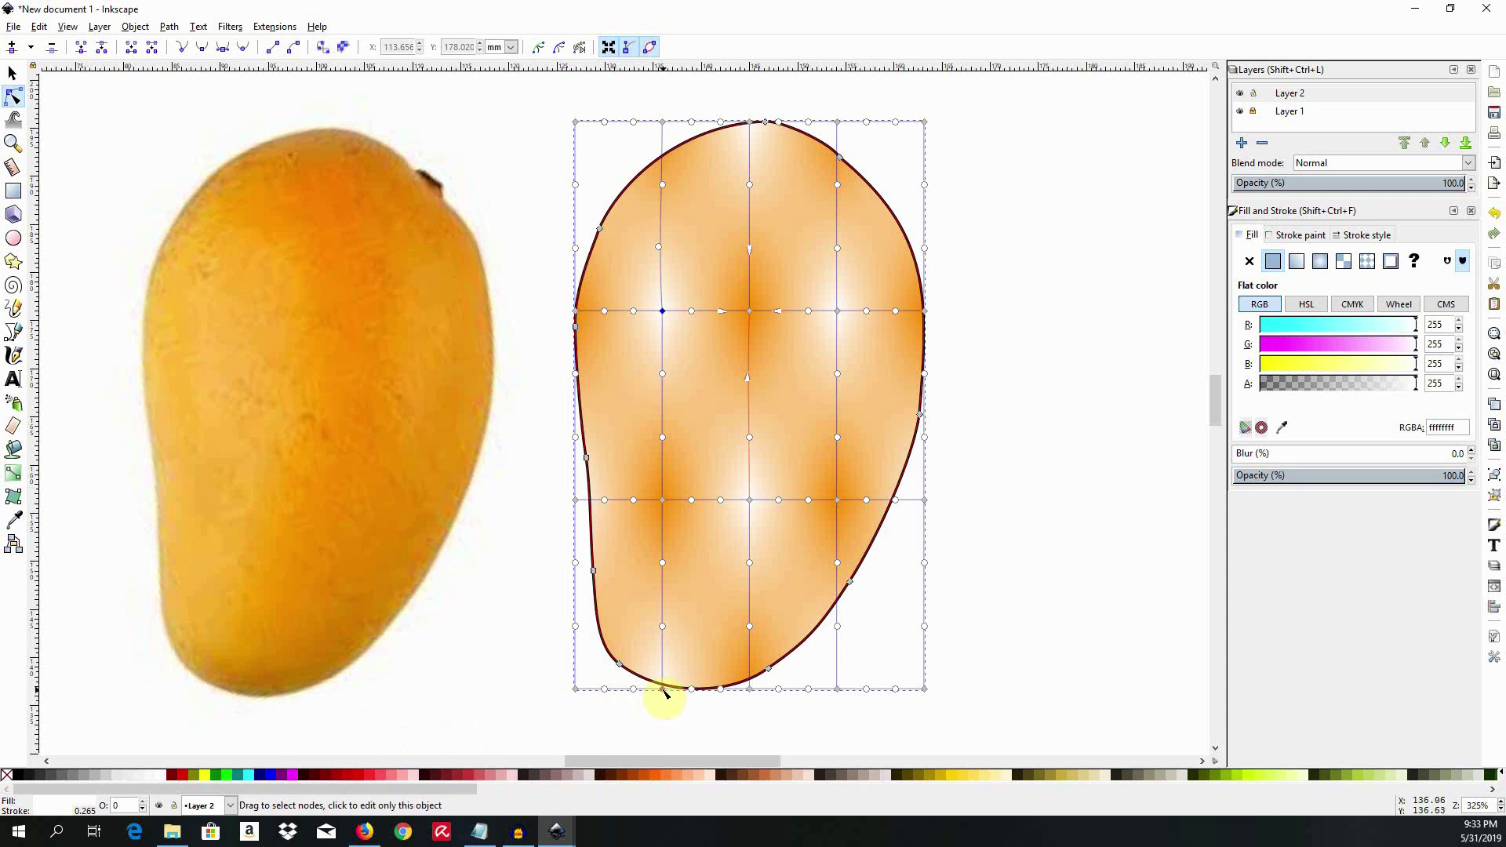
- Slide the bottom-edge mesh nodes sideways so the vertical lines curve toward the base
left_click_drag(663, 692, 730, 695)
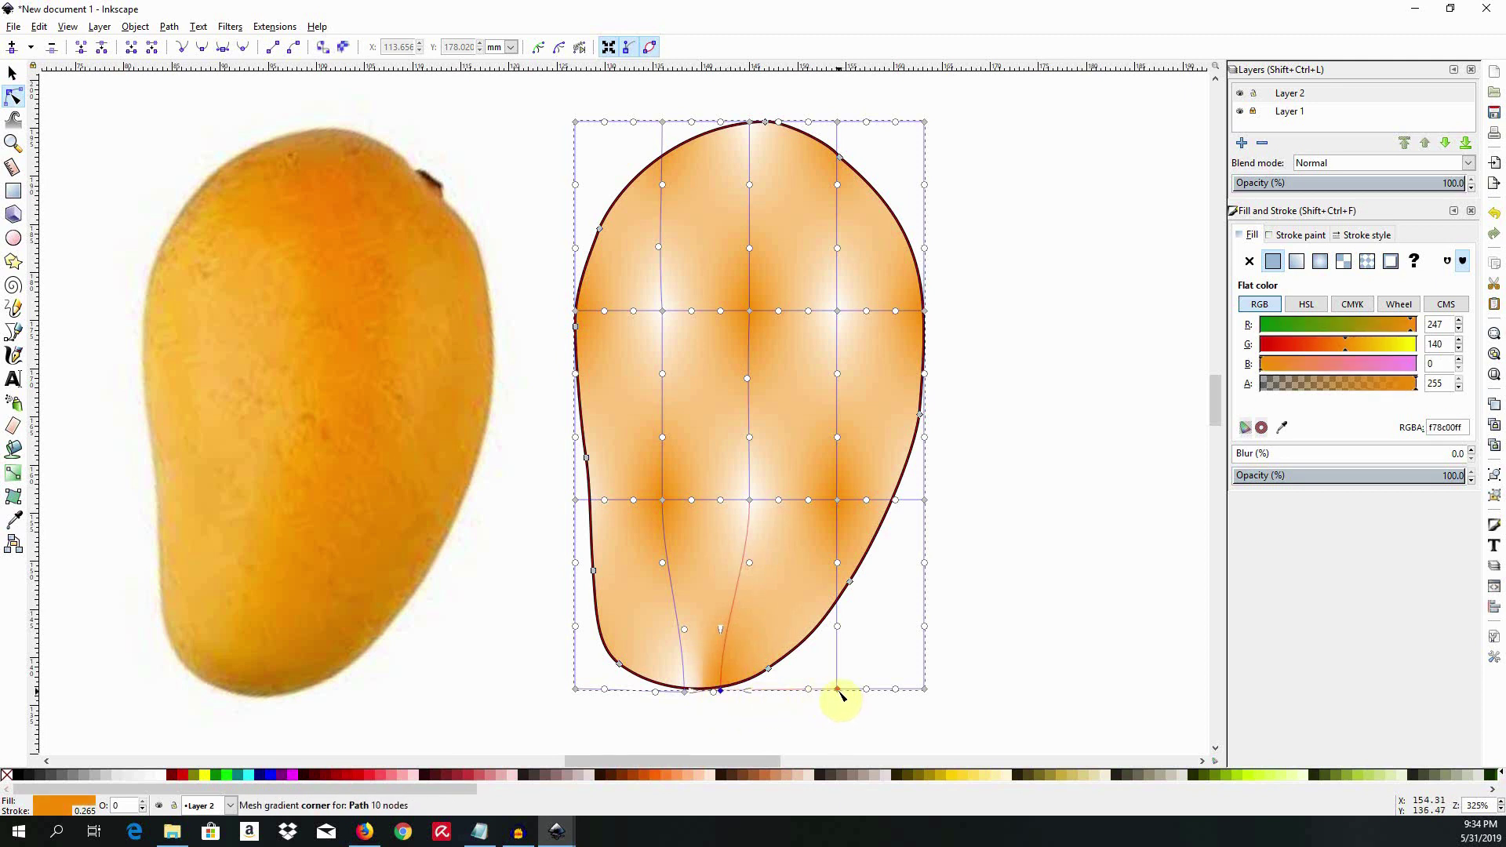
left_click_drag(838, 689, 768, 700)
left_click_drag(895, 690, 822, 694)
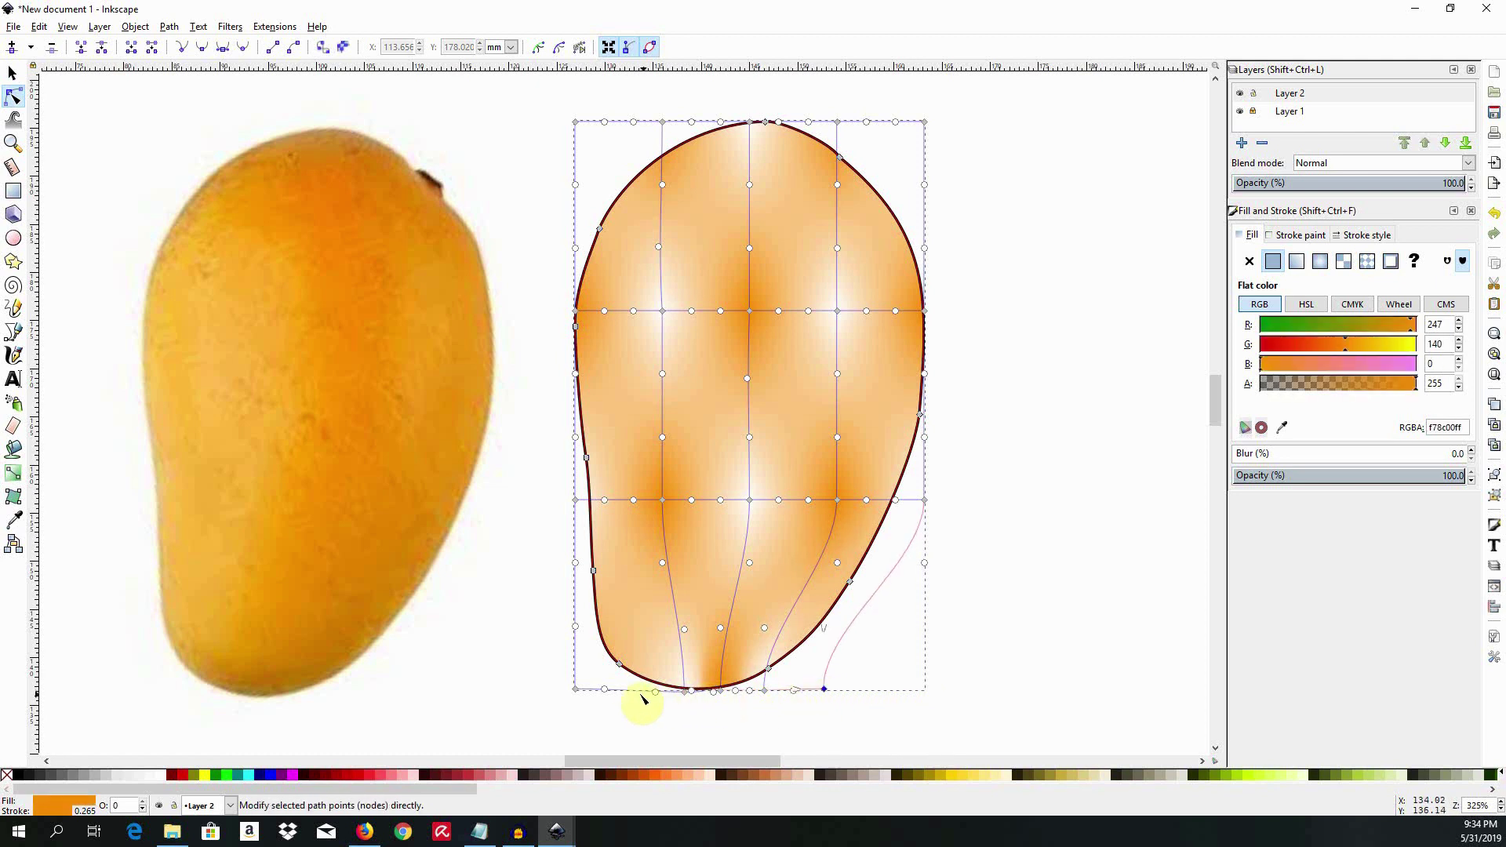
left_click_drag(576, 690, 602, 695)
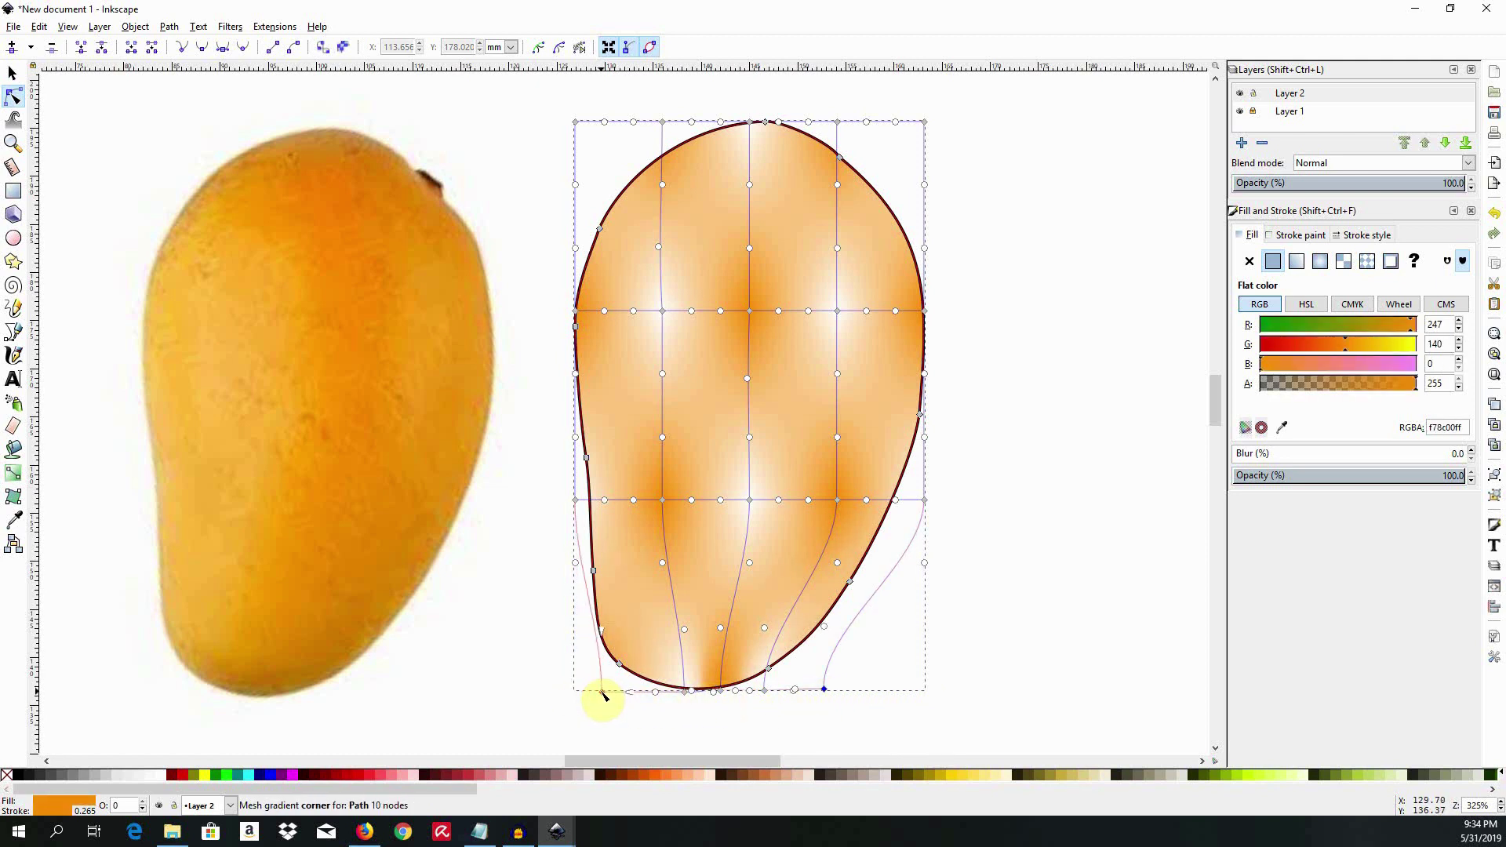
- Nudge a bottom corner left and bend the lower left and central mesh lines
left_click(682, 700)
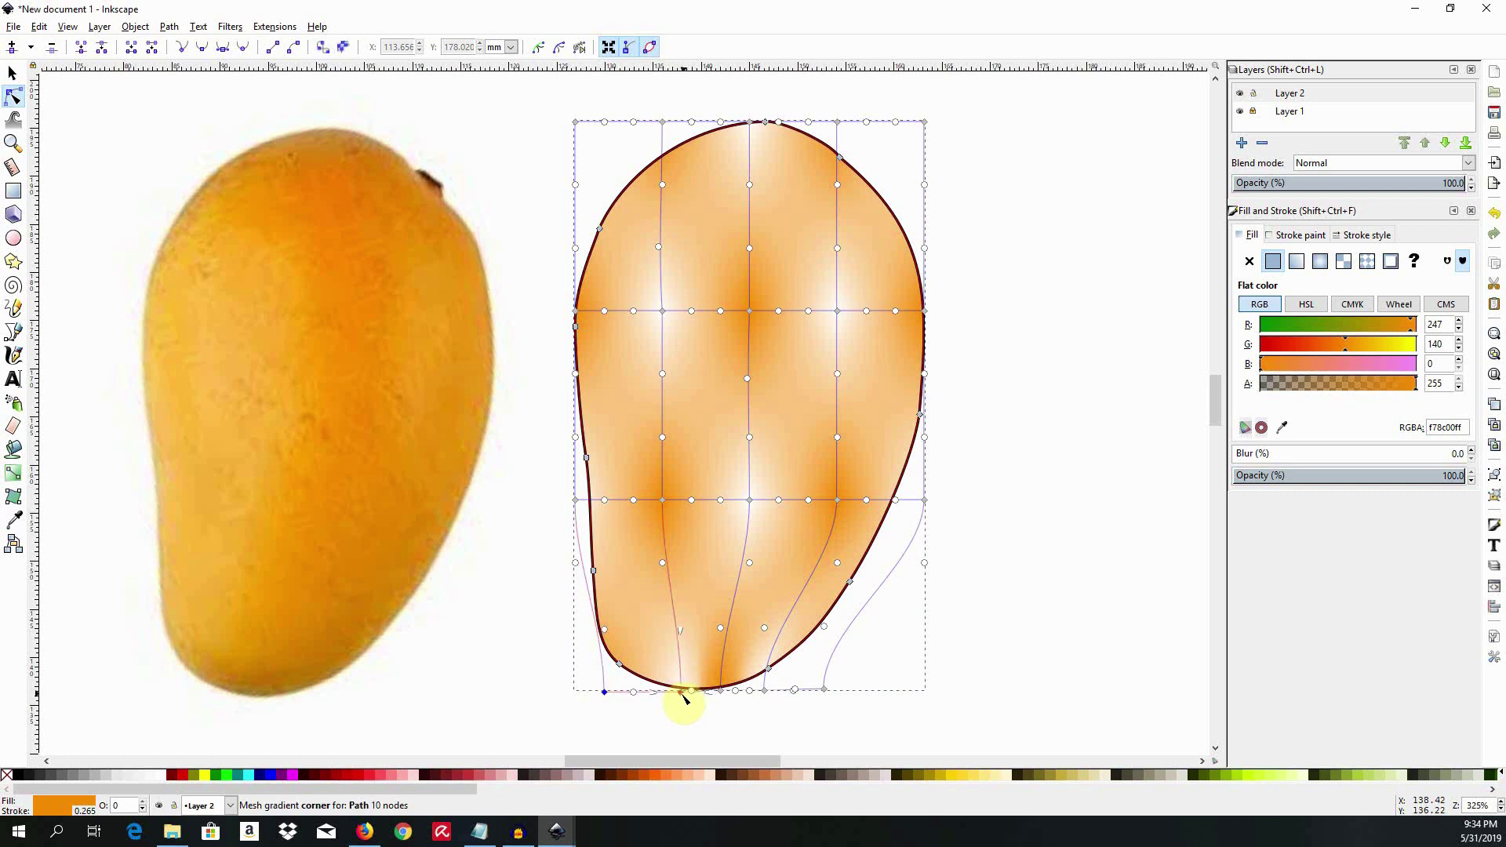
left_click(683, 700)
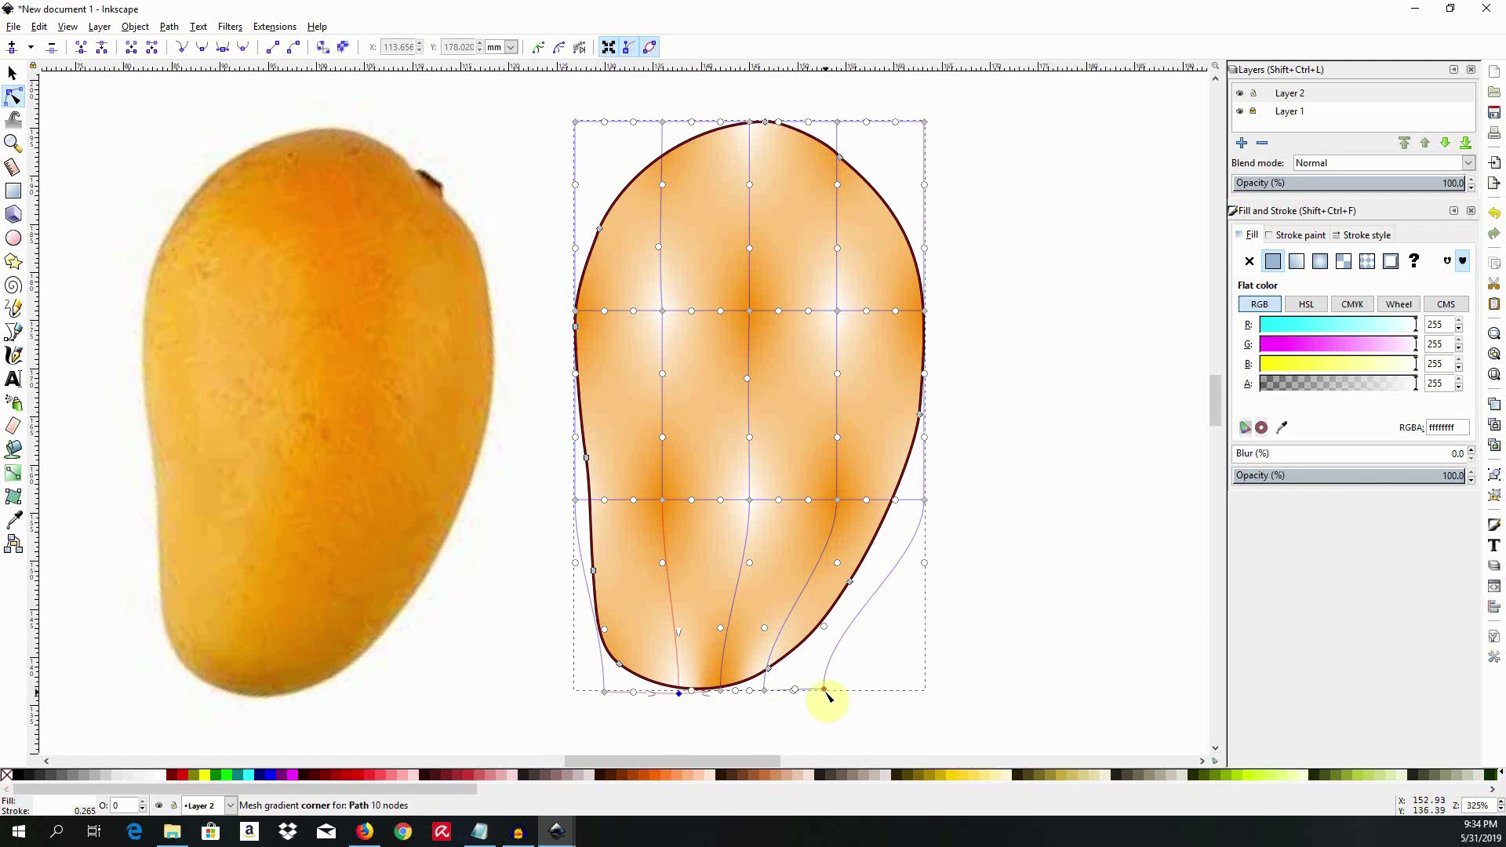
left_click_drag(826, 690, 818, 692)
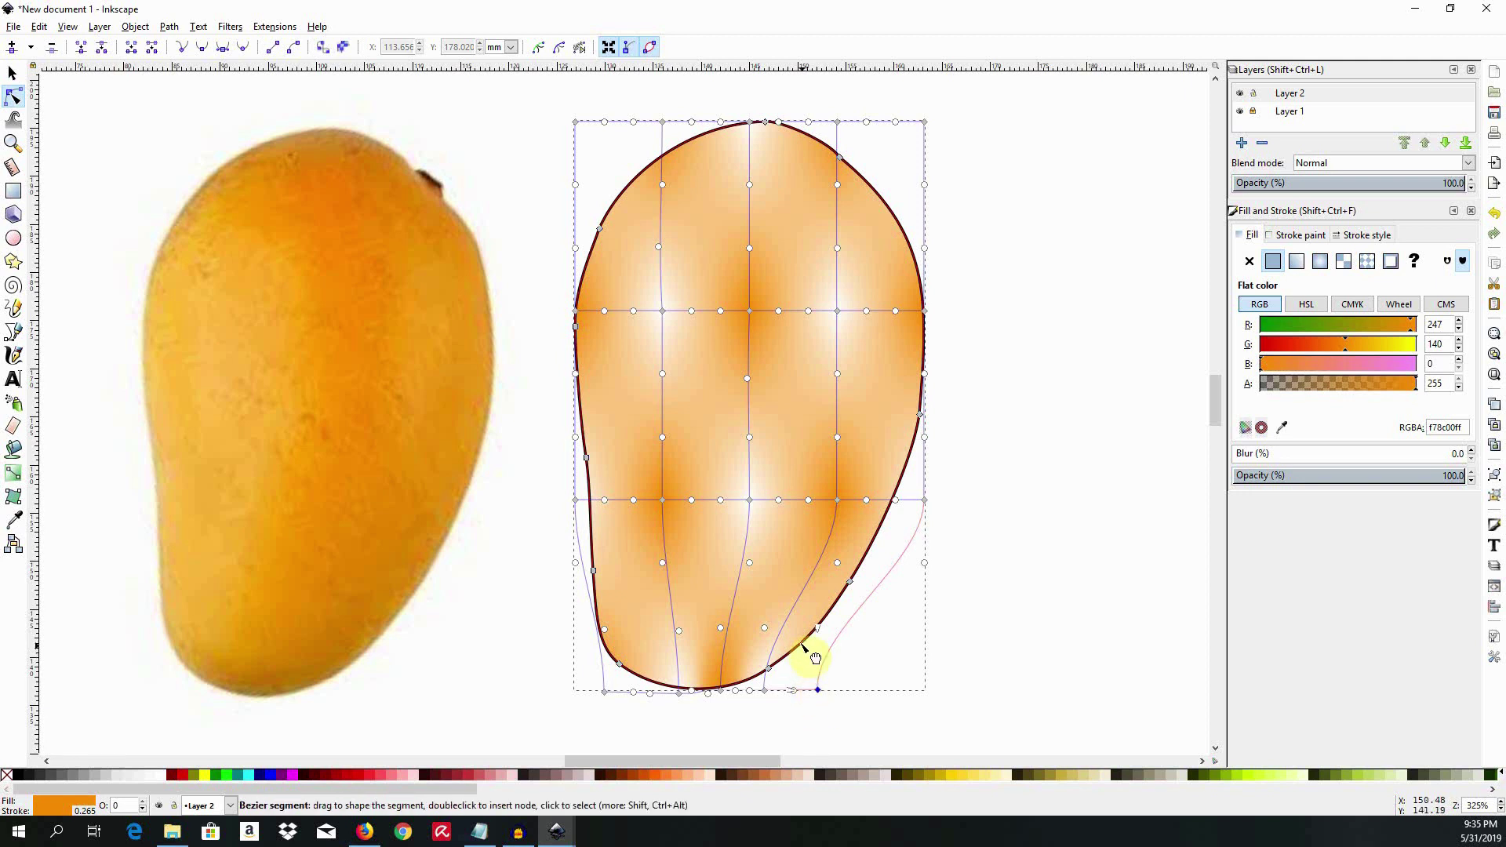
left_click_drag(757, 566, 761, 568)
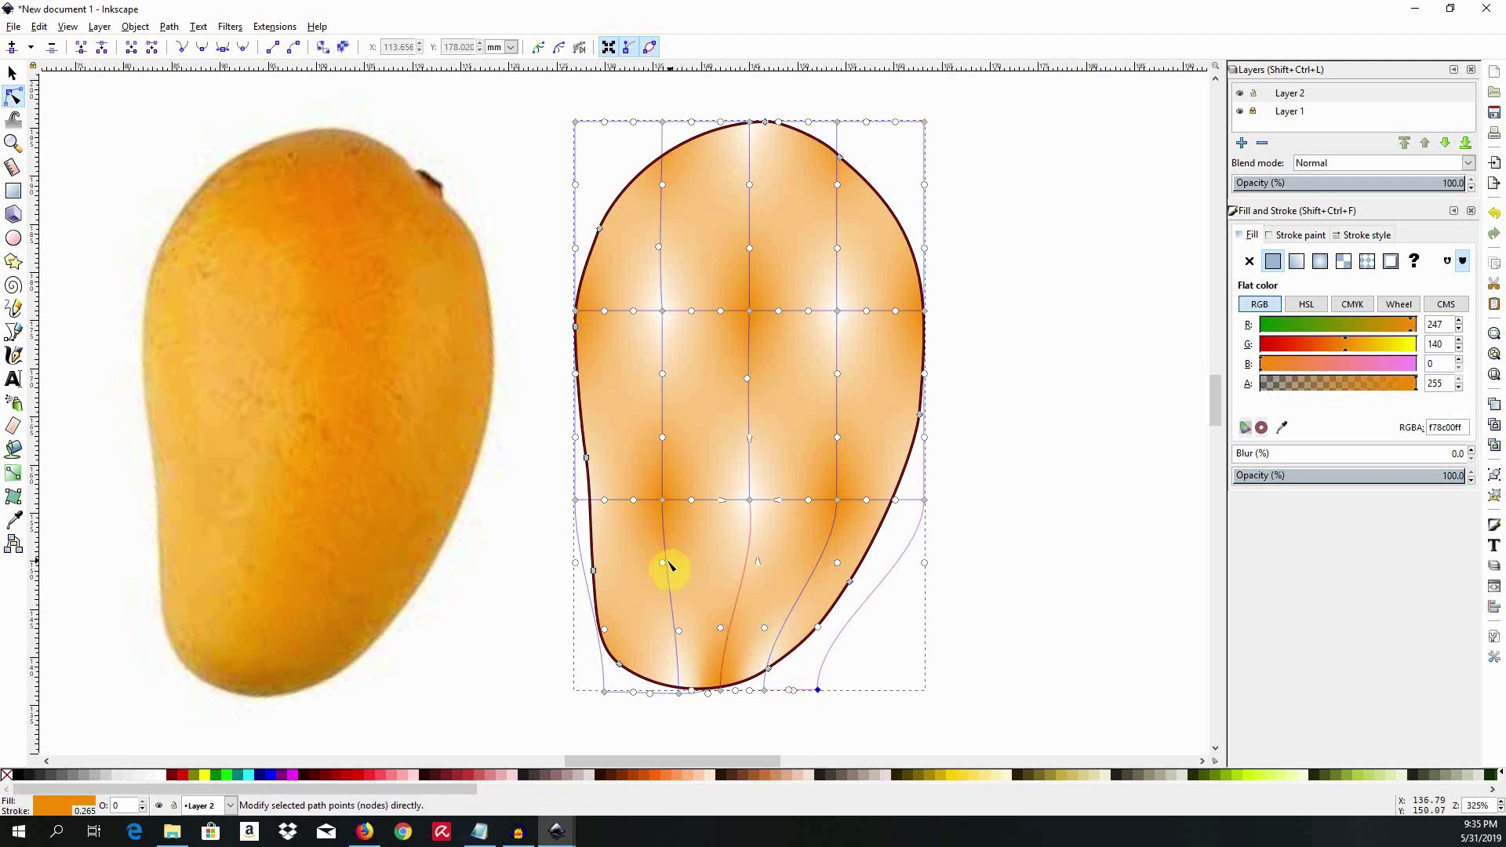
left_click_drag(662, 563, 648, 568)
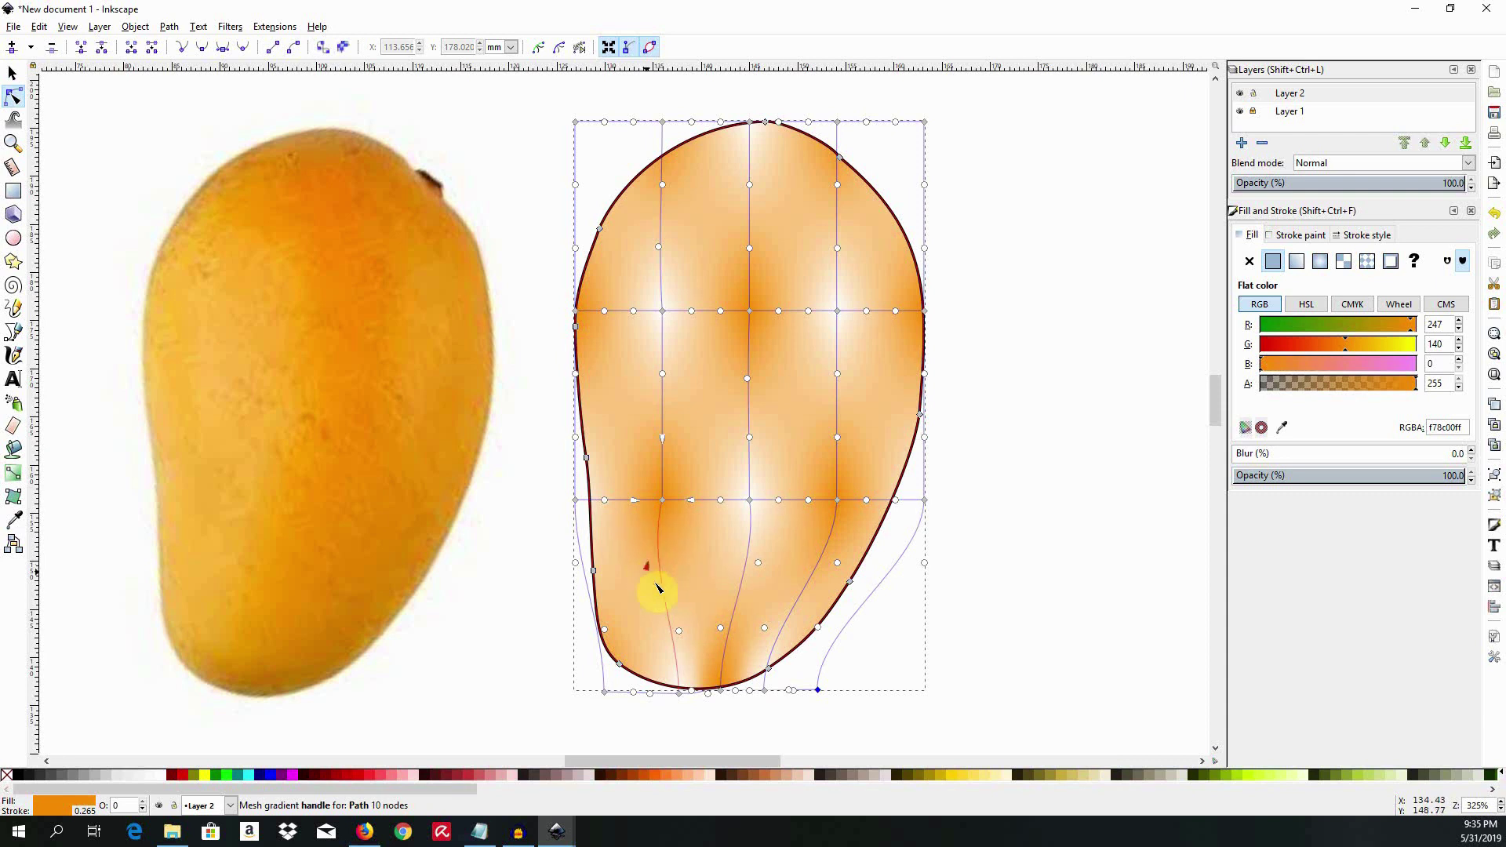
- Pull the top mesh corners inward and shift the left-side nodes to follow the mango outline
left_click_drag(679, 630, 666, 632)
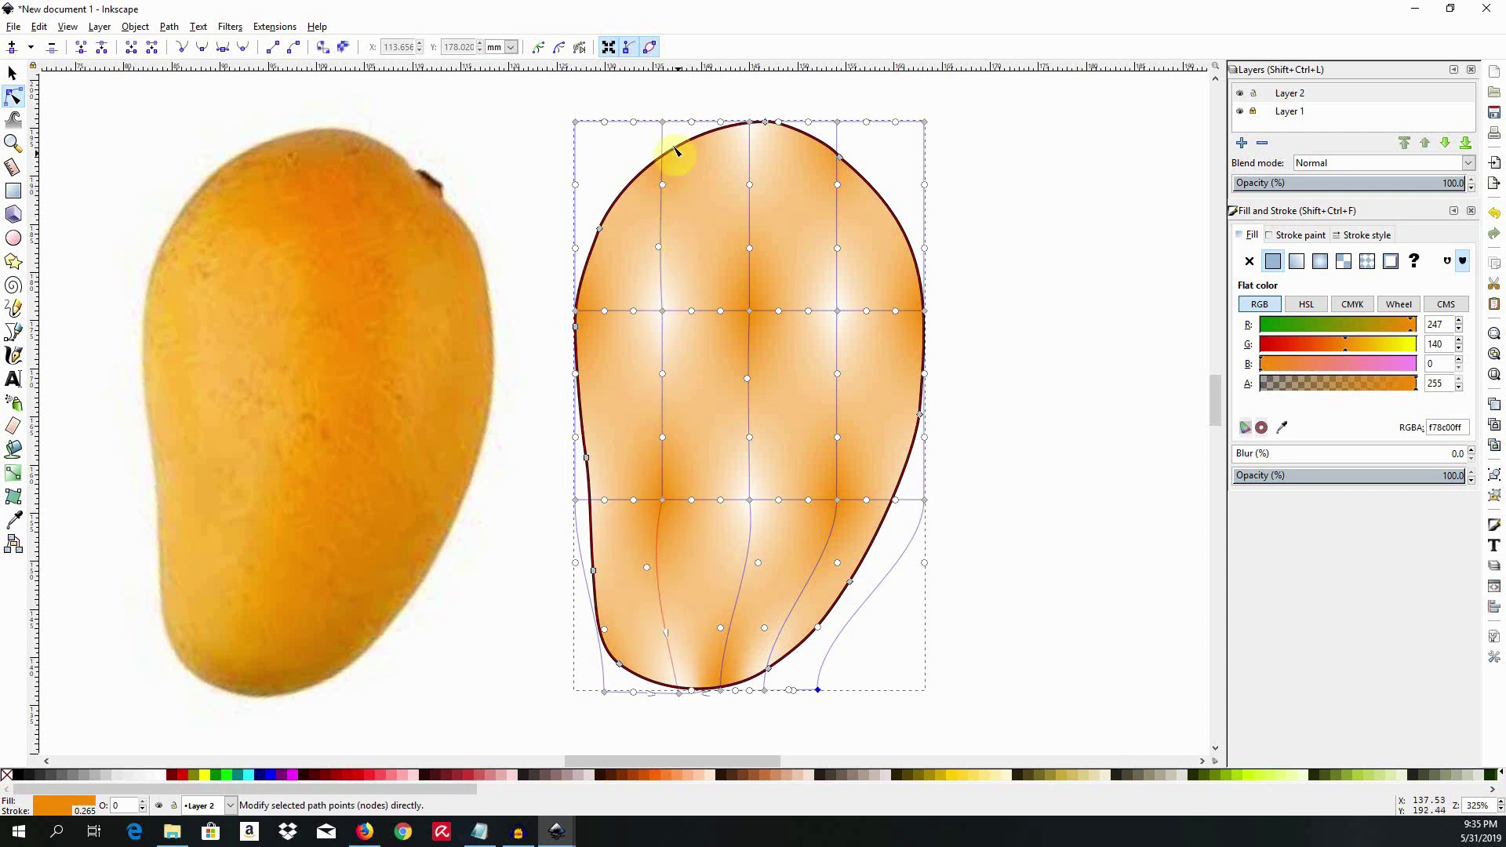
left_click_drag(663, 123, 713, 121)
left_click_drag(578, 126, 626, 128)
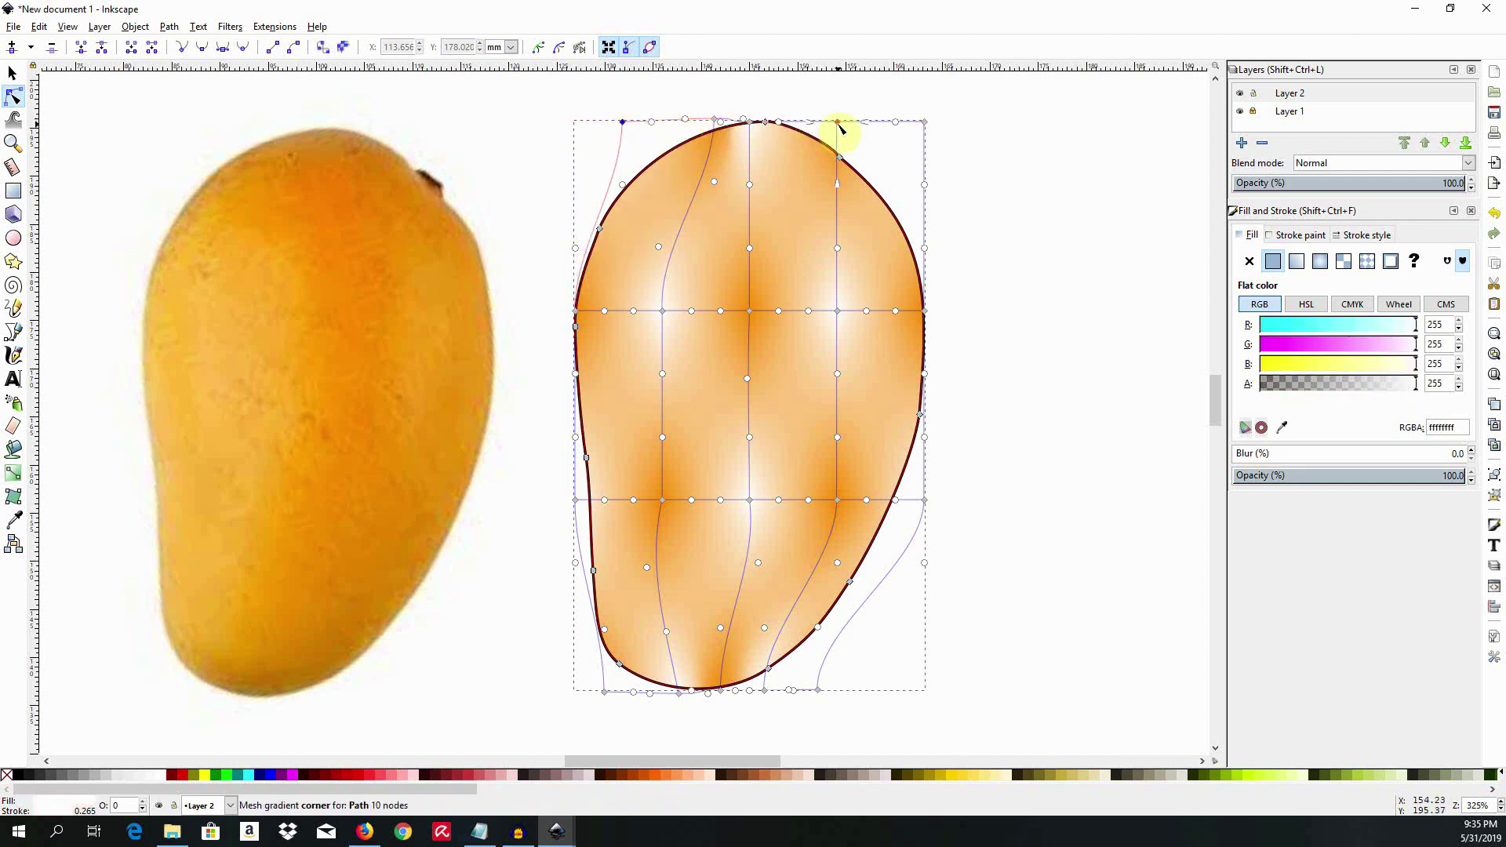
left_click_drag(816, 120, 800, 122)
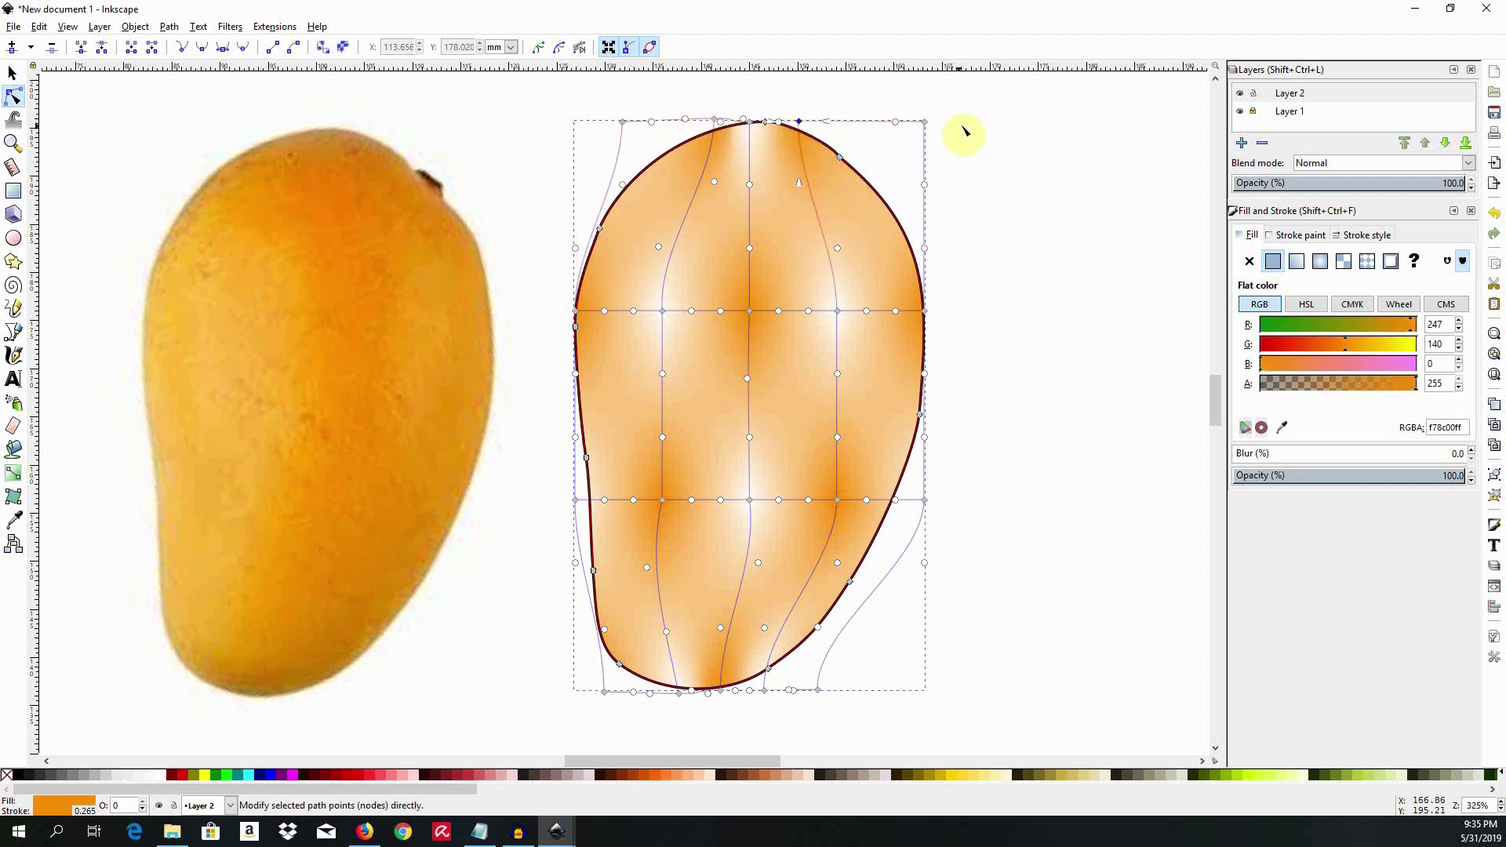
left_click_drag(924, 122, 887, 121)
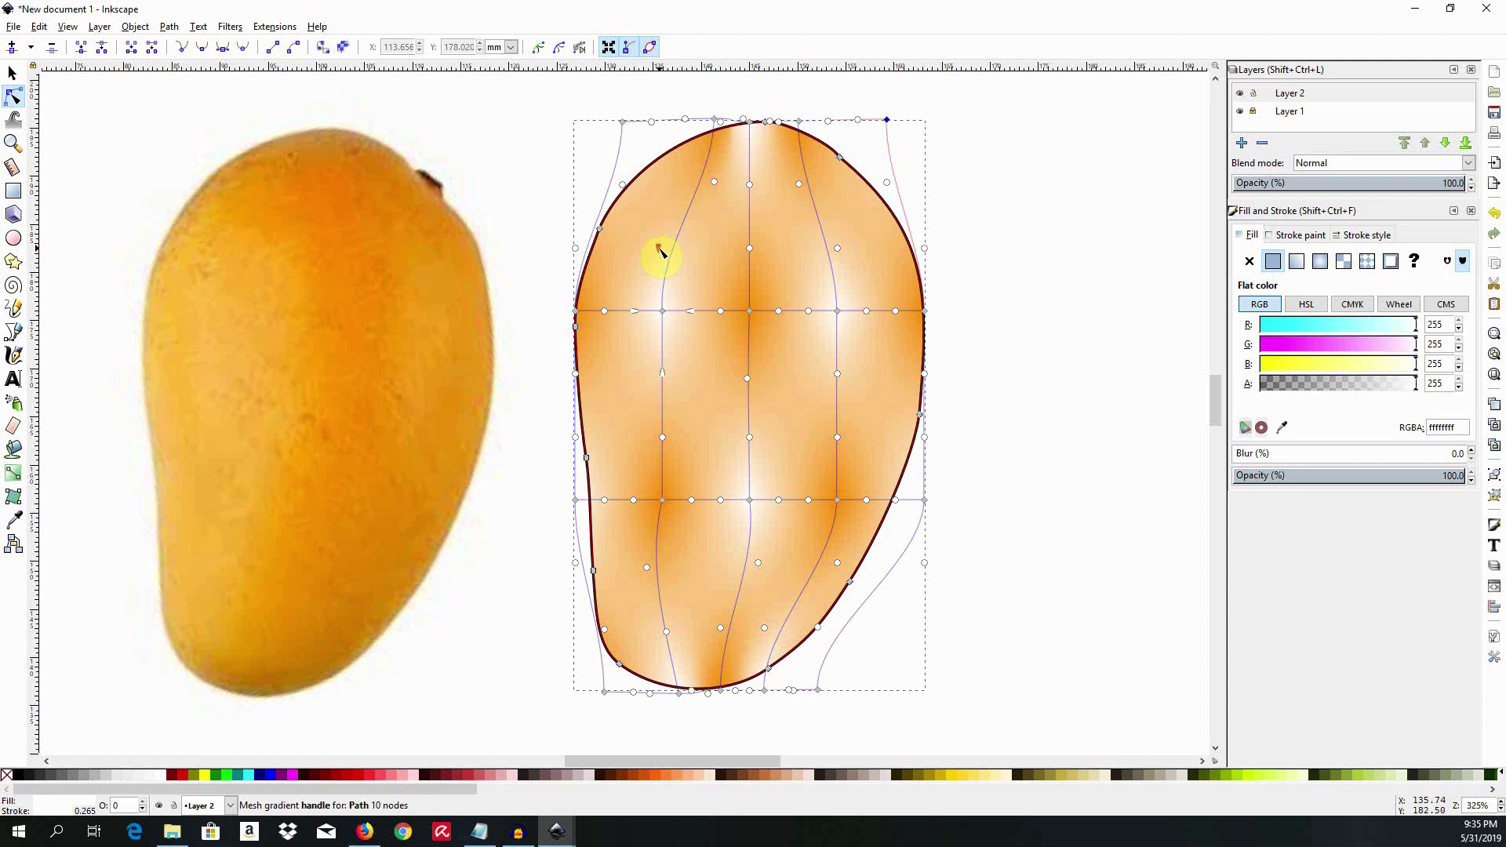
left_click_drag(663, 311, 651, 313)
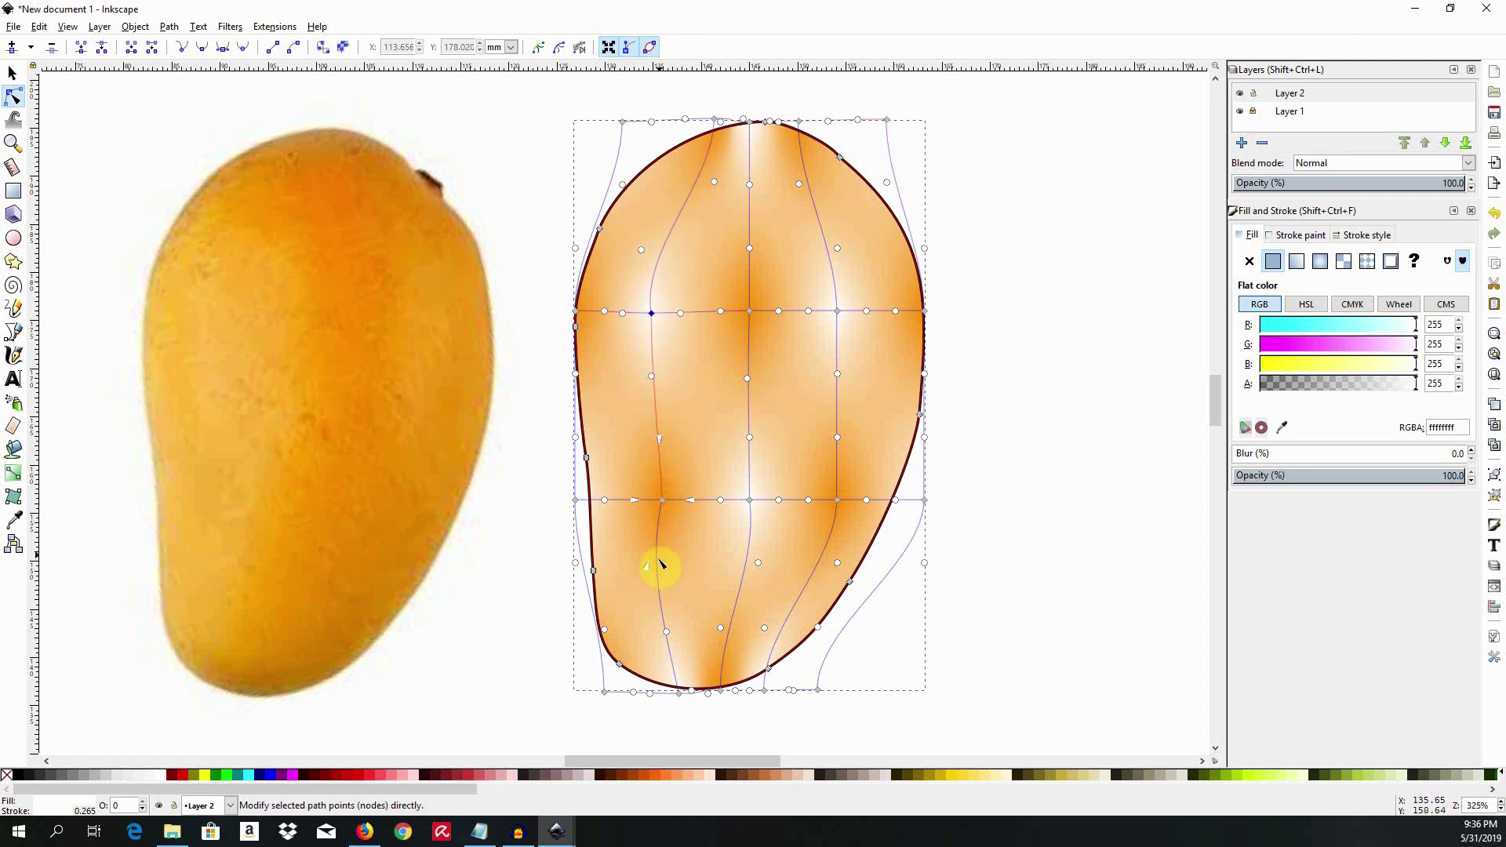
left_click_drag(661, 501, 672, 508)
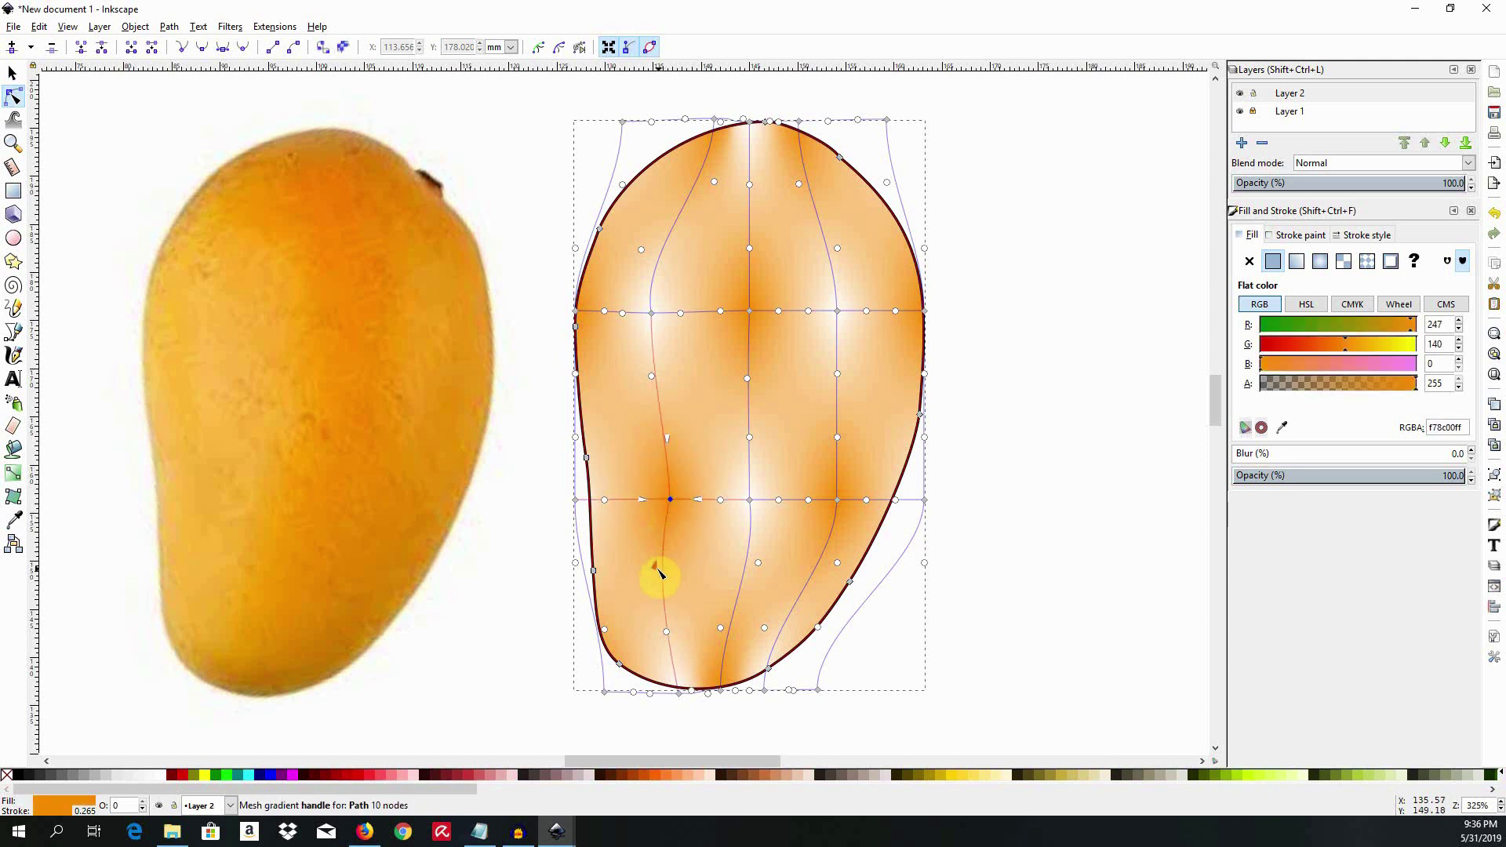
- Adjust the lower-left curve and move the right-side mesh nodes outward
left_click_drag(659, 575, 664, 577)
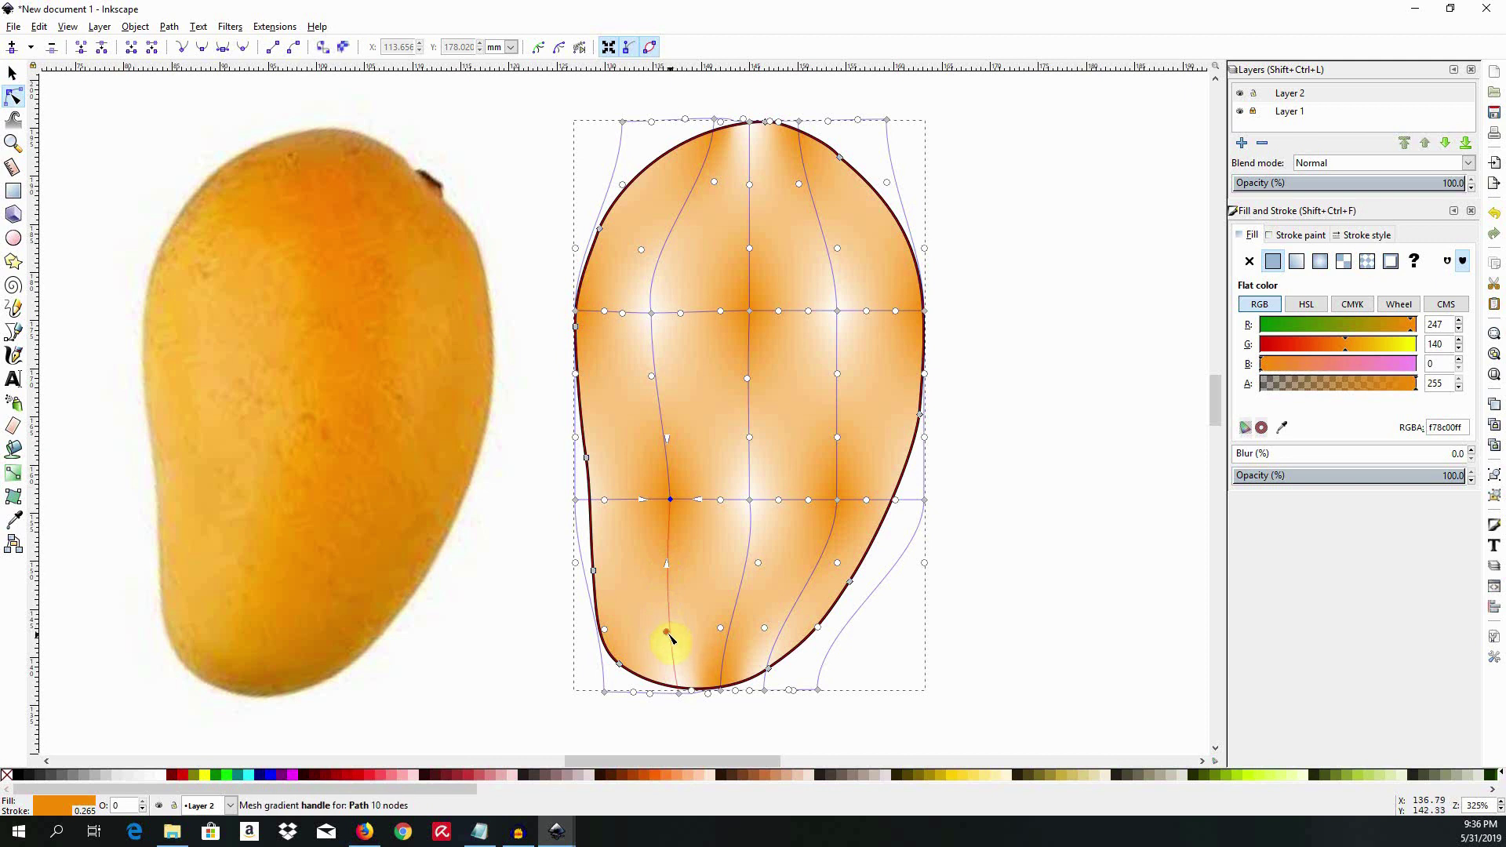
left_click_drag(669, 637, 650, 638)
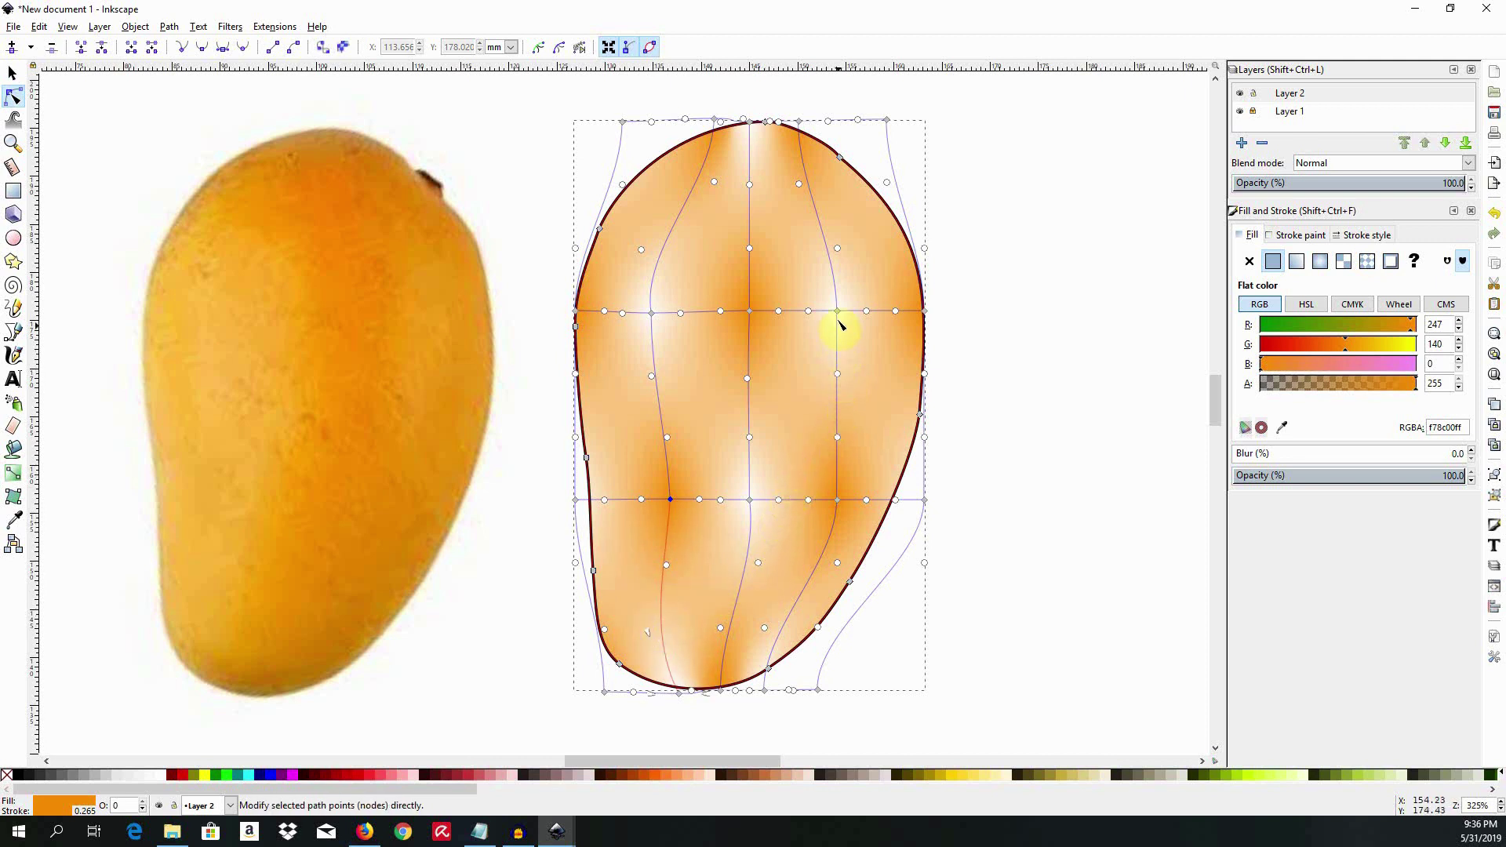
left_click_drag(838, 311, 855, 316)
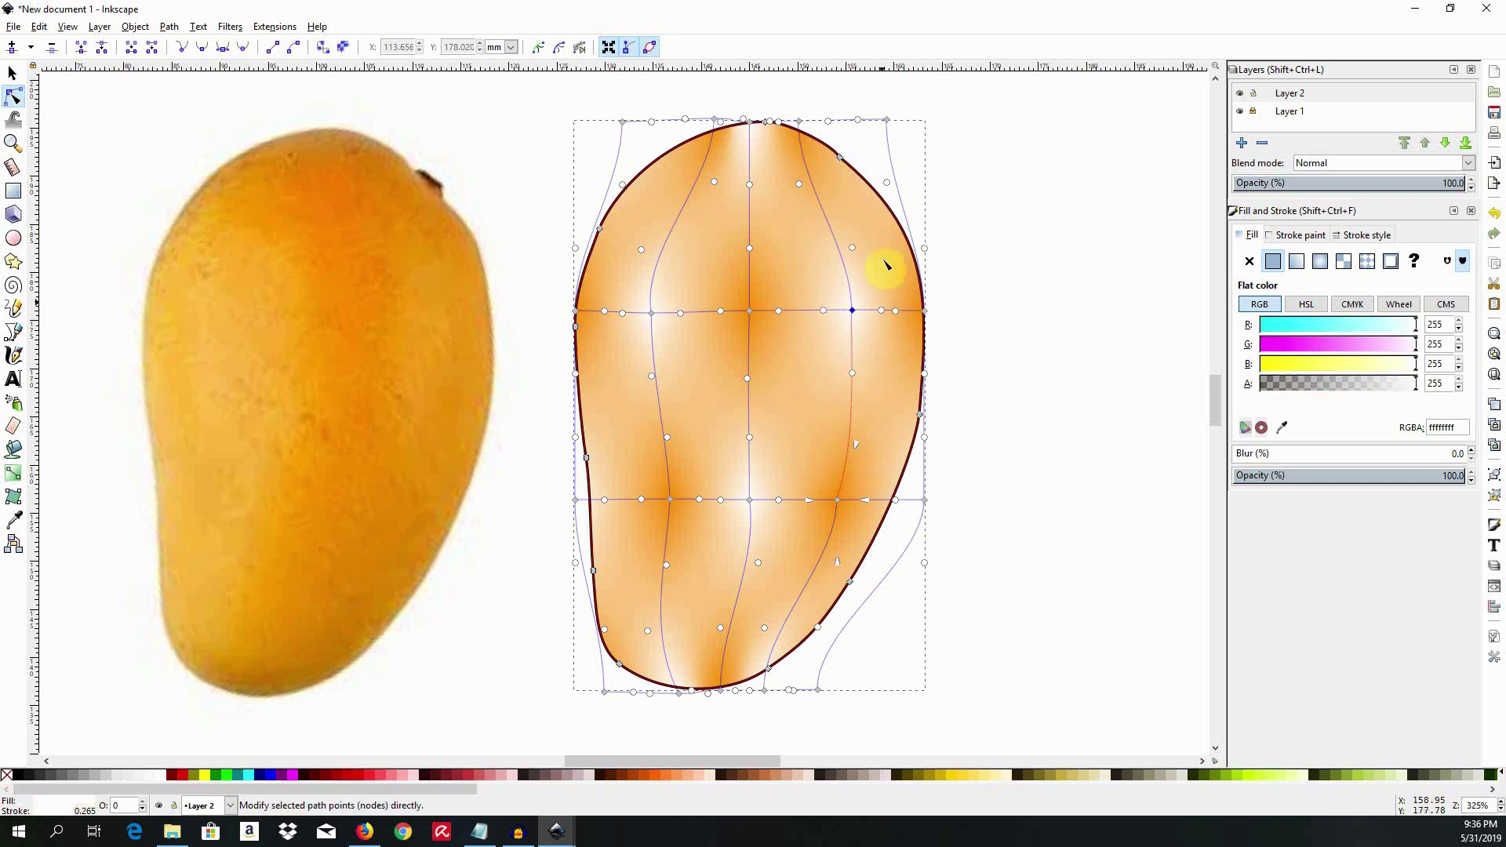
left_click_drag(838, 501, 844, 503)
left_click(843, 502)
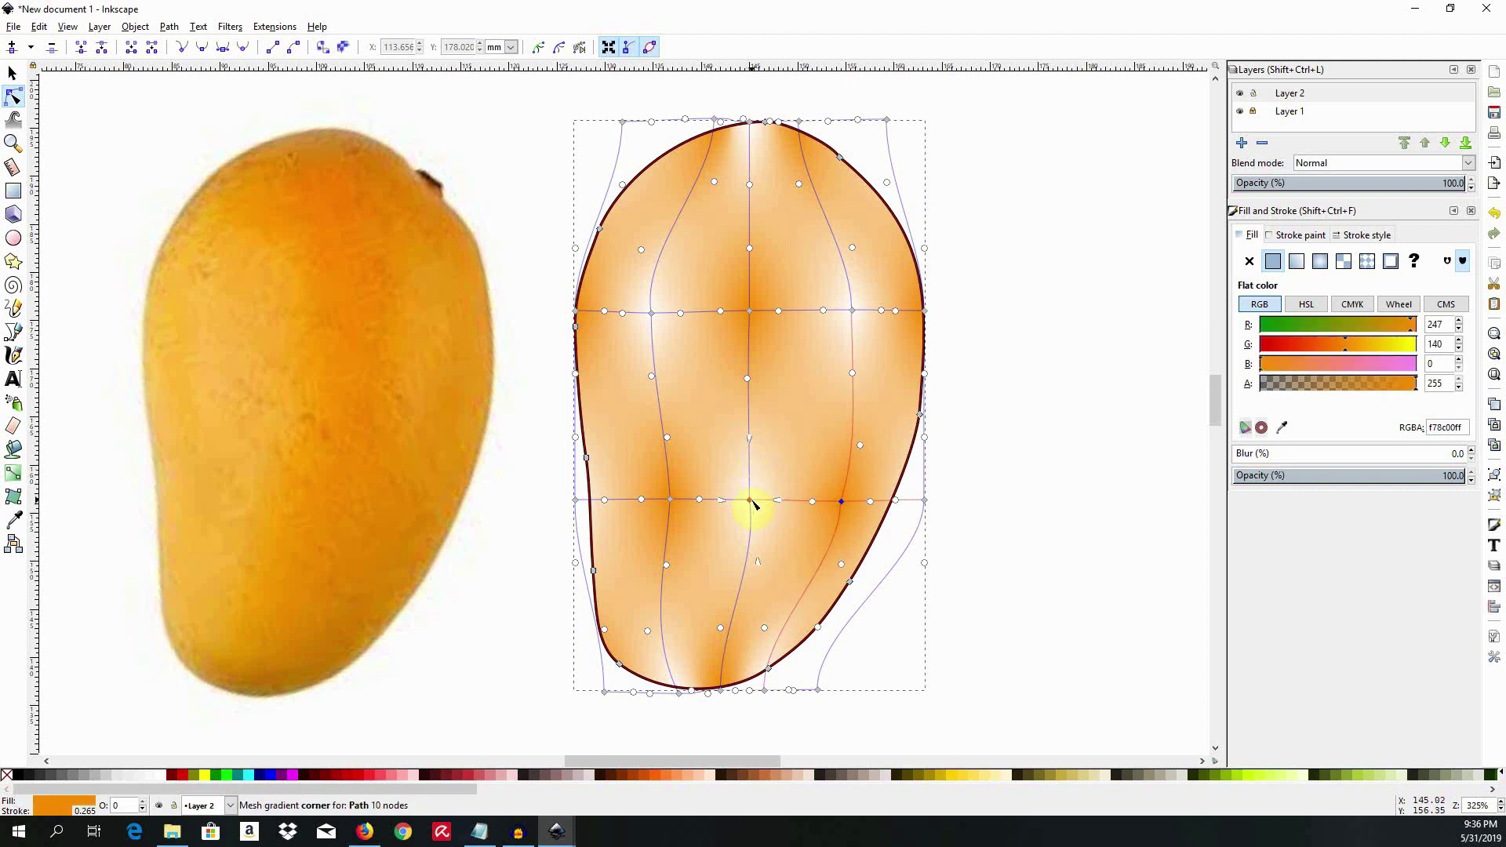
- Move the central lower node right and curve the central and right vertical lines
left_click_drag(750, 501, 851, 500)
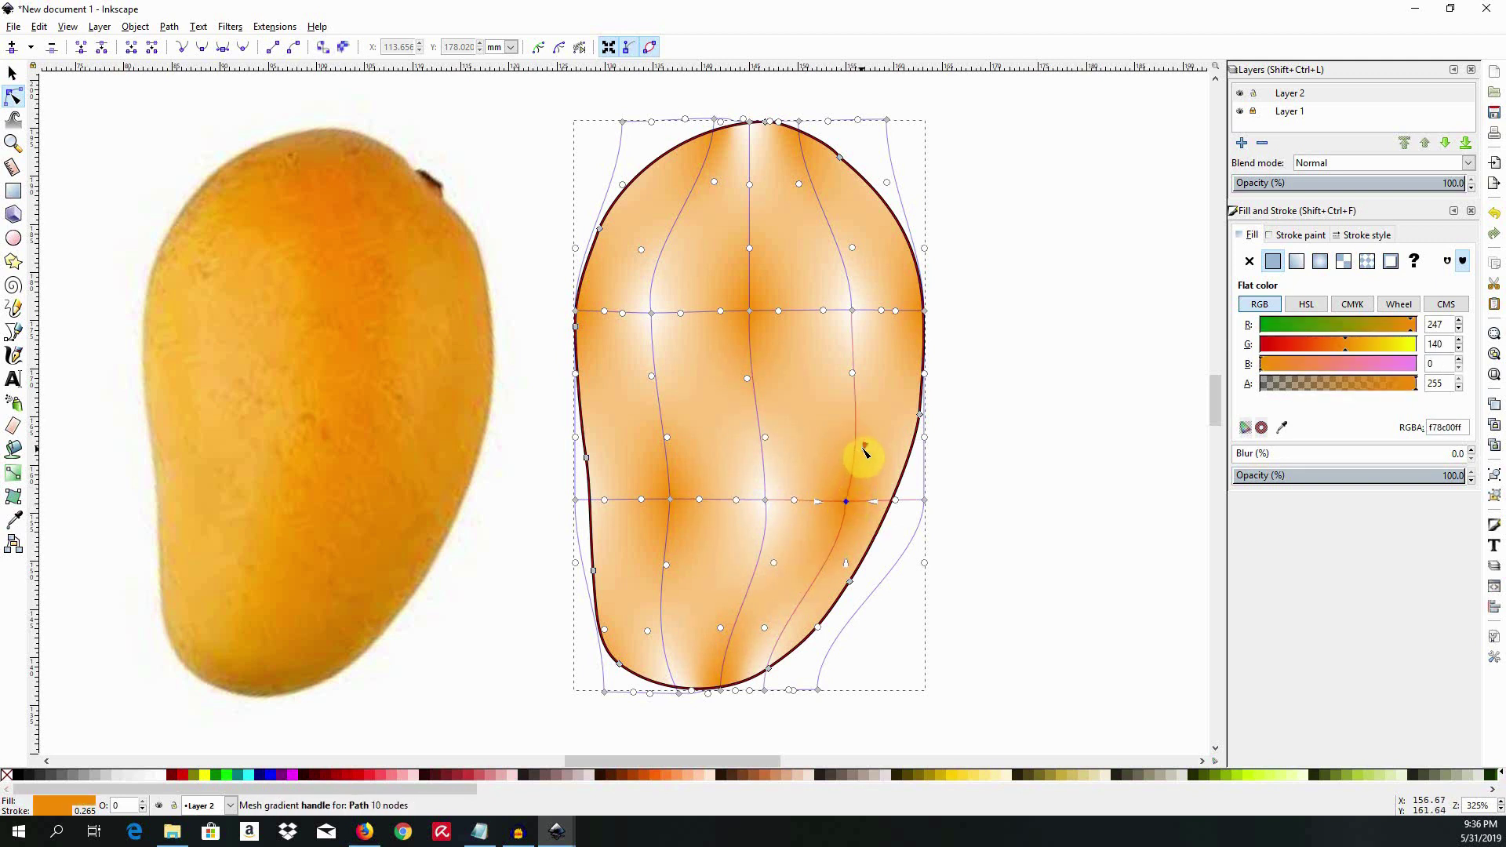
left_click_drag(864, 447, 860, 447)
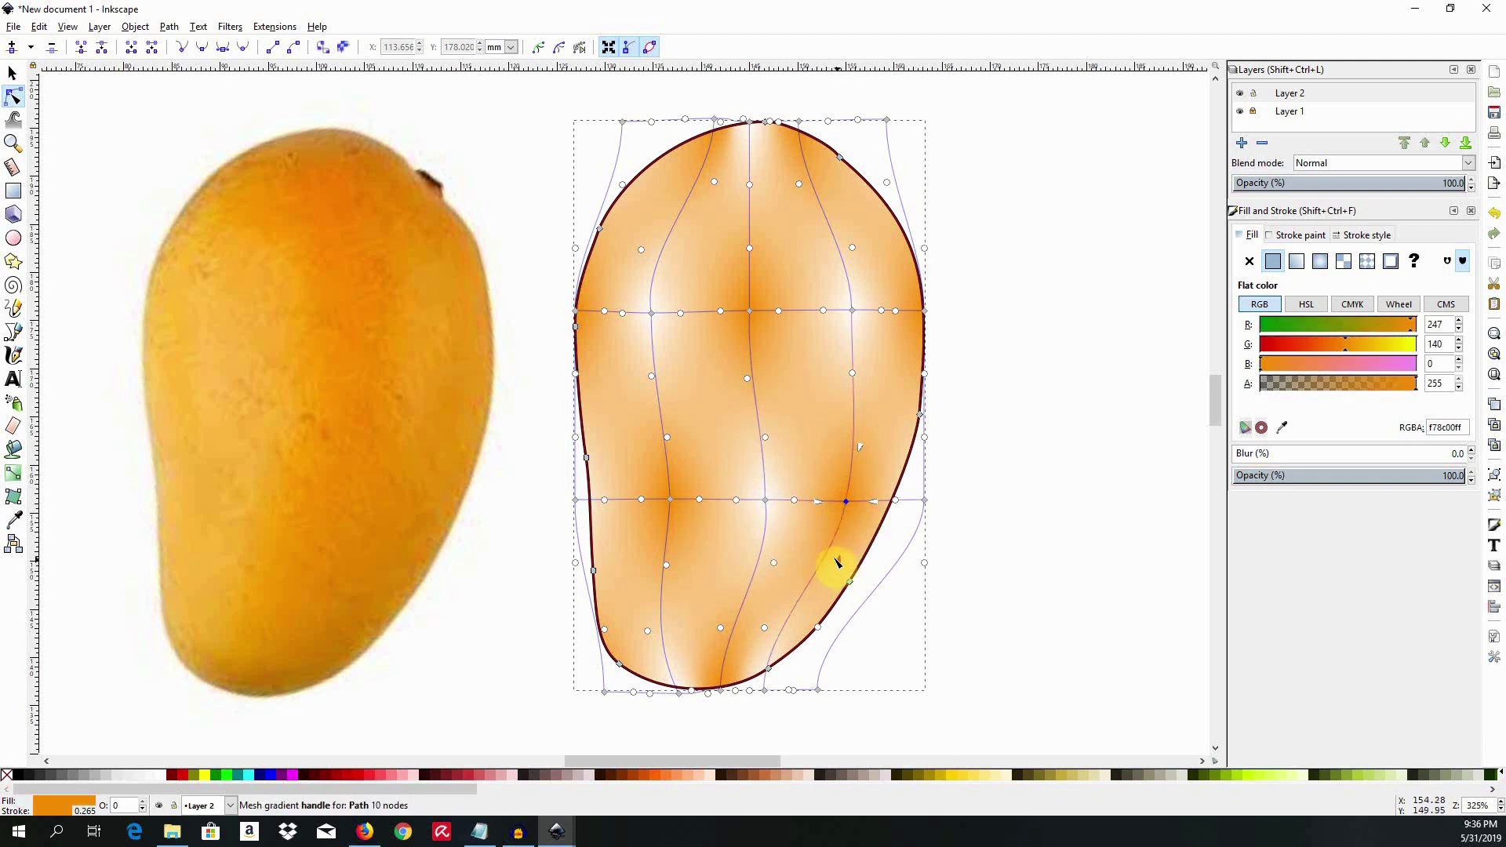
left_click_drag(835, 561, 830, 558)
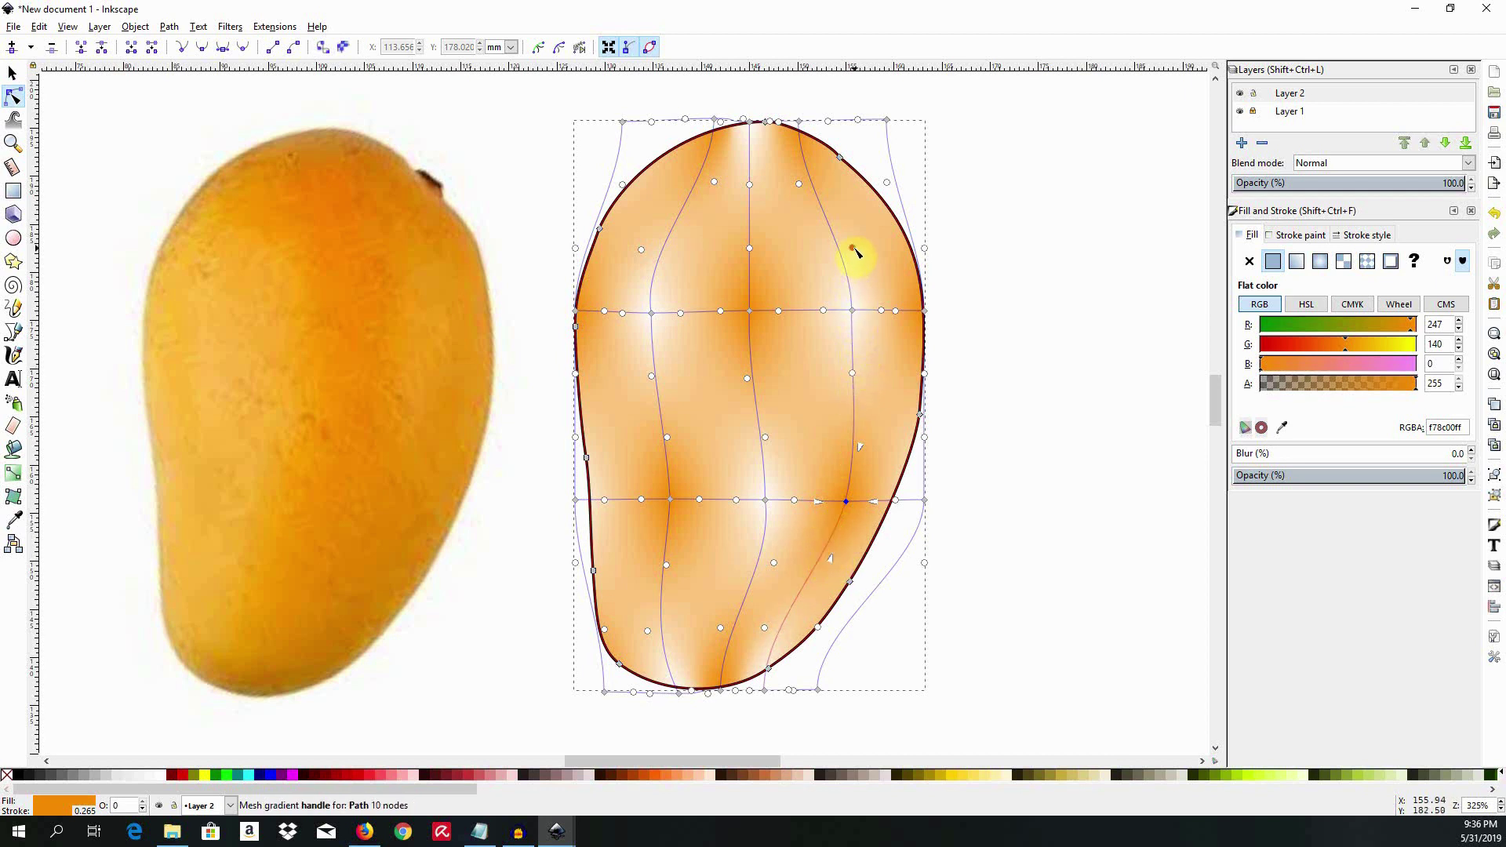
left_click(749, 311)
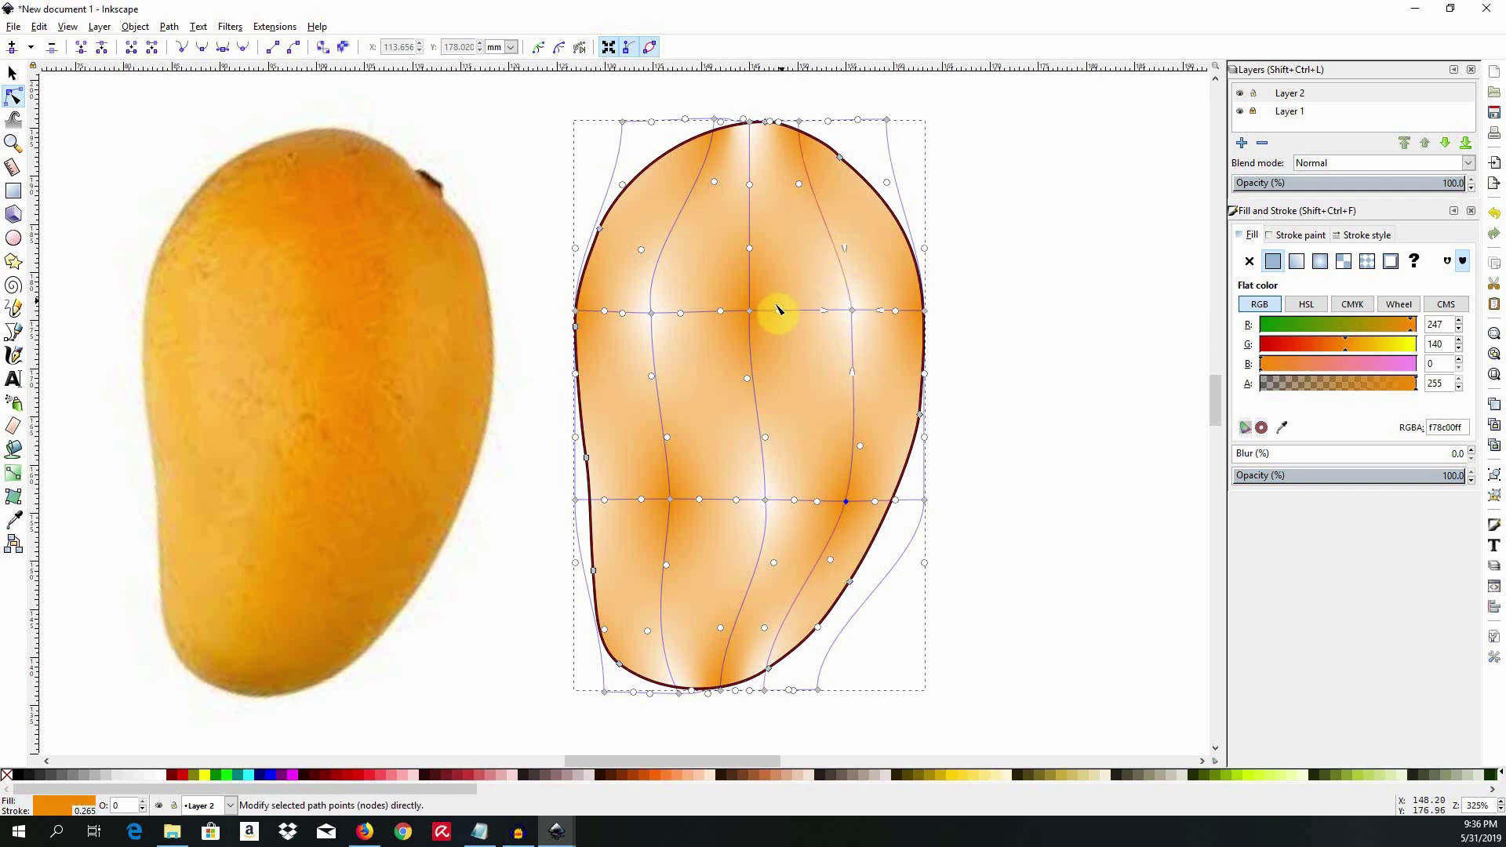
left_click_drag(747, 380, 757, 383)
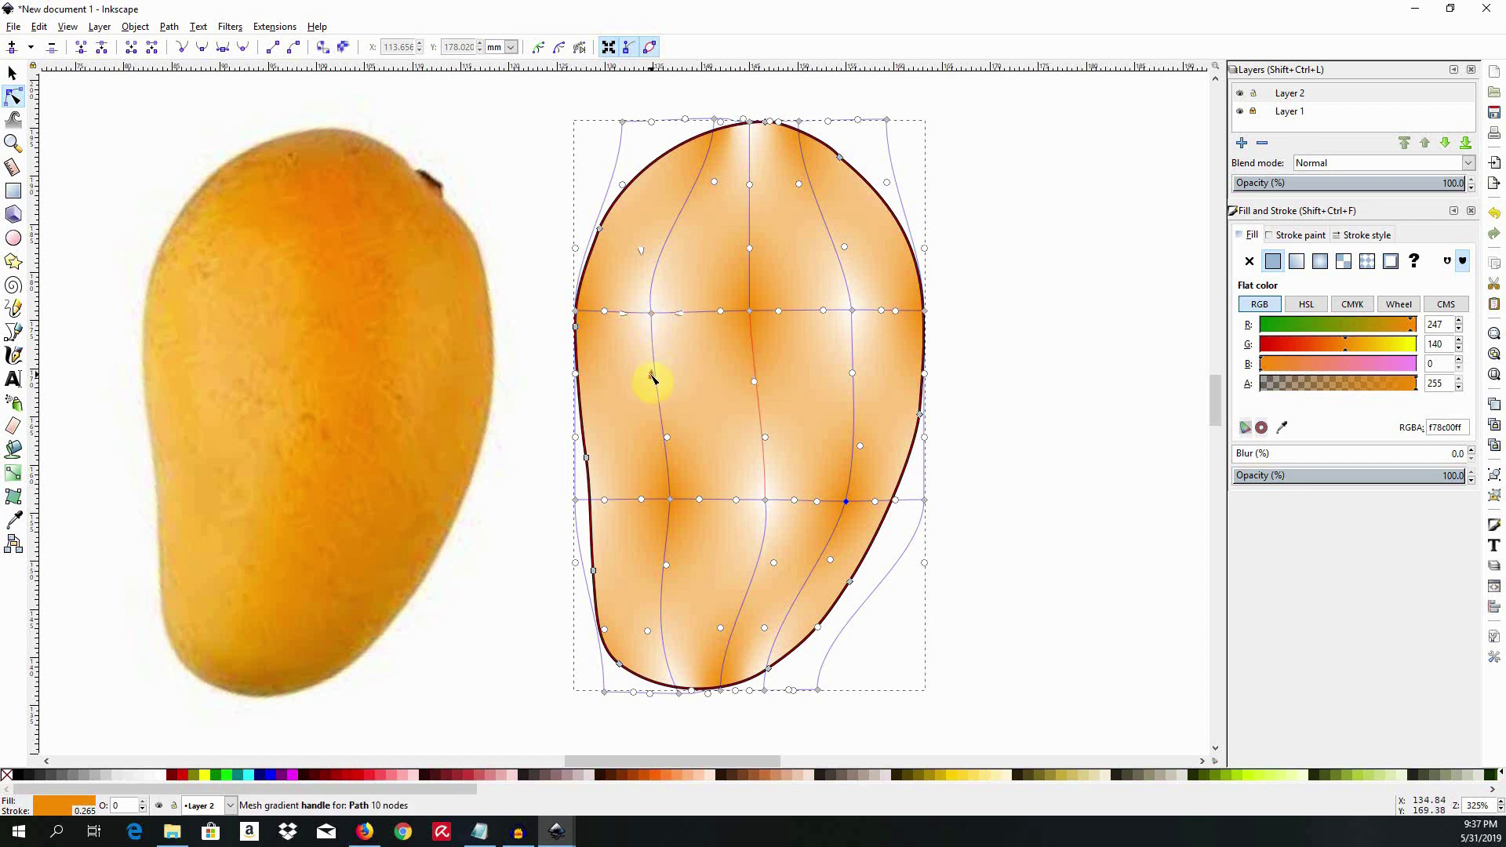
- Raise and lower the left and right corner nodes to bend the horizontal mesh lines
left_click(650, 314)
left_click_drag(649, 314, 649, 340)
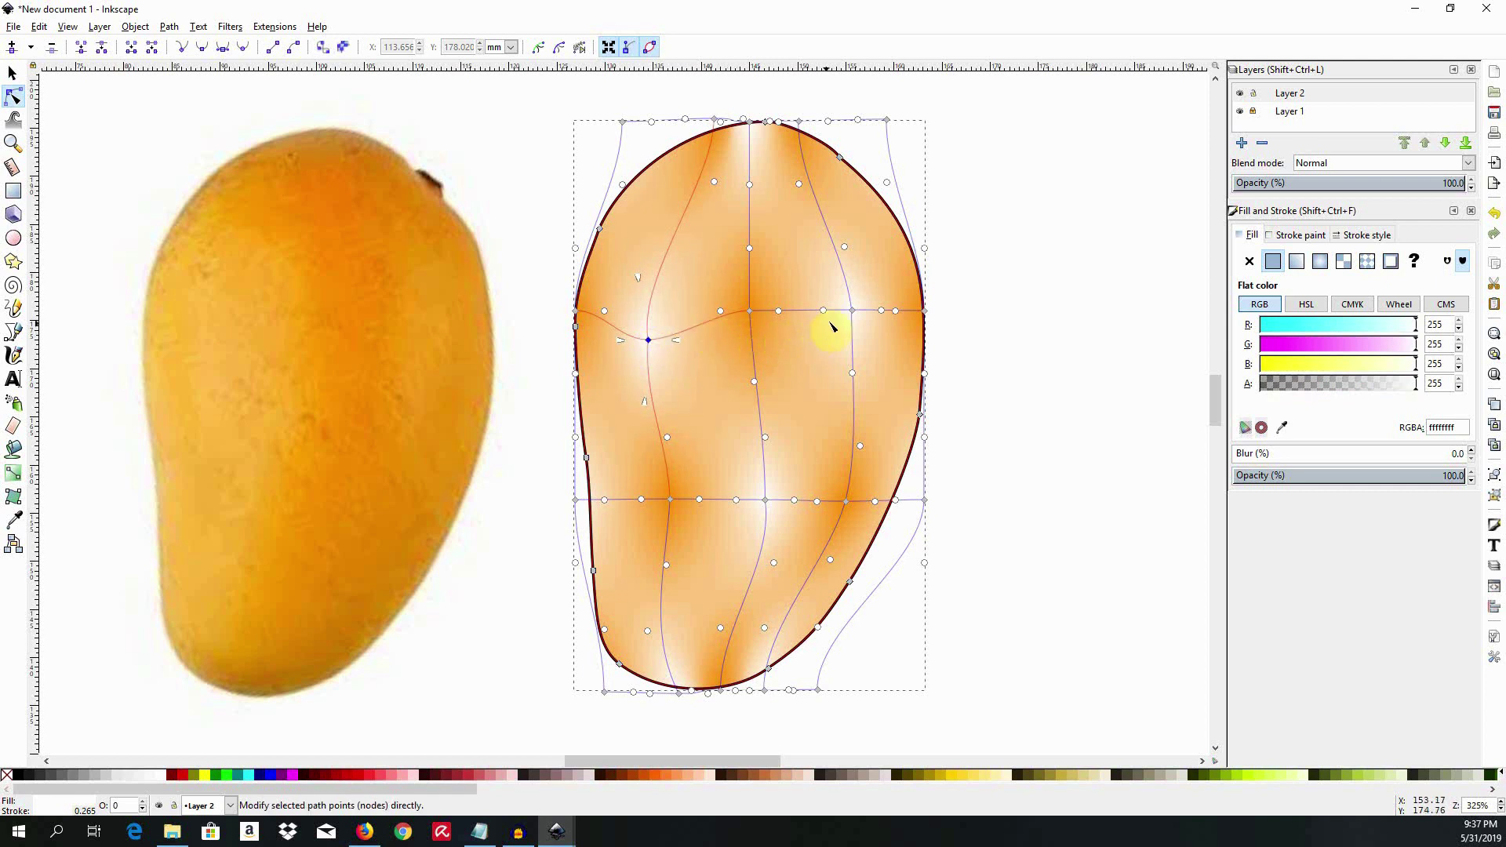
left_click_drag(856, 313, 851, 319)
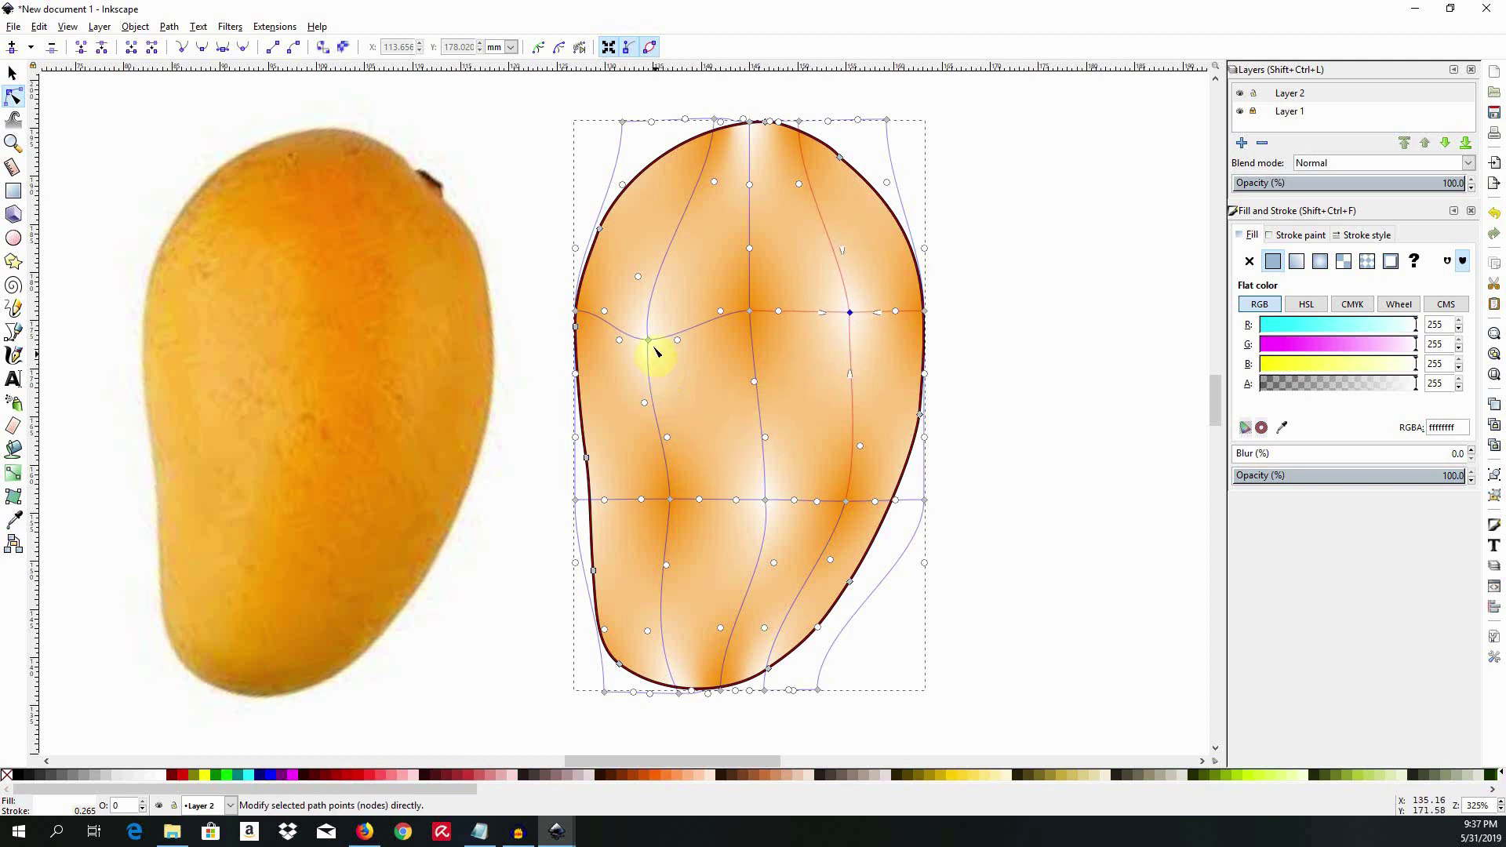
left_click_drag(655, 350, 647, 325)
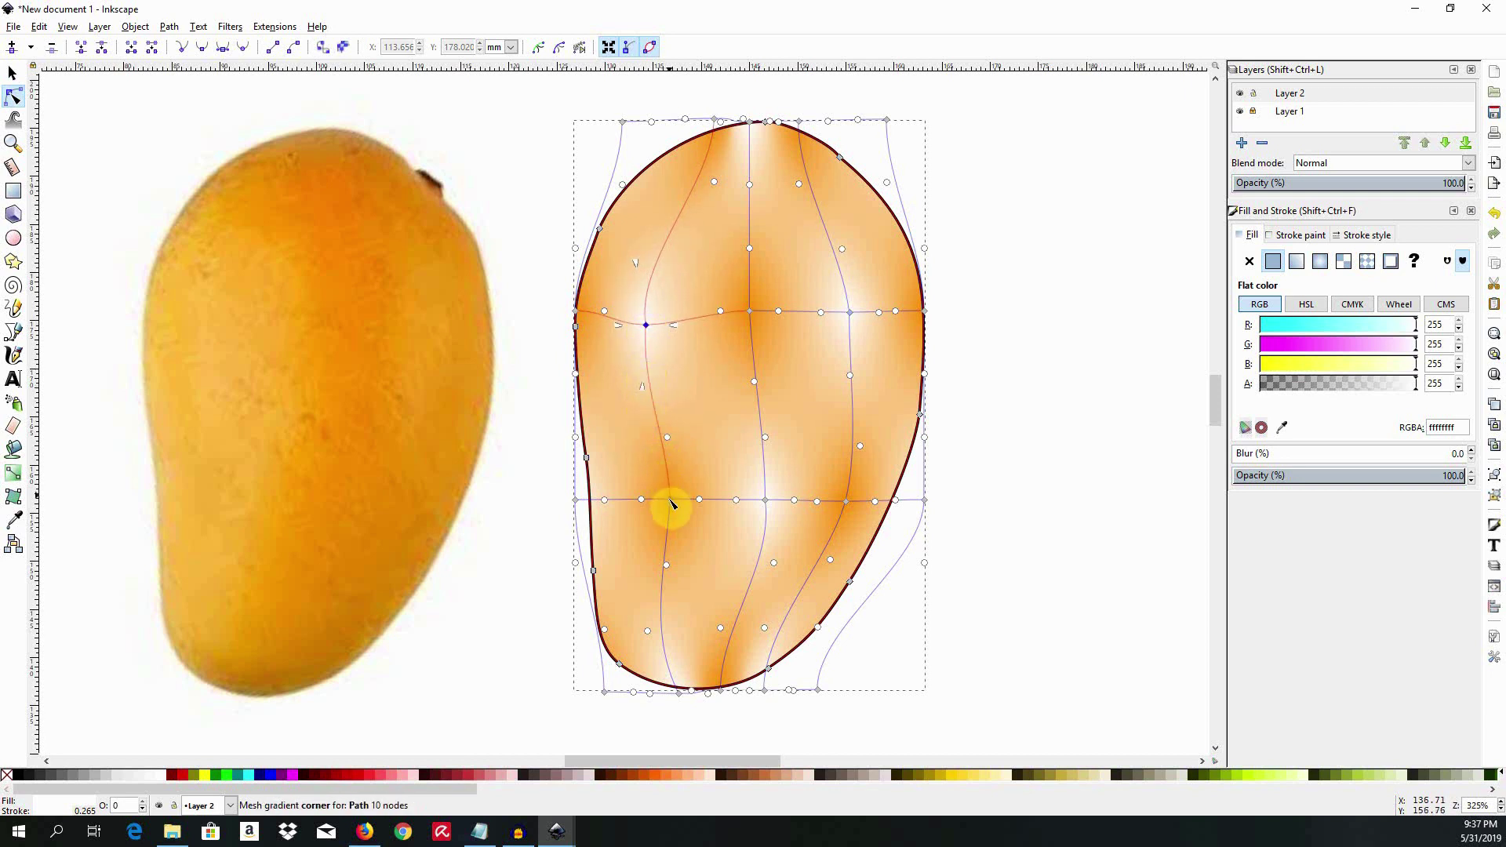
left_click_drag(671, 502, 669, 487)
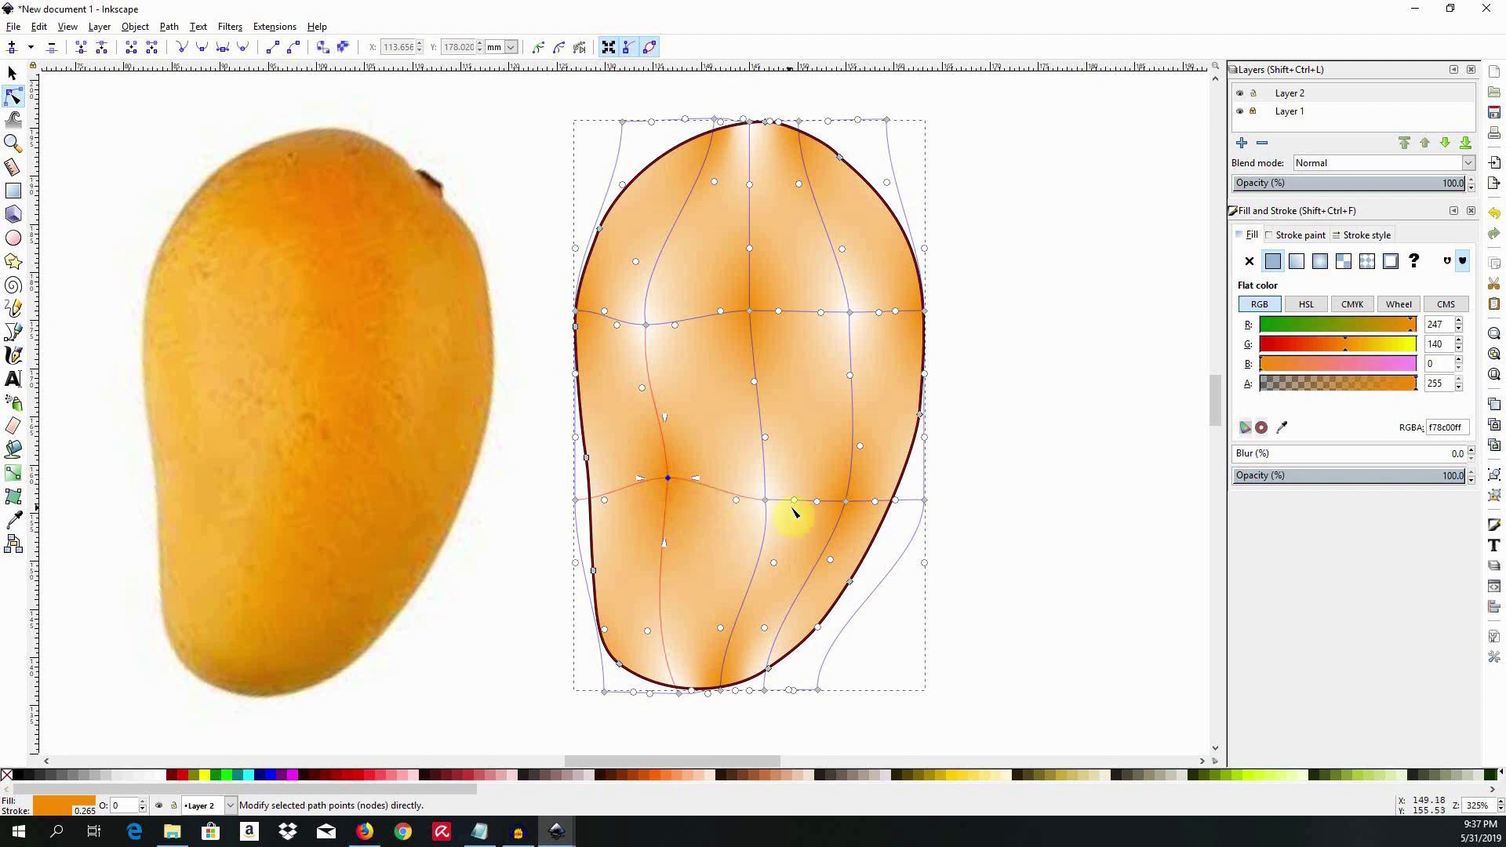
left_click_drag(847, 503, 842, 511)
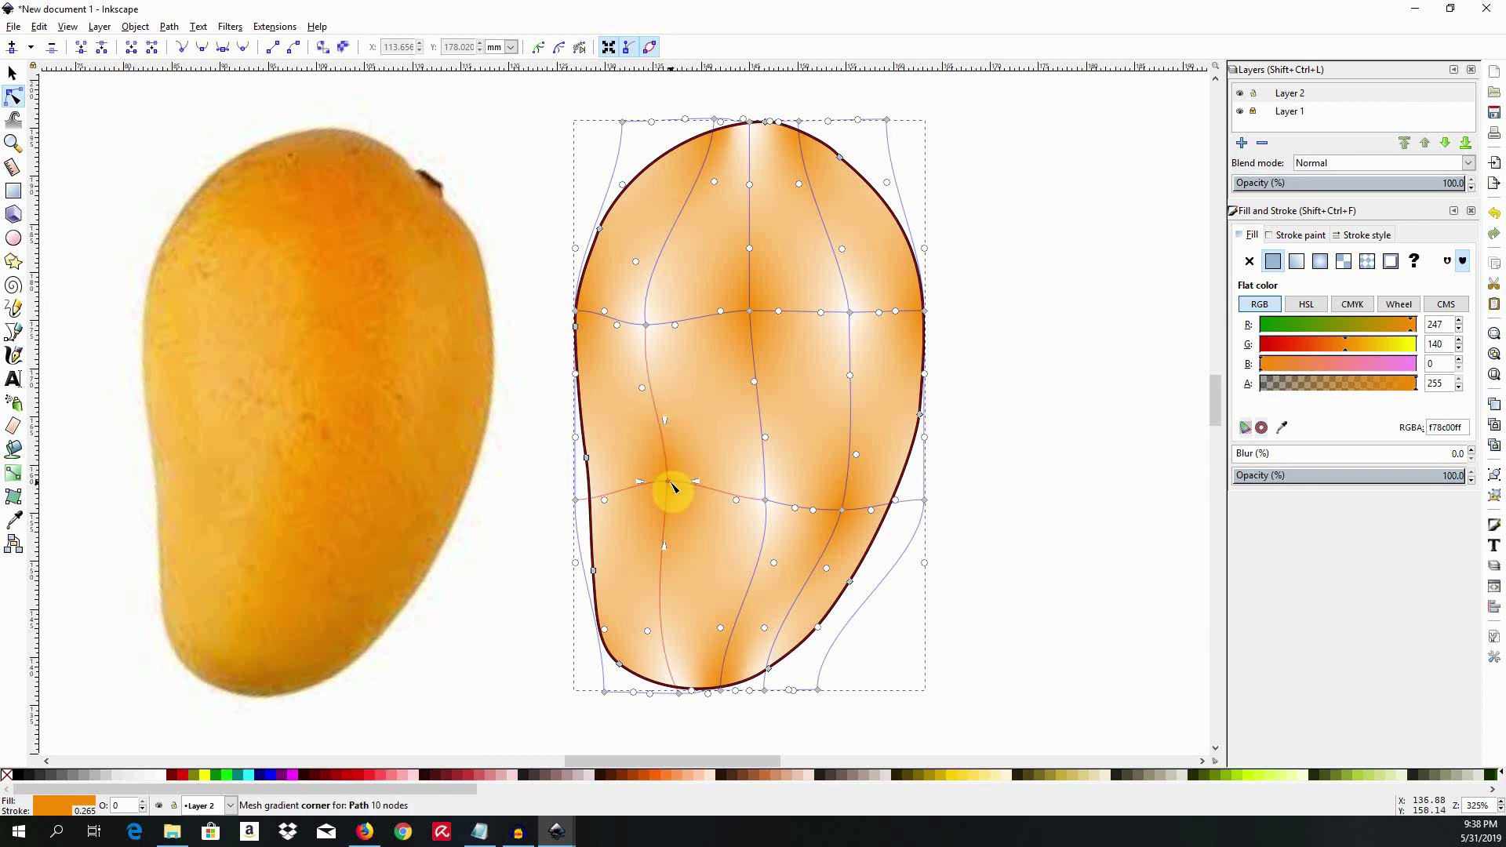
left_click(671, 486)
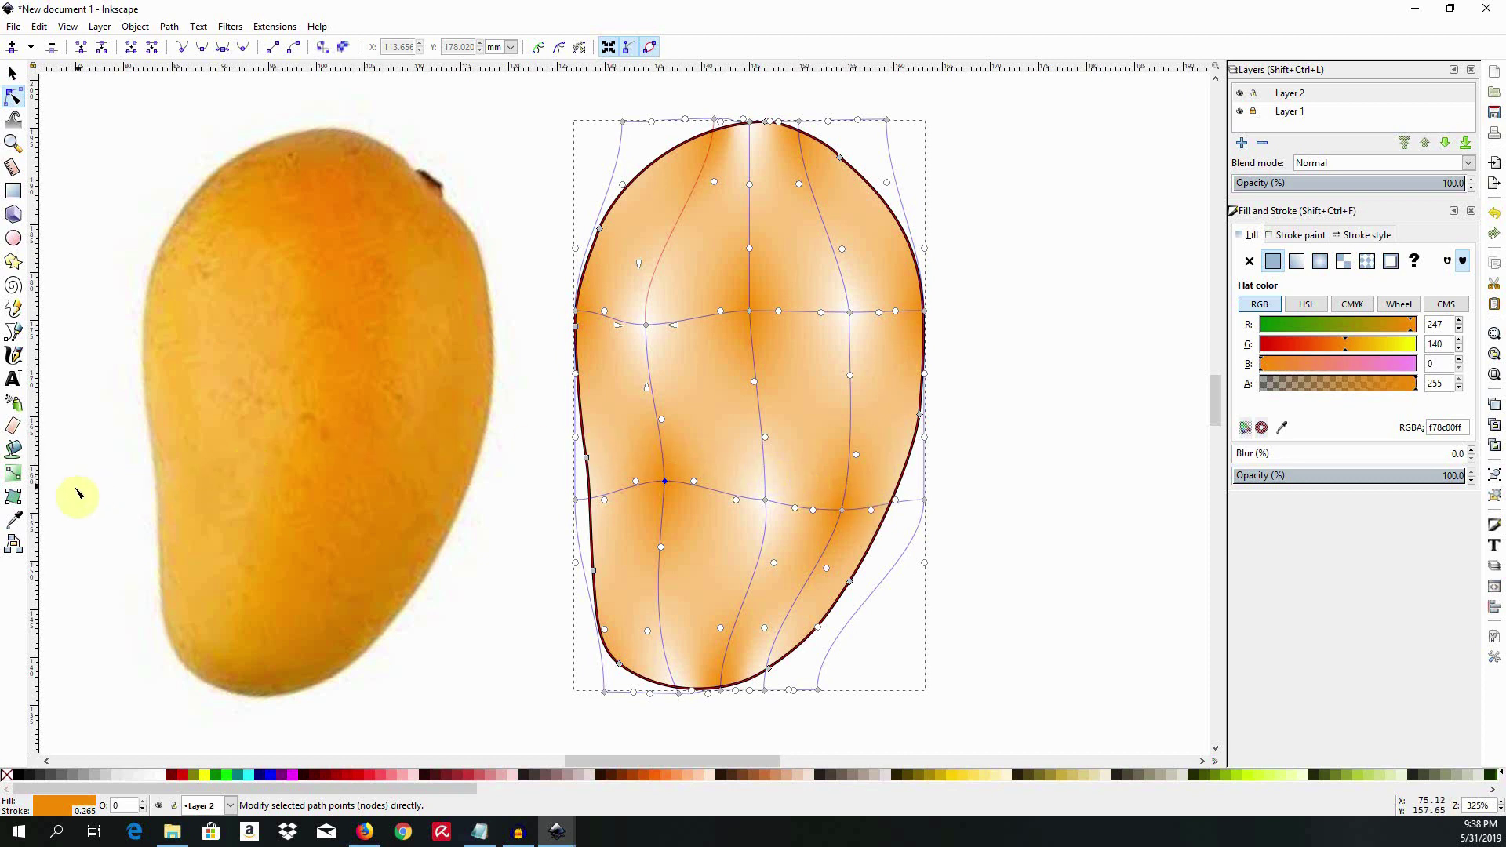
left_click(13, 499)
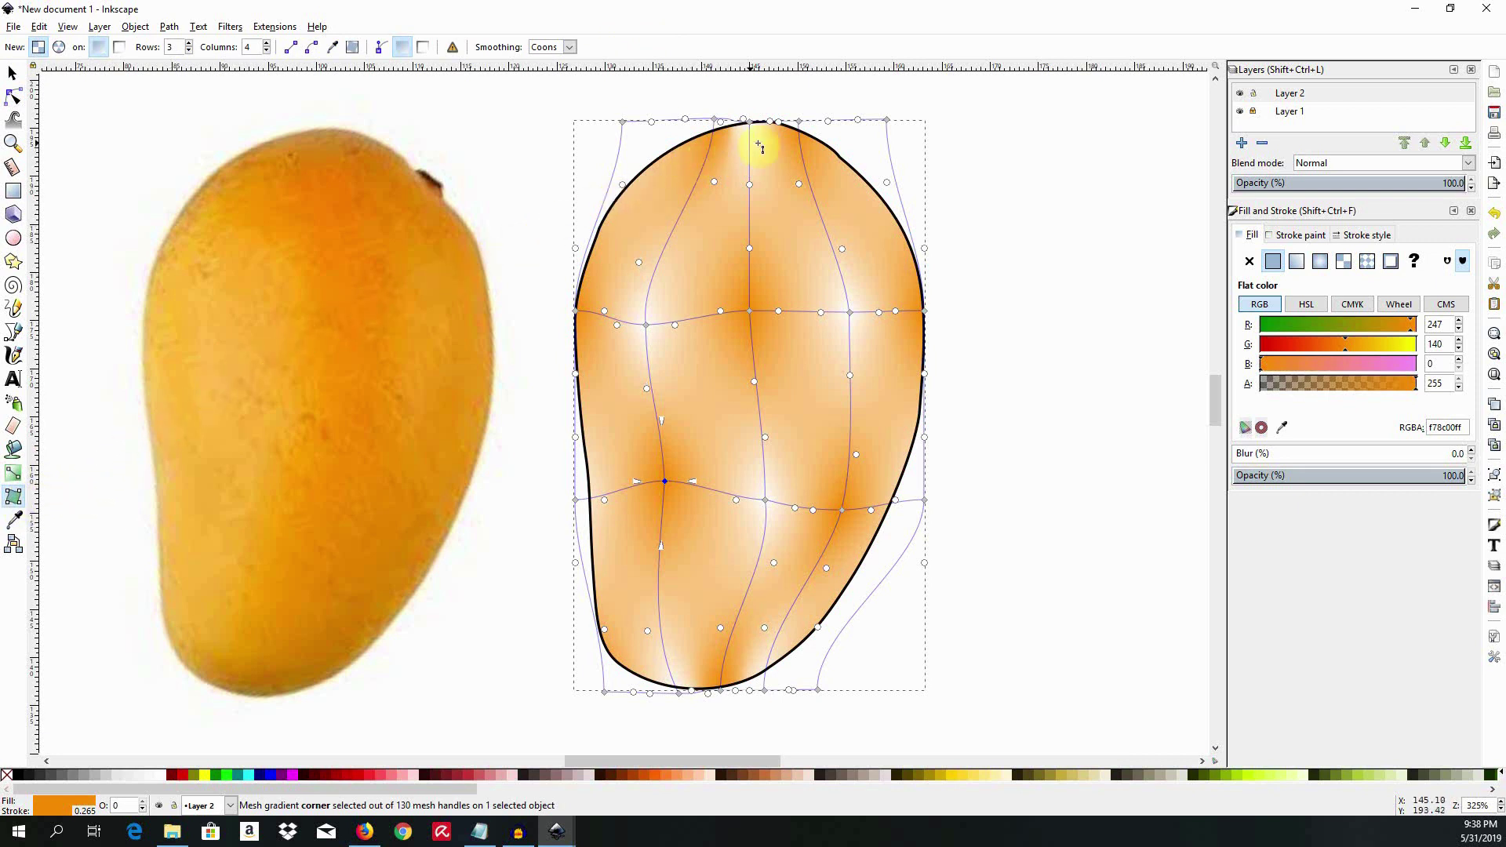
double_click(846, 120)
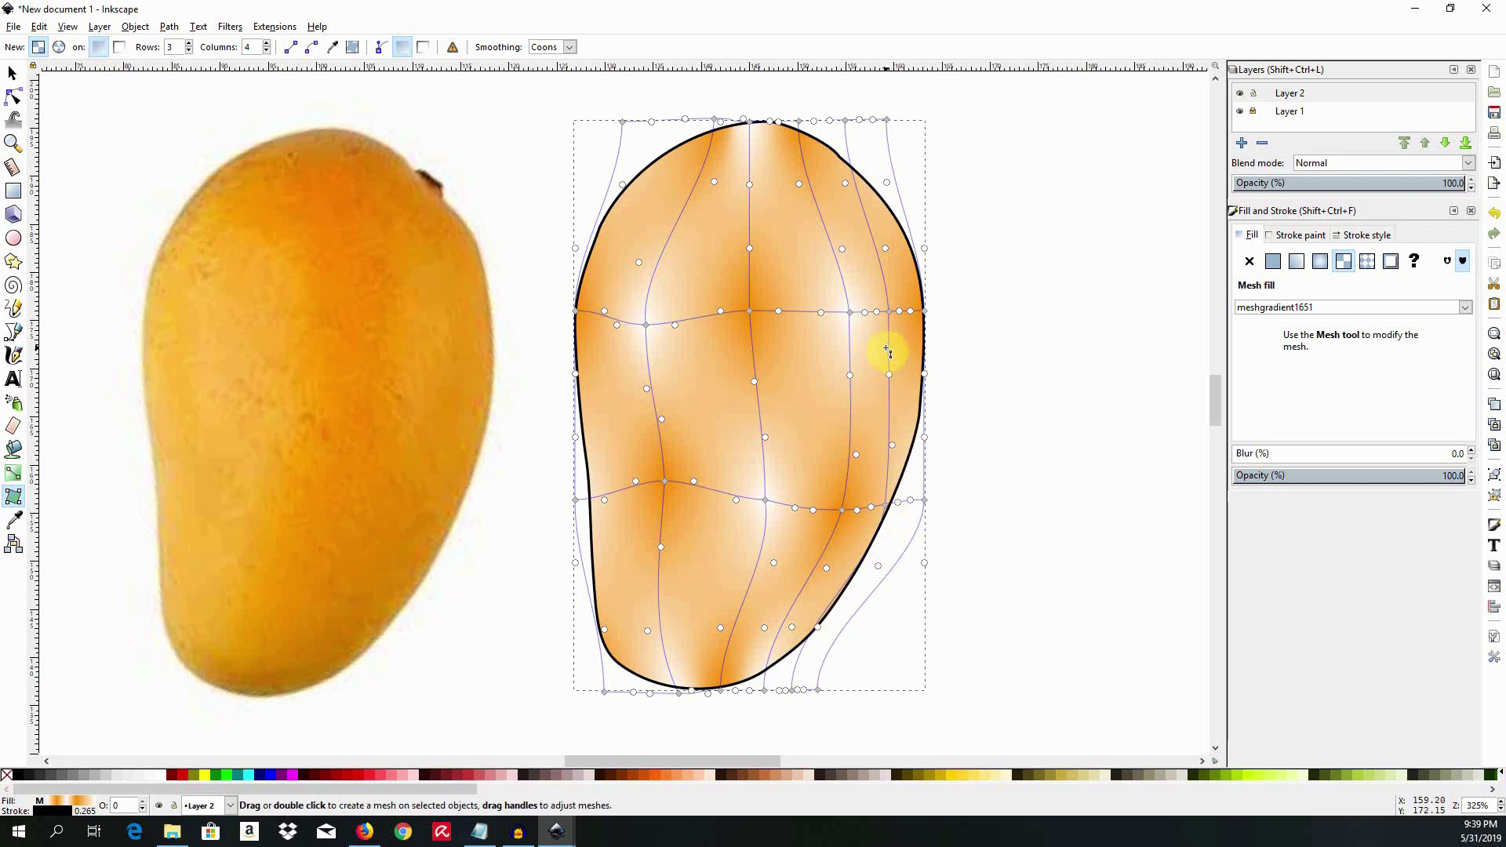
key("ctrl+z")
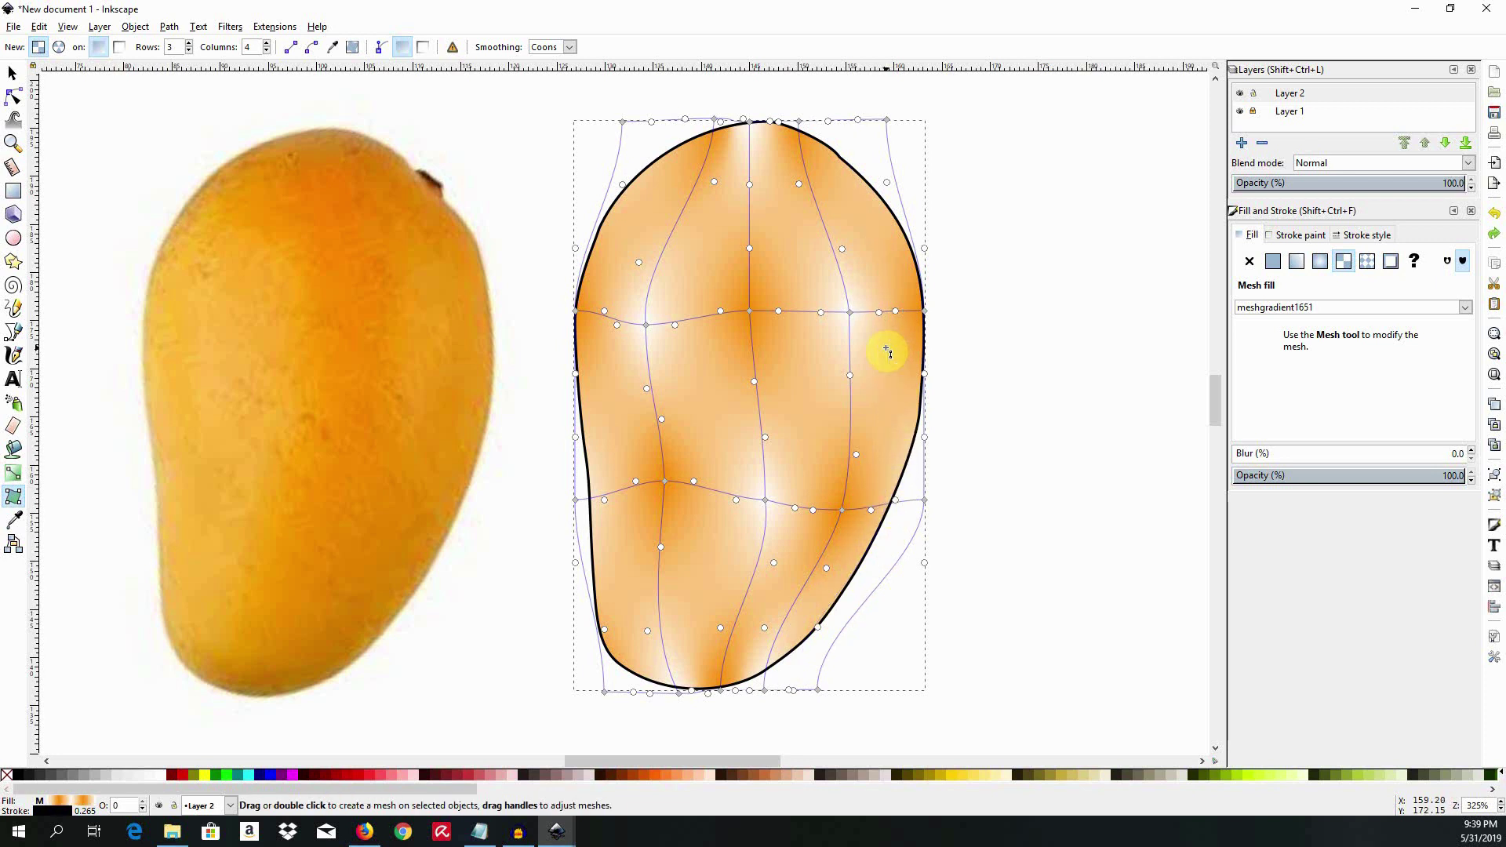
- Give the upper-left mesh corner an orange sampled from the mango photo
left_click(14, 97)
left_click(647, 325)
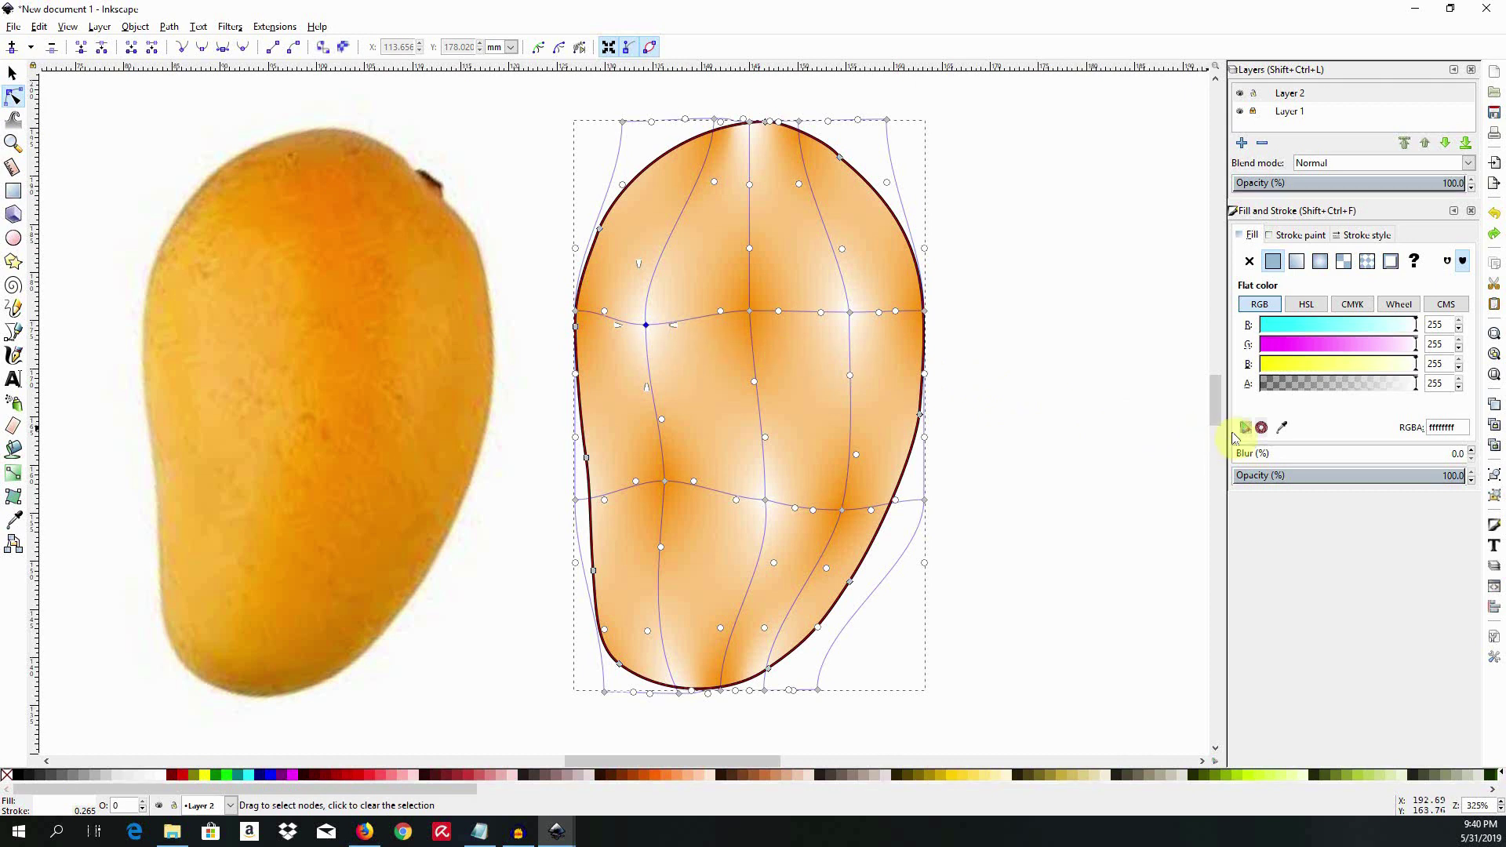
left_click(1283, 428)
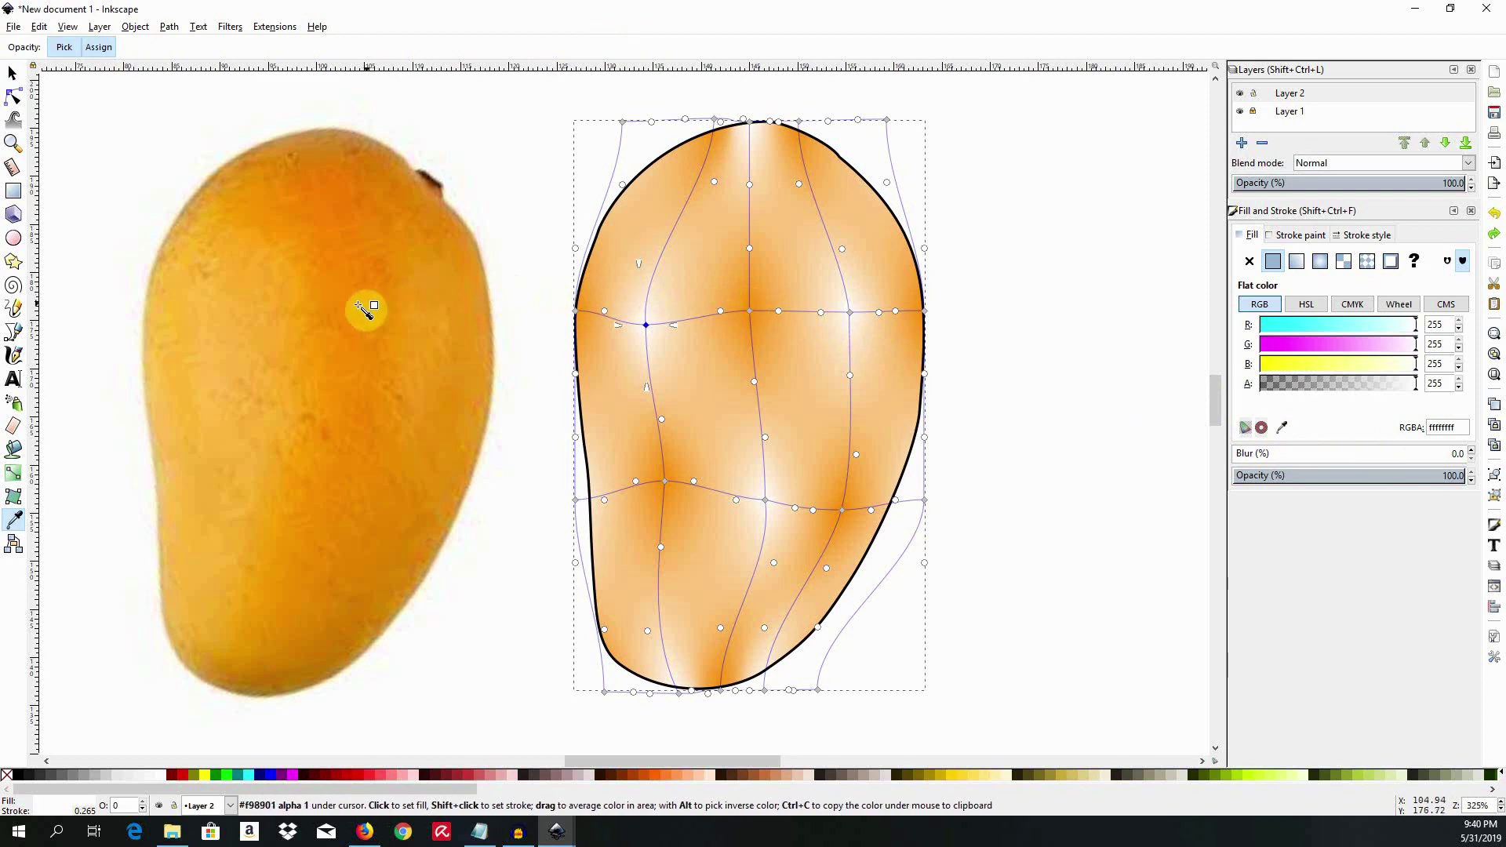
left_click(345, 343)
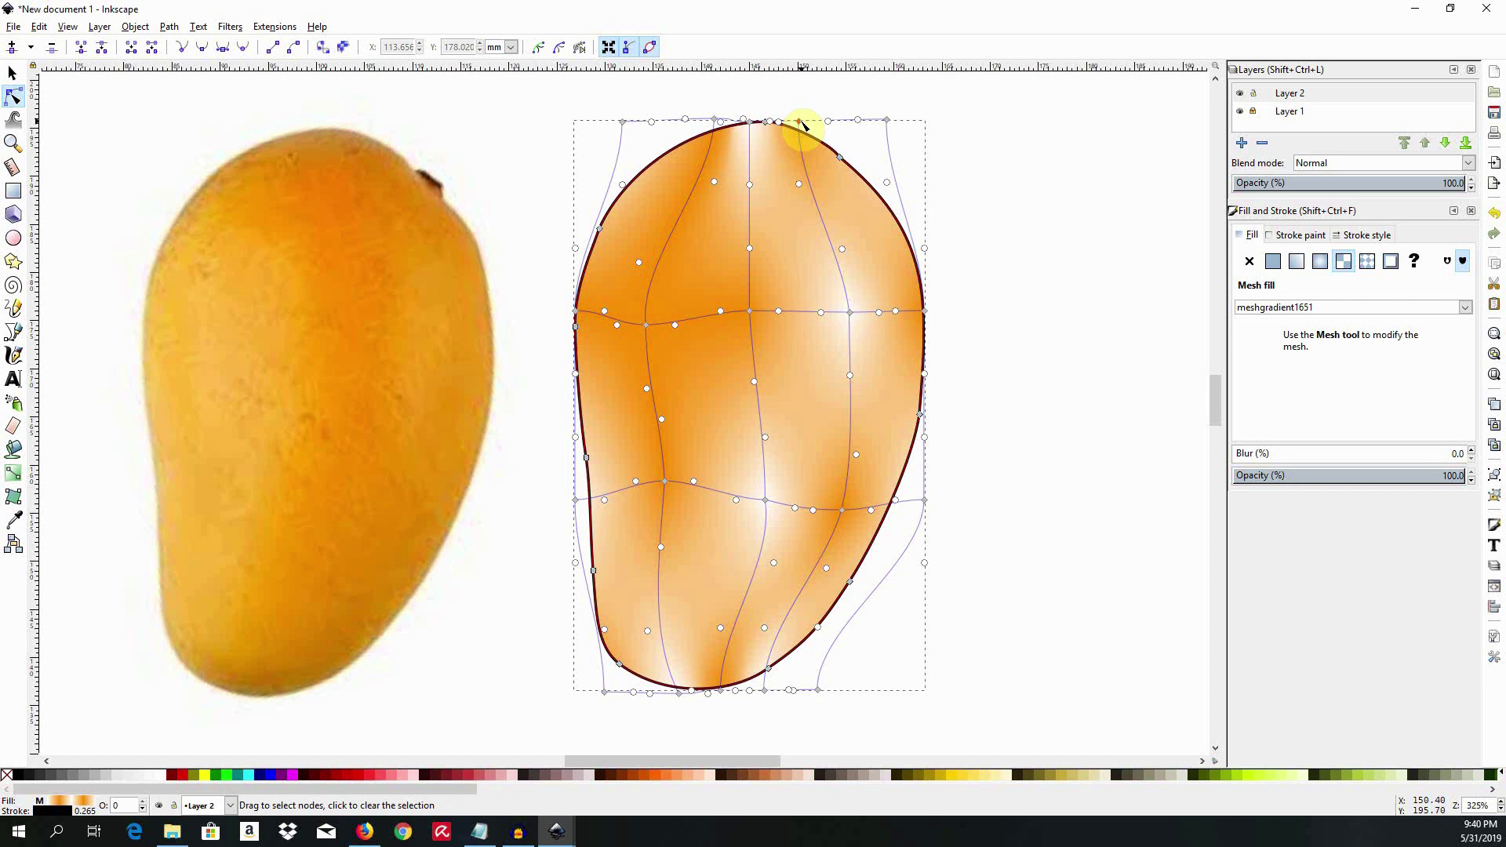
- Colour the top-right corner with a pale orange sampled from the mesh's right edge
left_click(886, 120)
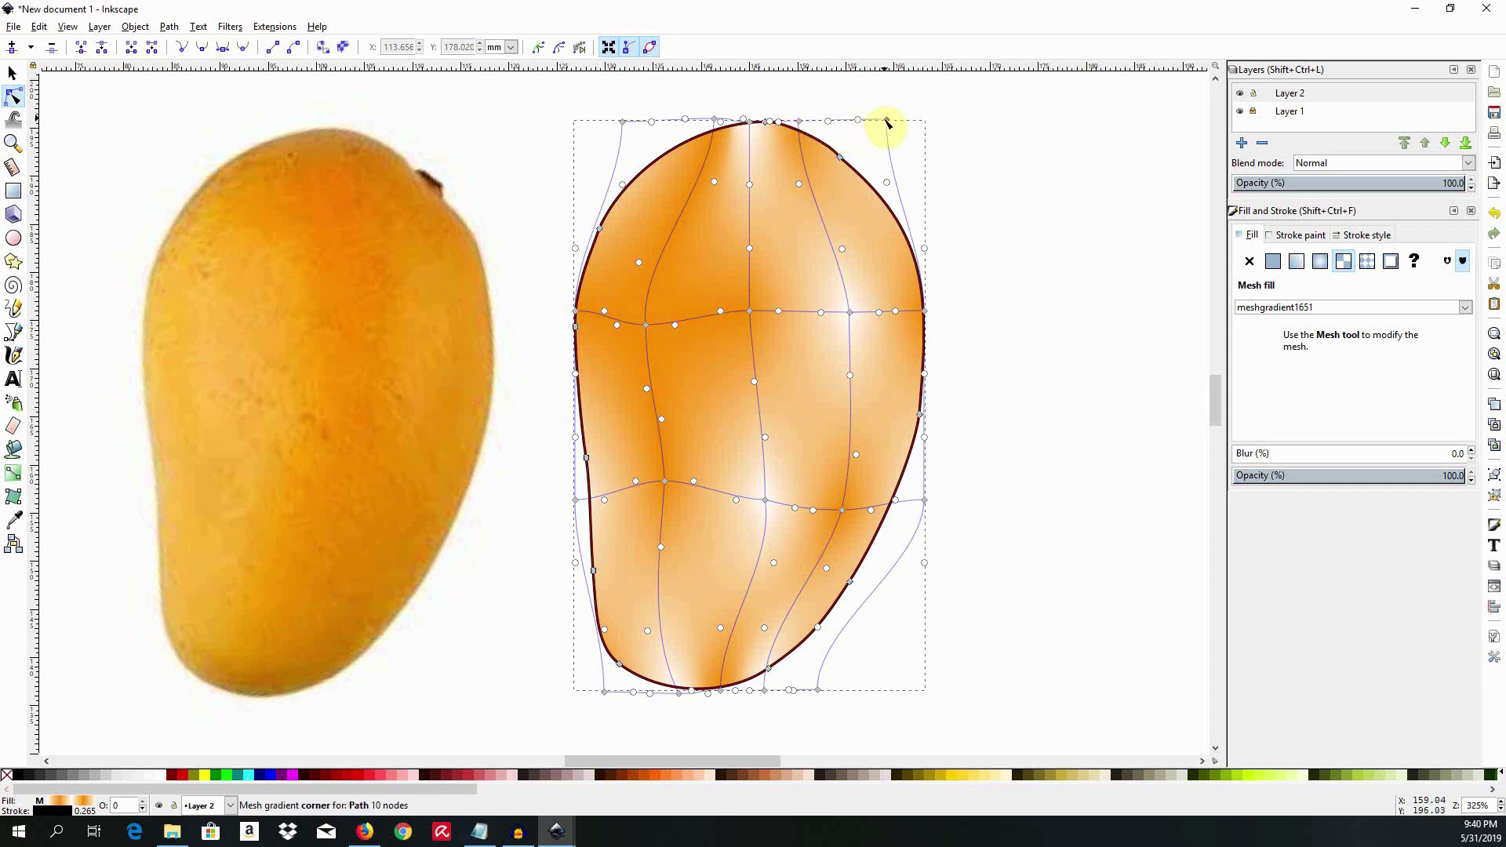
left_click(1282, 427)
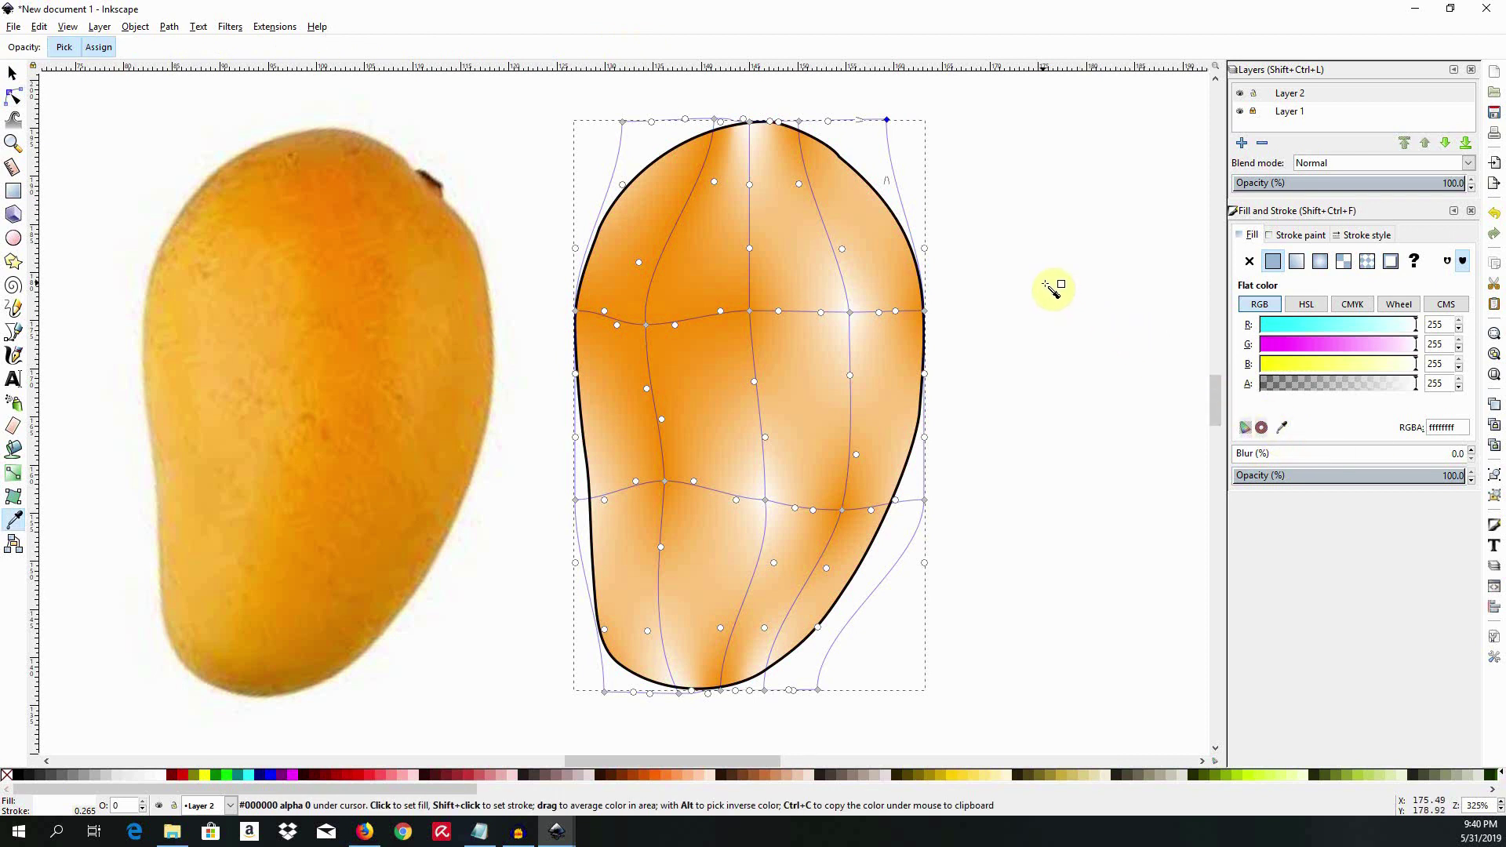
left_click(932, 320)
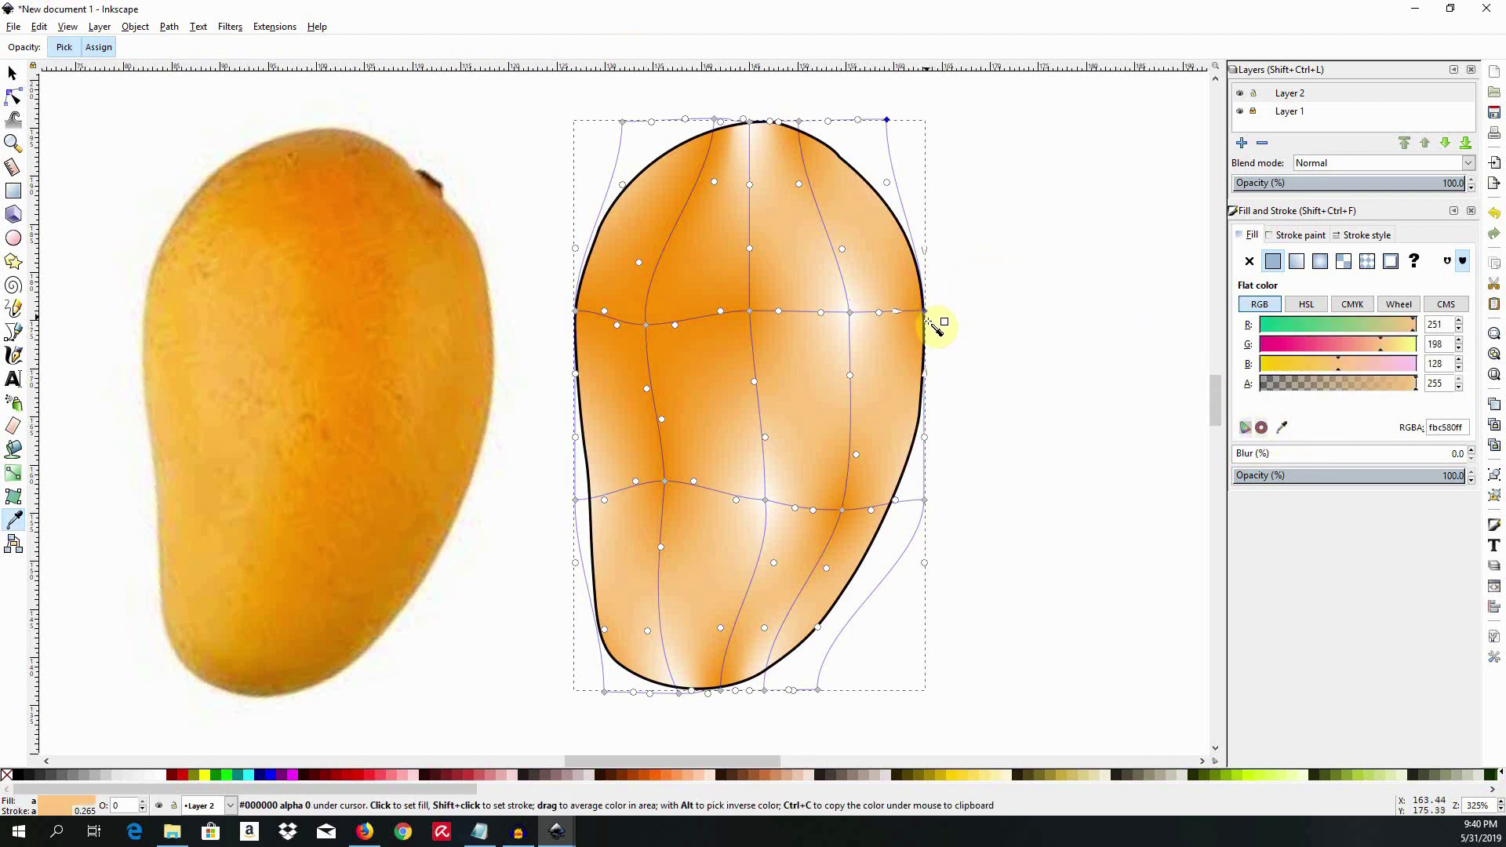
left_click(926, 547)
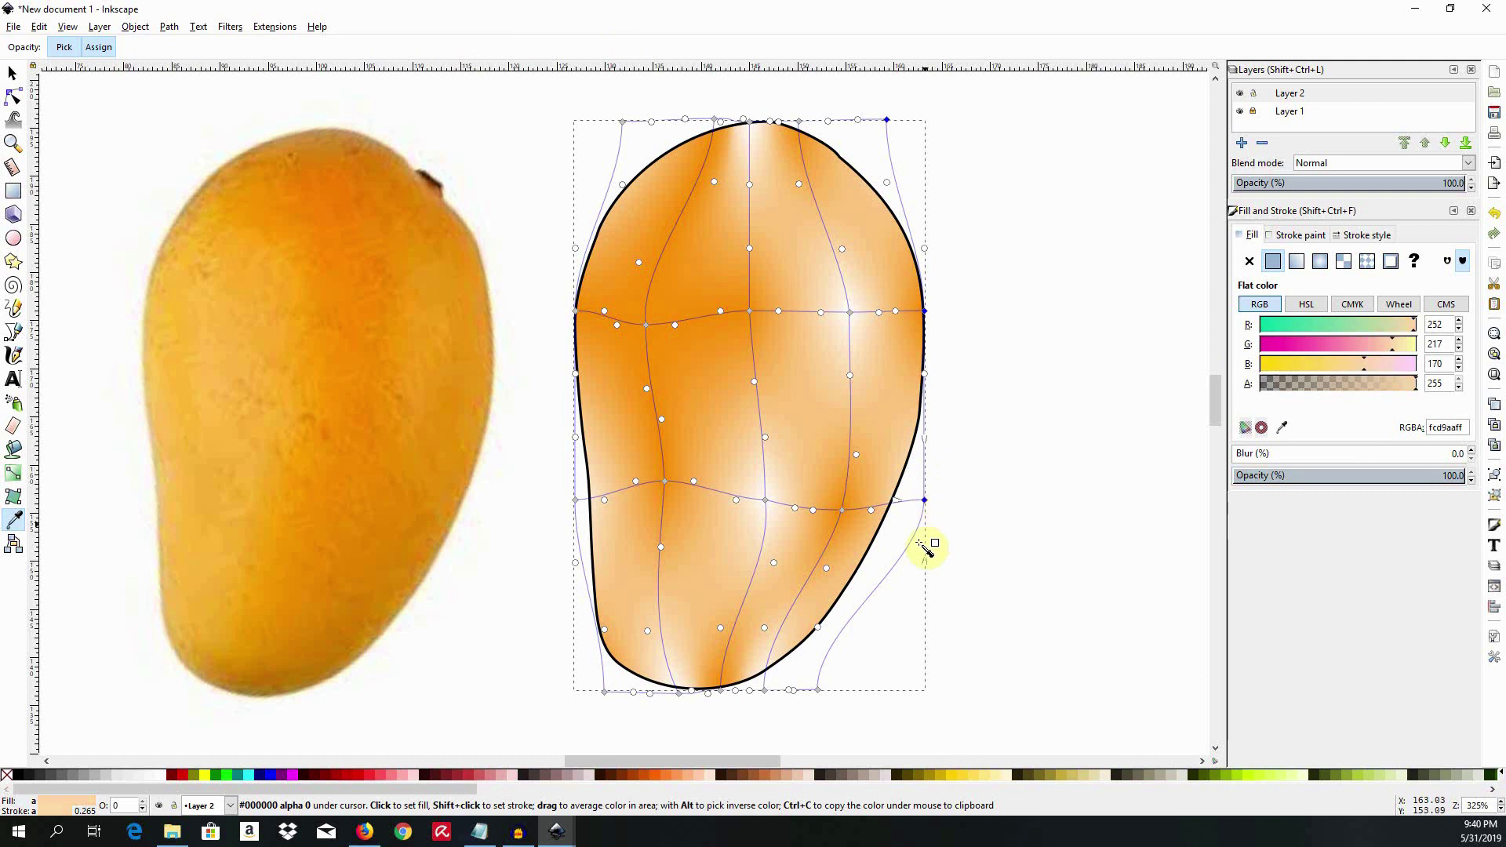
left_click(819, 690)
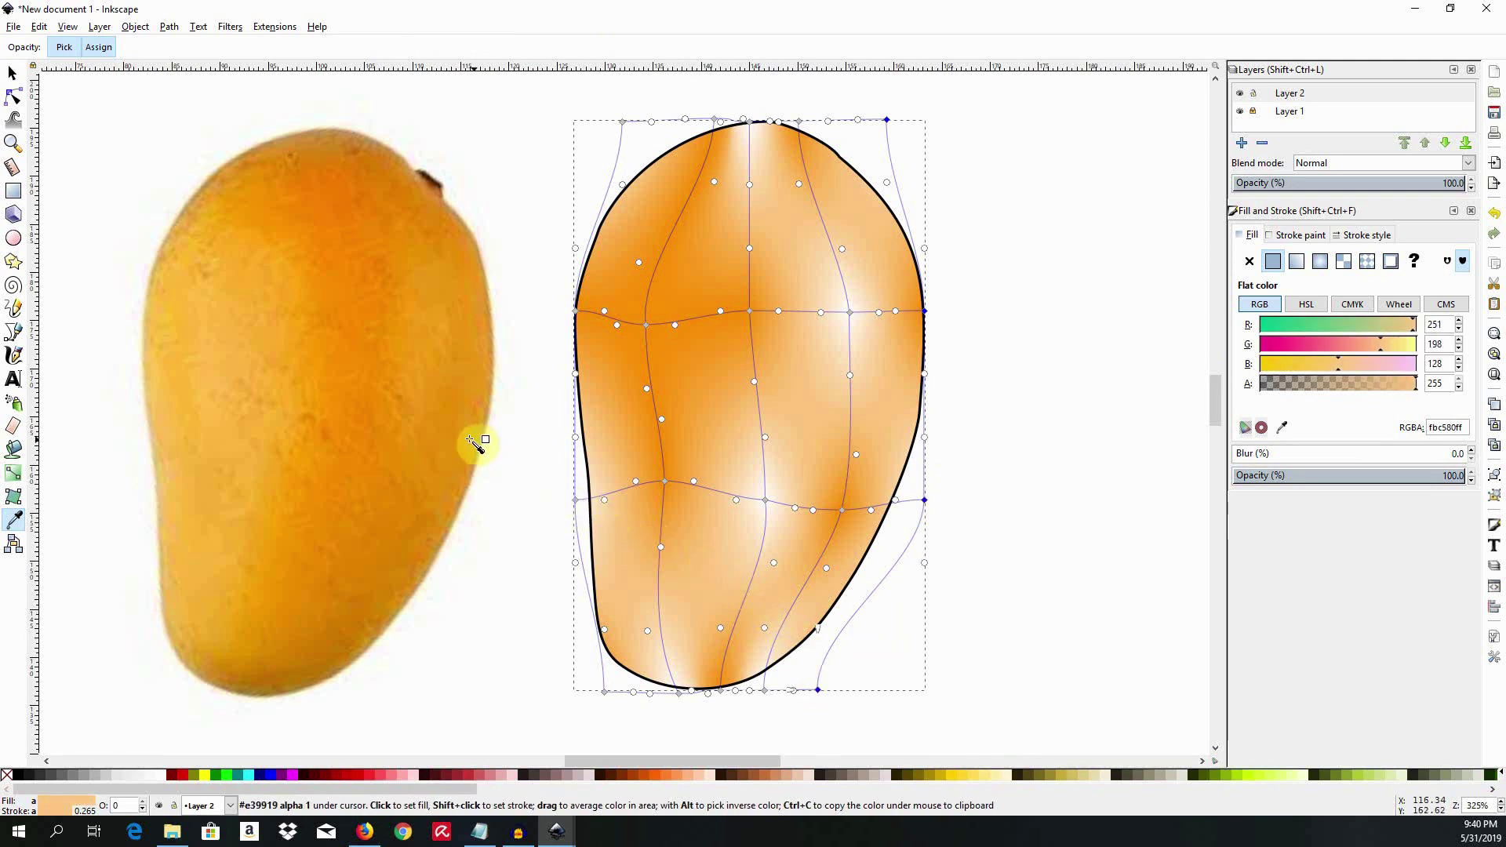
key("n")
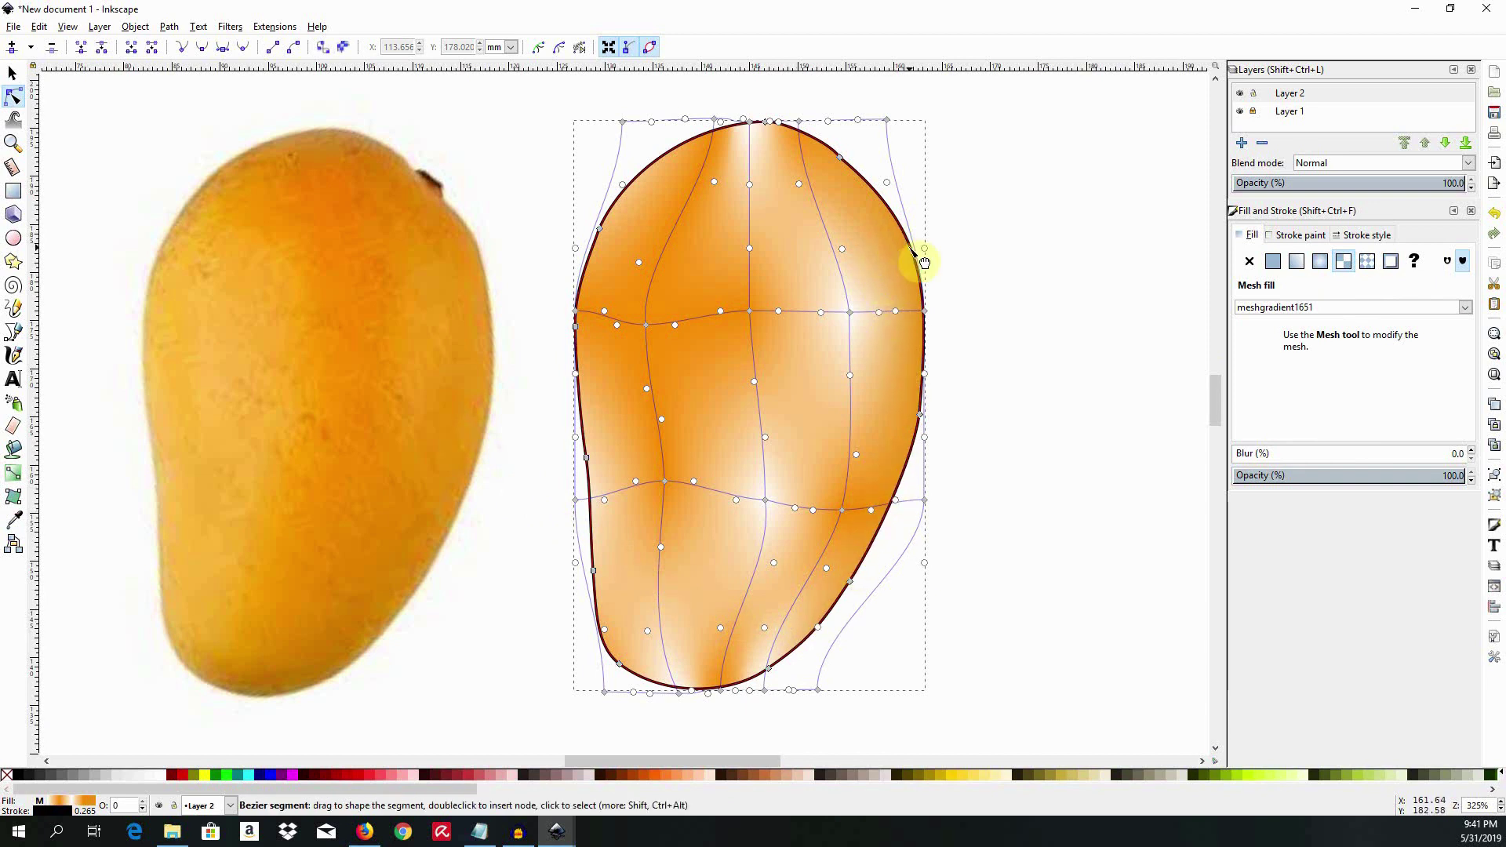
- Recolour the top and a bottom-edge mesh corner with oranges sampled from the mesh and photo
left_click(799, 122)
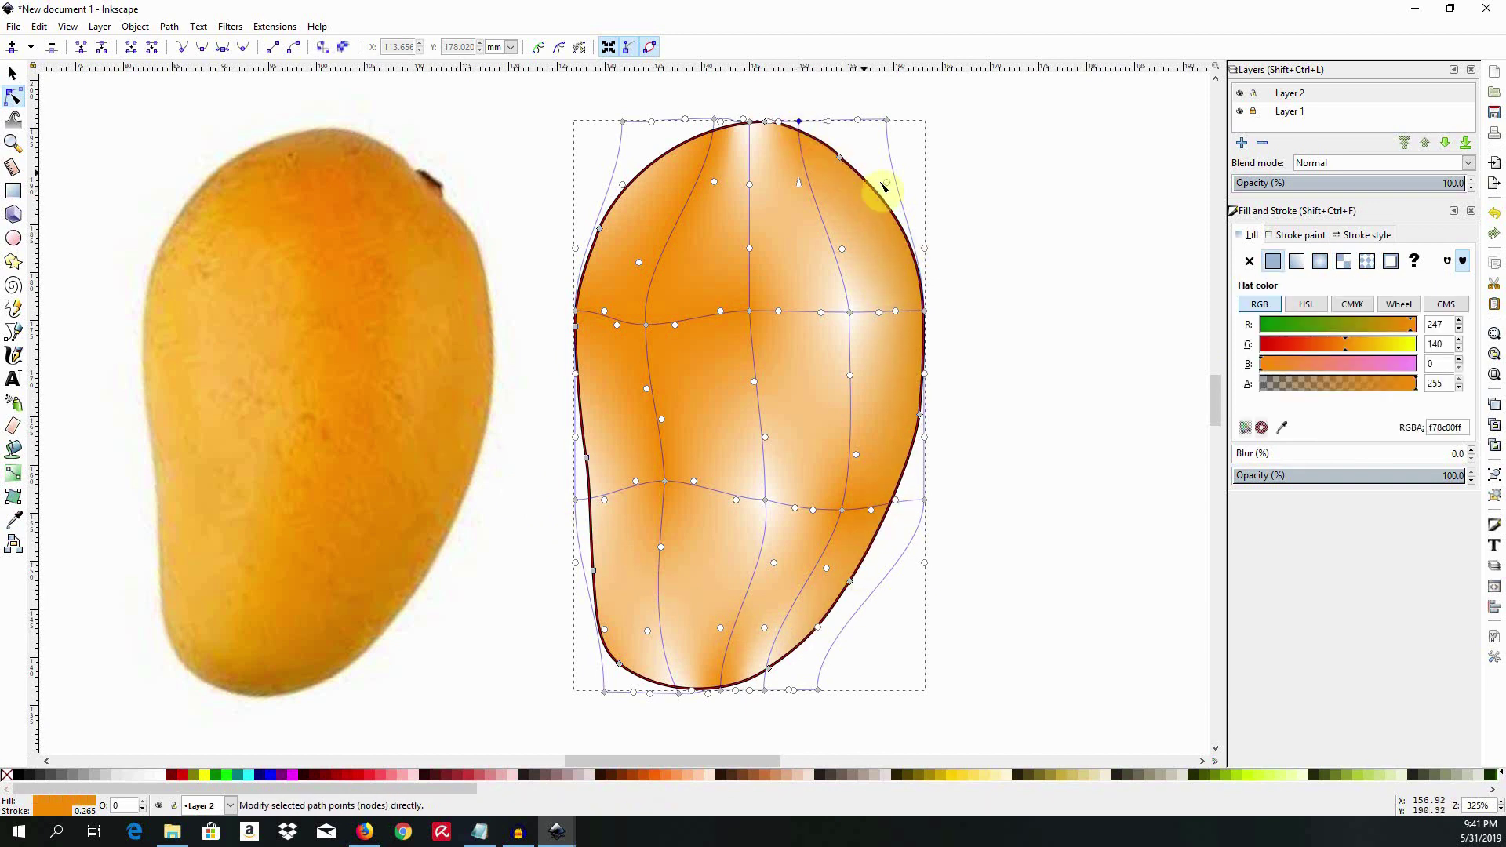
left_click(1282, 427)
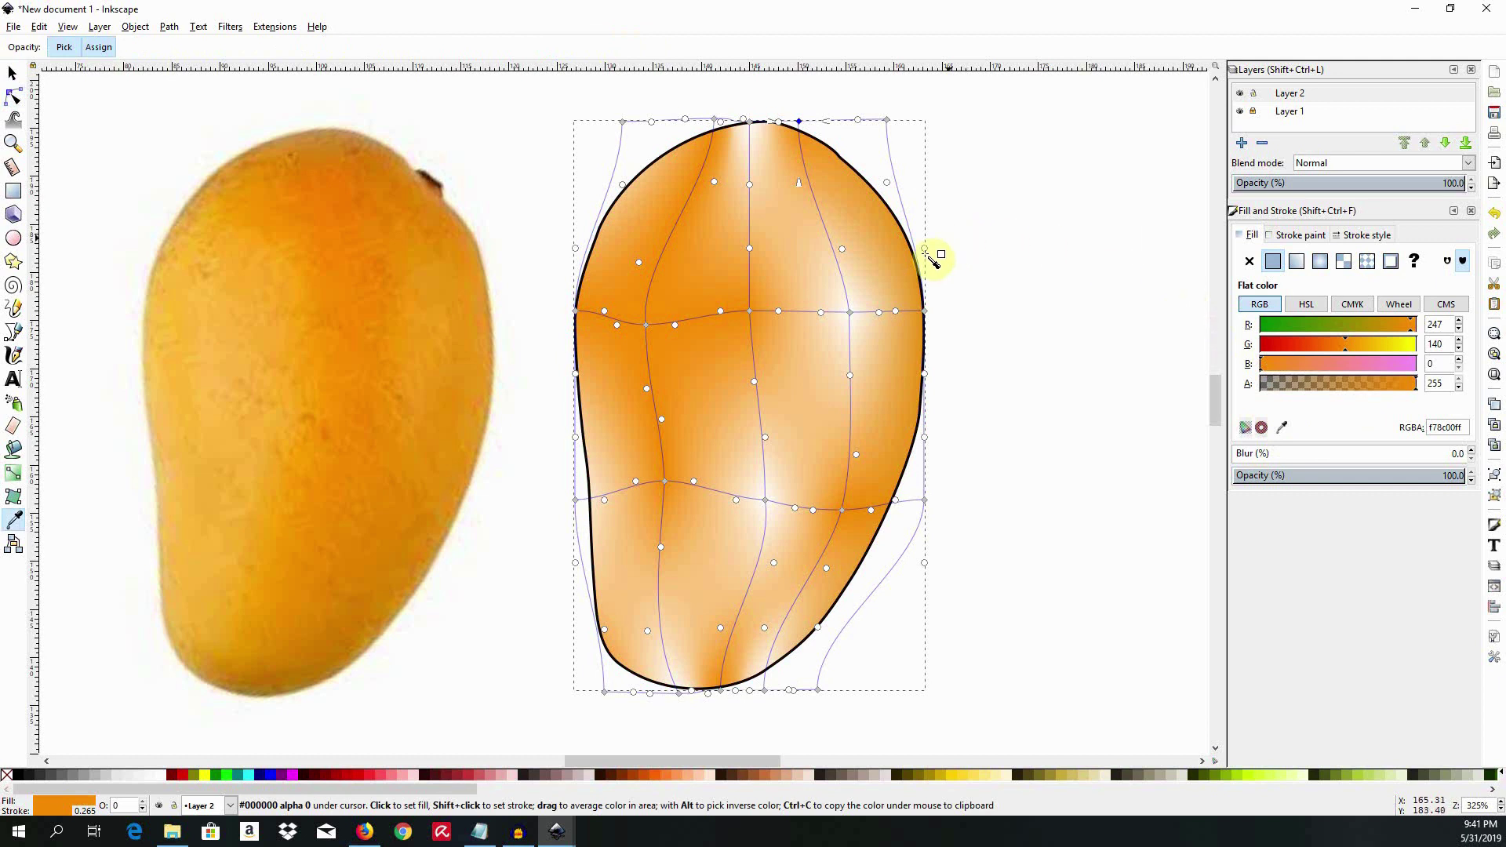
left_click(855, 315)
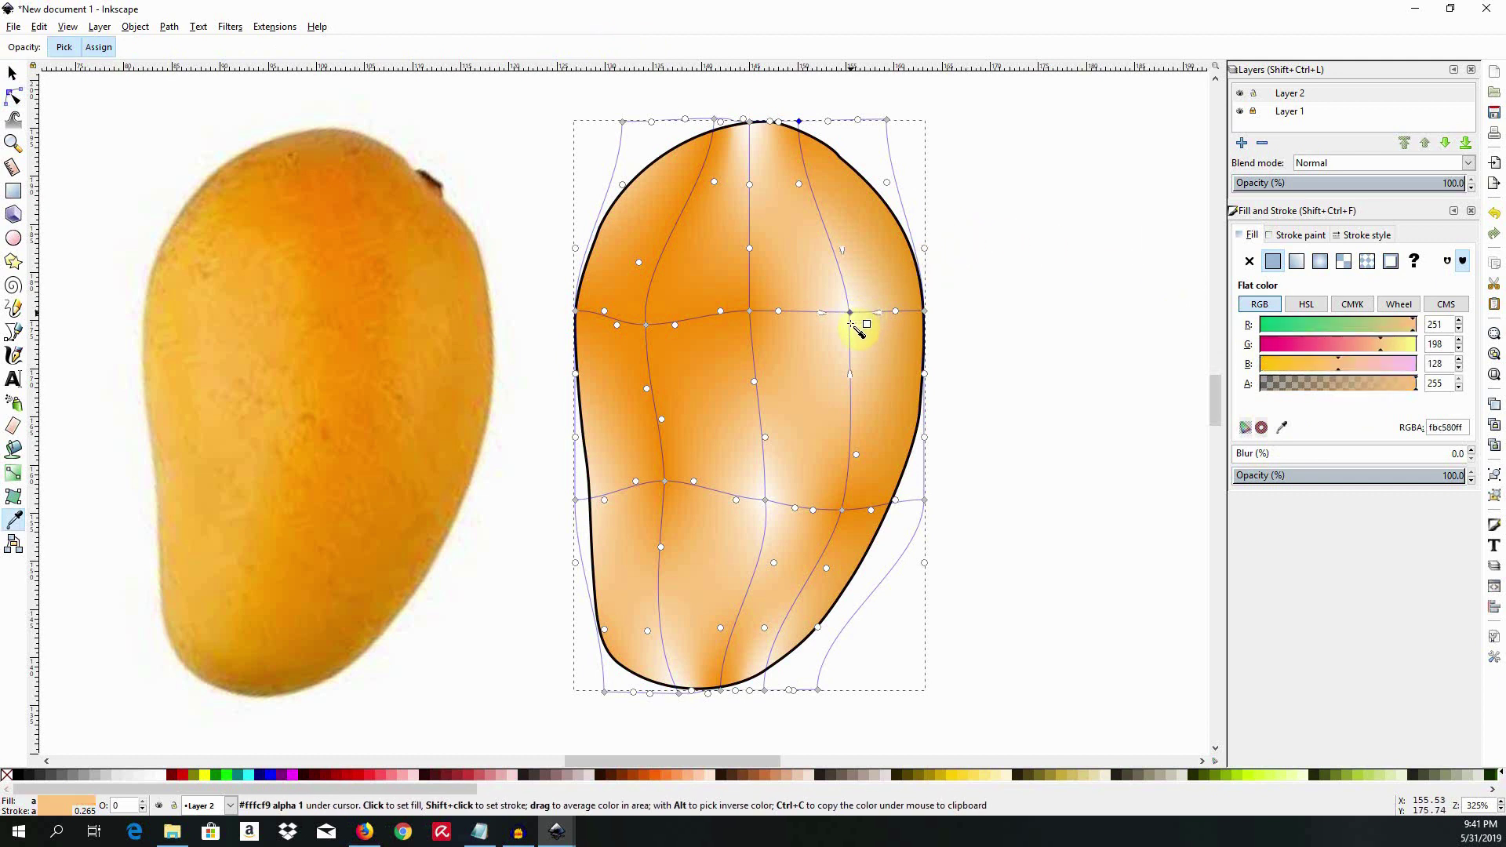
left_click(837, 531)
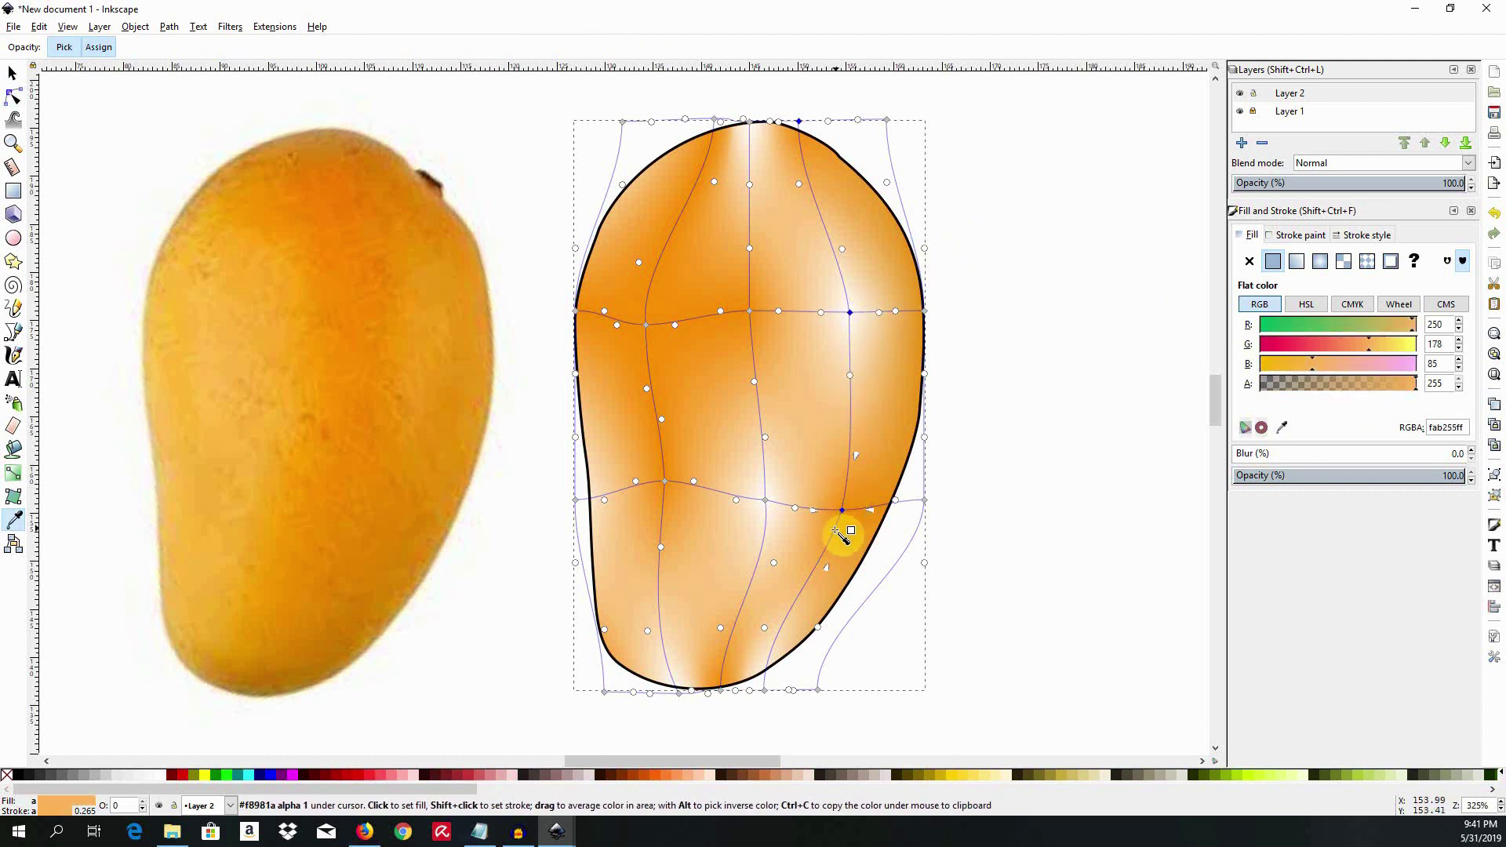
left_click(766, 691)
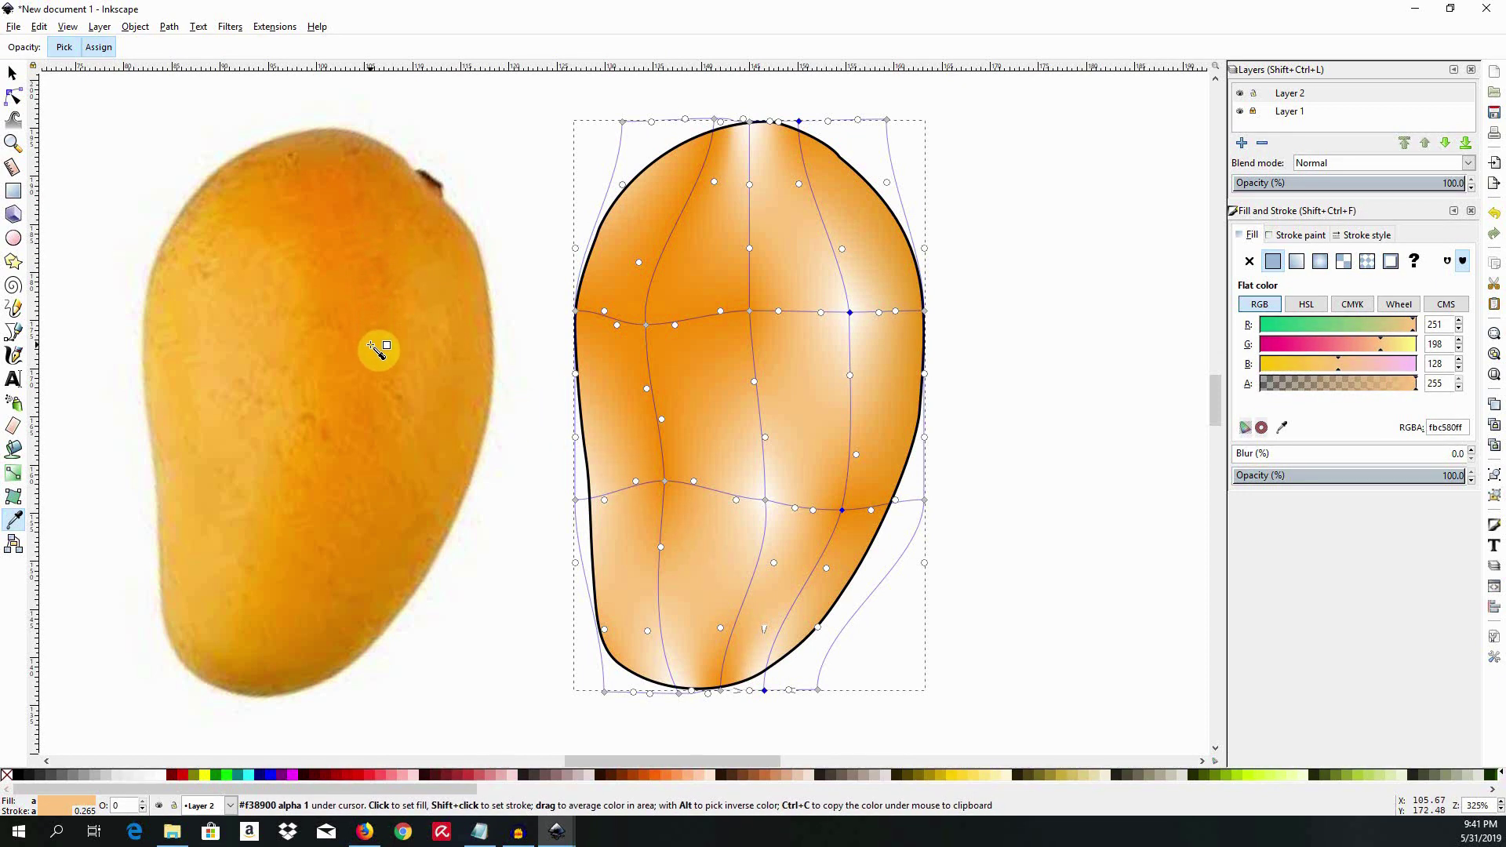
left_click(377, 378)
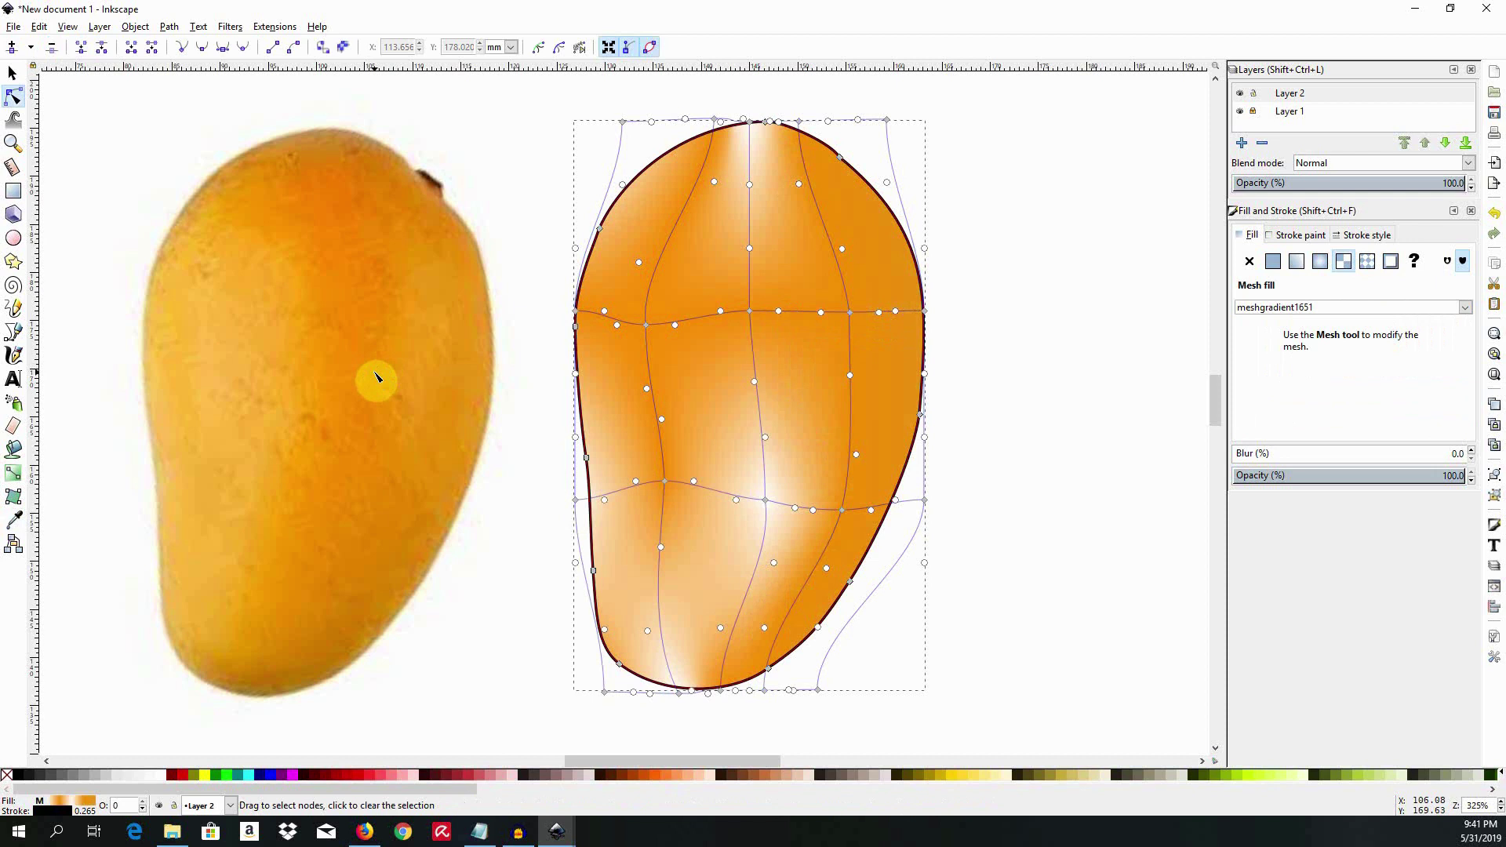
- Sample light oranges at the lower-left and upper-left mesh corners
left_click(681, 698)
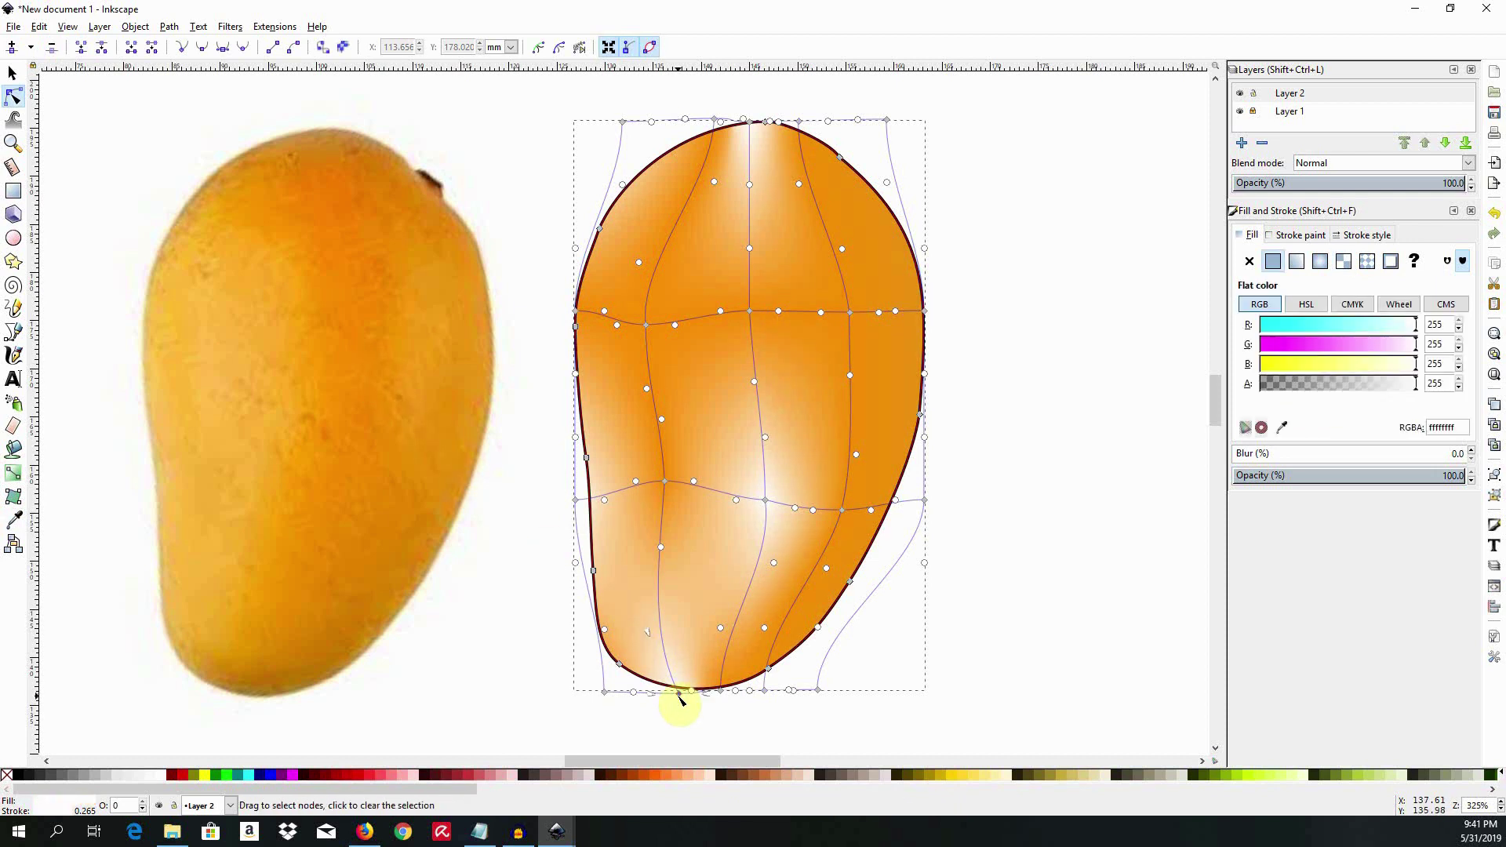
left_click(1282, 427)
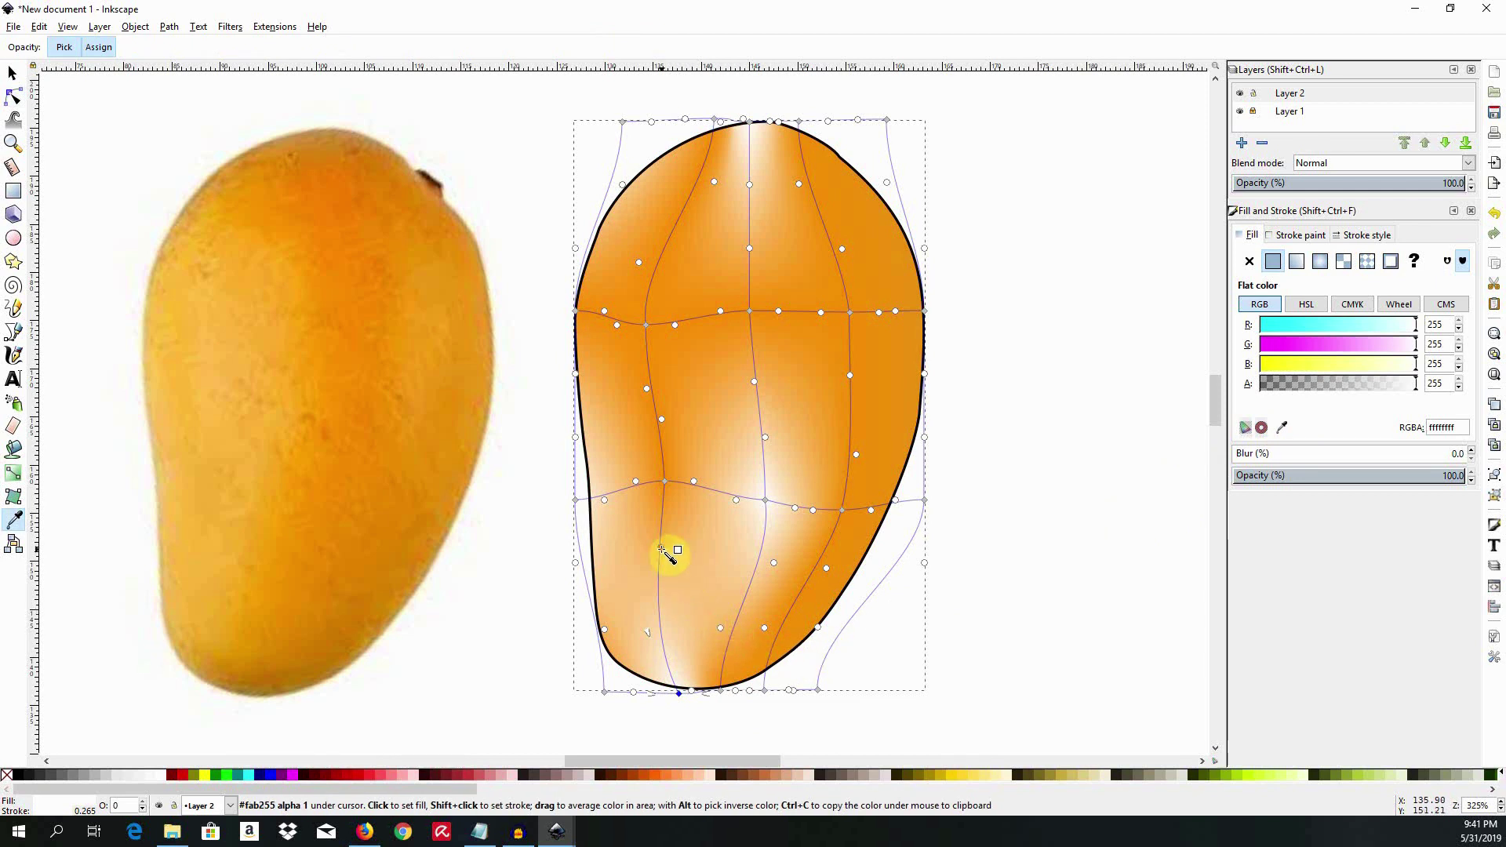
left_click(669, 484)
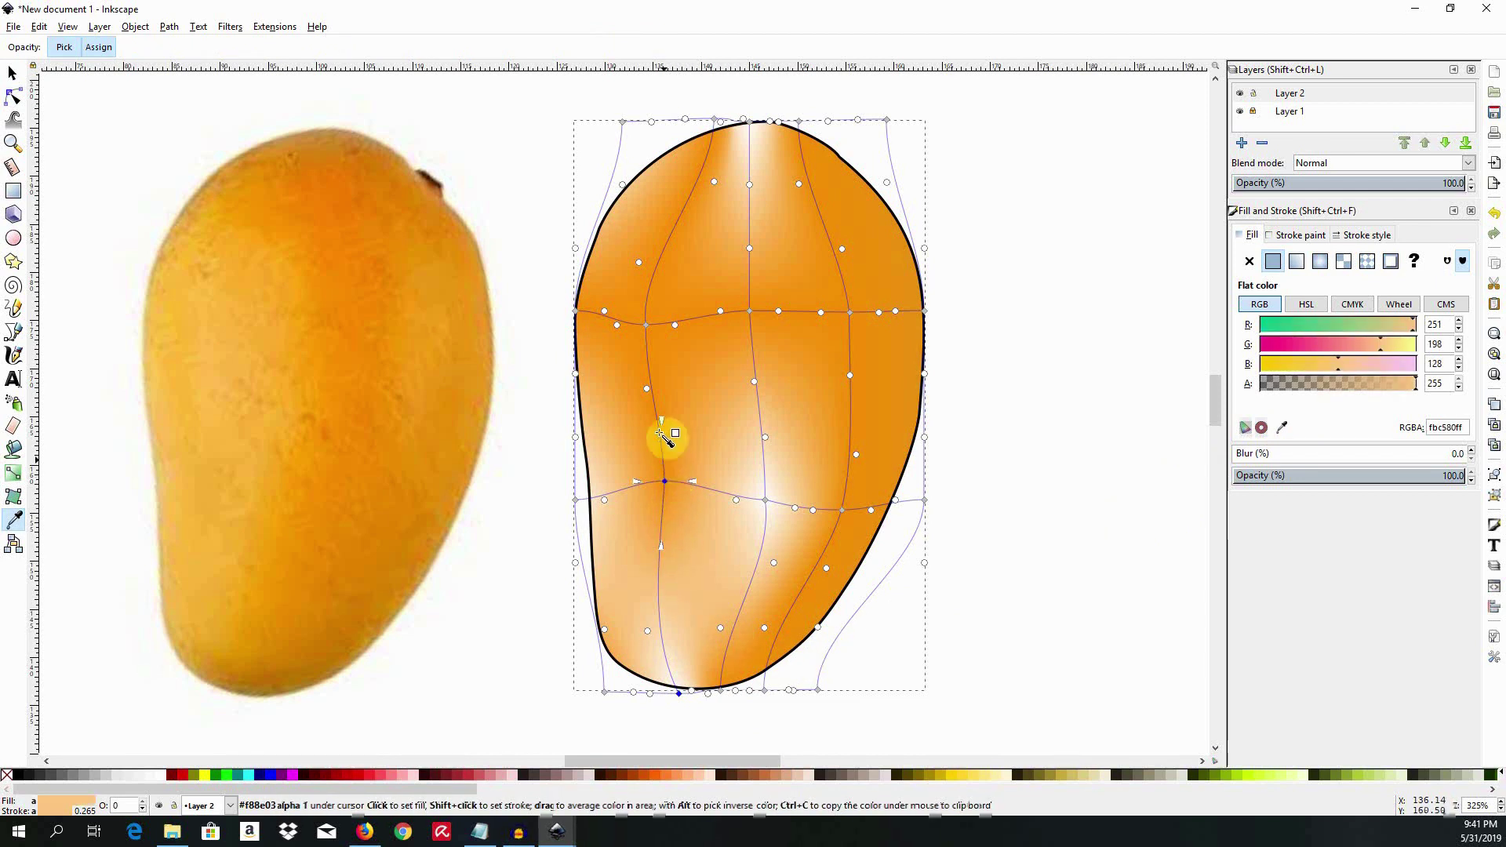
left_click(646, 324)
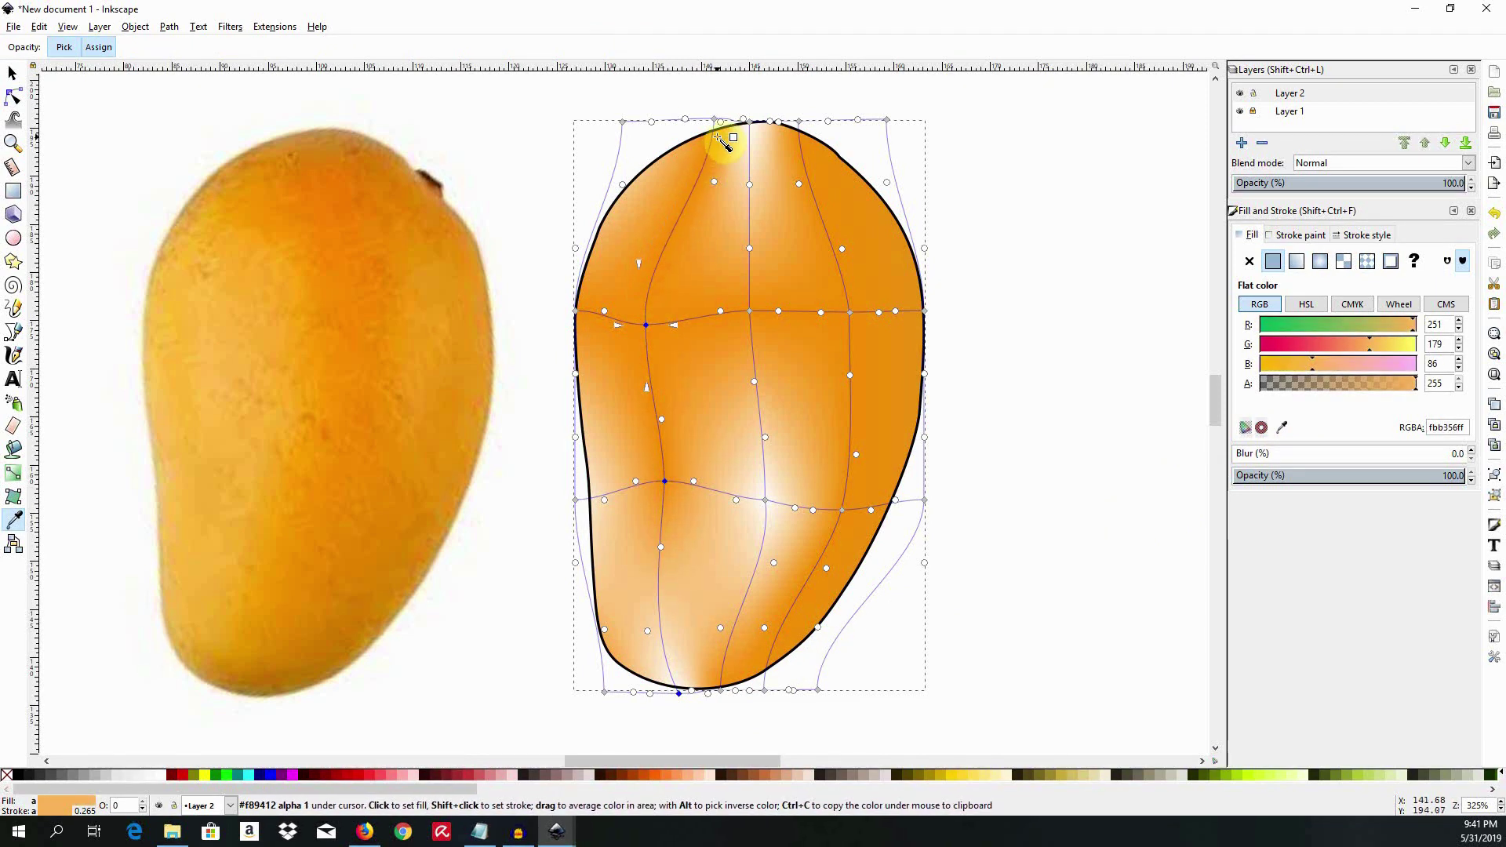
left_click(20, 102)
- Give a bottom corner a sampled central orange, then select the middle and top nodes
left_click(720, 691)
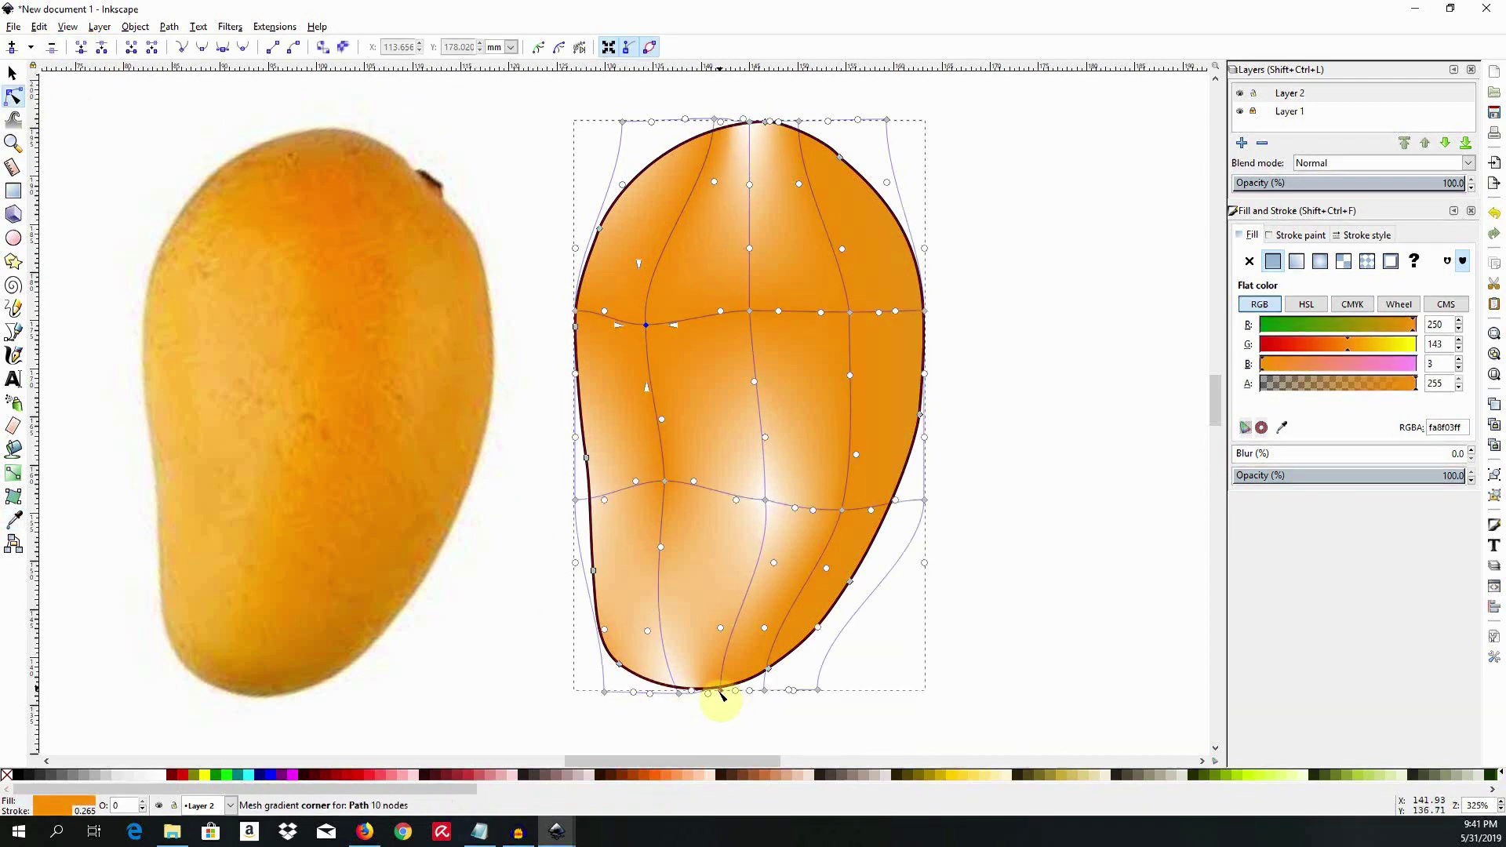
left_click(1284, 428)
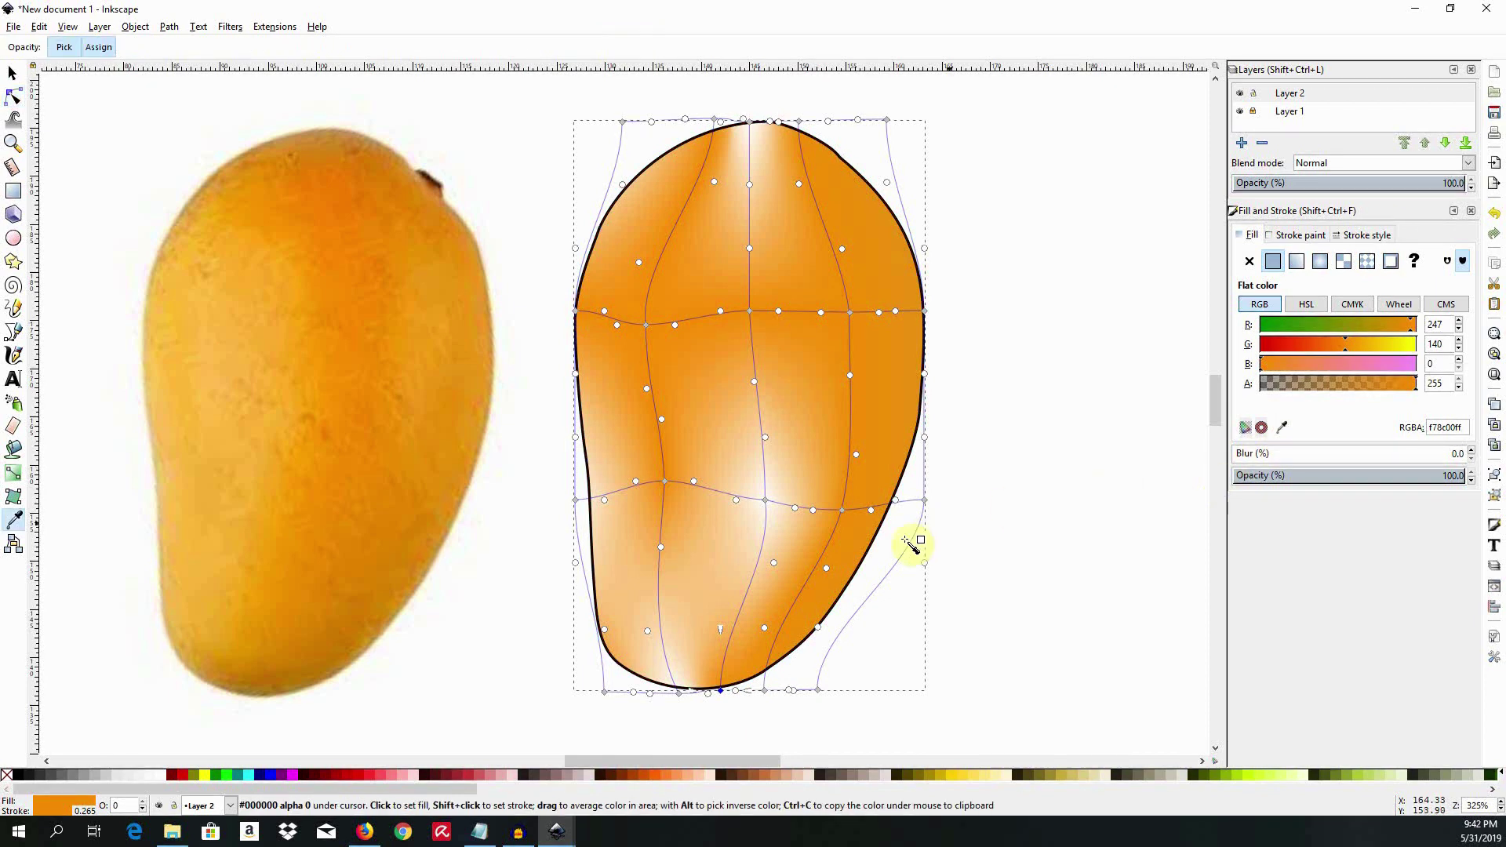
left_click(765, 500)
left_click(750, 313)
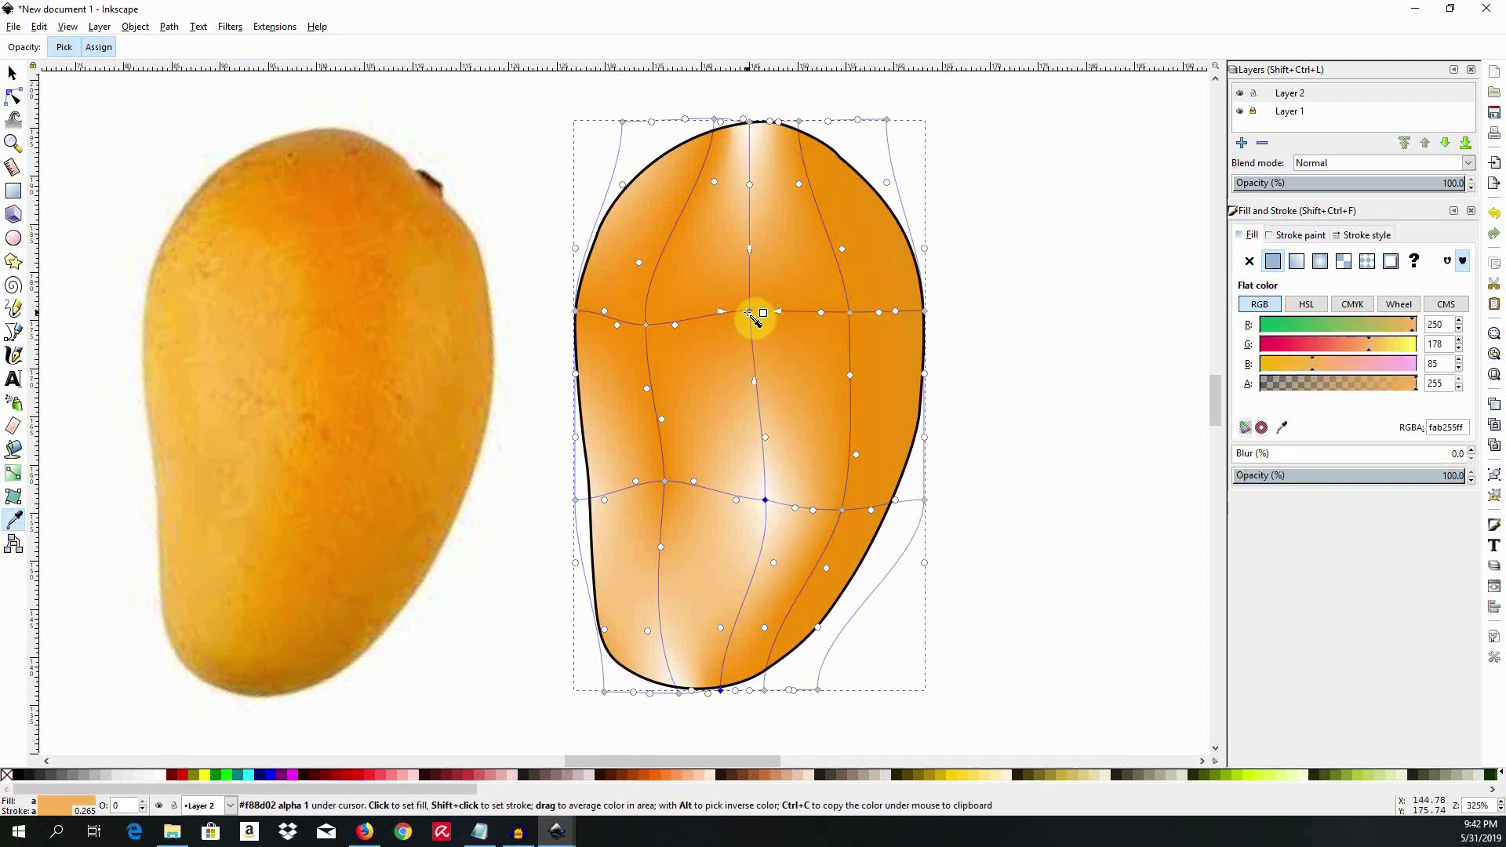
left_click(751, 123)
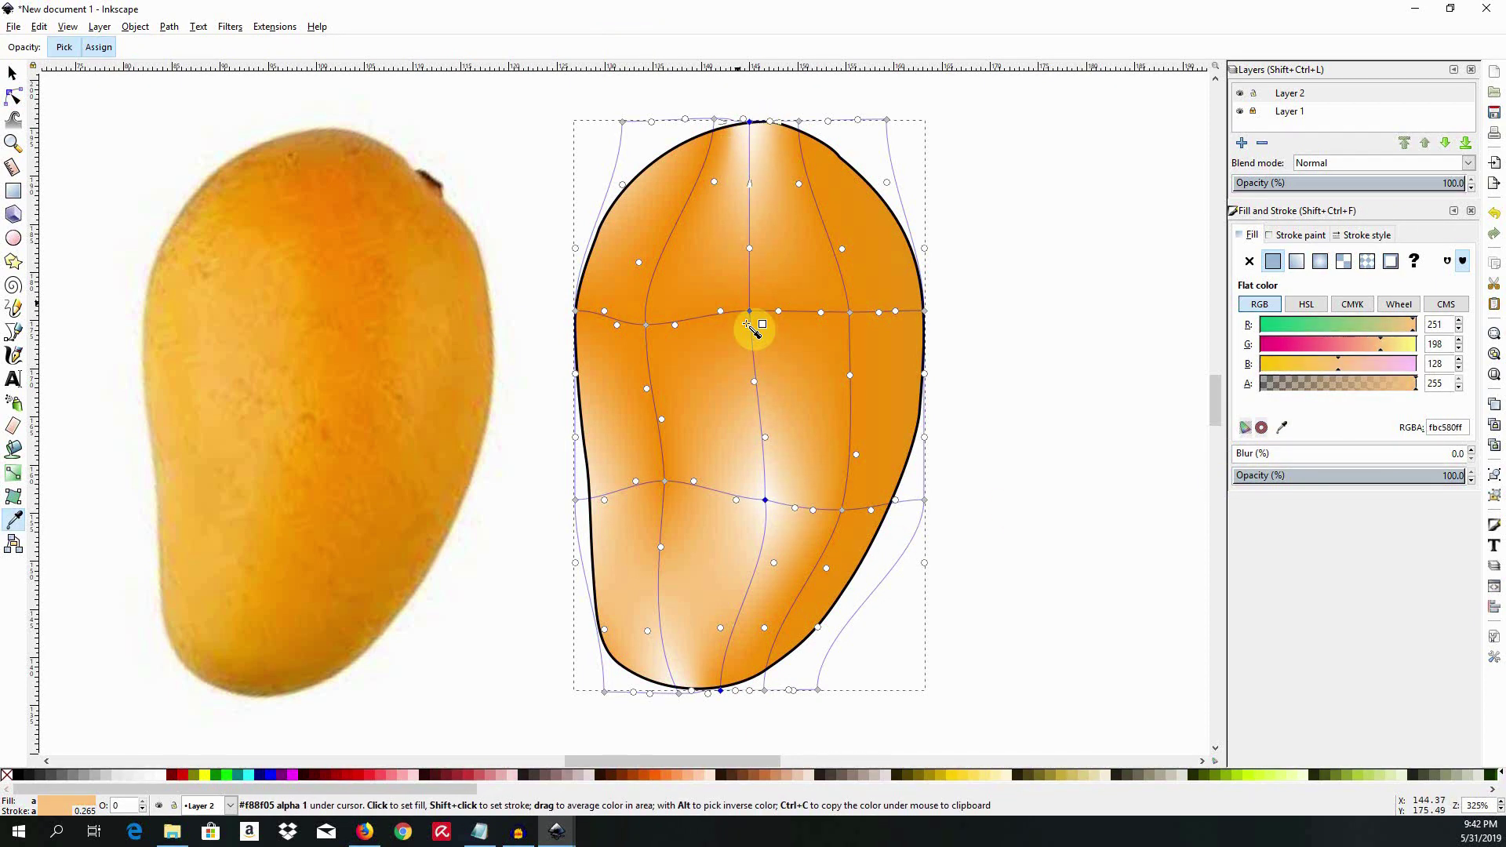
- Apply the photo's orange to the selected nodes and sample colours for the left and top nodes
left_click(289, 366)
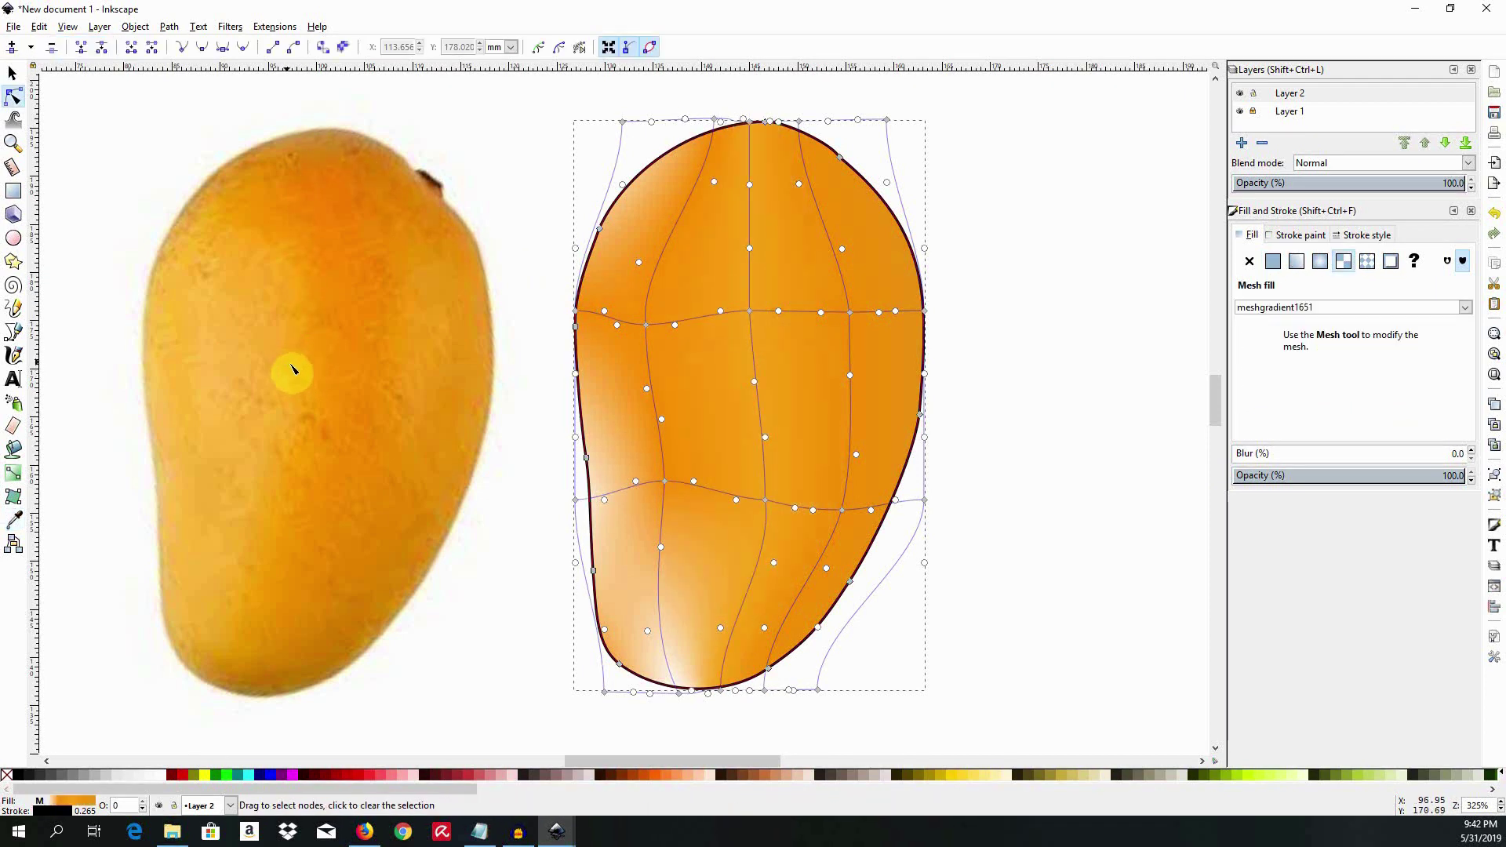
left_click(685, 698)
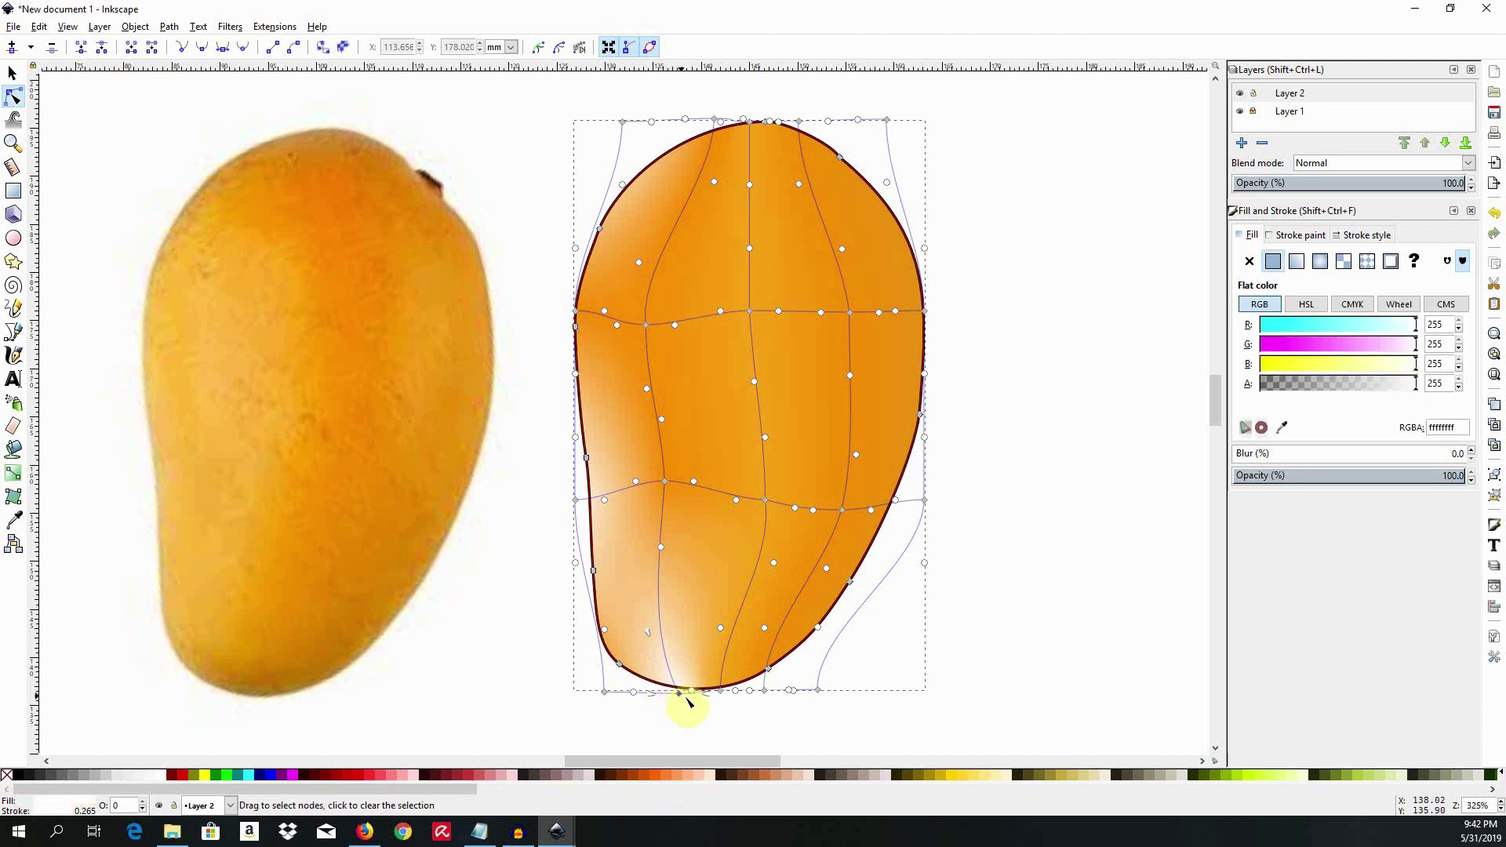
left_click(1283, 428)
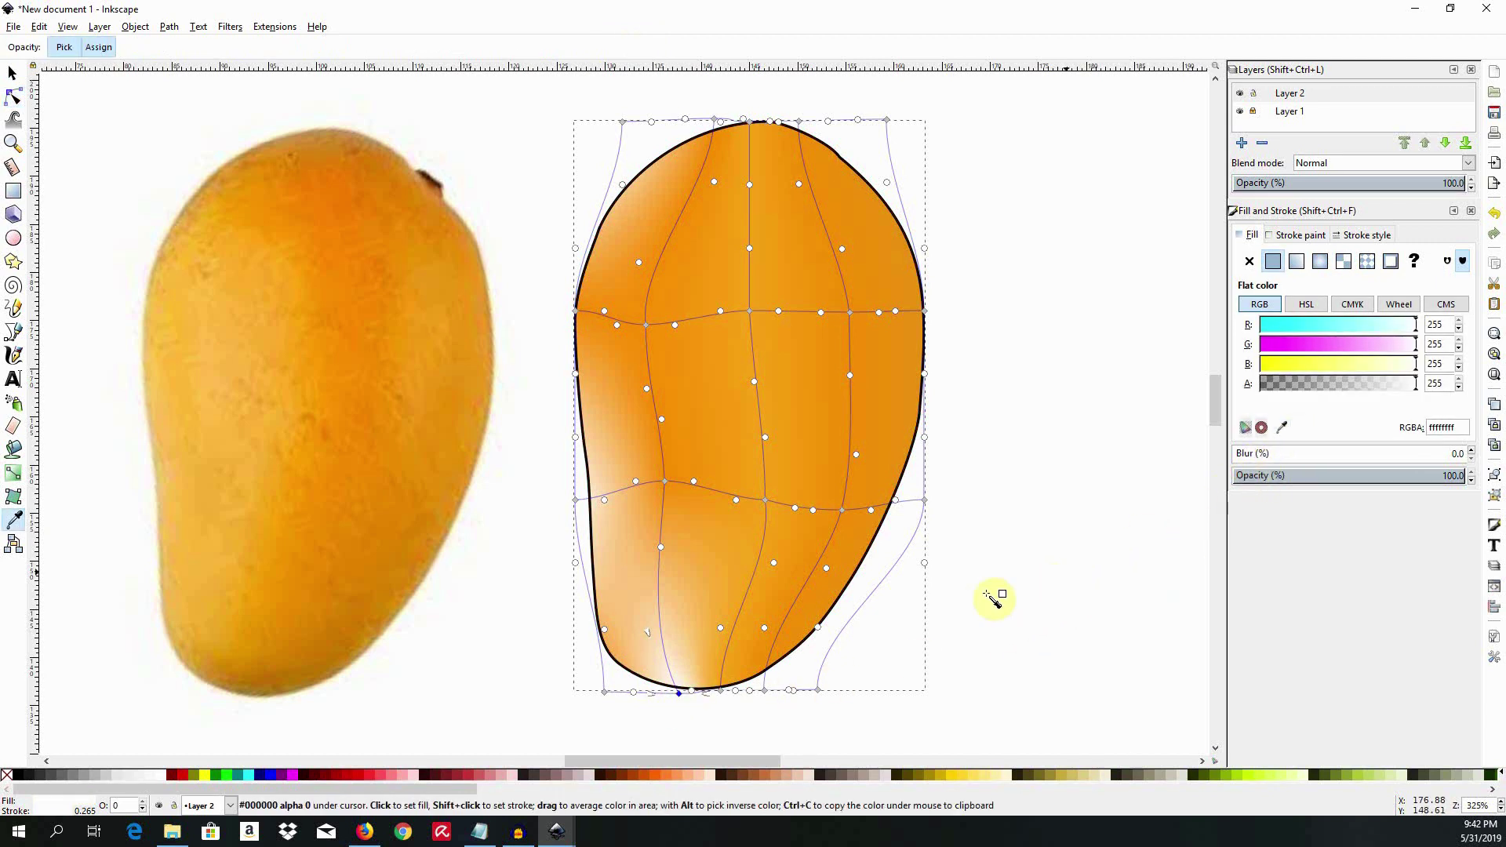
left_click(665, 481)
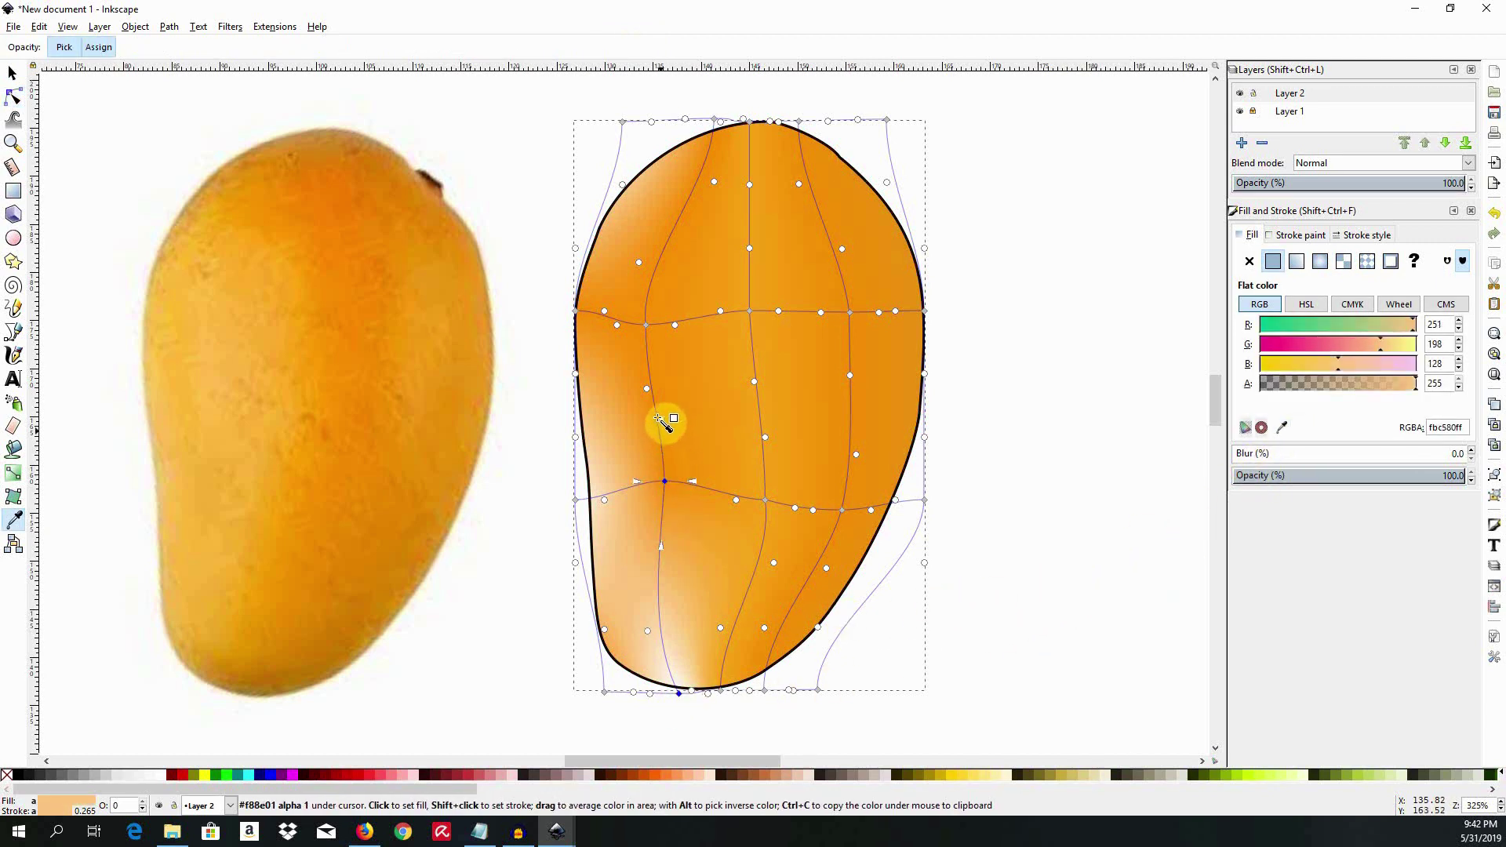
left_click(646, 324)
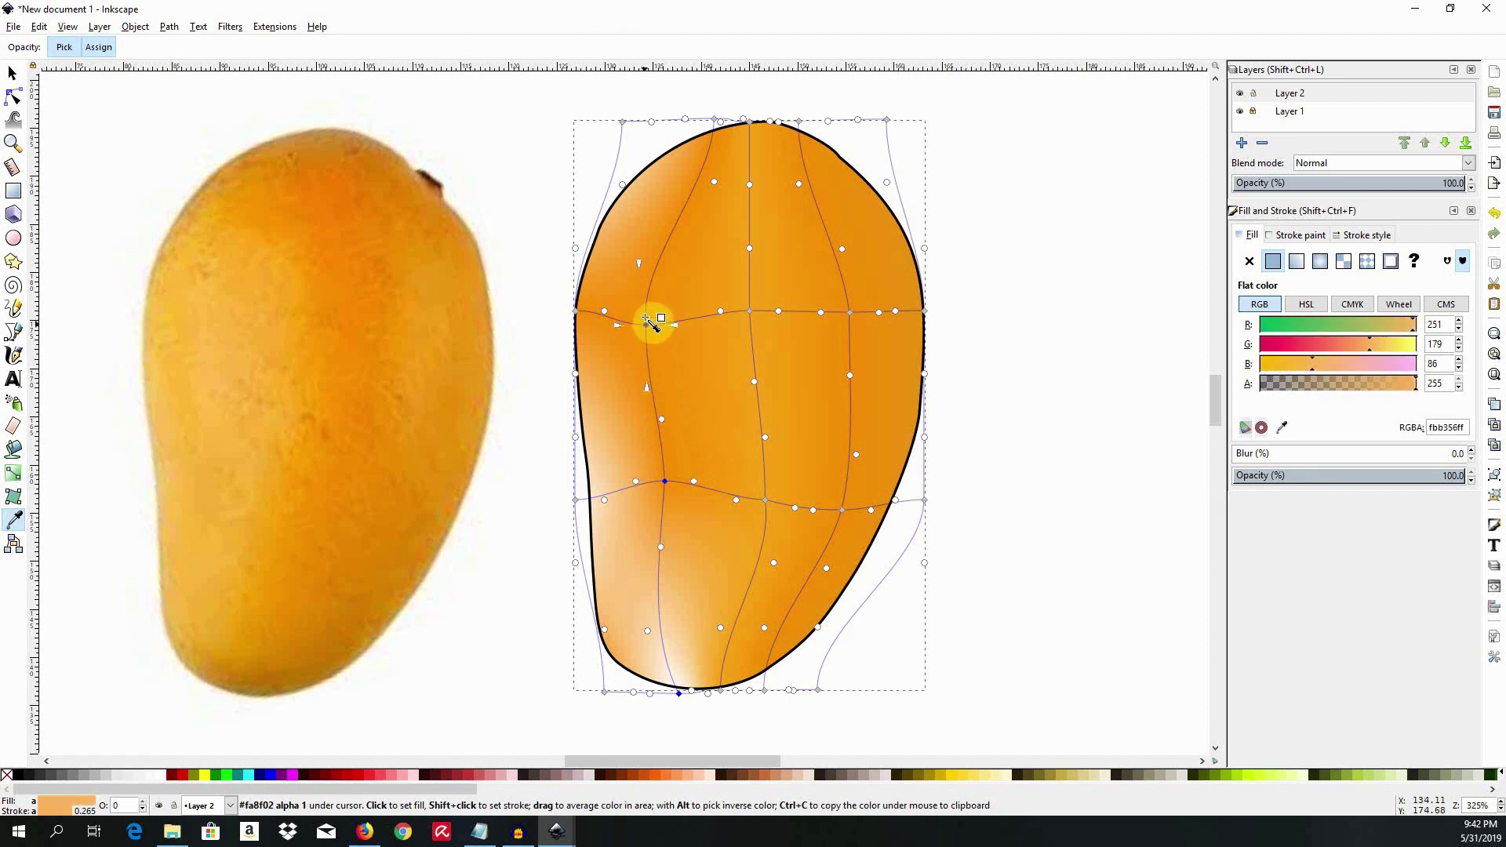
left_click(716, 123)
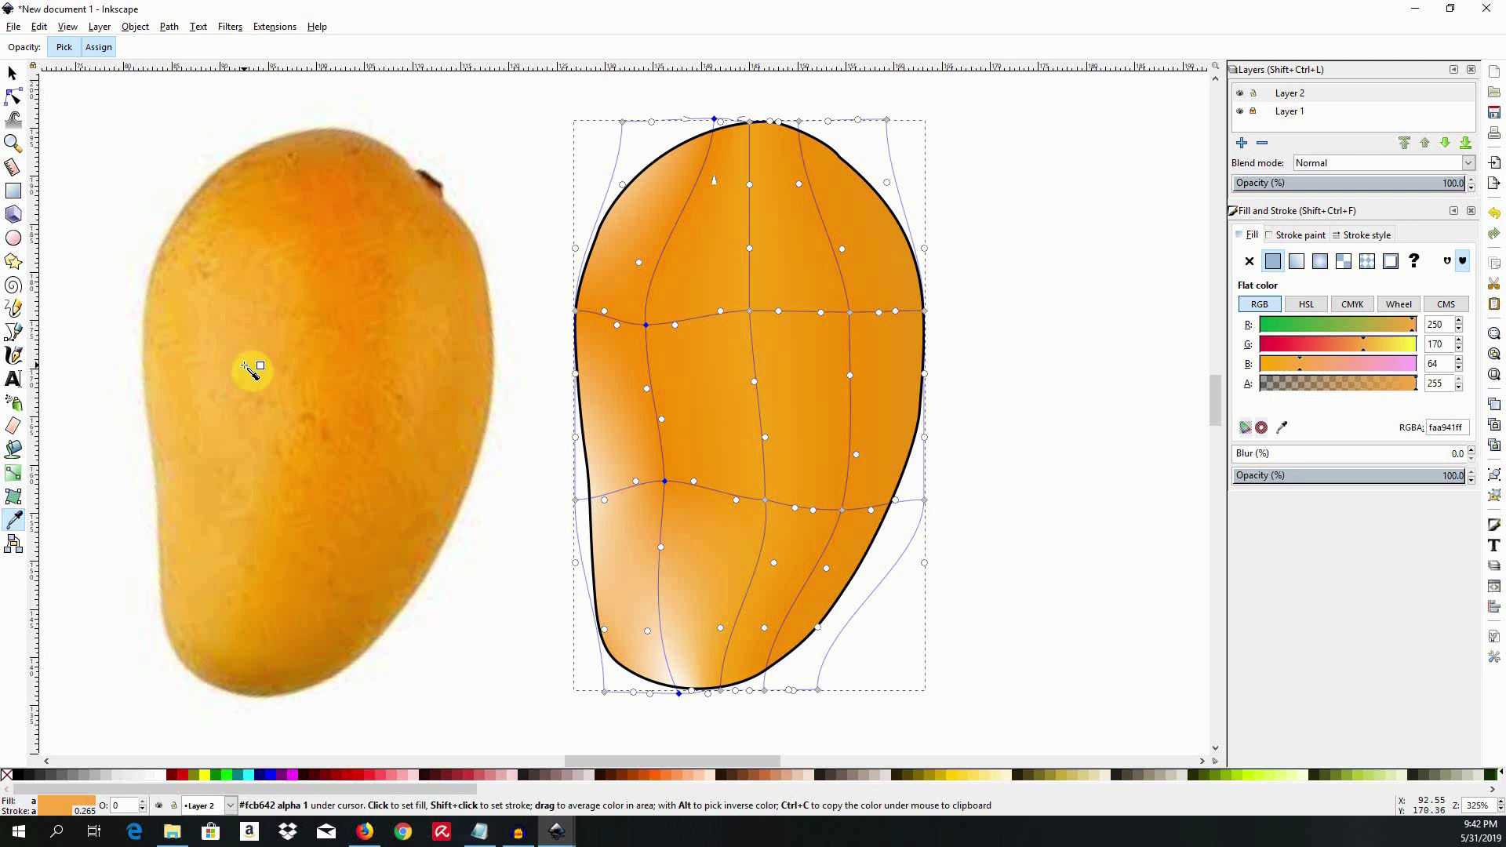
key("n")
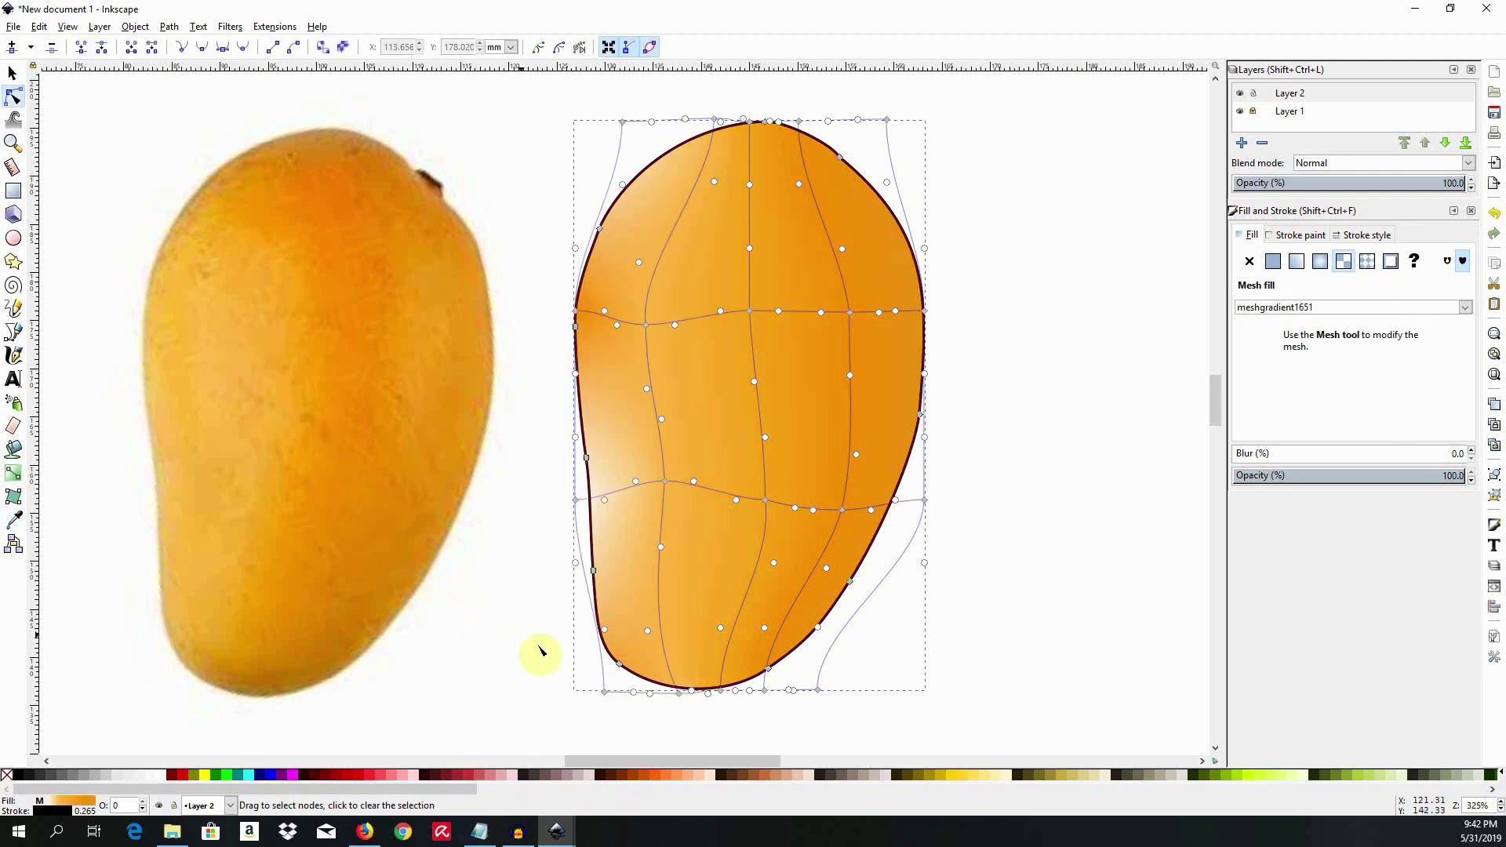
- Shade the bottom-left corner node with light and darker oranges sampled from the left edge
left_click(605, 696)
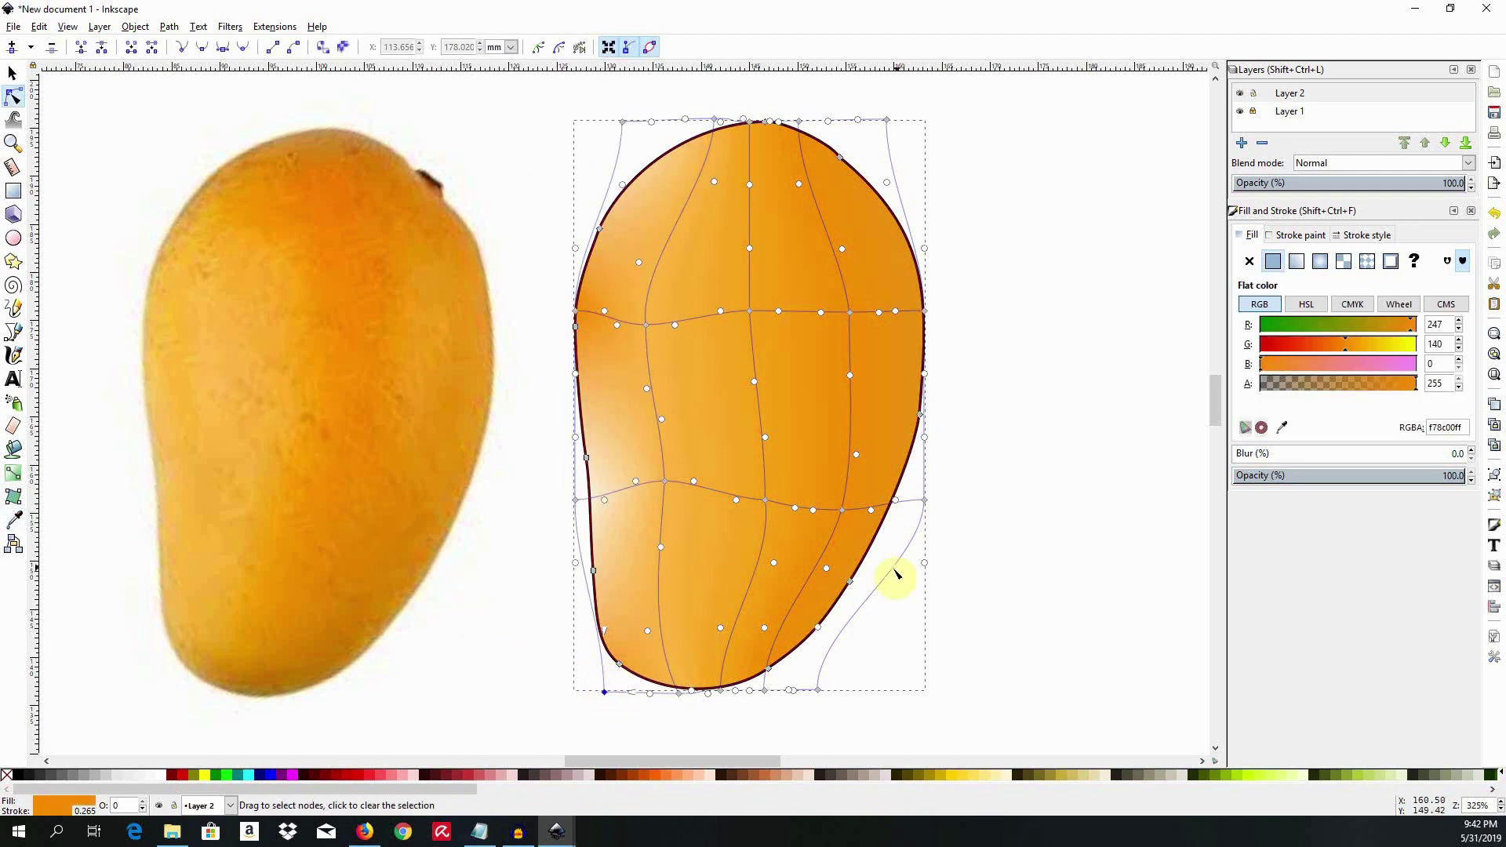
left_click(1283, 428)
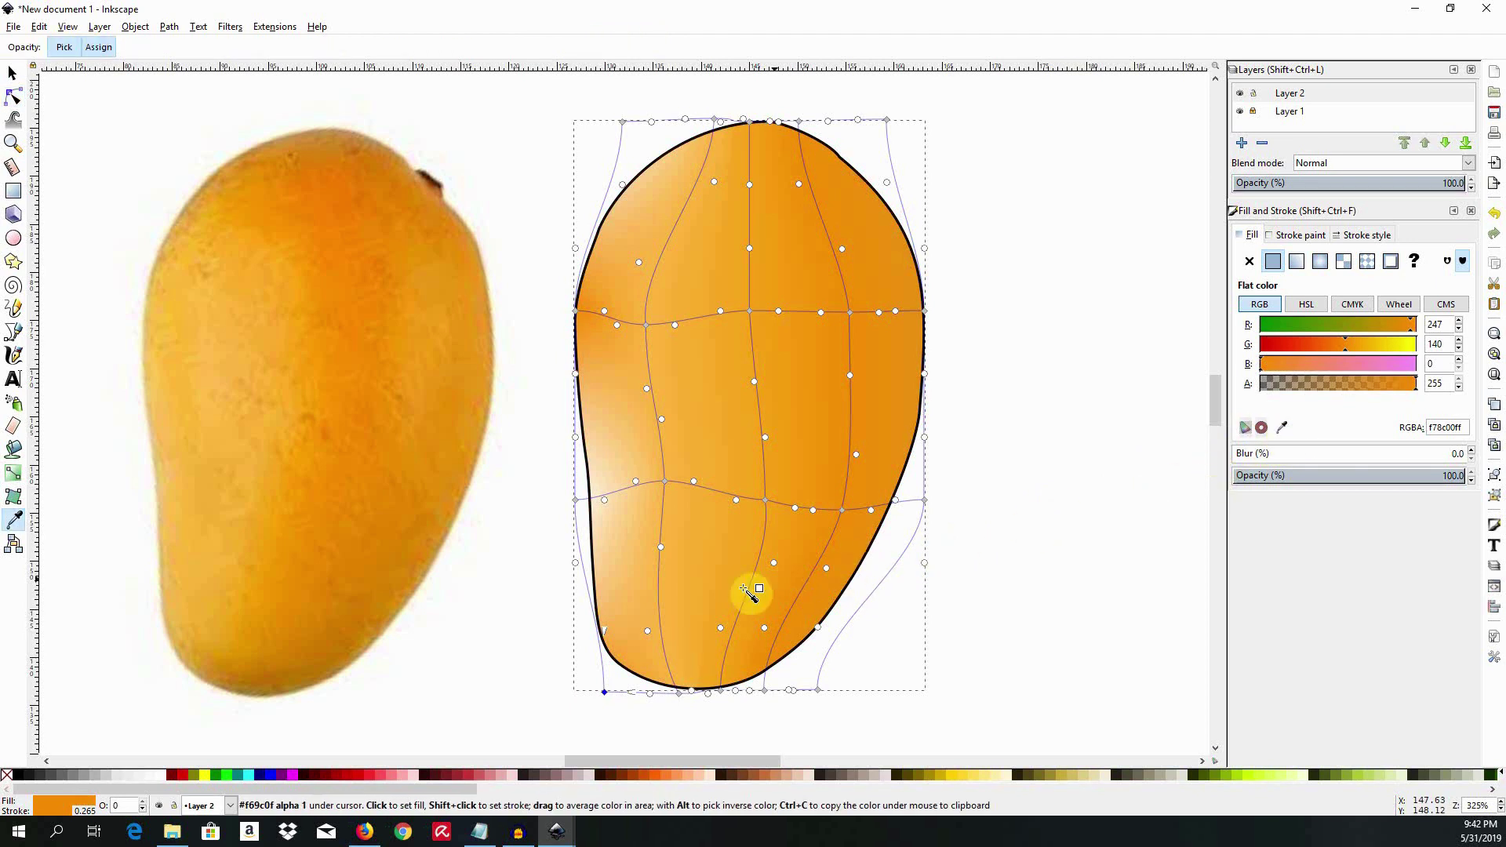
left_click(574, 489)
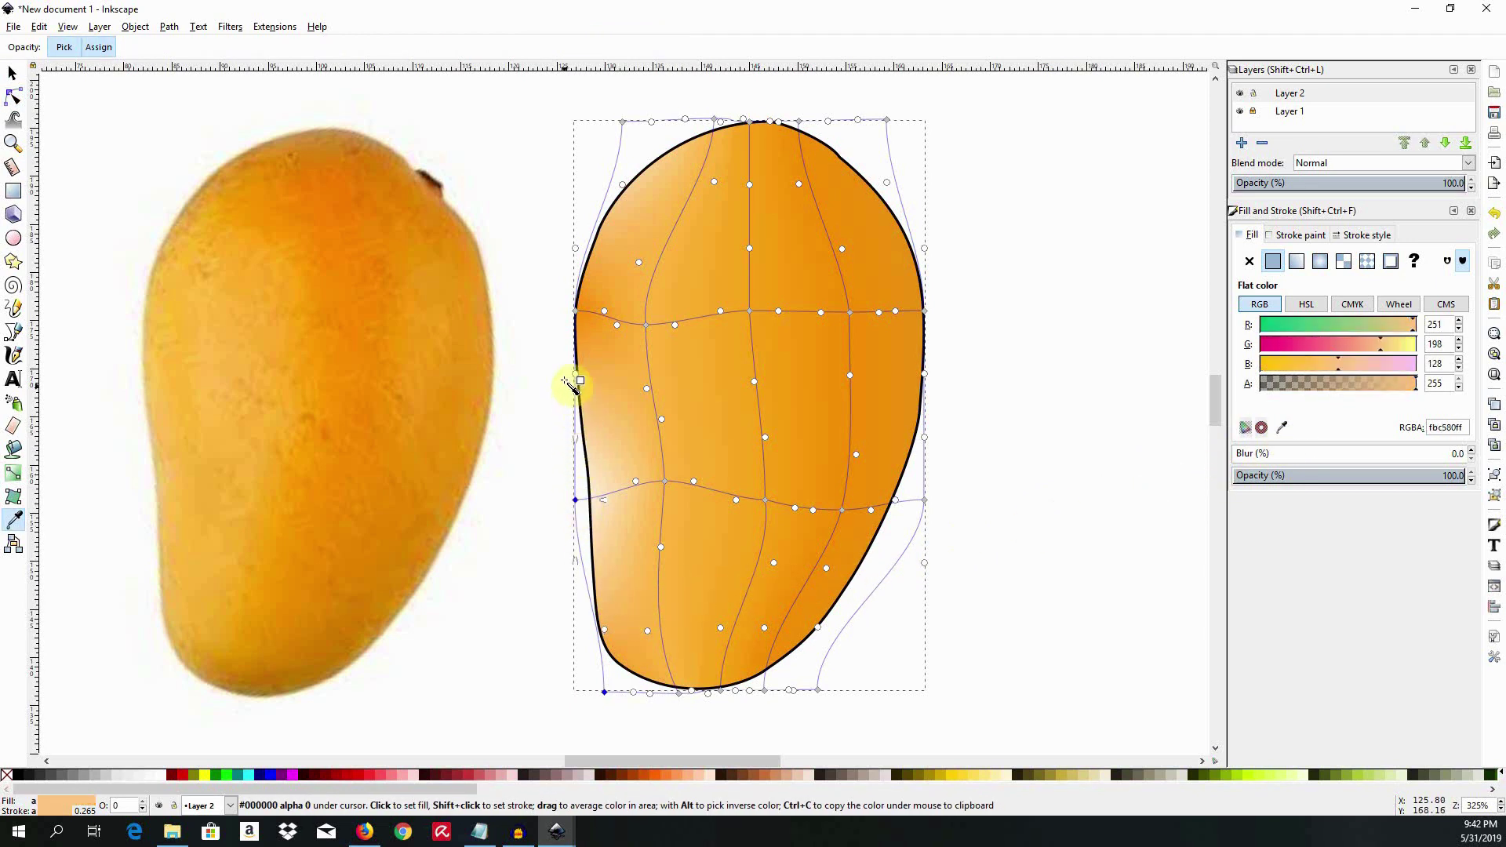
left_click(576, 313)
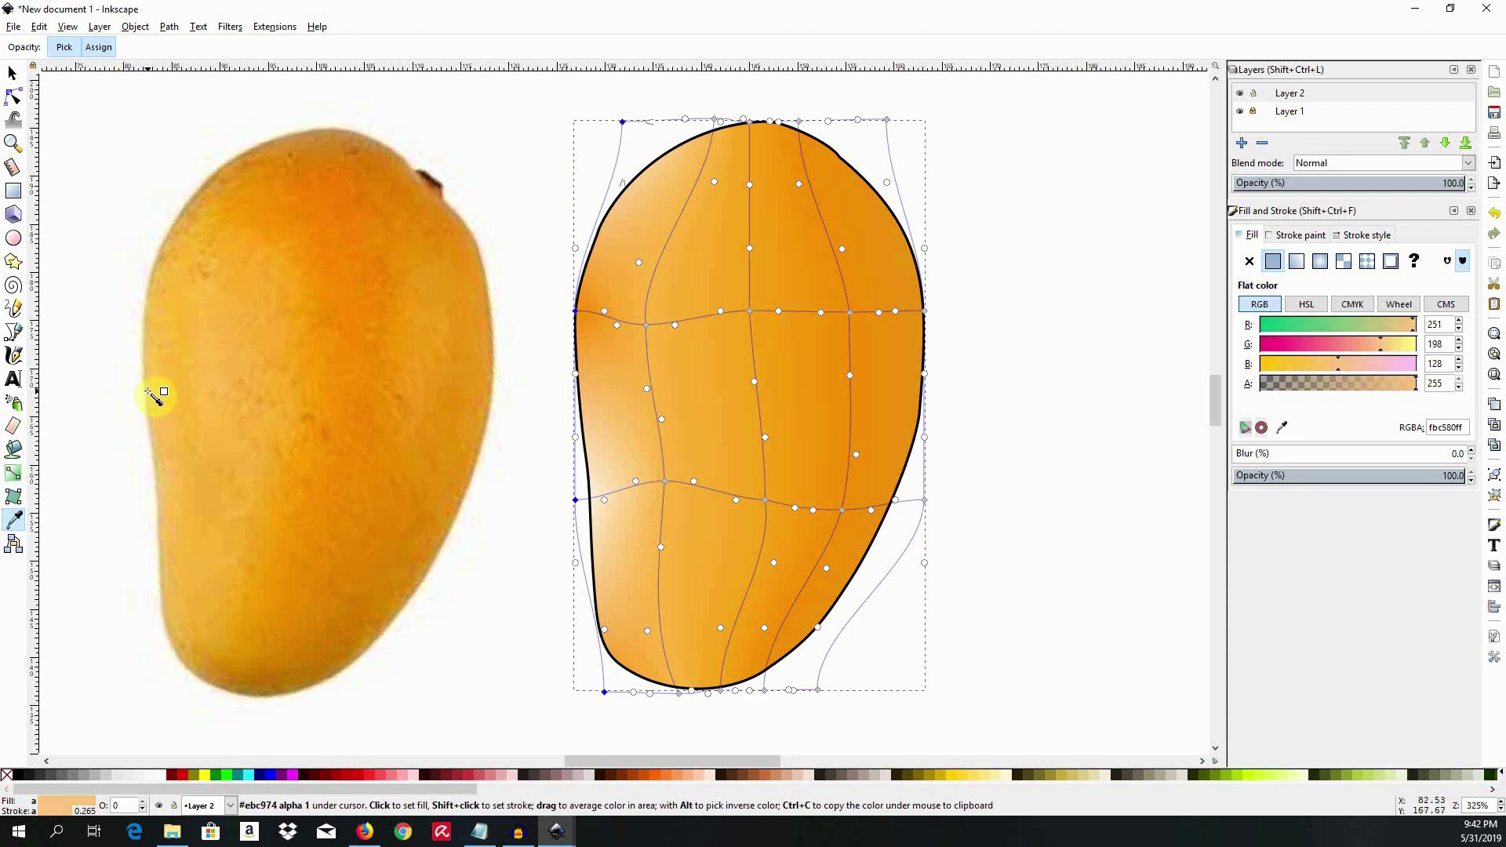
key("n")
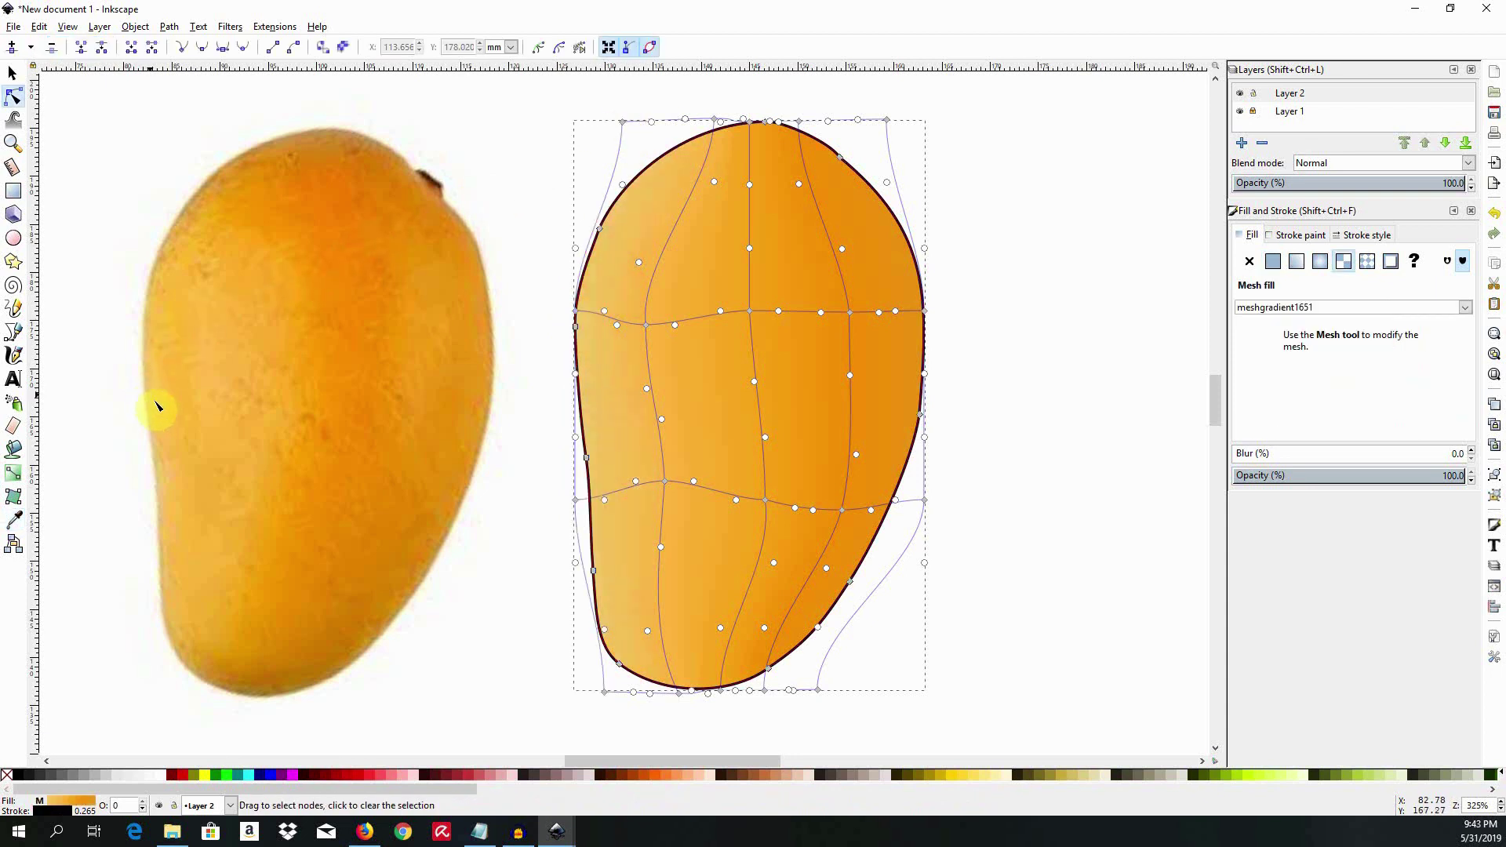
- Set the mango's stroke paint to none, removing its black outline
left_click(12, 73)
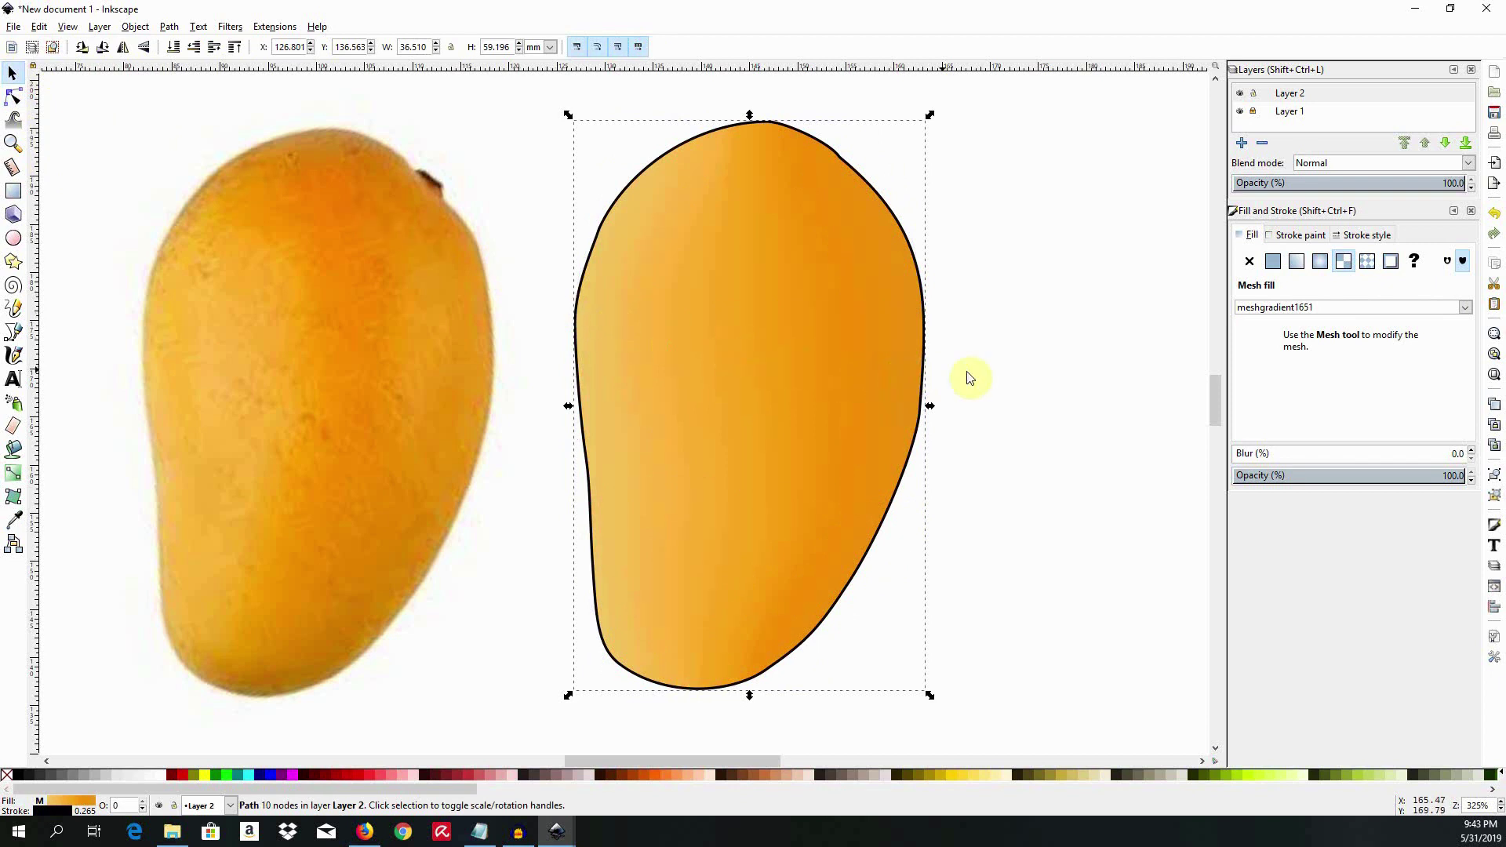
left_click(1306, 236)
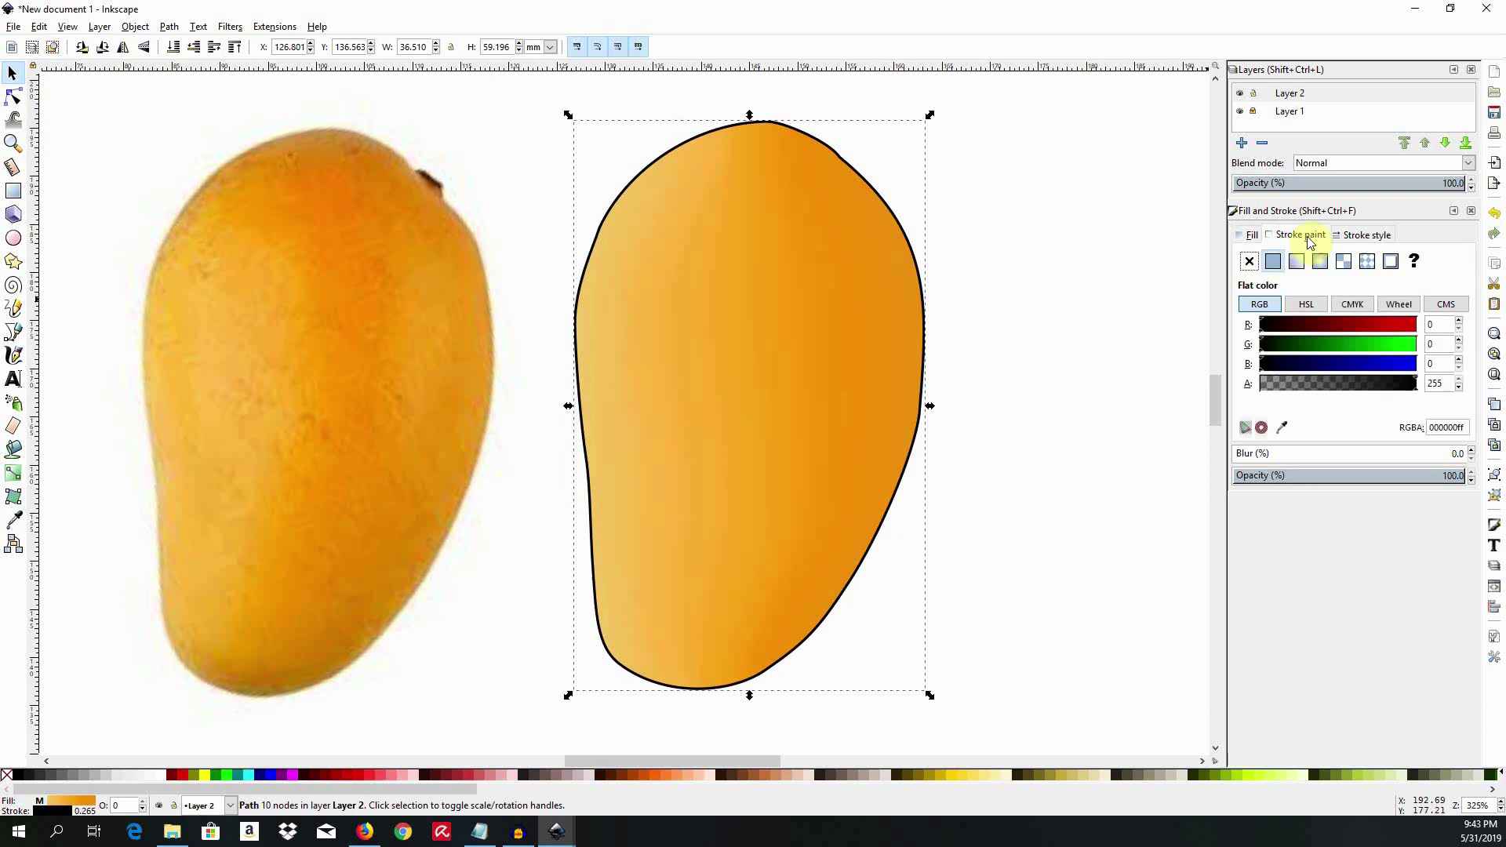
left_click(1250, 263)
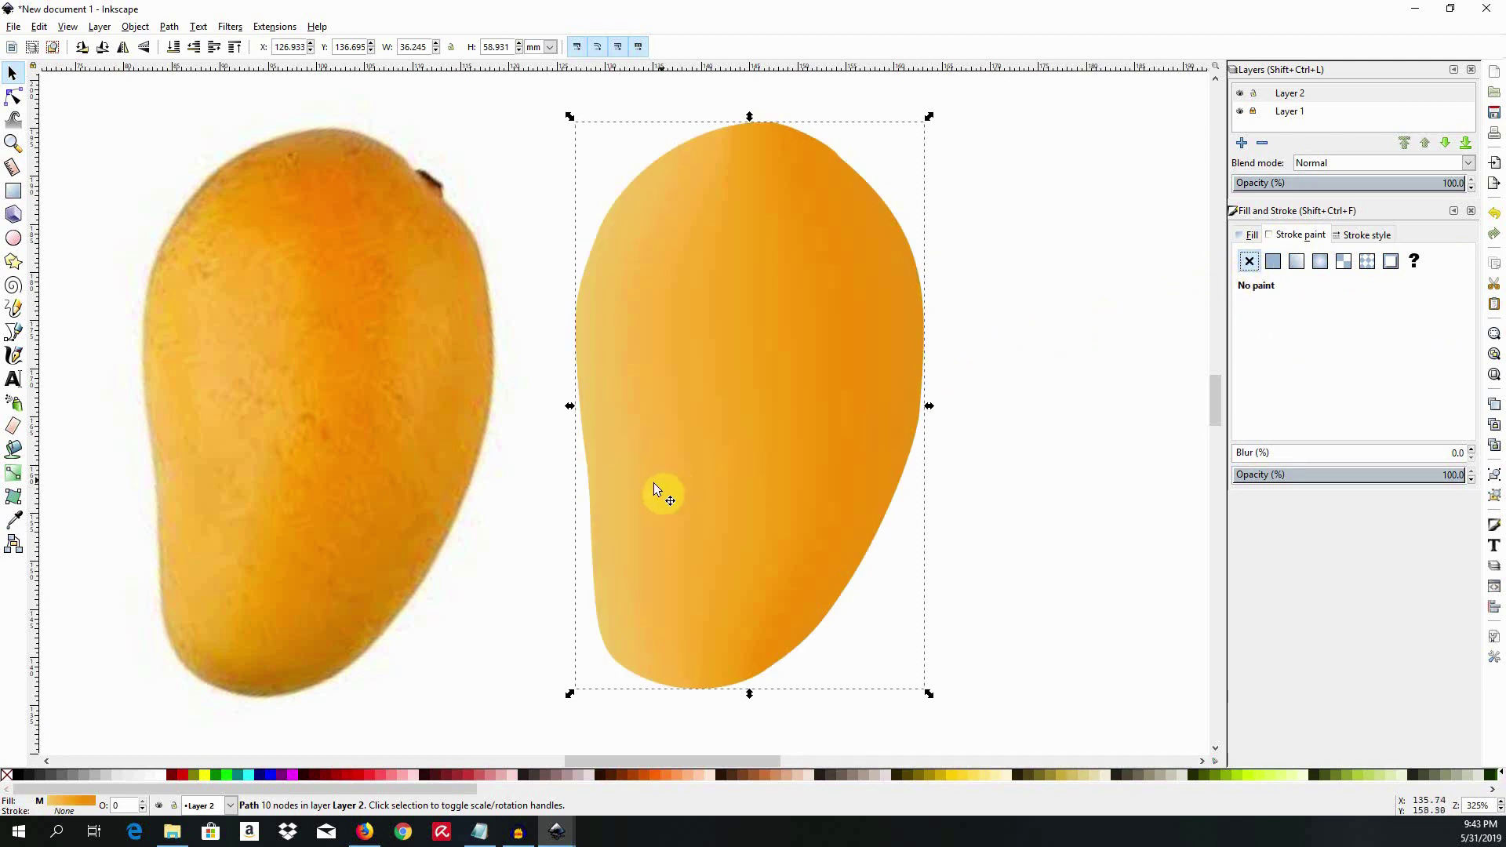
- Shift a lower mesh handle slightly left, then deselect the mango
left_click(16, 497)
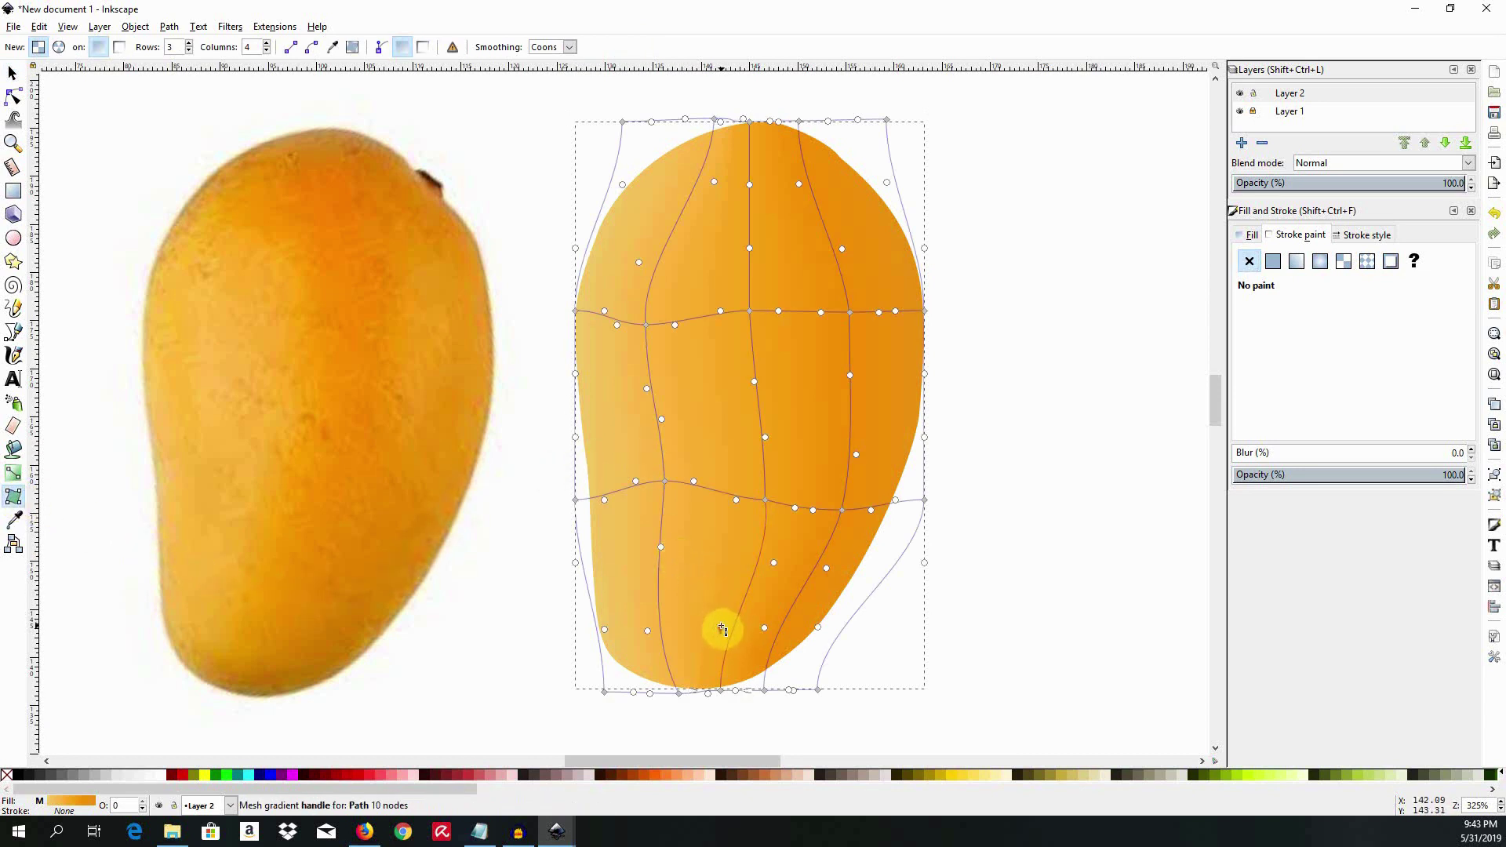
left_click_drag(728, 631, 717, 629)
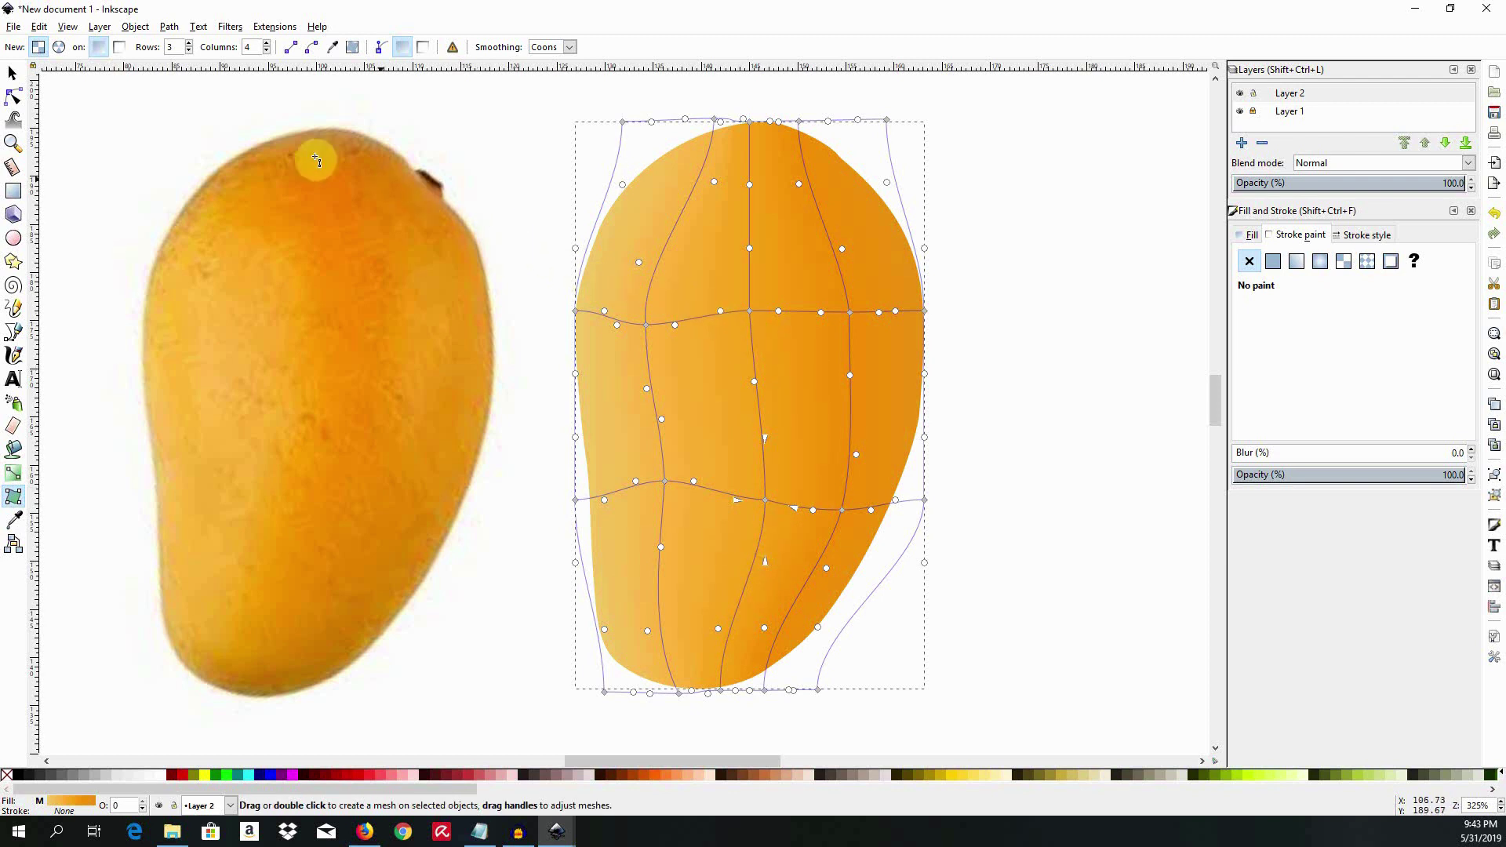
left_click(12, 73)
left_click(93, 239)
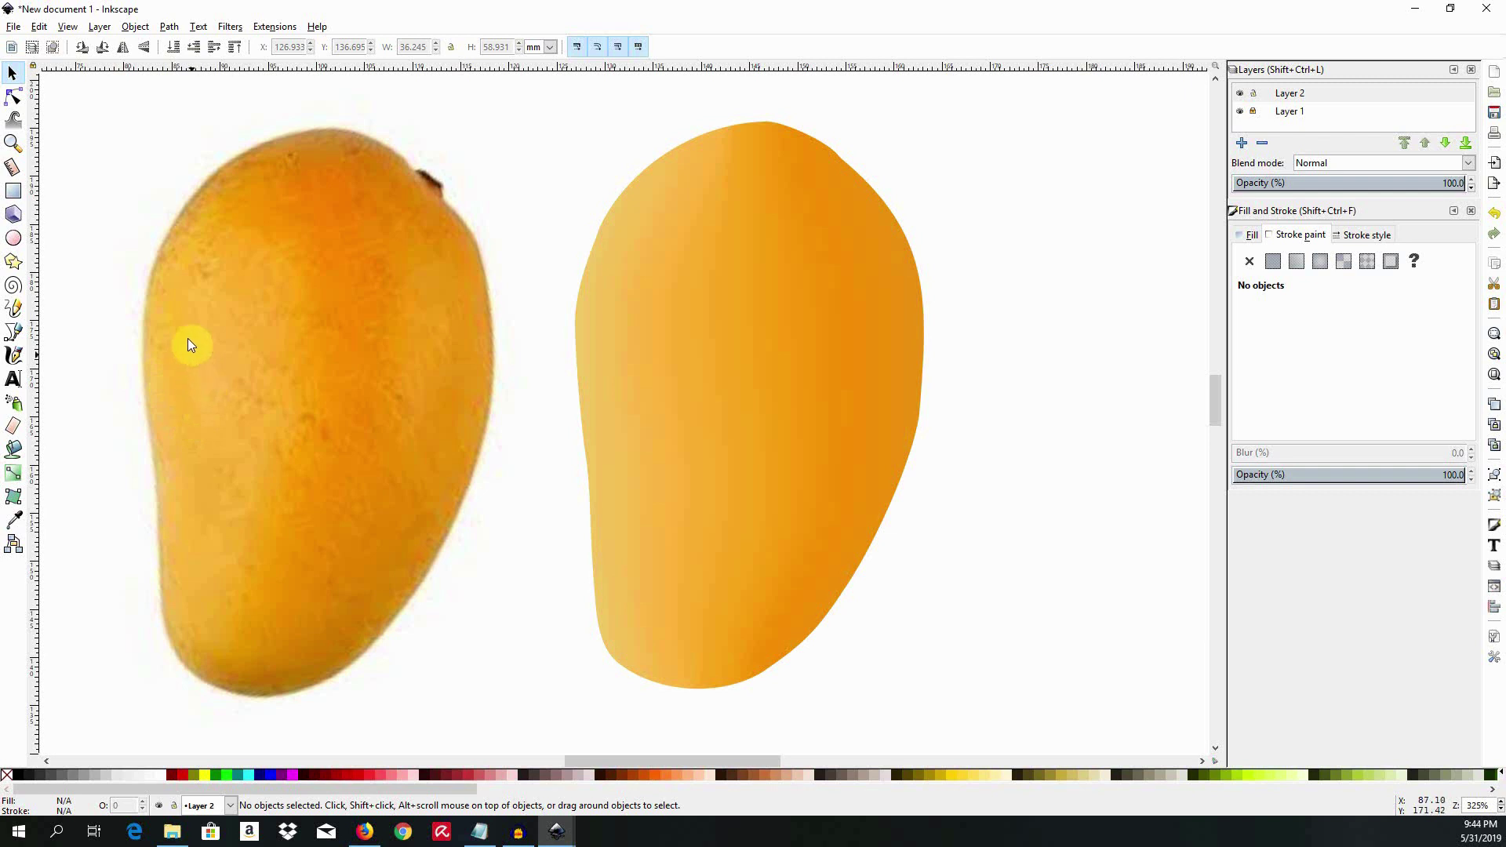
- Draw a tiny ellipse spot near the mango's lower right, filled dark brownish orange sampled from the photo
left_click(13, 238)
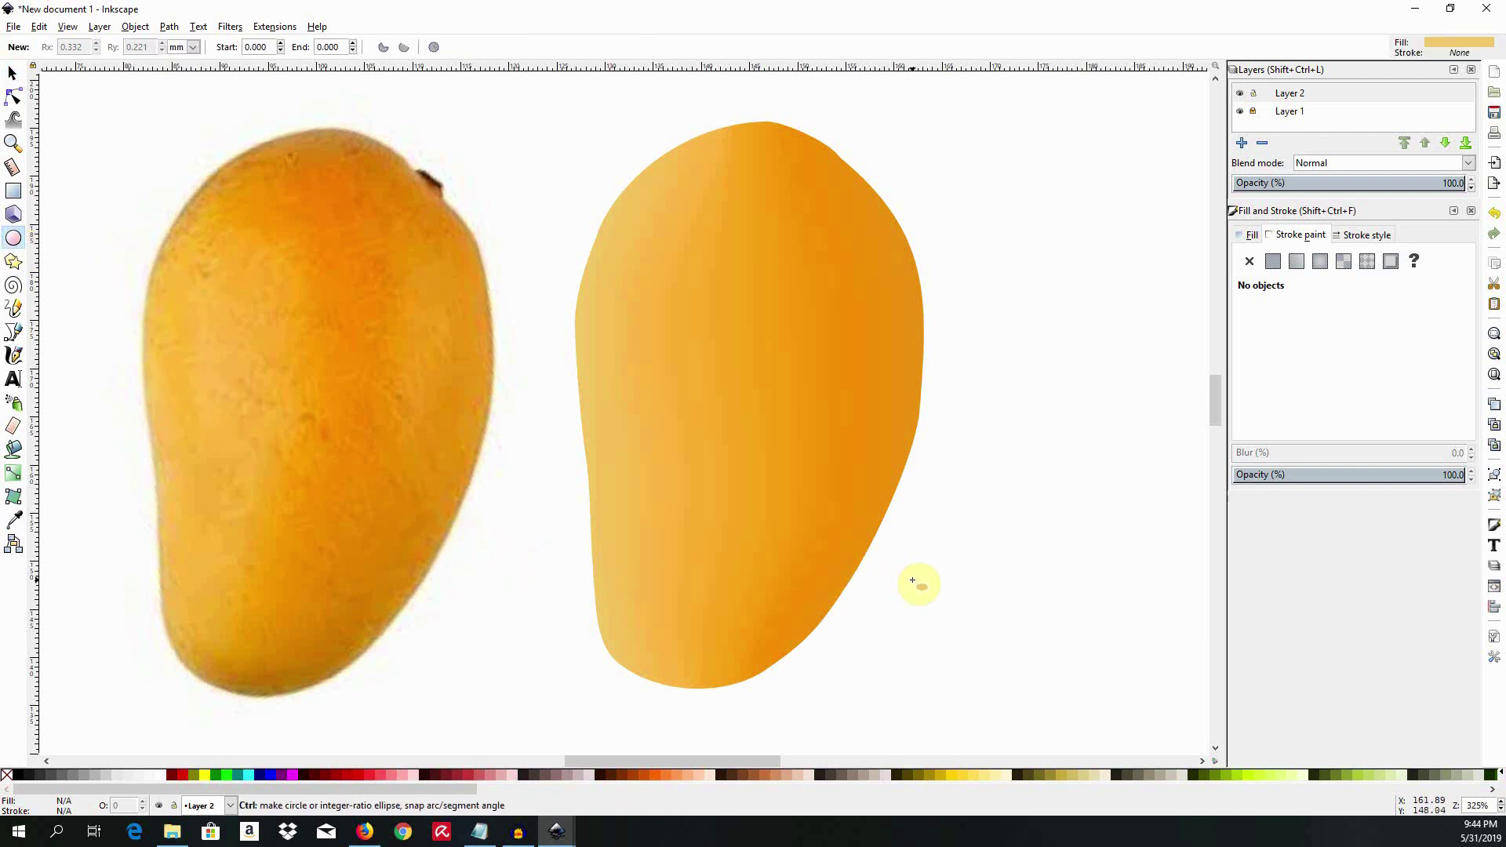
left_click_drag(908, 588, 910, 592)
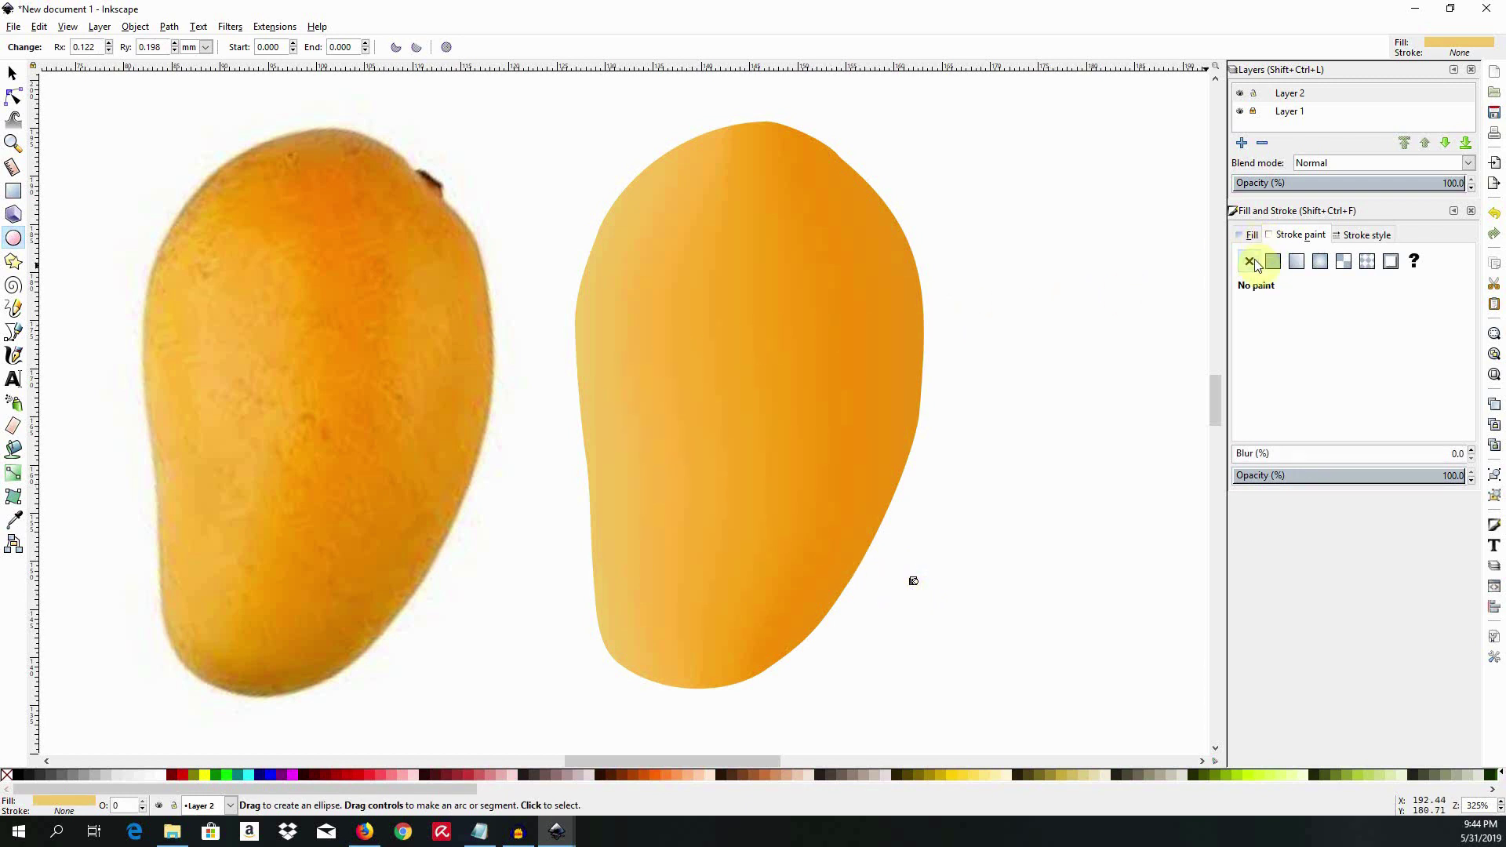
left_click(1249, 235)
left_click(1281, 427)
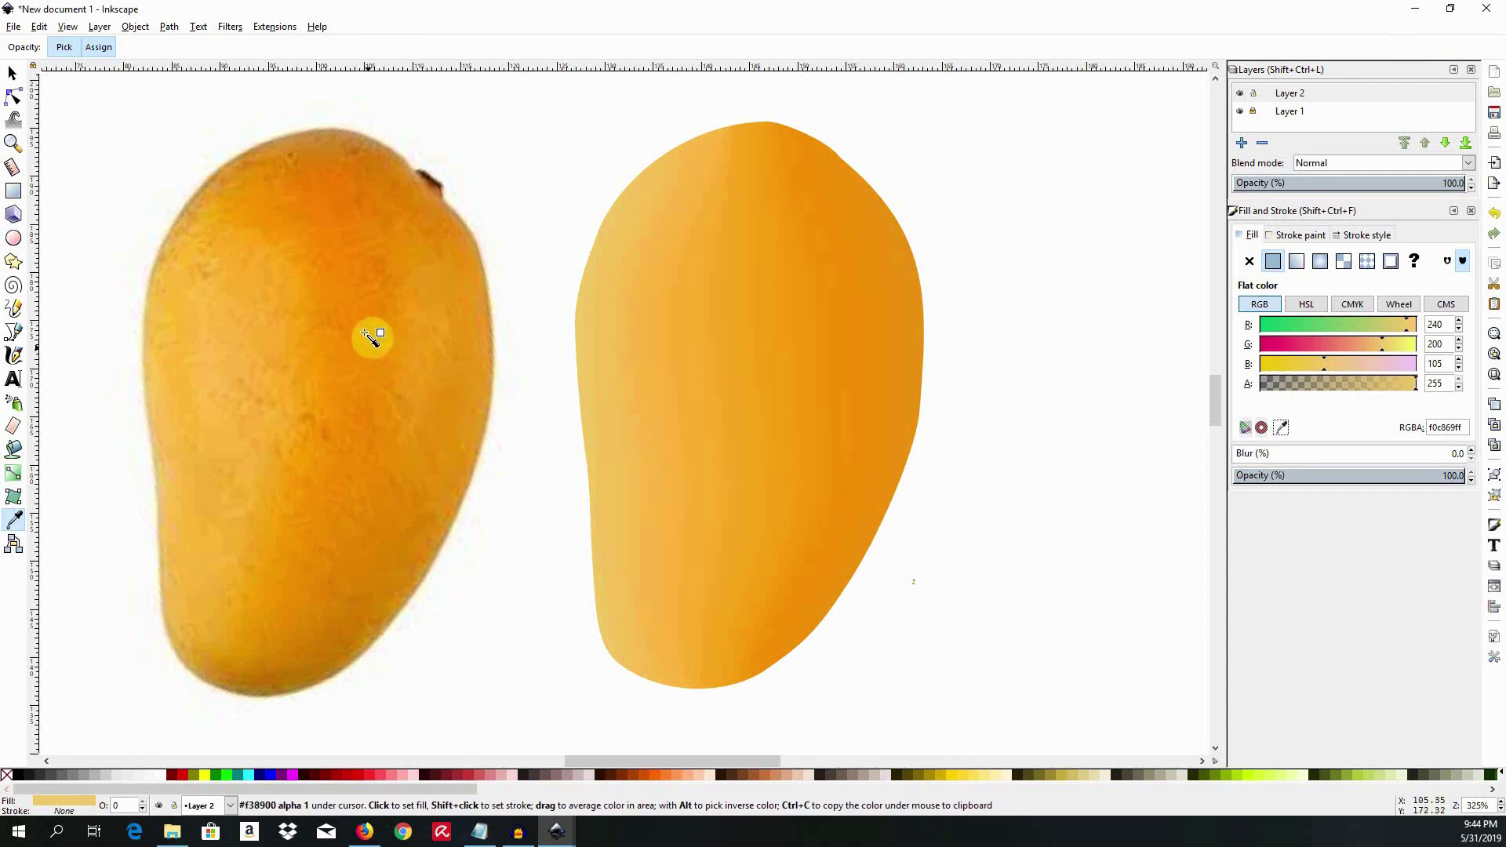
left_click(297, 159)
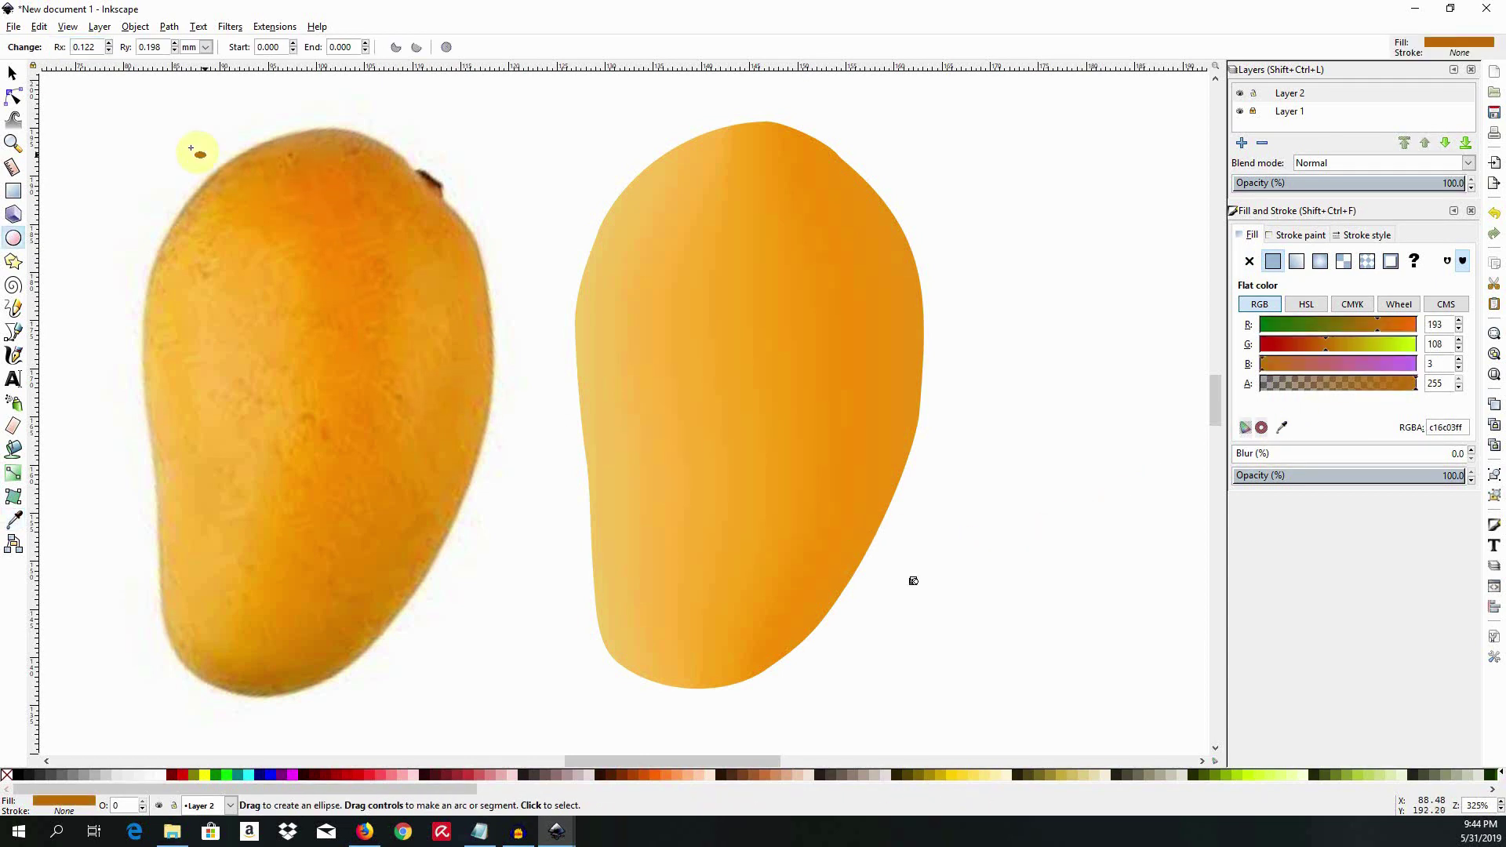
- Select the tiny spot and nudge it into position with the arrow keys
left_click(12, 73)
left_click(932, 636)
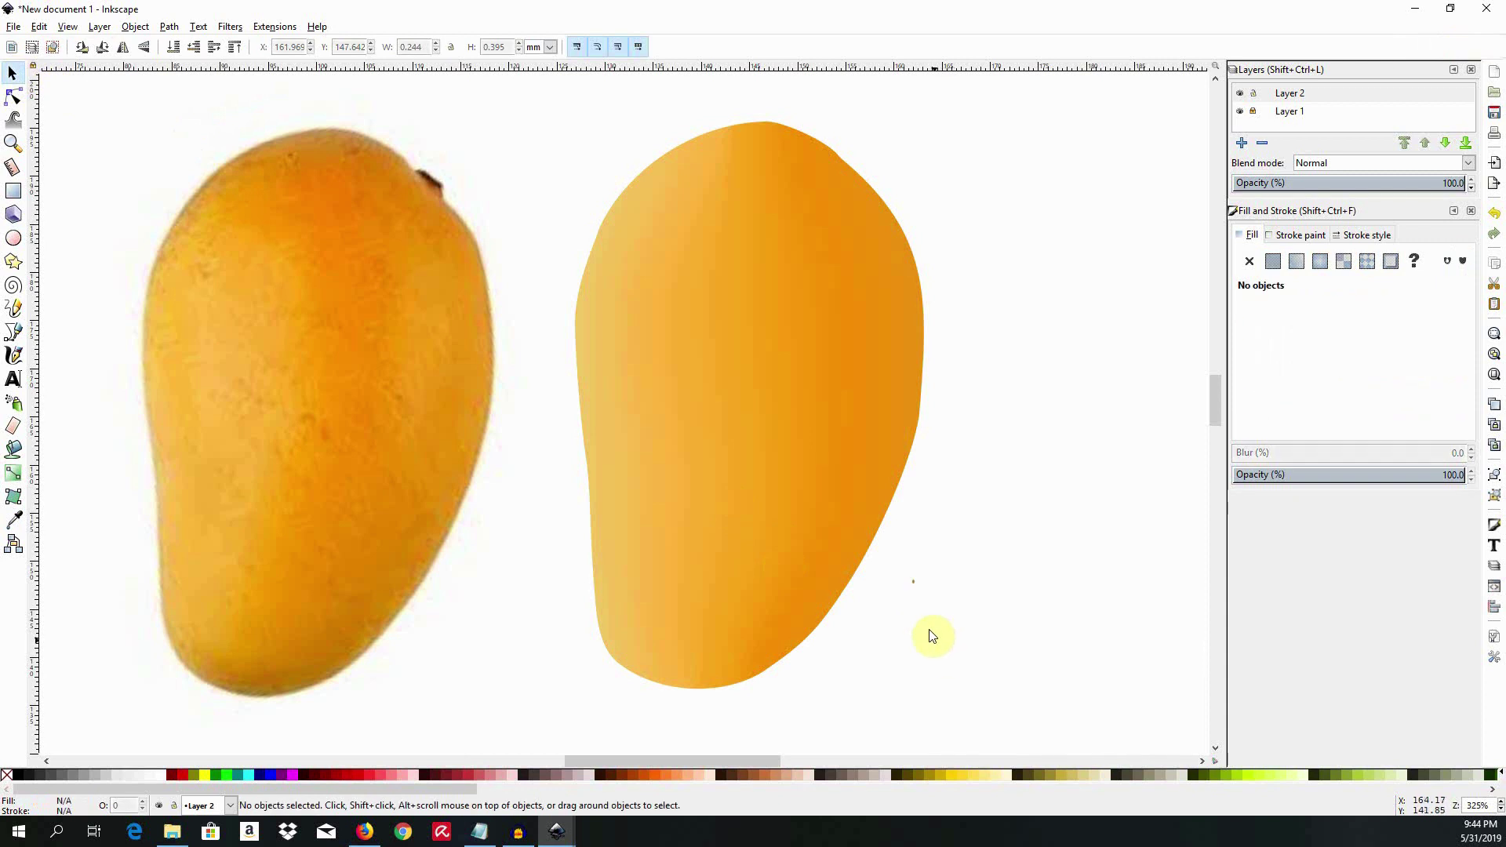
left_click(914, 584)
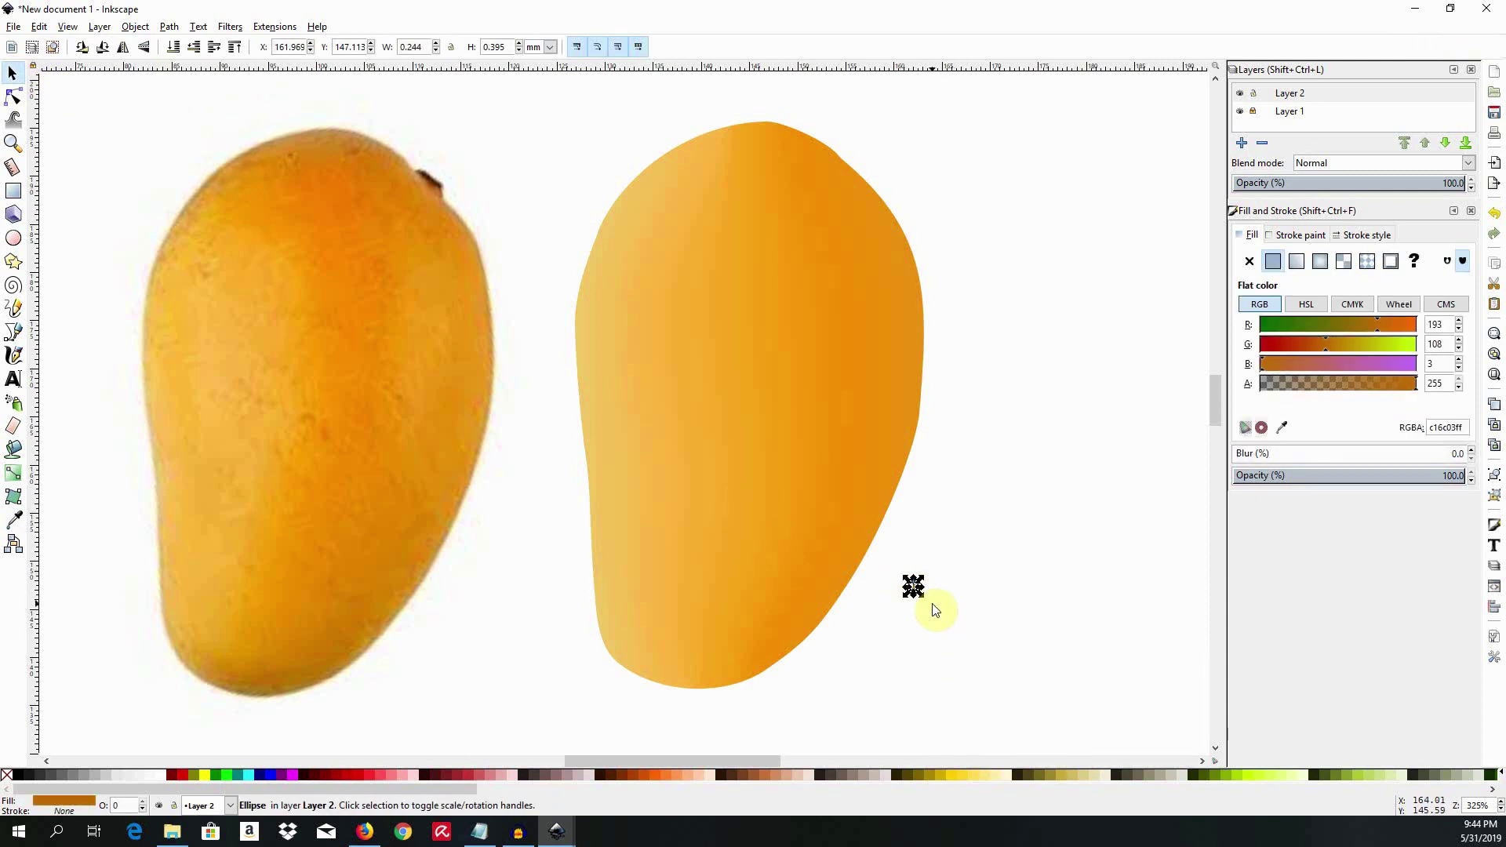
key("shift+Down")
key("Up")
key("shift+Right")
key("Right")
left_click(969, 667)
left_click(939, 611)
left_click(969, 551)
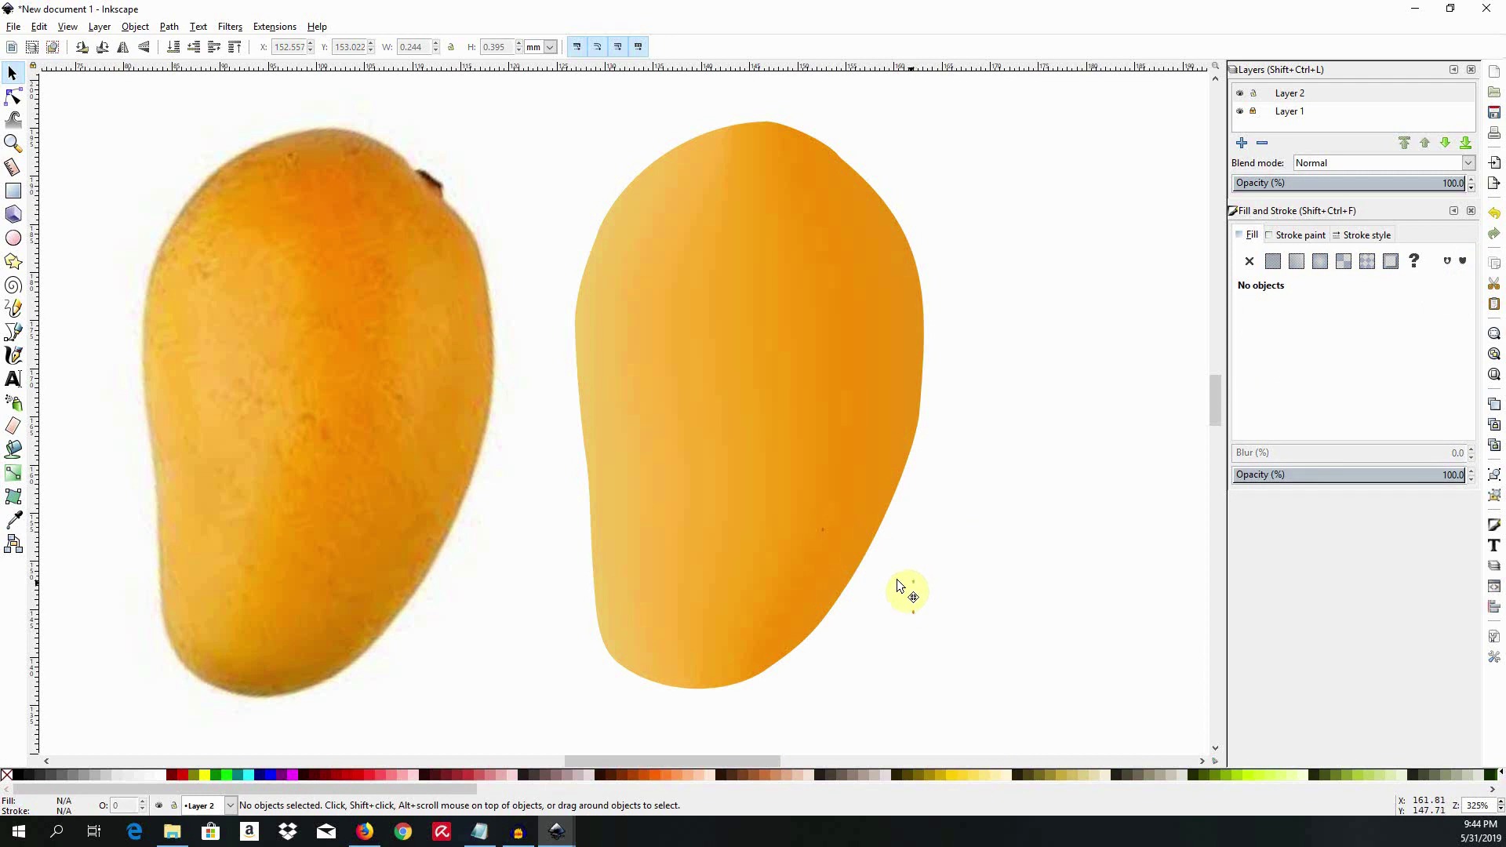
- Drag two spots onto the mango's body, then shift all three spots upward together
left_click_drag(913, 582, 804, 563)
left_click(915, 630)
left_click_drag(911, 612, 813, 557)
left_click_drag(965, 662, 740, 484)
key("shift+Up")
key("shift+Up")
key("shift+Up")
key("shift+Up")
key("shift+Up")
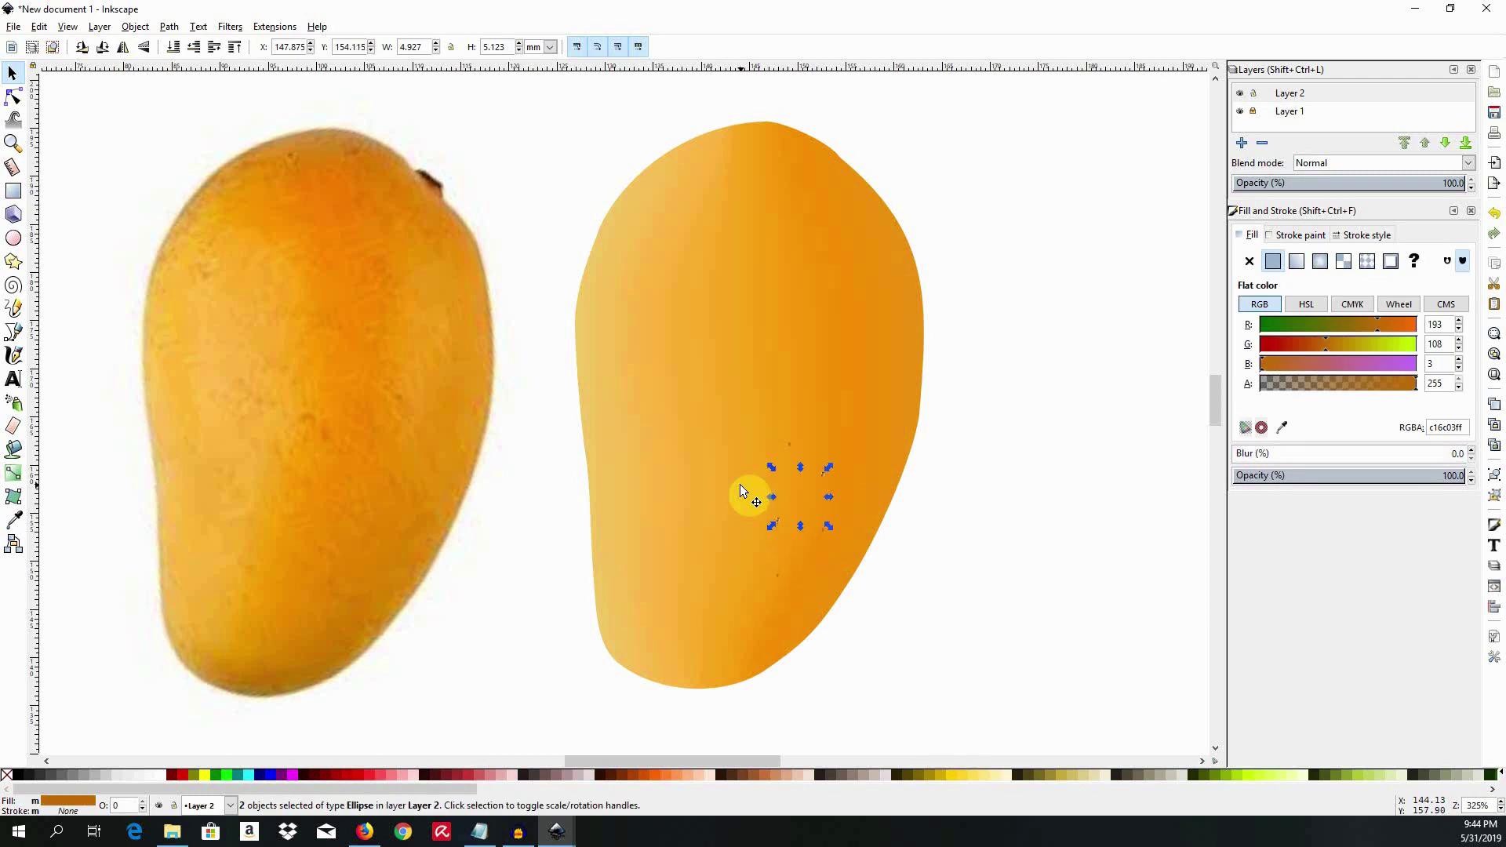
left_click_drag(957, 671, 756, 400)
key("shift+Up")
key("shift+Up")
key("shift+Up")
key("shift+Up")
key("shift+Up")
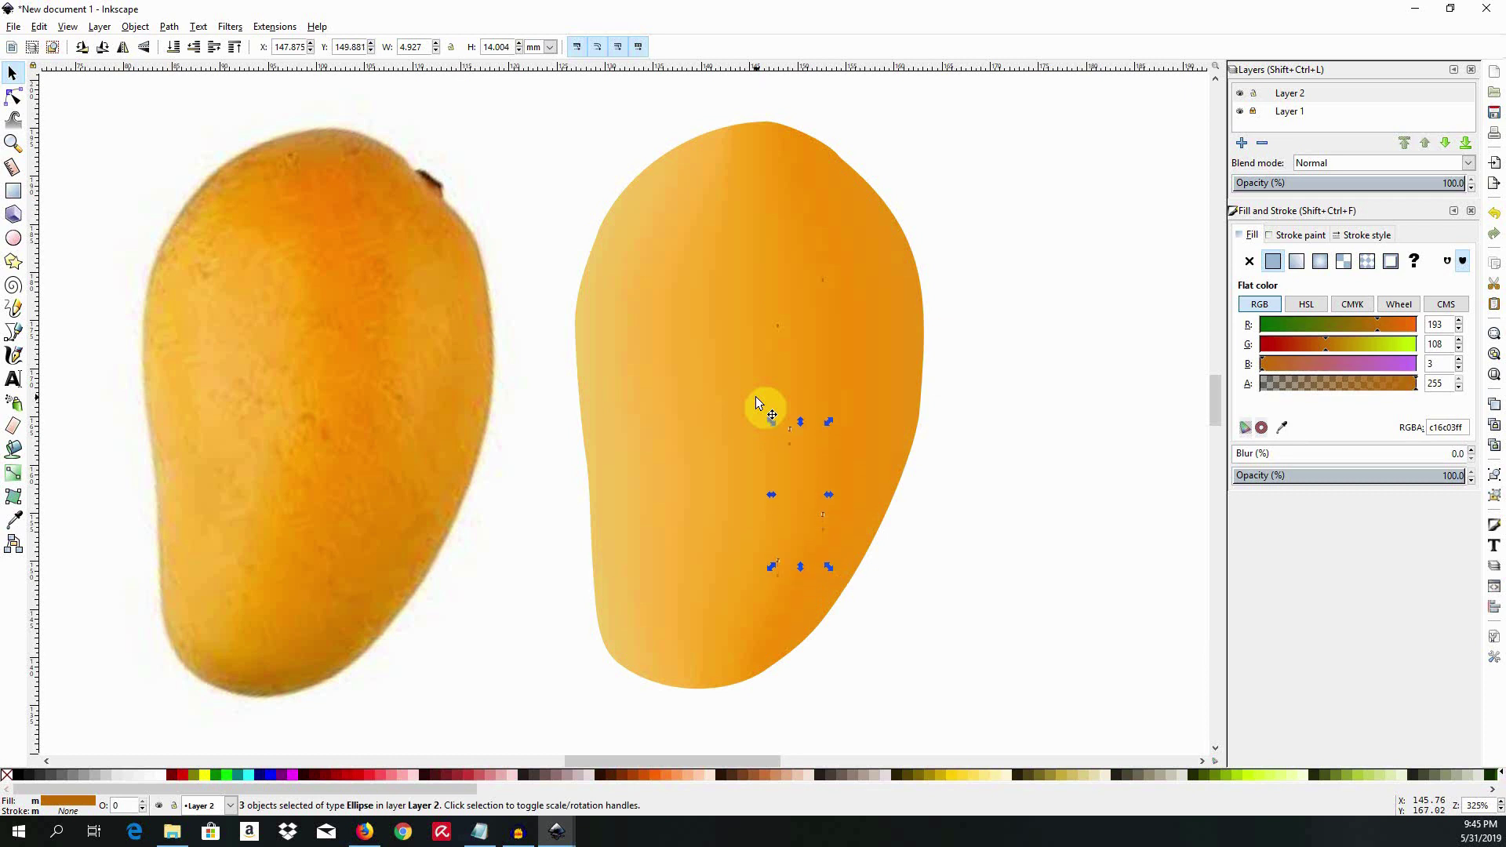
key("Up")
key("Up")
key("Up")
key("Up")
- Trace a short curved Bezier stalk at the photo's stem and rotate it to lie horizontally
left_click(1012, 465)
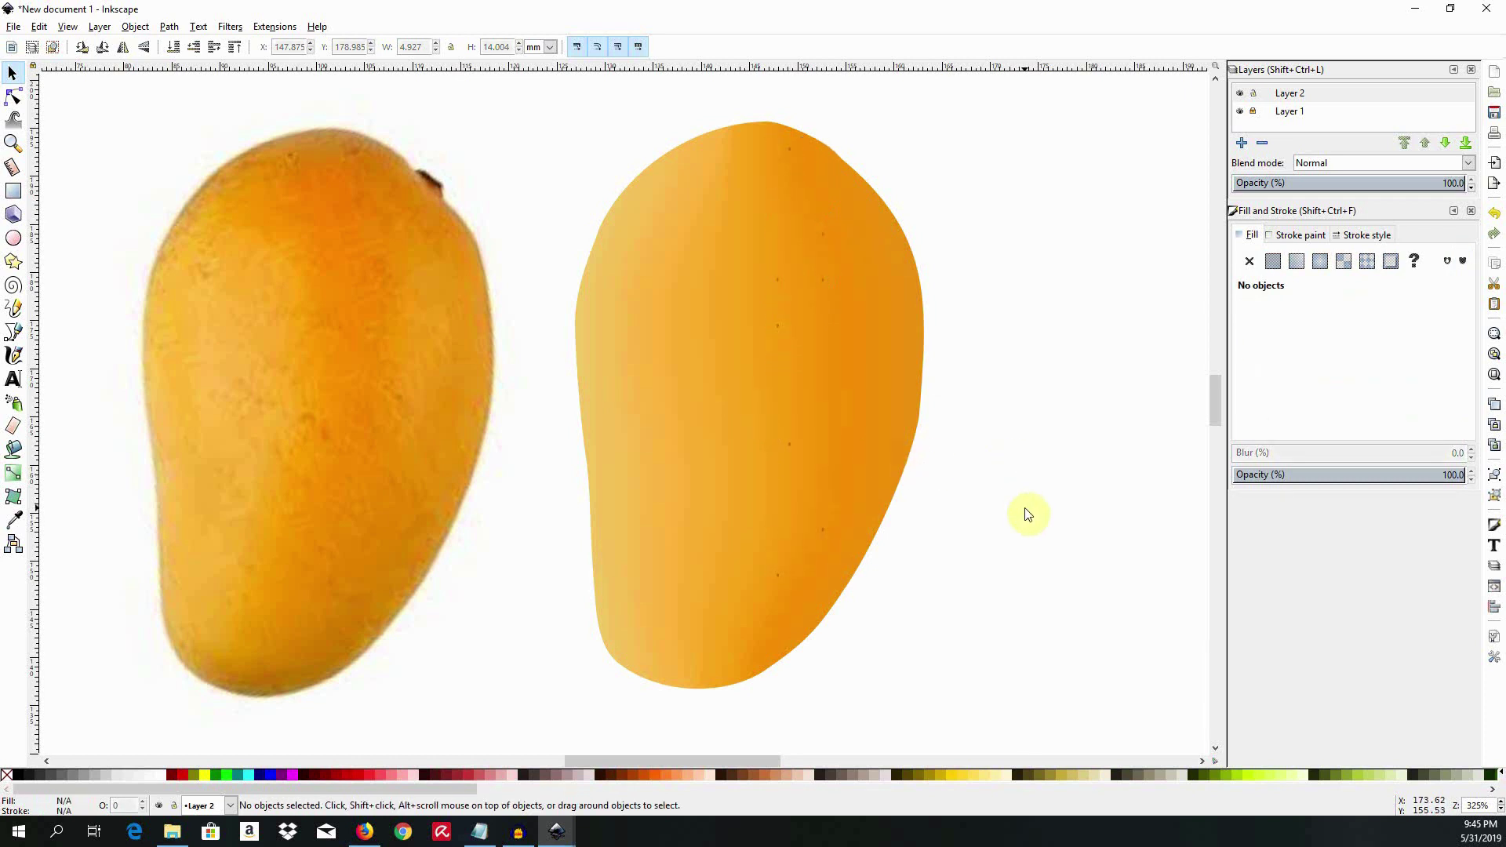
left_click(13, 332)
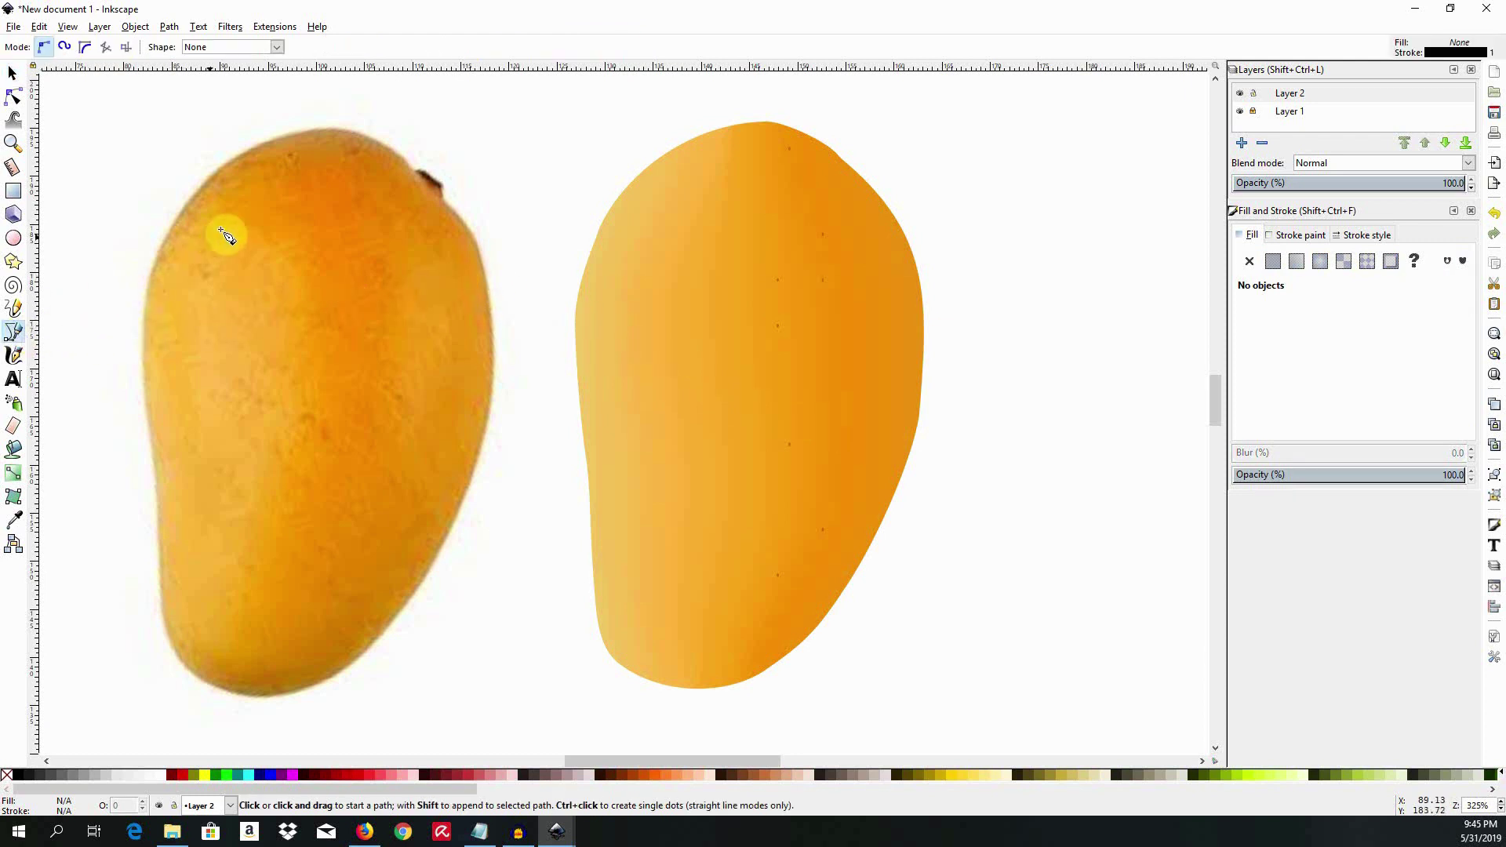
left_click(414, 170)
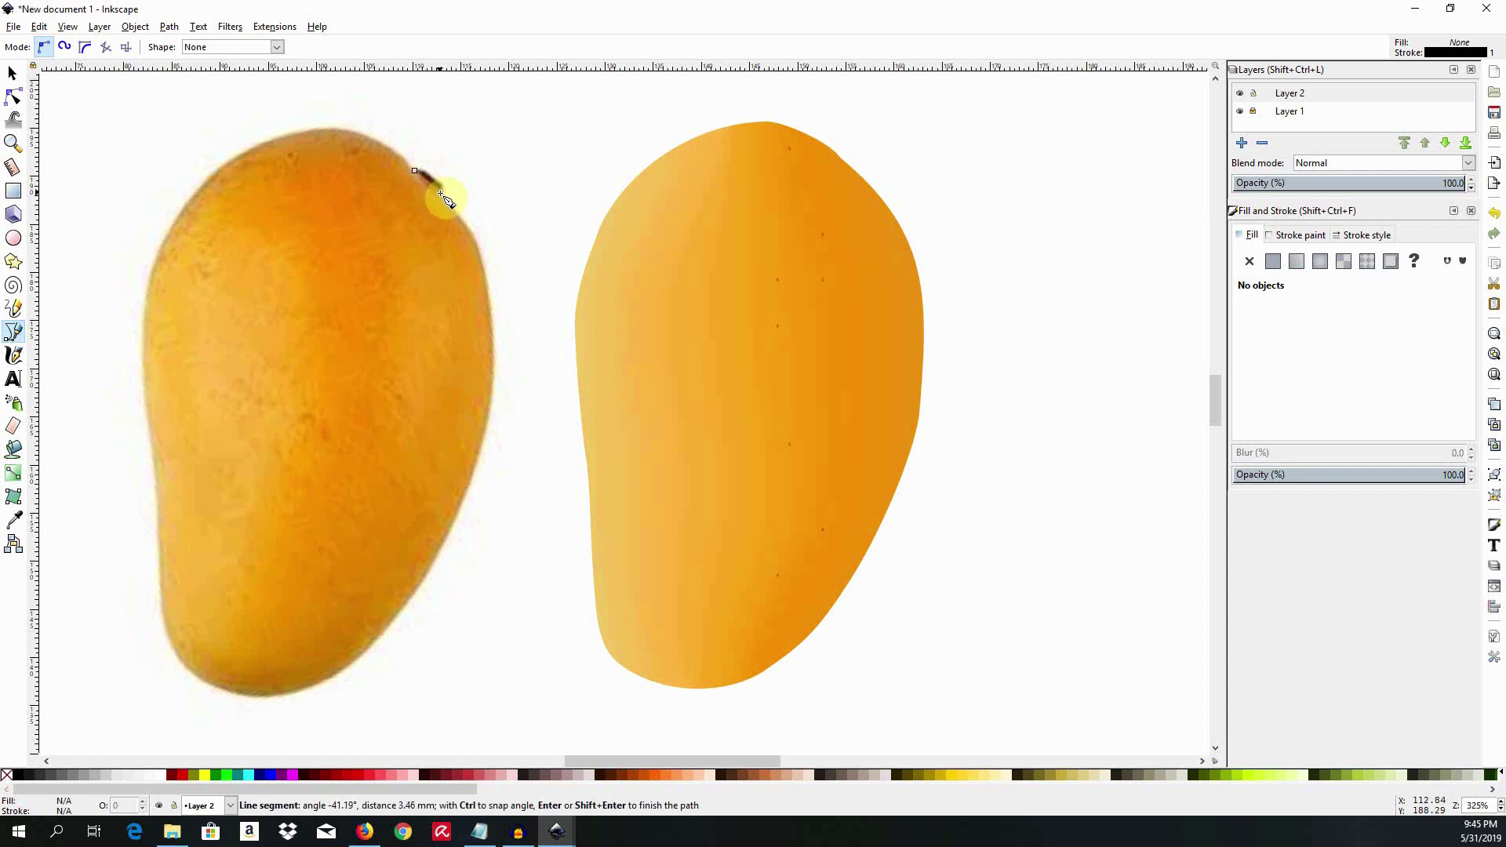
left_click_drag(437, 182, 414, 176)
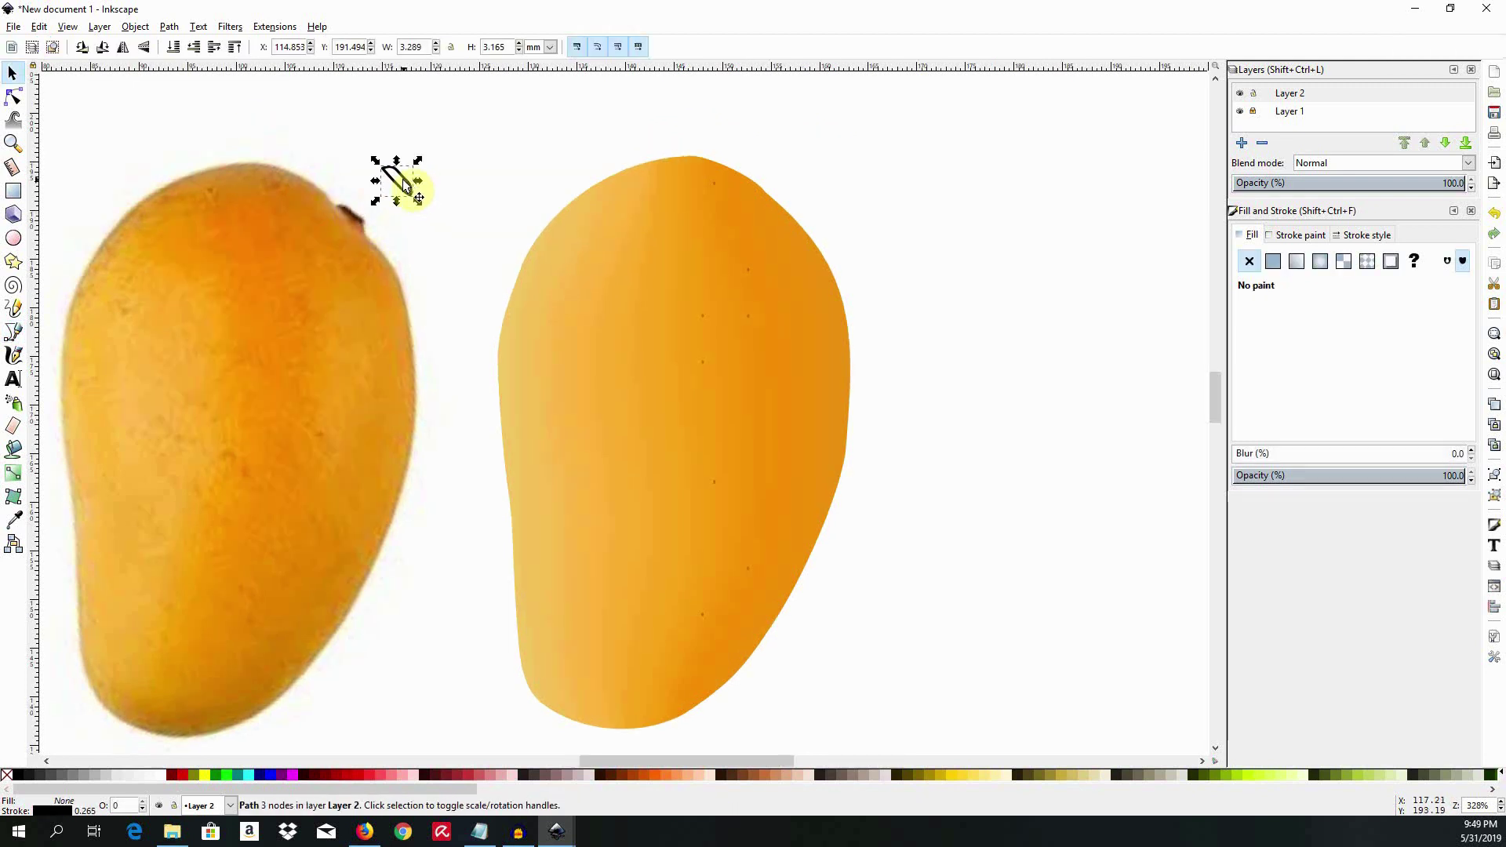
left_click(403, 180)
mouse_move(421, 192)
left_mouse_down()
mouse_move(407, 172)
mouse_move(384, 185)
left_mouse_up()
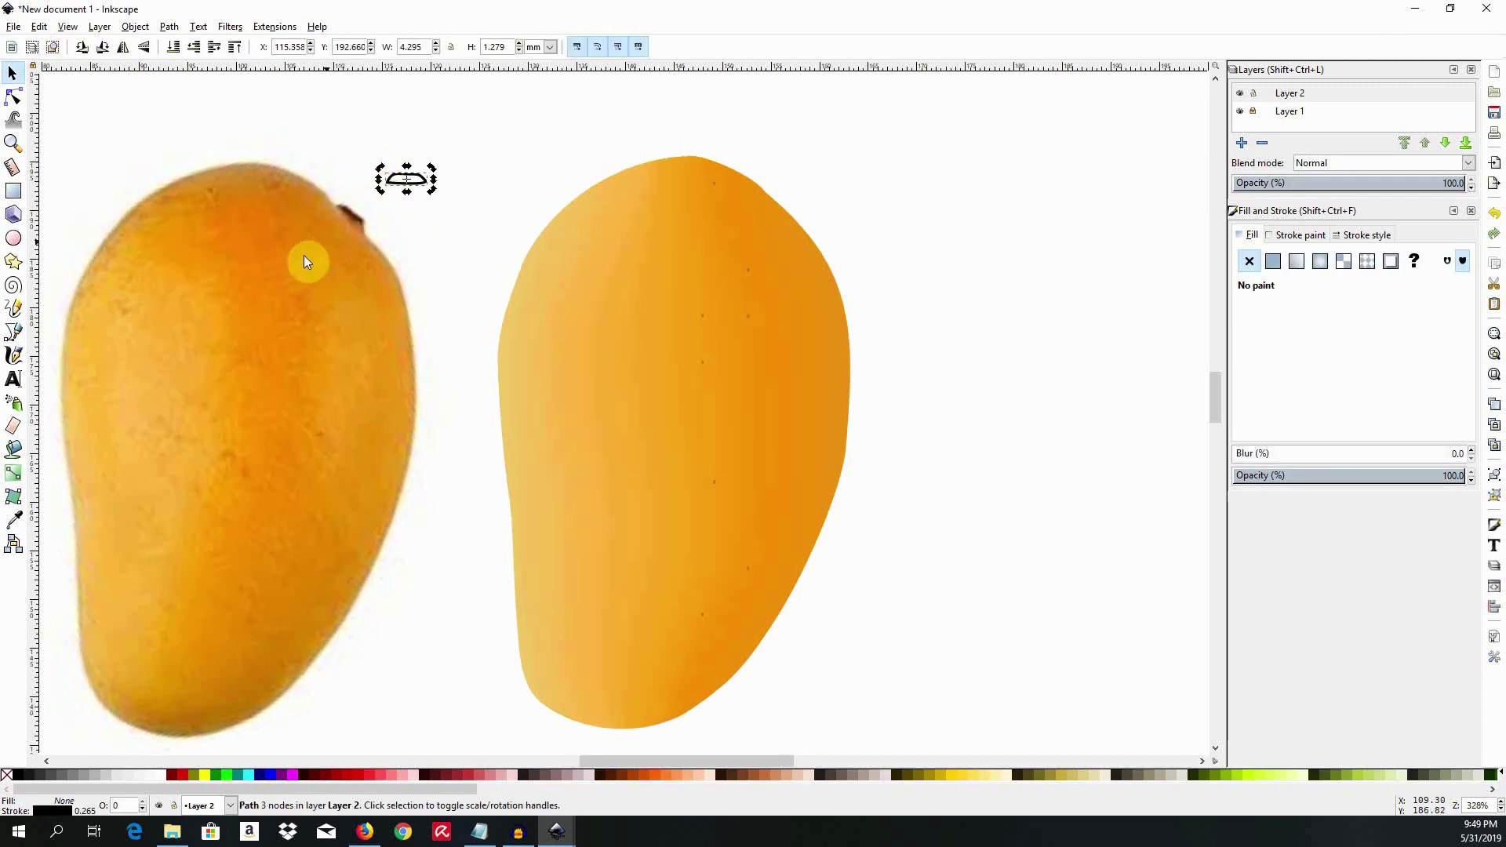
- Add a mesh gradient to the stalk, zoom in, and colour its top nodes with sampled colours
left_click(13, 496)
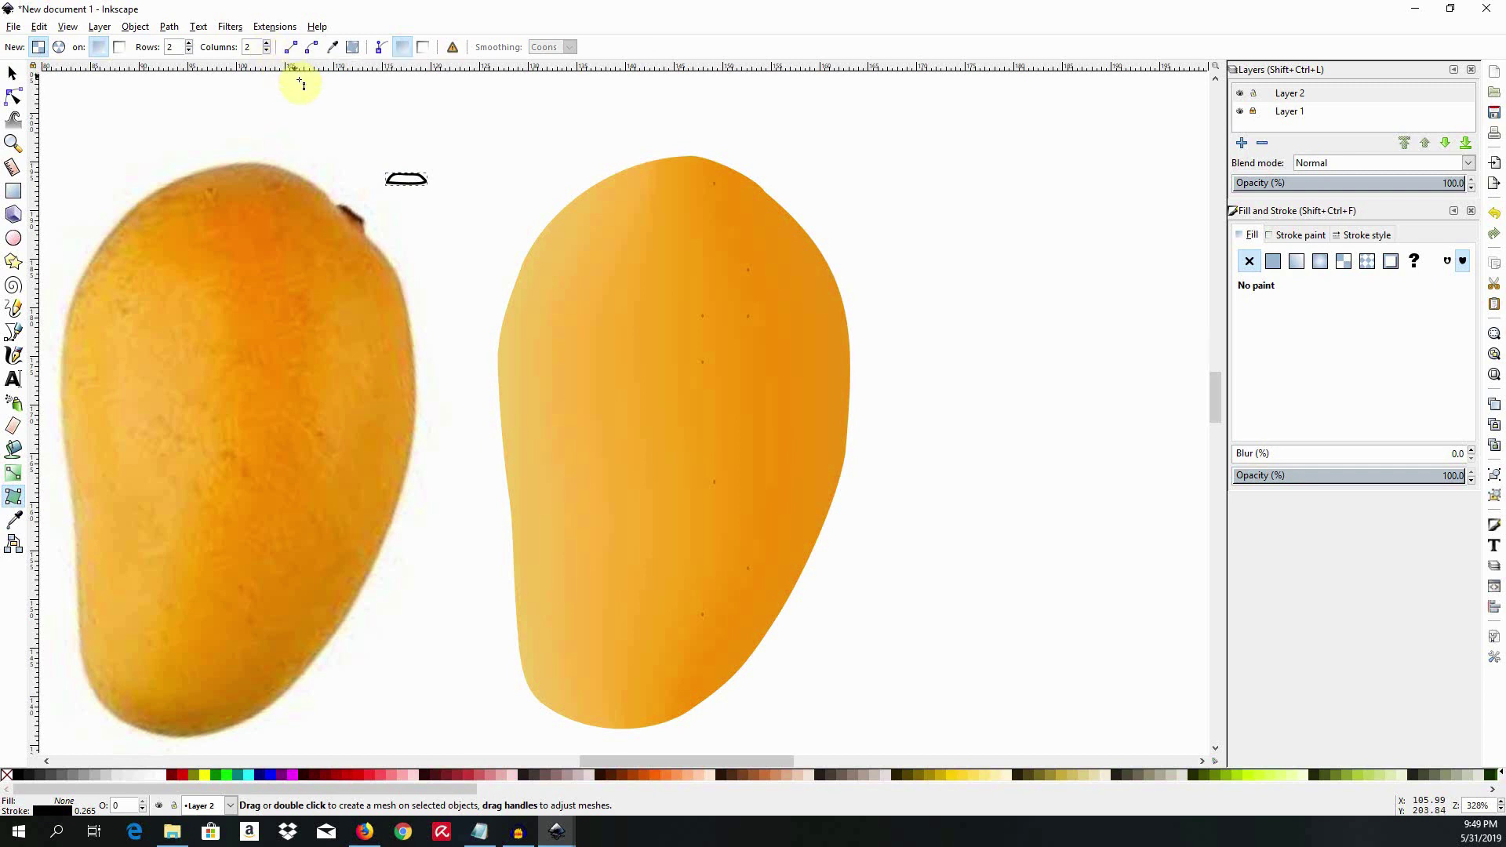
double_click(406, 178)
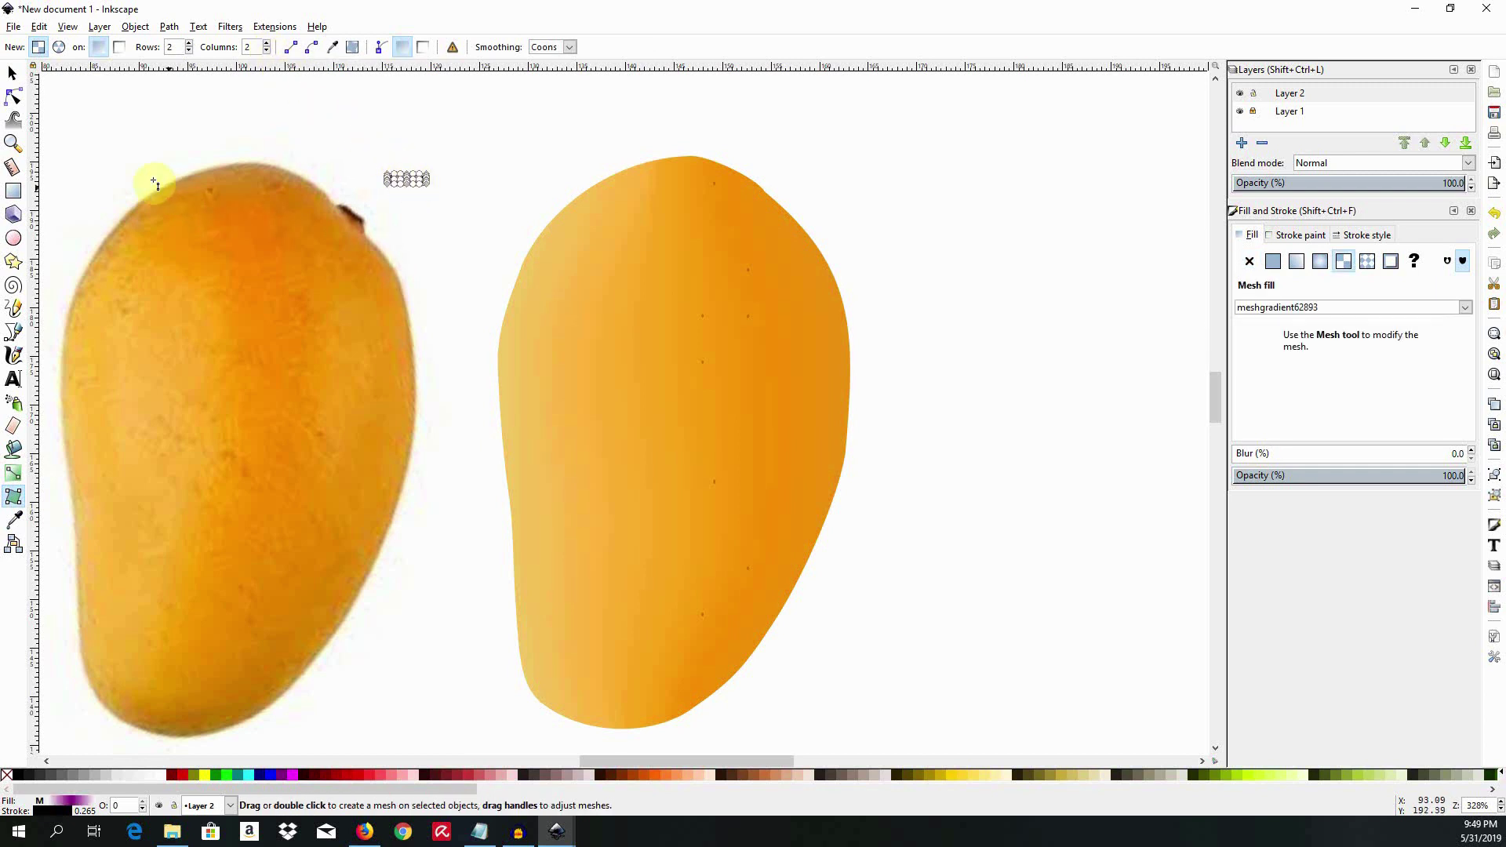
left_click(12, 144)
left_click_drag(292, 139, 497, 232)
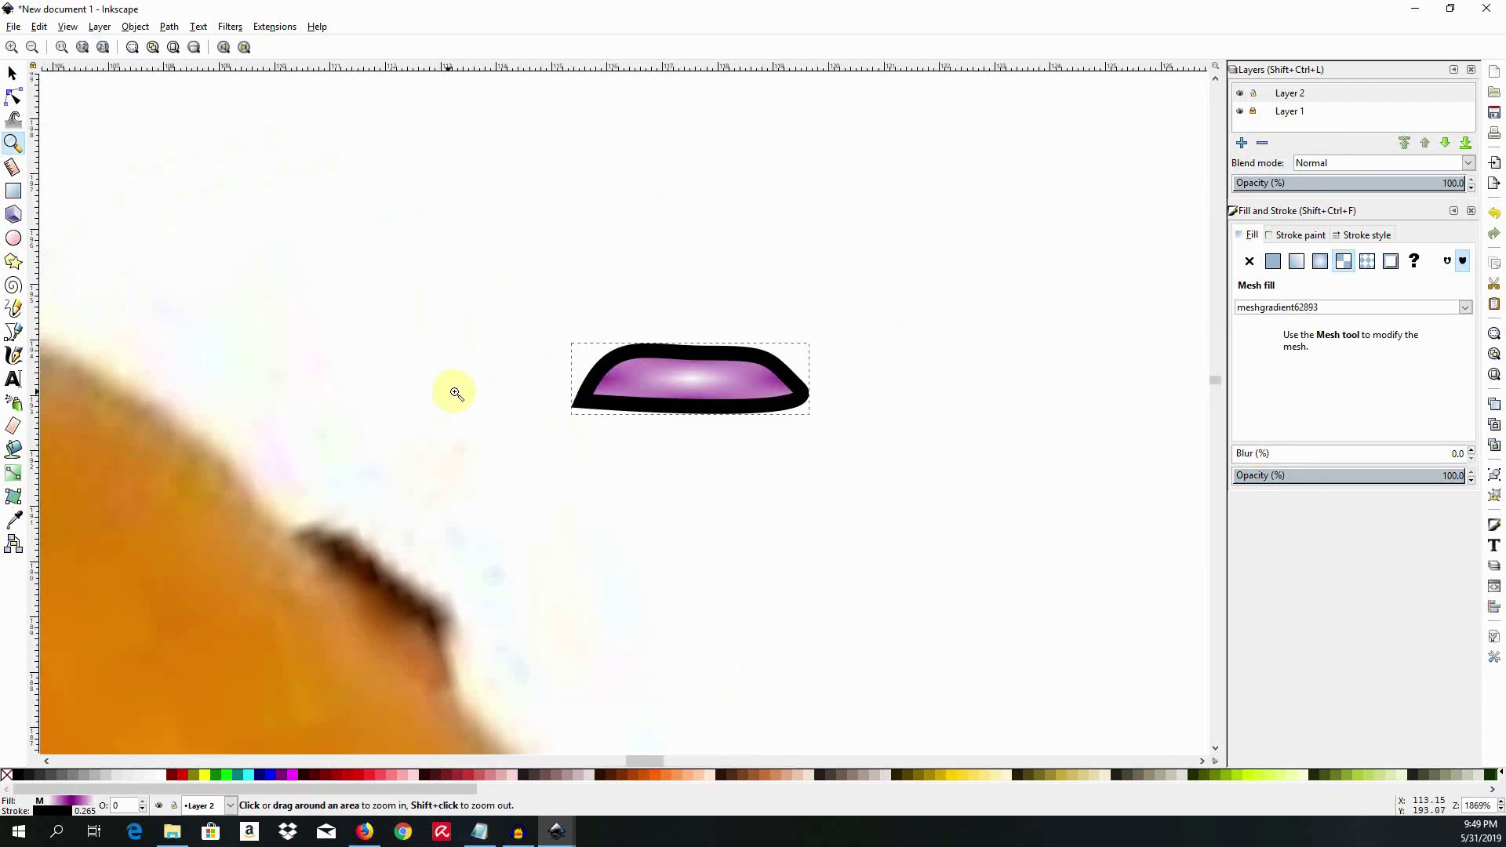
left_click(13, 96)
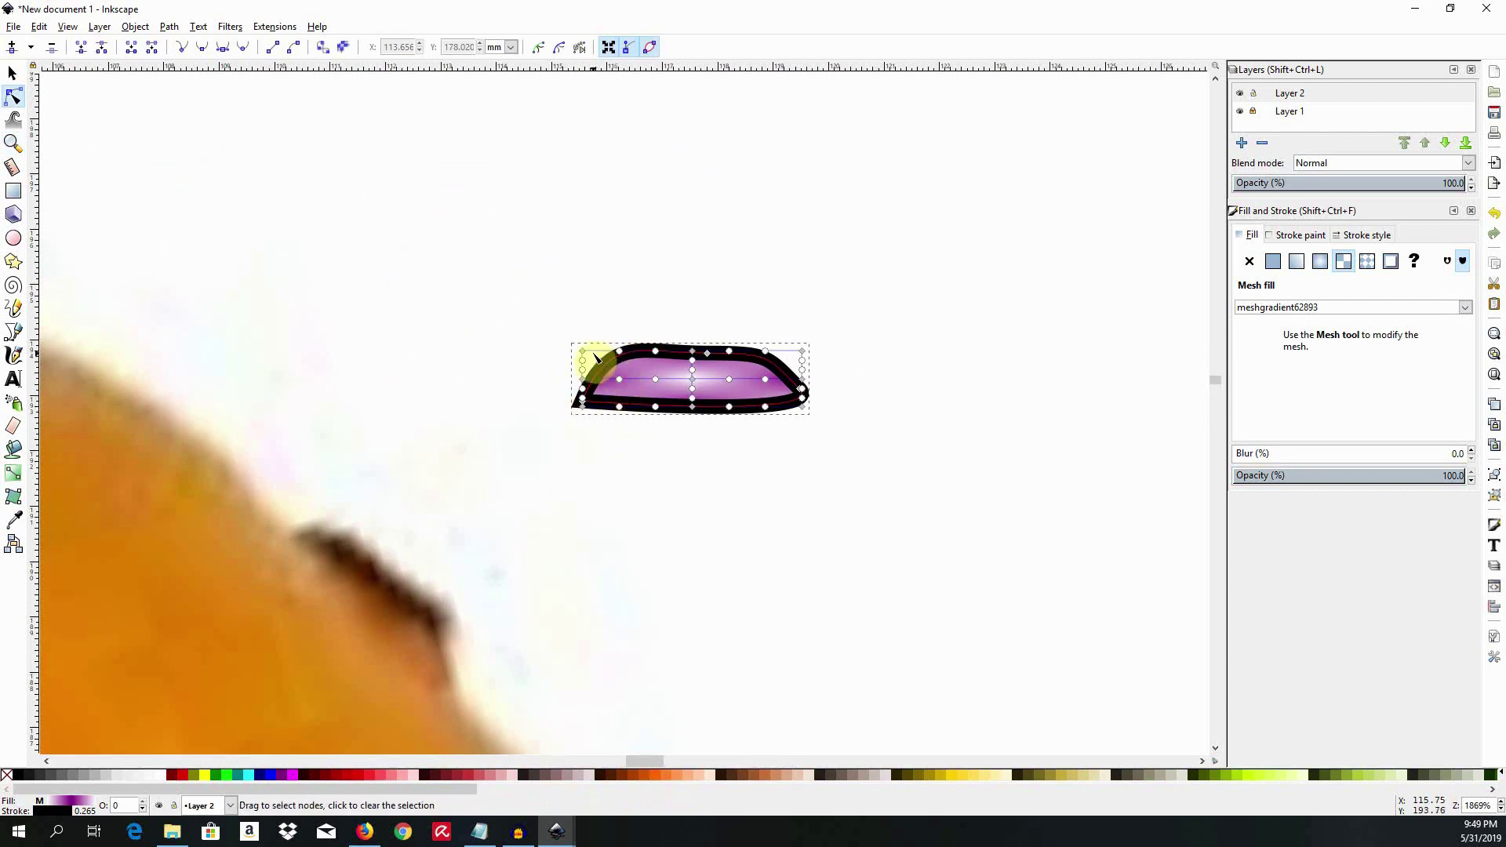
left_click(708, 356)
left_click(588, 346)
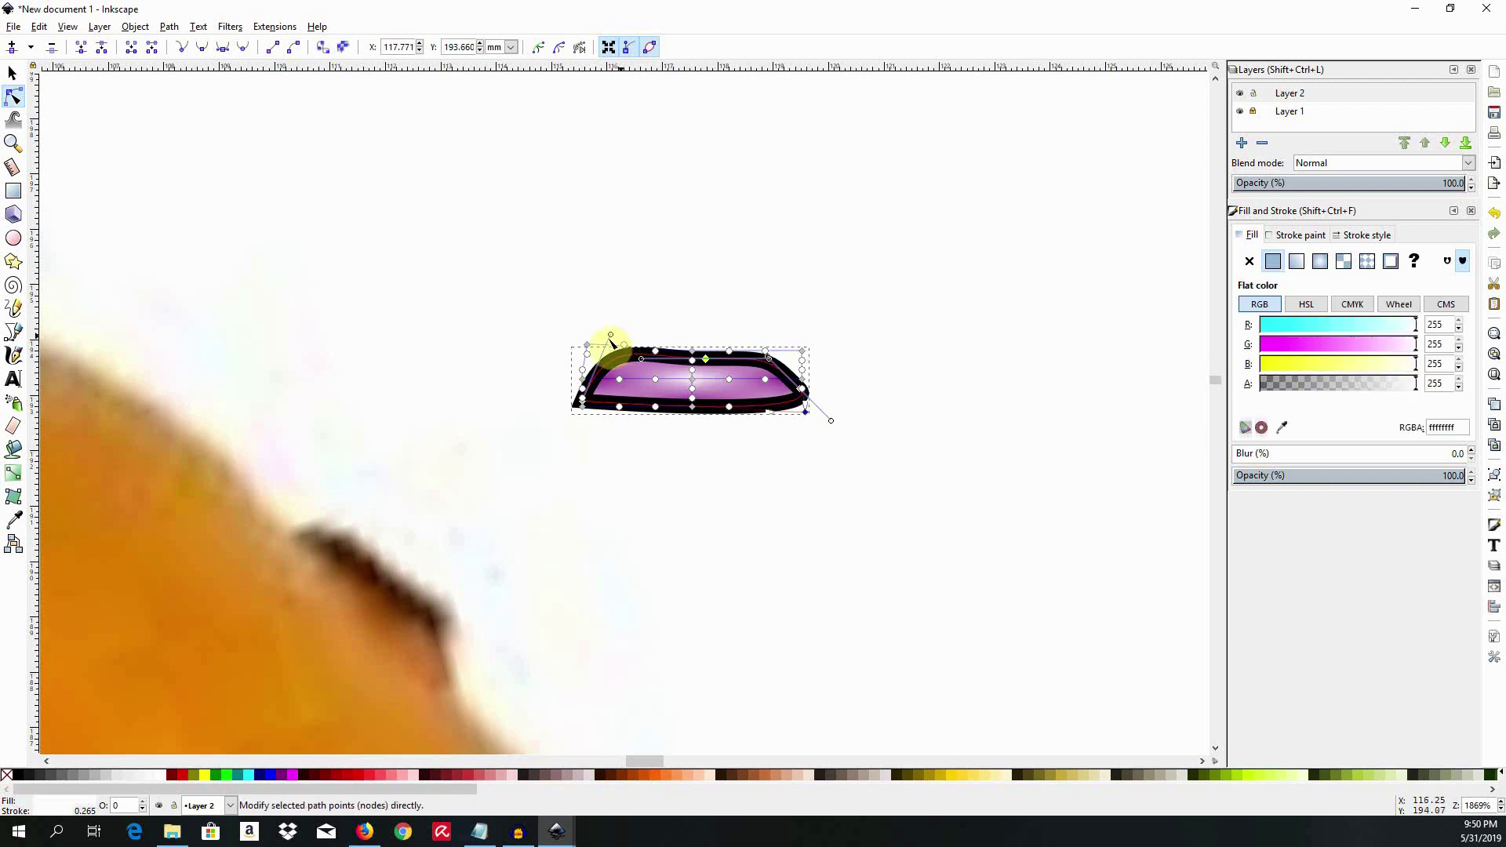
left_click(1282, 427)
left_click(710, 357)
left_click(810, 357)
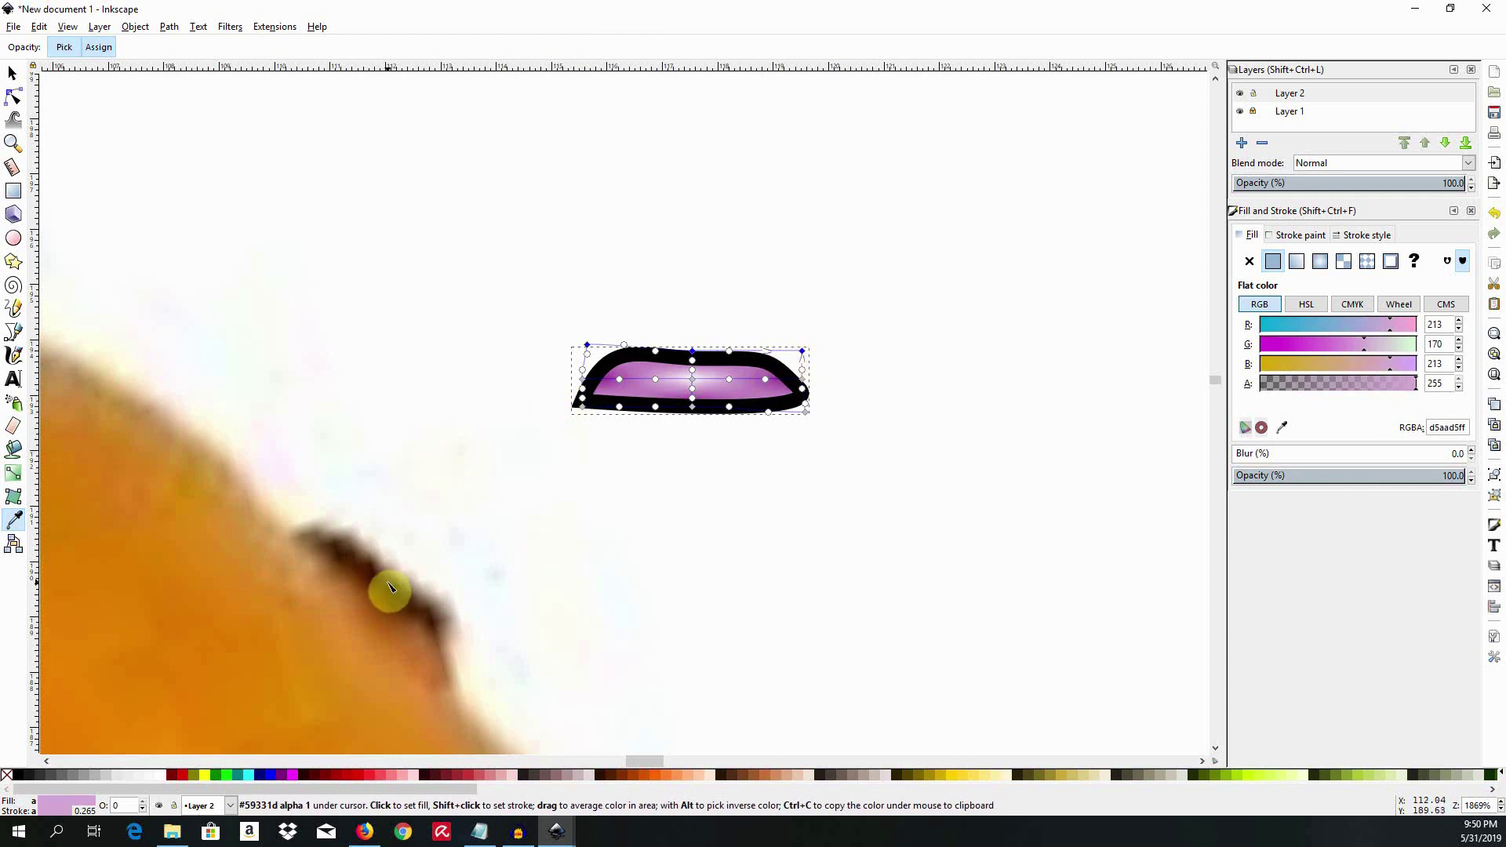
key("n")
- Colour the stalk's left and bottom mesh nodes dark brown sampled from the photo's stalk
left_click(583, 380)
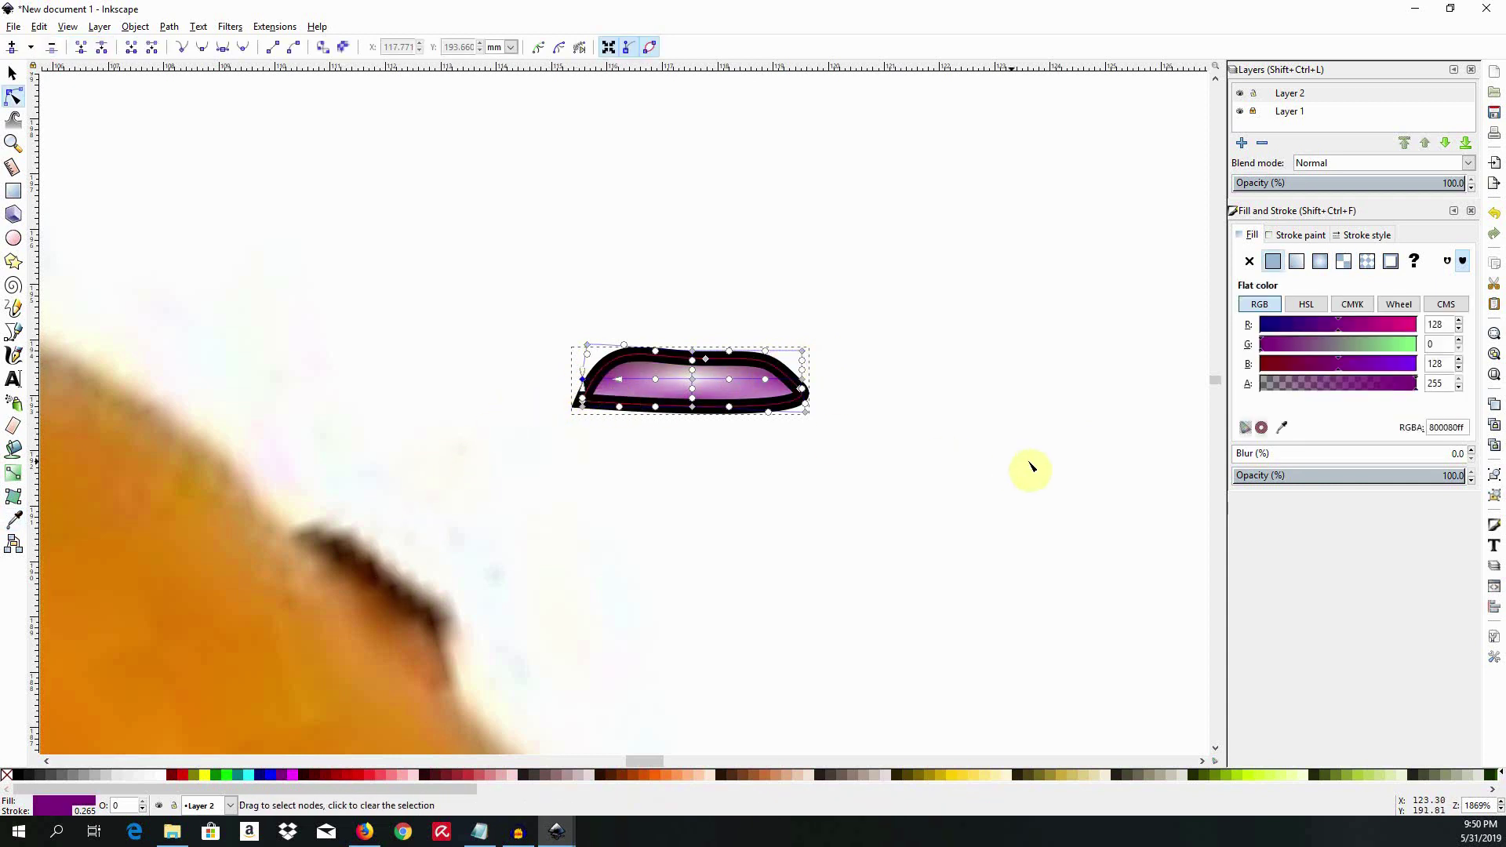
left_click(1281, 427)
left_click(693, 386)
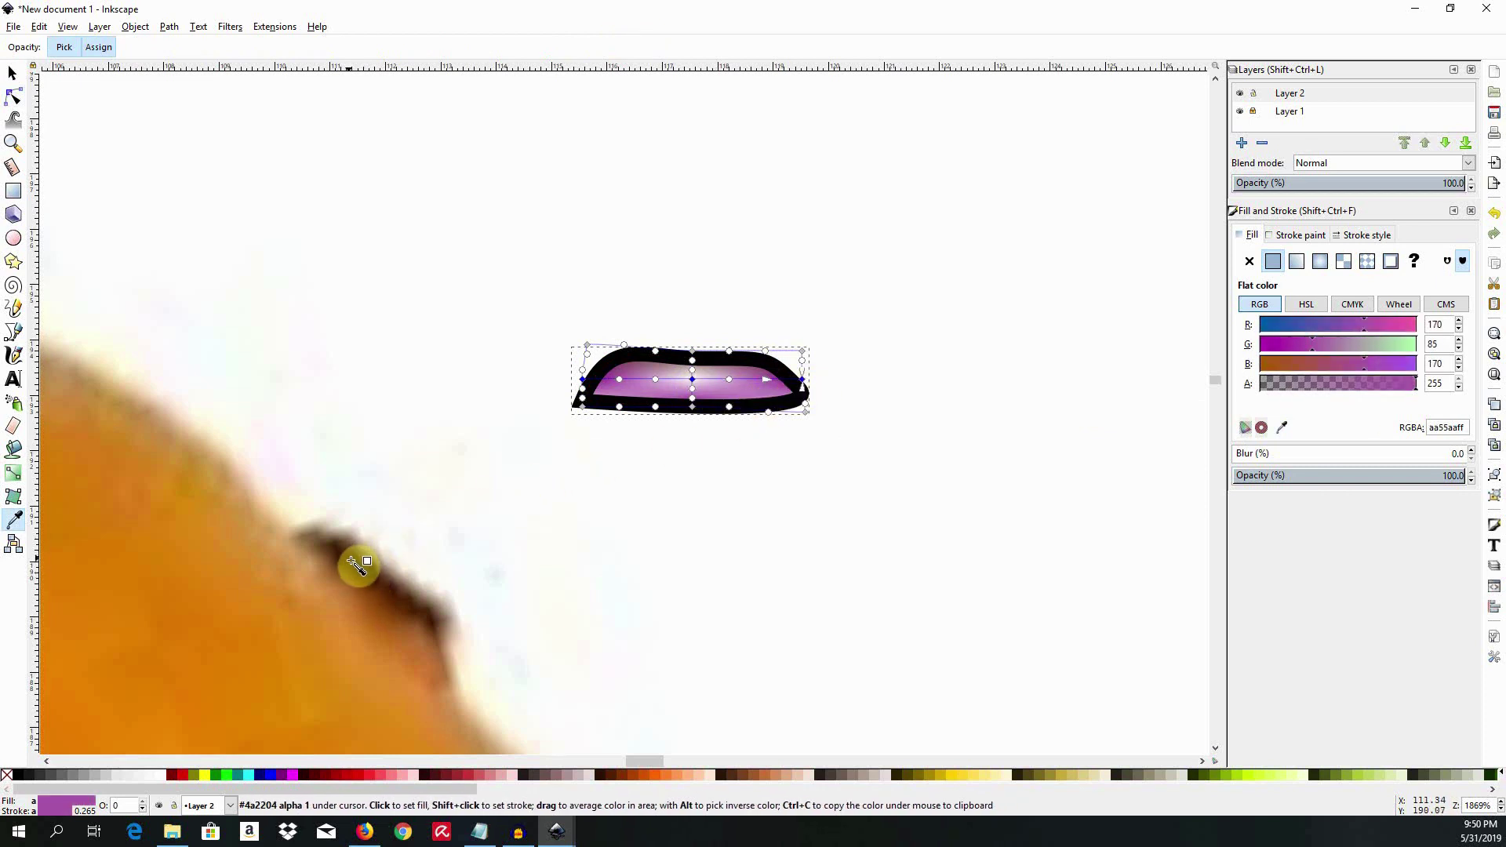
left_click(379, 584)
left_click(581, 404)
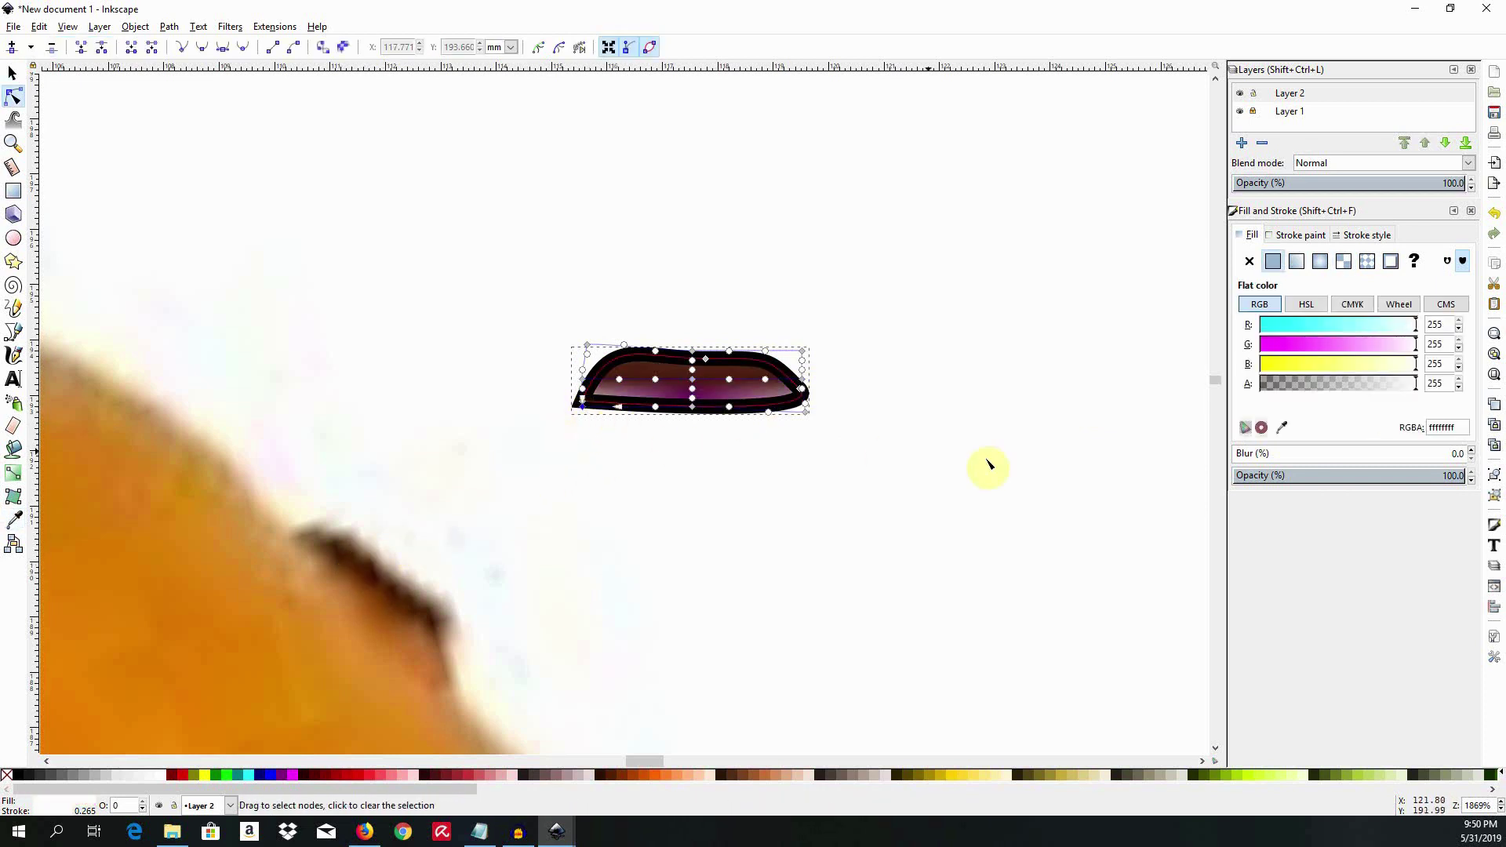
left_click(1284, 431)
left_click(801, 390)
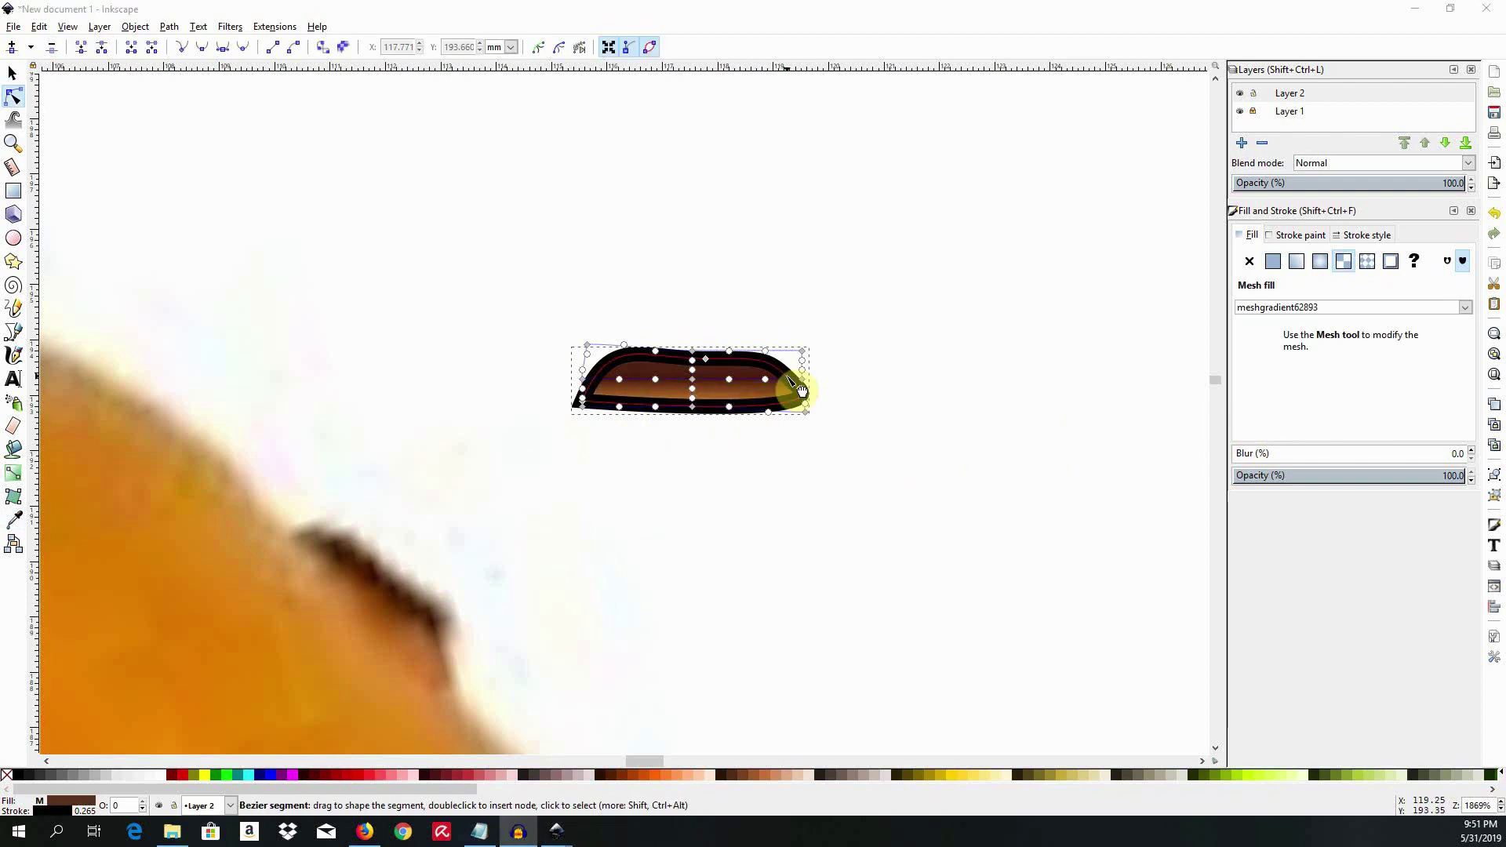
left_click(13, 74)
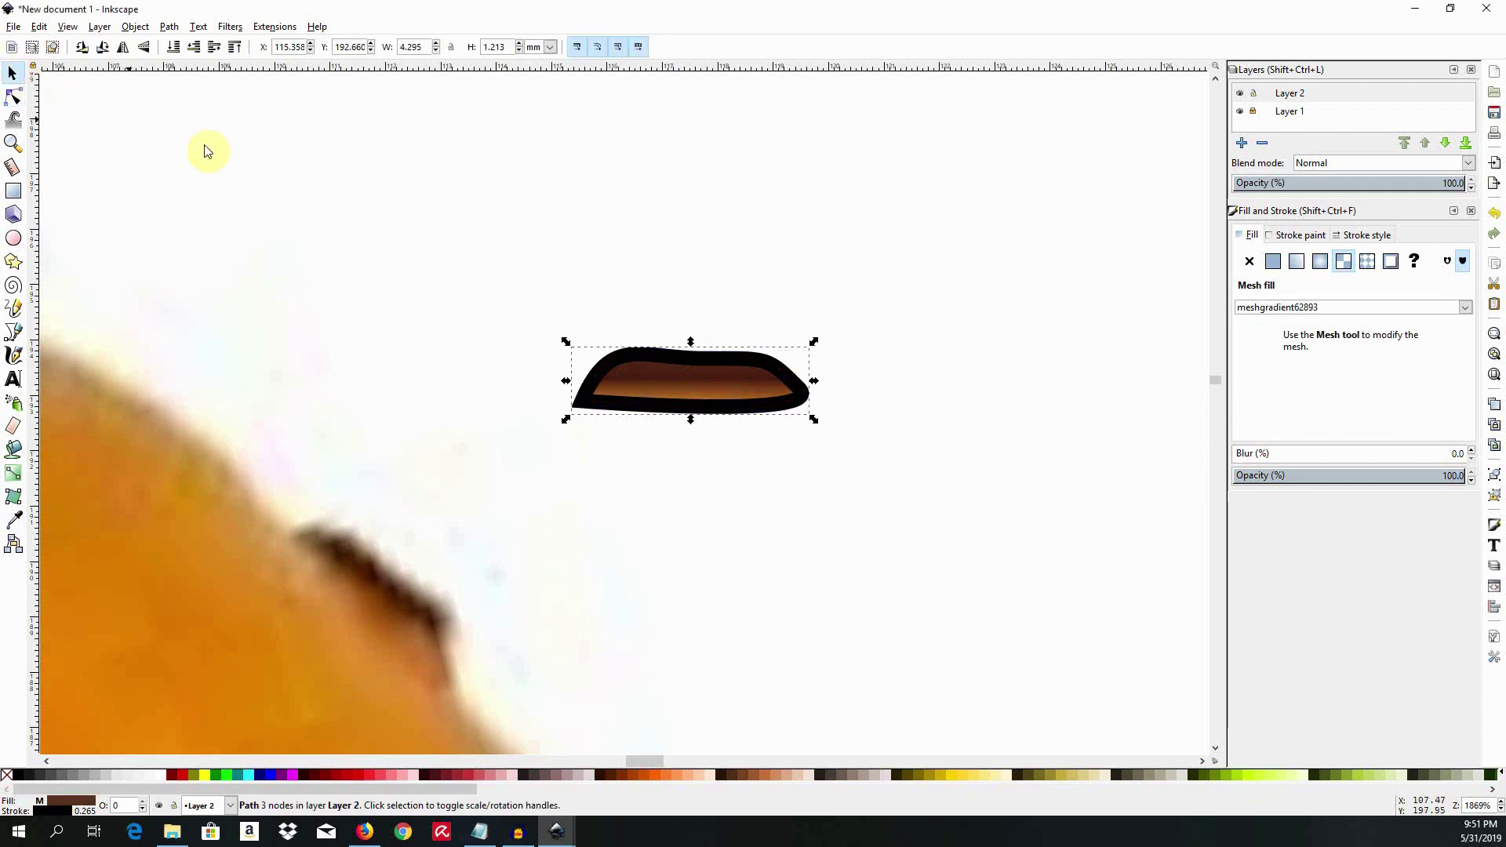
left_click(1293, 234)
- Remove the stalk's black outline, then move it to the mango's top and tilt it upright
left_click(1250, 262)
scroll(890, 326, "down", 5)
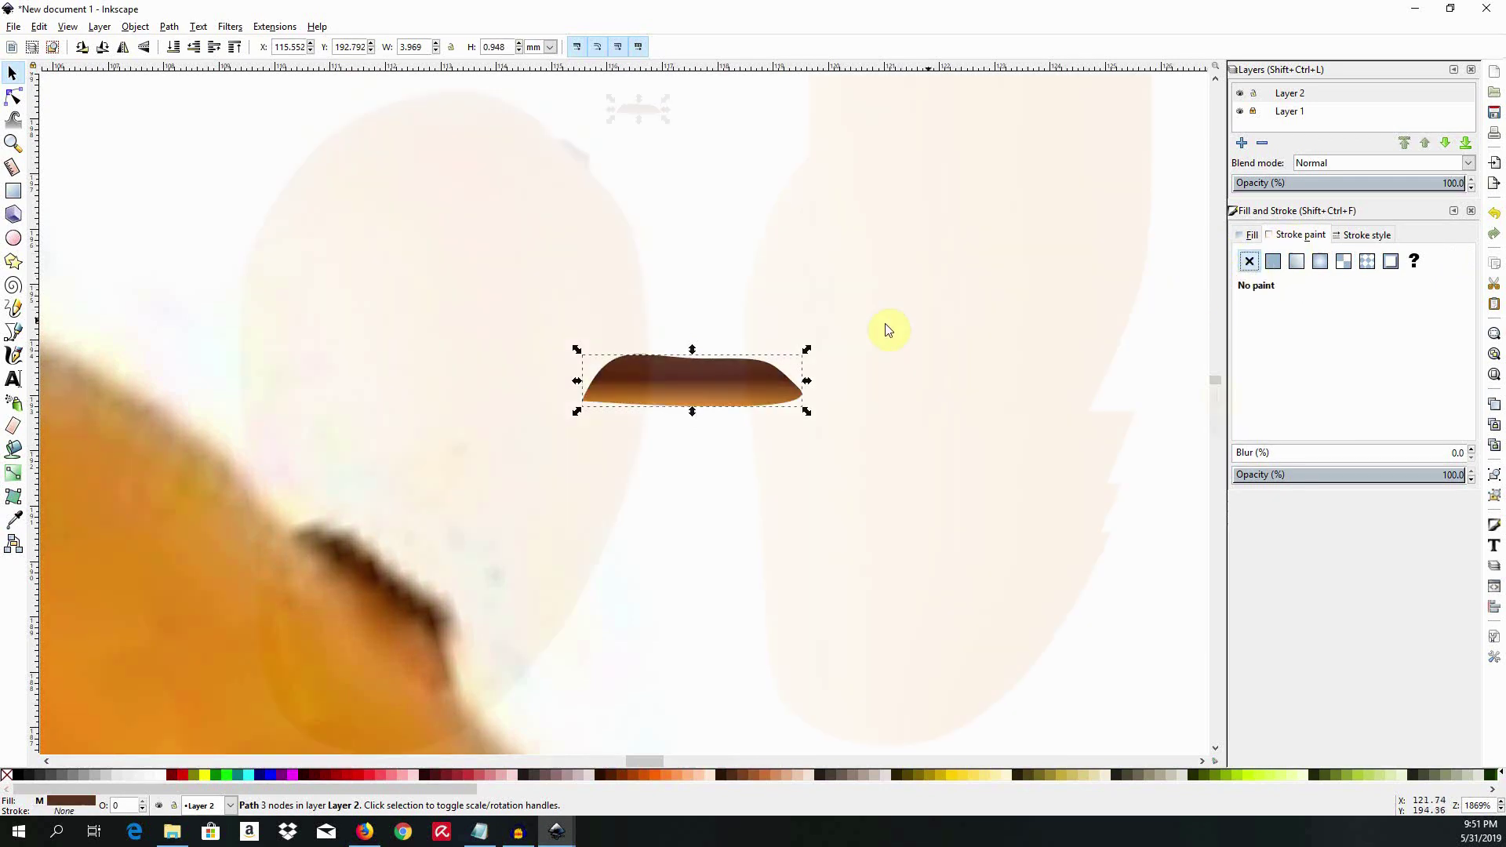
left_click_drag(664, 191, 1086, 240)
left_click(1122, 203)
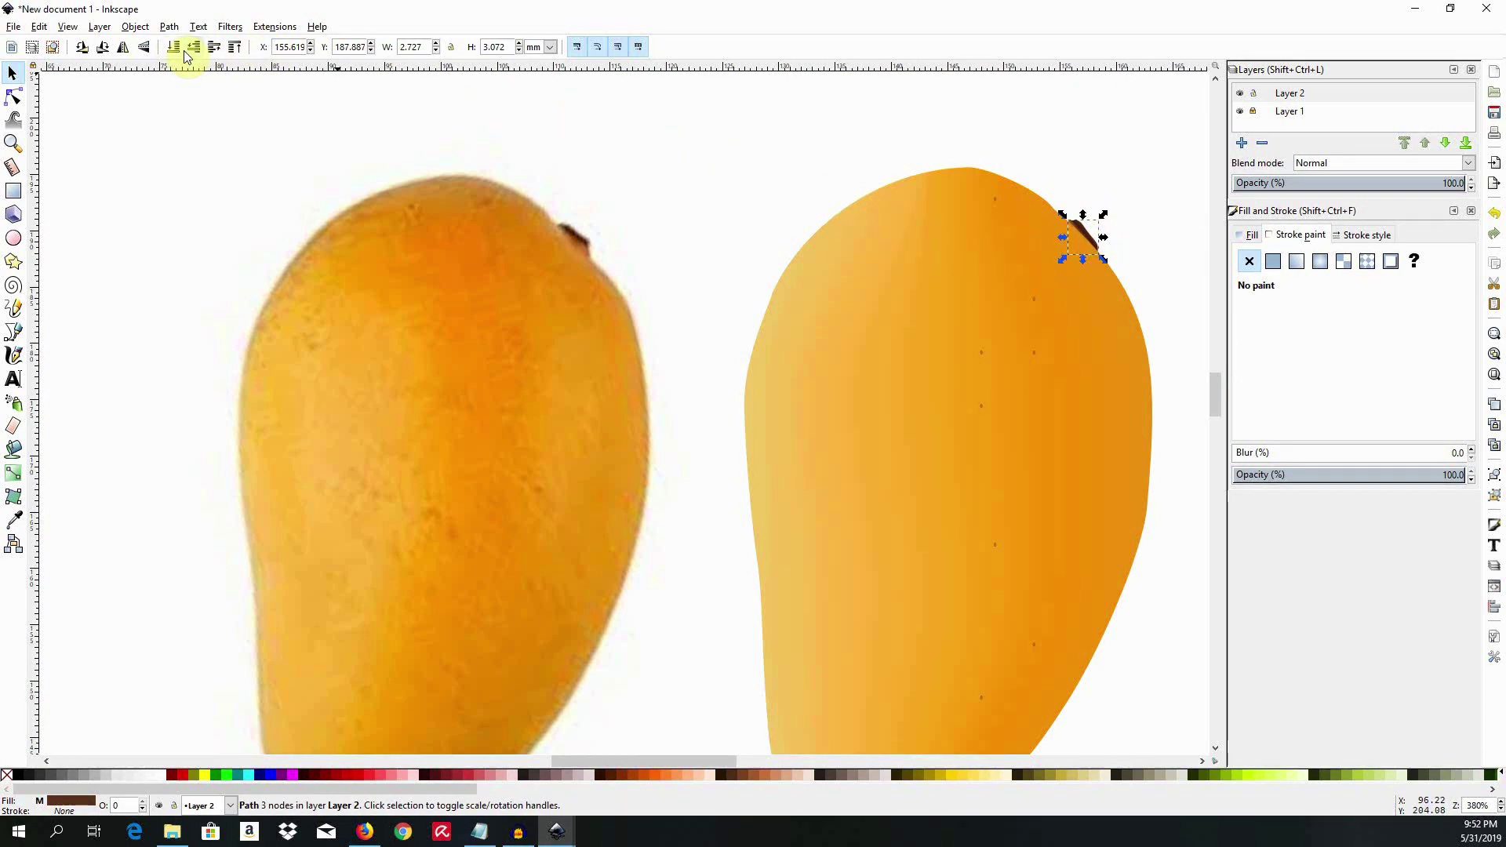
left_click(749, 225)
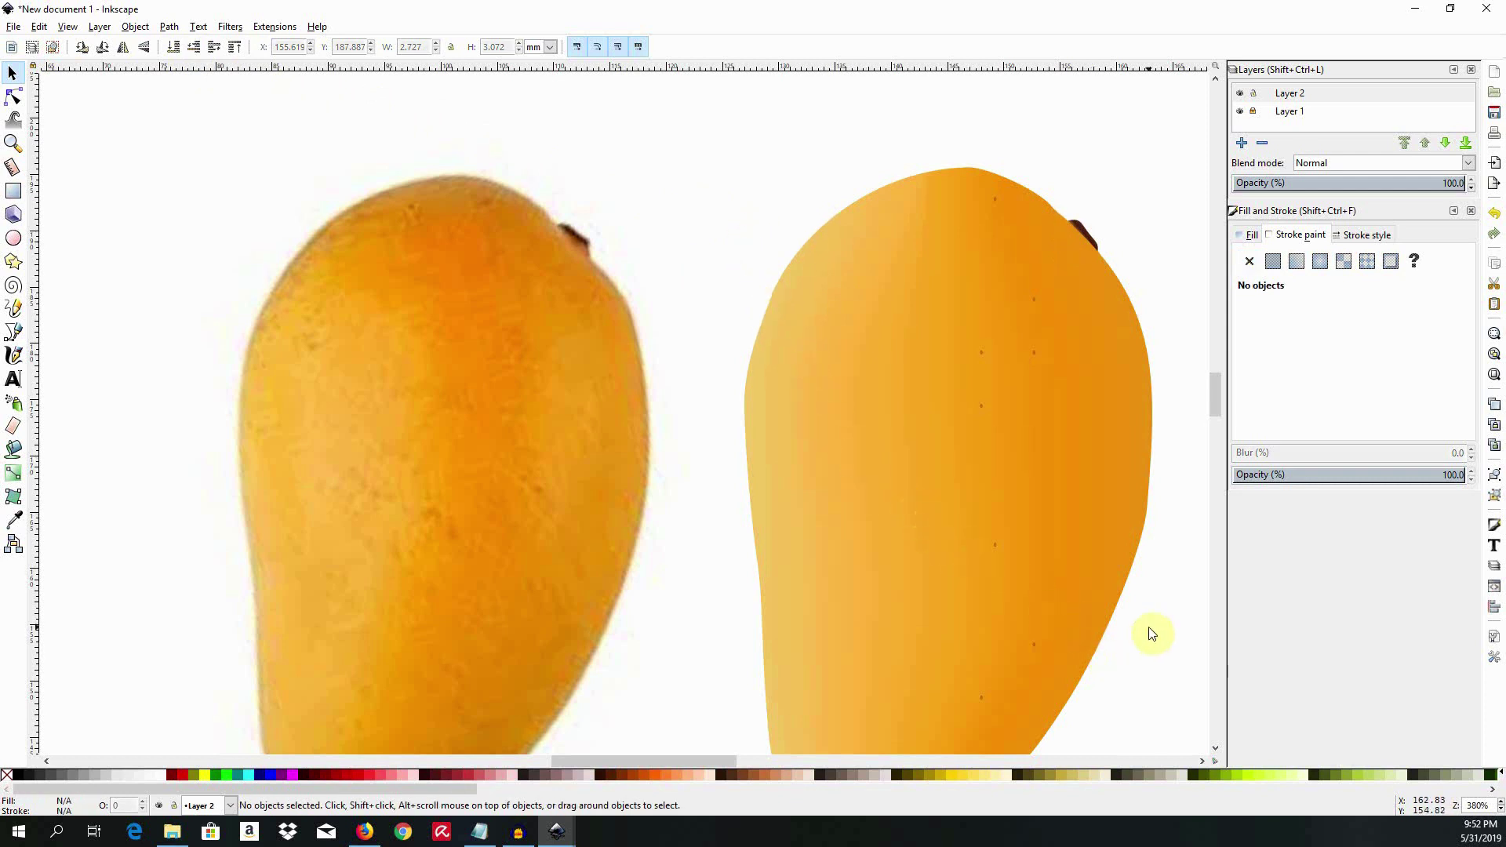
- Move two spot dots up and left across the drawn mango
scroll(1219, 399, "down", 3)
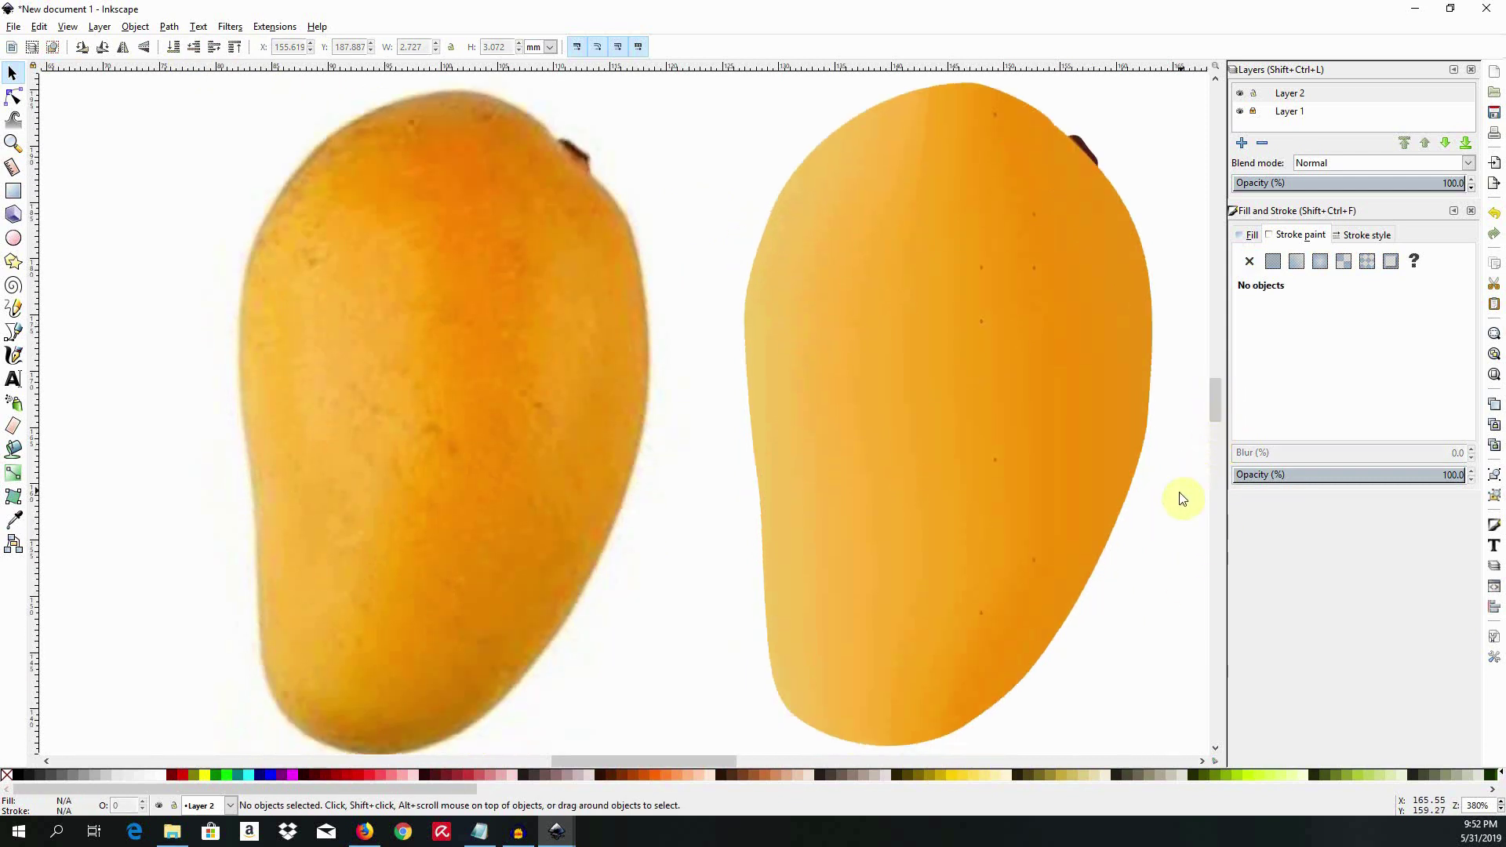
scroll(723, 760, "right", 2)
scroll(723, 760, "right", 4)
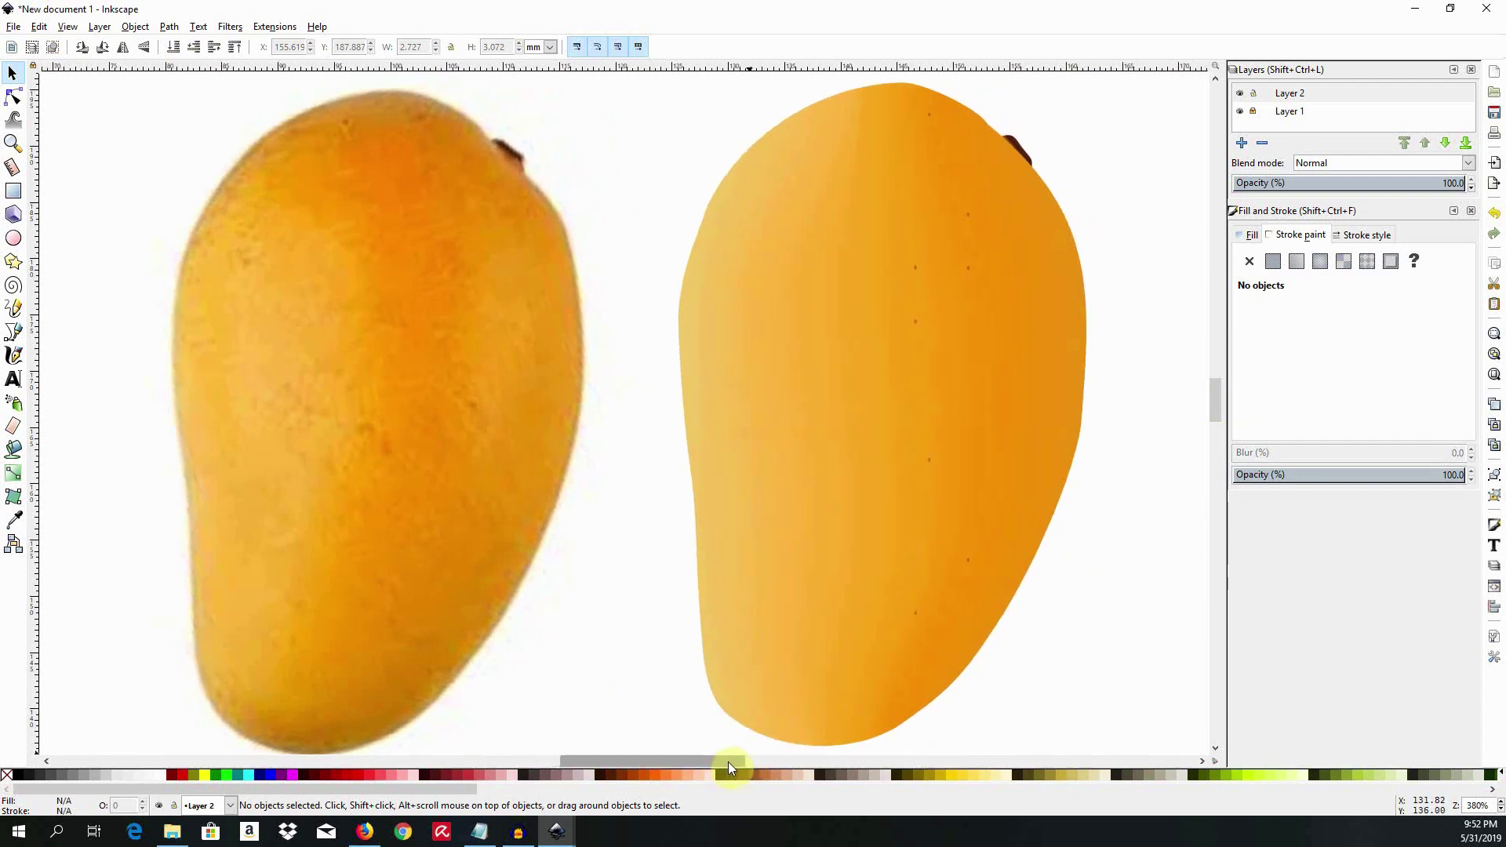
left_click_drag(1020, 696, 835, 516)
key("Up")
key("Up")
key("Up")
key("Up")
key("Up")
key("Up")
key("Up")
key("Up")
key("Up")
key("Up")
key("Up")
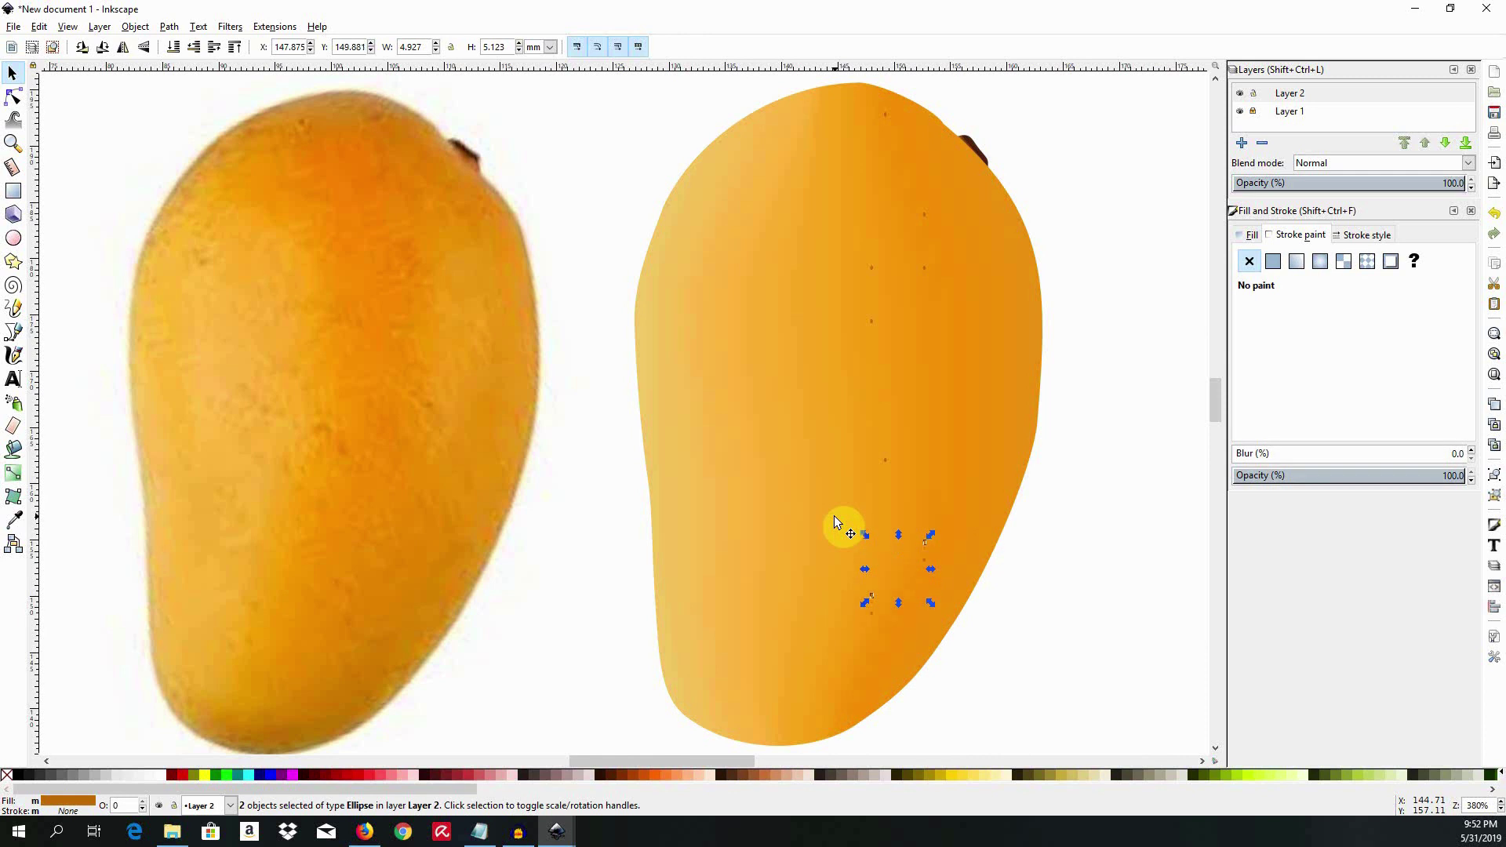
key("Left")
key("Left")
key("Left")
key("Left")
key("Left")
key("Left")
key("Left")
key("Left")
key("Left")
key("Left")
key("Left")
key("Left")
key("Left")
key("Left")
key("Left")
key("Left")
key("Left")
key("Left")
key("Left")
key("Left")
key("Left")
key("Left")
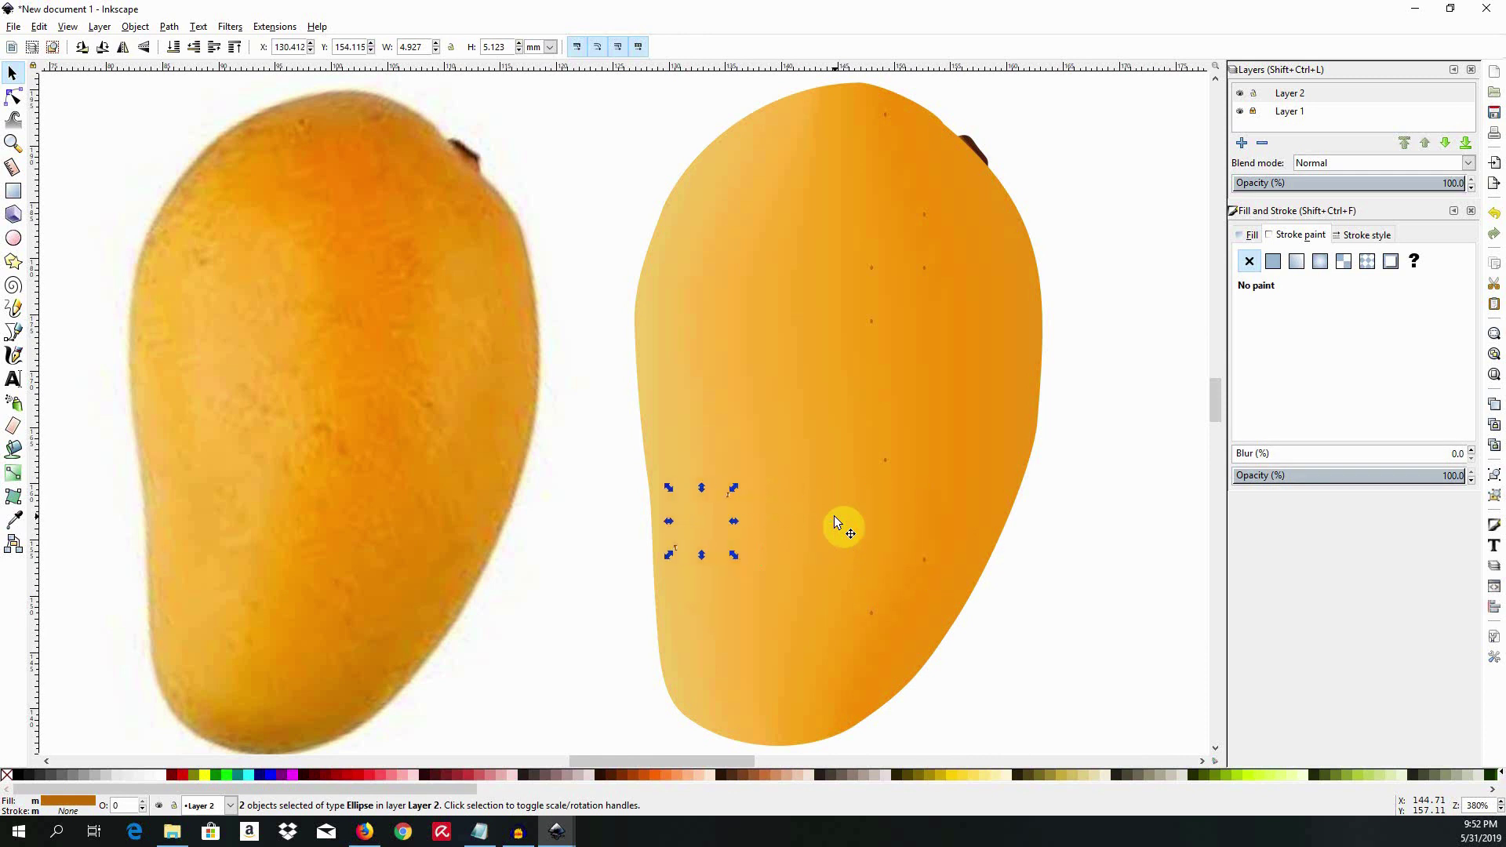
left_click(1098, 439)
- Nudge the lower-right spot dot right and higher up the mango
left_click_drag(1023, 668, 896, 508)
key("Right")
key("Right")
key("Right")
key("Right")
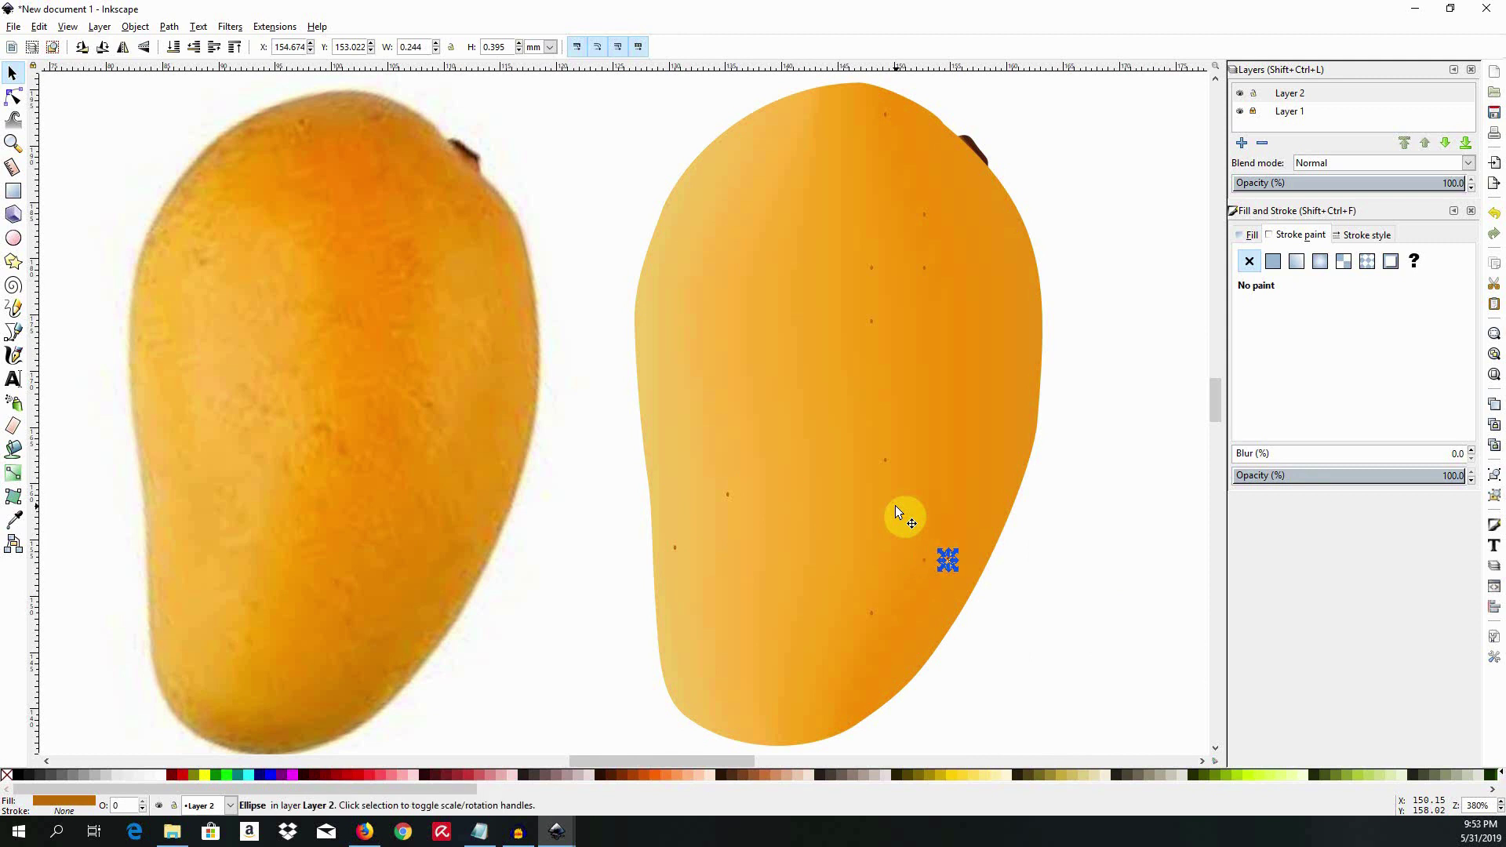
key("Up")
key("Up")
key("Up")
key("Up")
key("Up")
key("Up")
key("Up")
key("Up")
key("Up")
key("Up")
key("Up")
key("Up")
key("Up")
key("Up")
key("Up")
key("Up")
key("Up")
key("Up")
key("Up")
key("Up")
left_click(1059, 534)
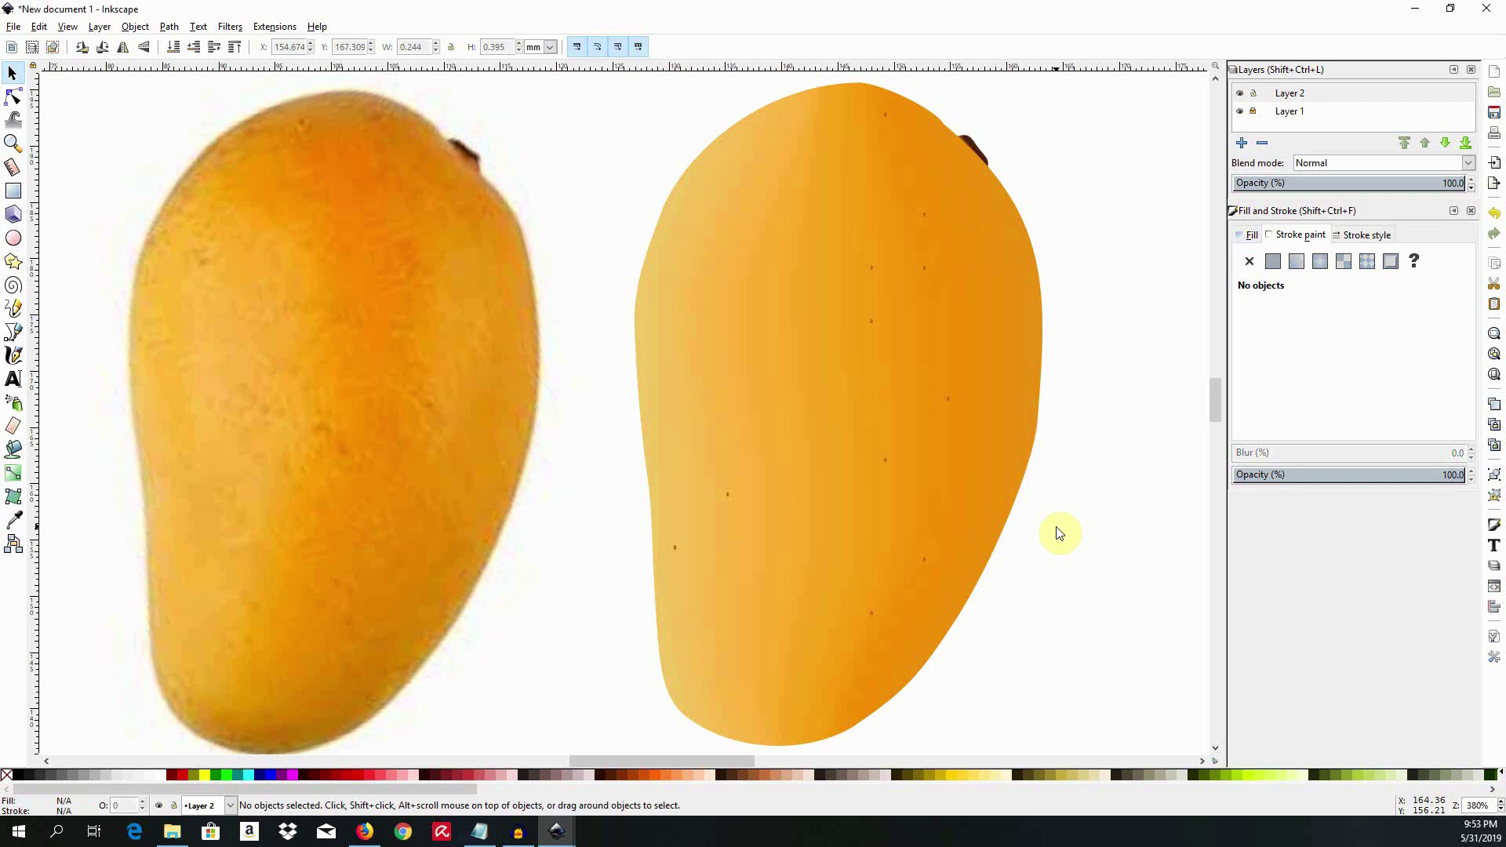